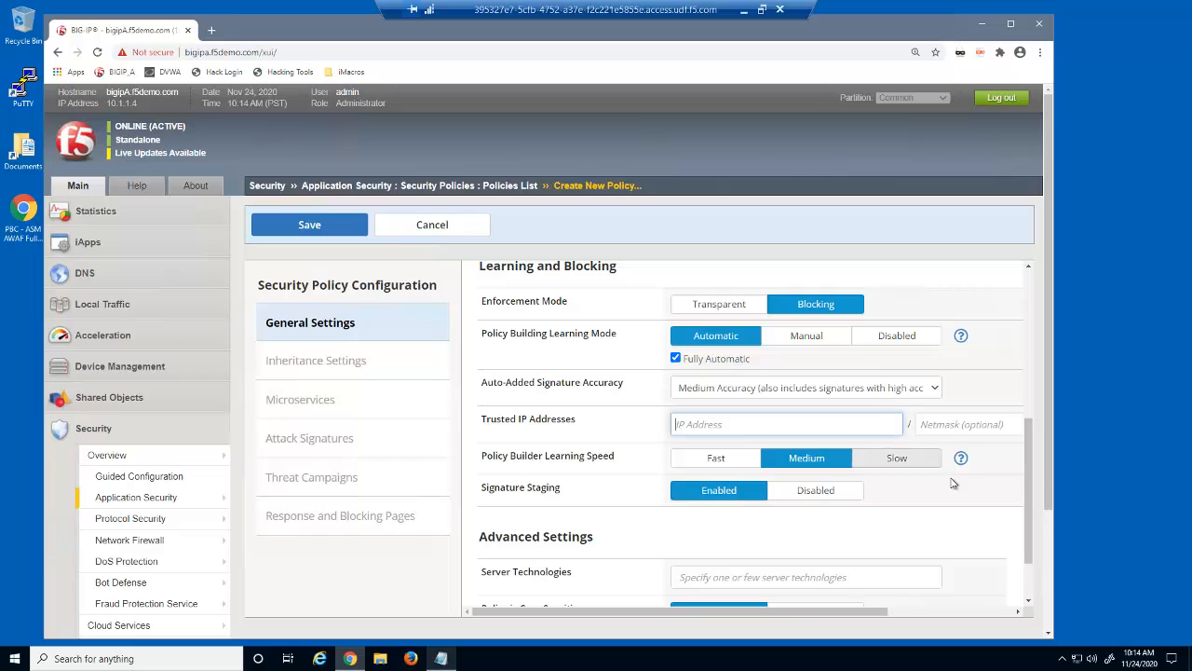
Add trusted IP 10.1.10.0 with netmask 255.255.255.0, then save to create the policy
type("10.1.10.0")
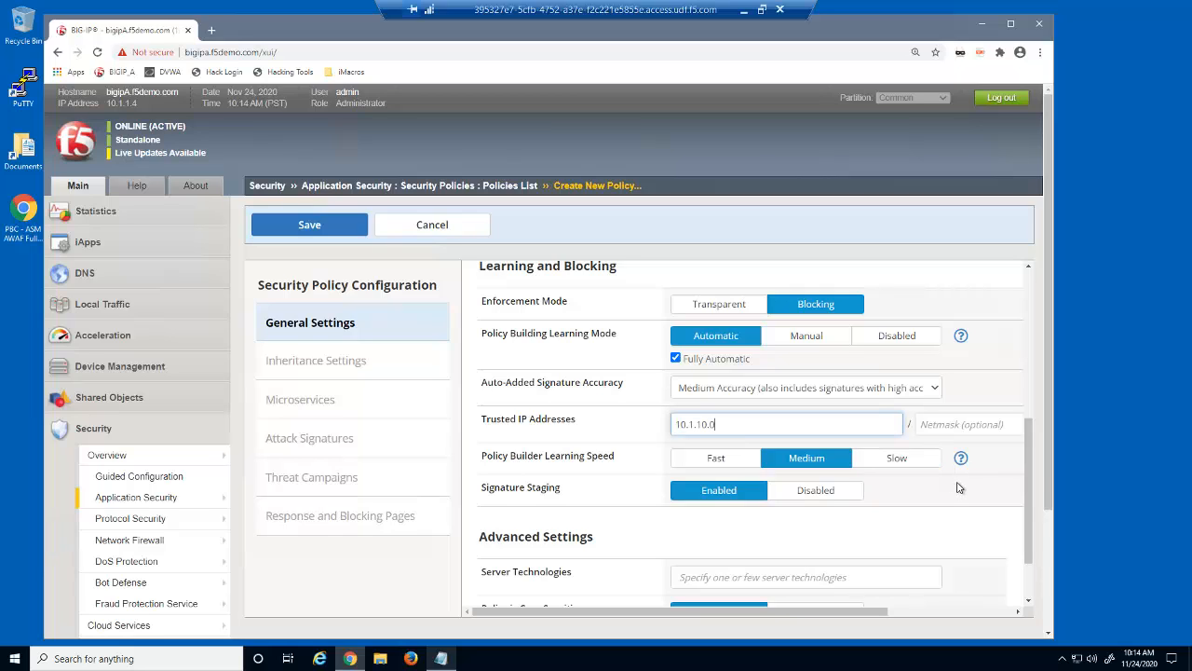
left_click(969, 425)
type("255.255.255.0")
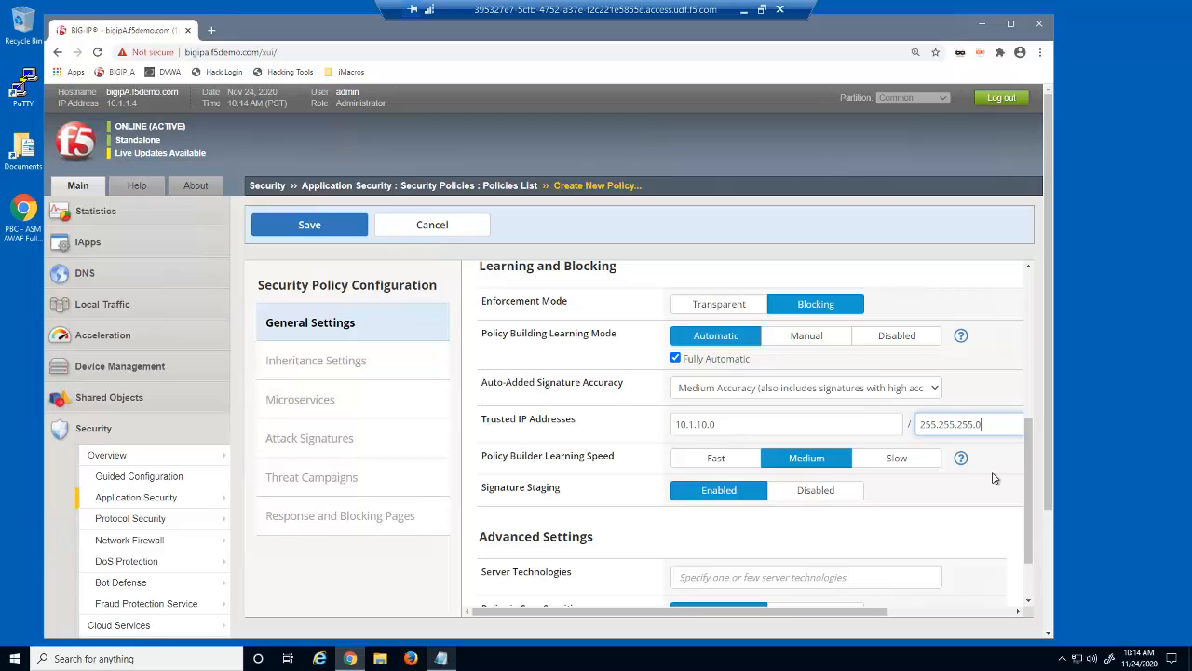
left_click_drag(882, 612, 1011, 622)
left_click(998, 425)
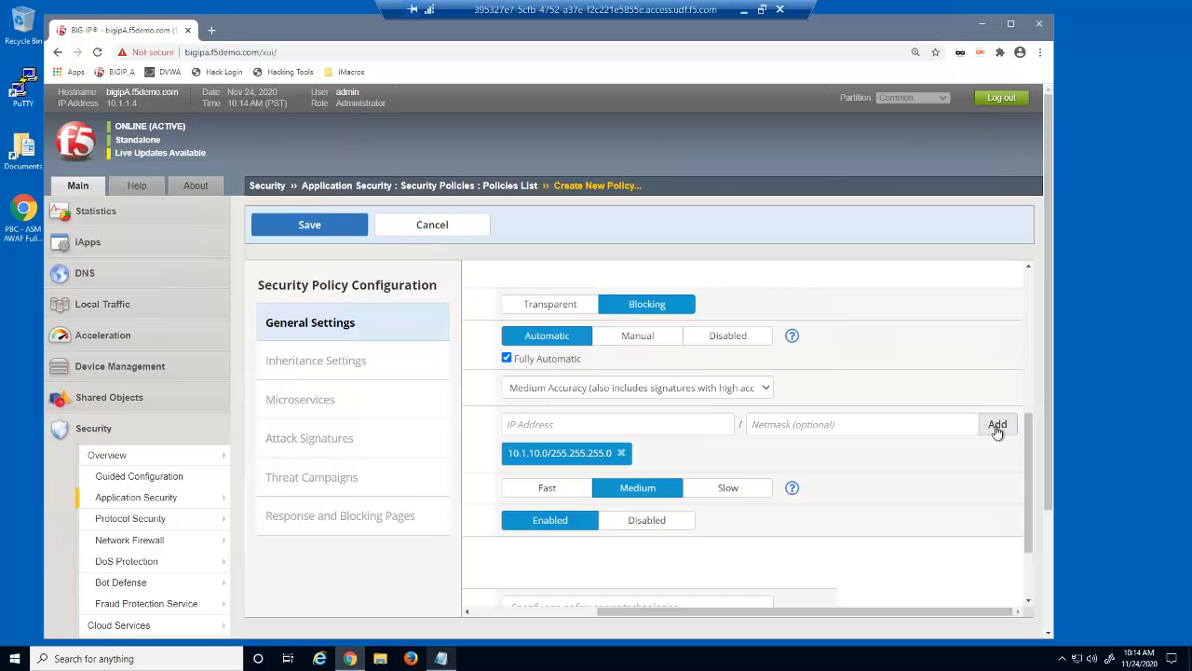
left_click(332, 225)
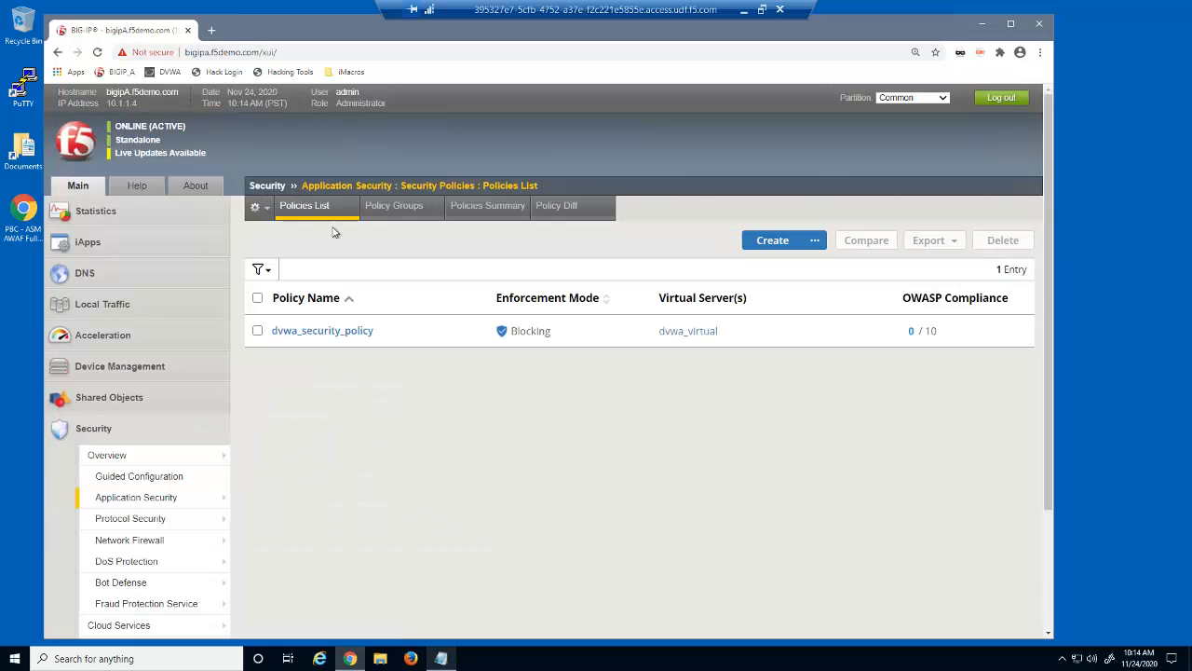
In dvwa_security_policy's Learning and Blocking Settings, set Learn New File Types to Always
mouse_move(205, 496)
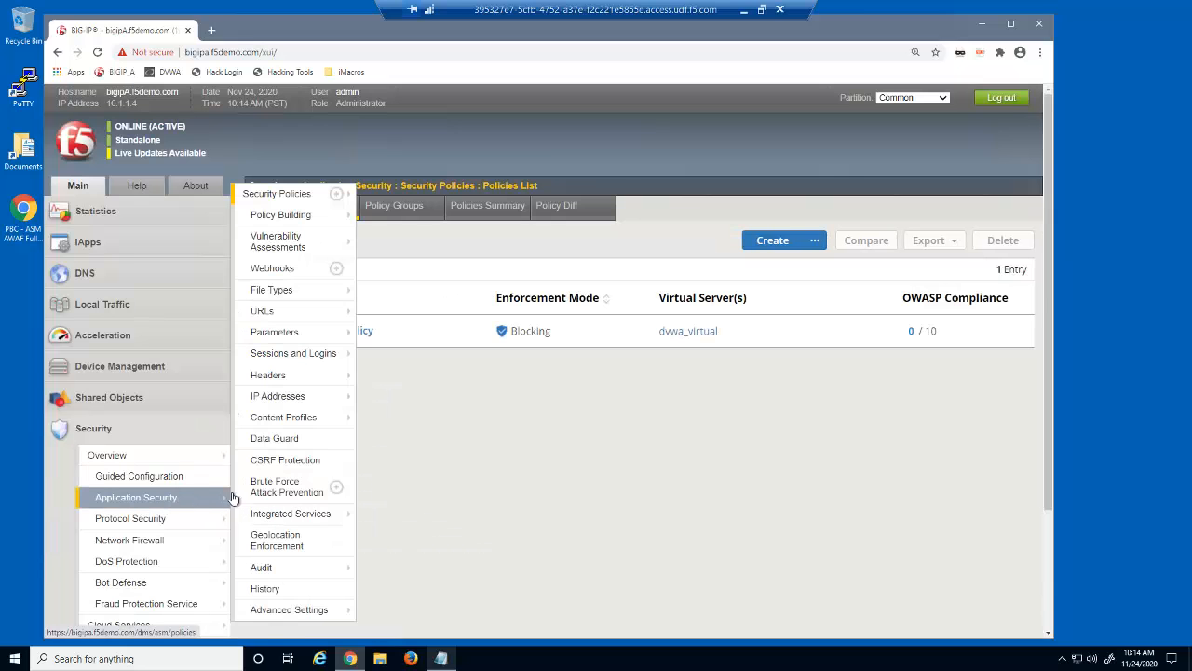
mouse_move(326, 215)
left_click(438, 248)
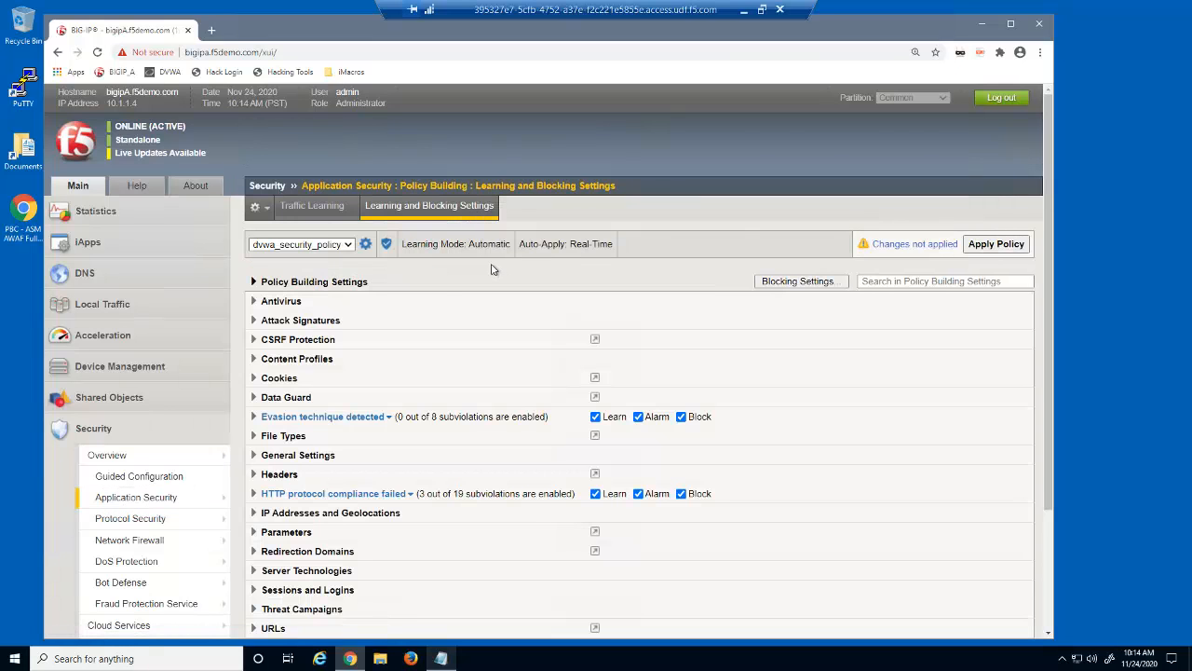
left_click(254, 436)
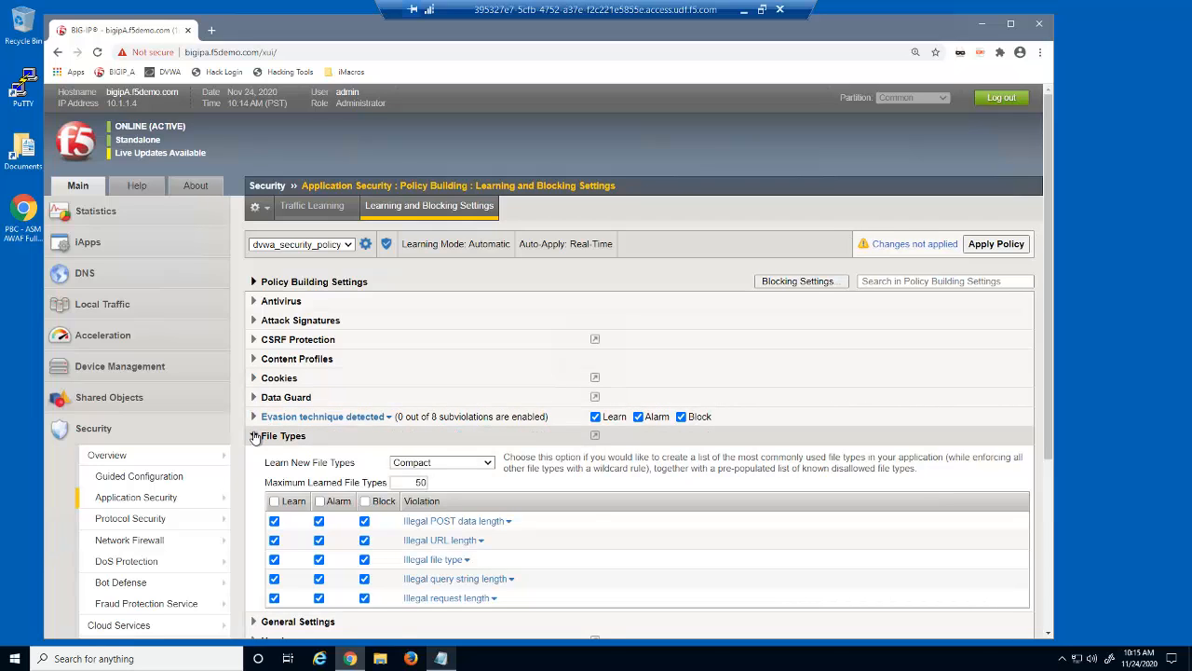
left_click(486, 463)
left_click(477, 540)
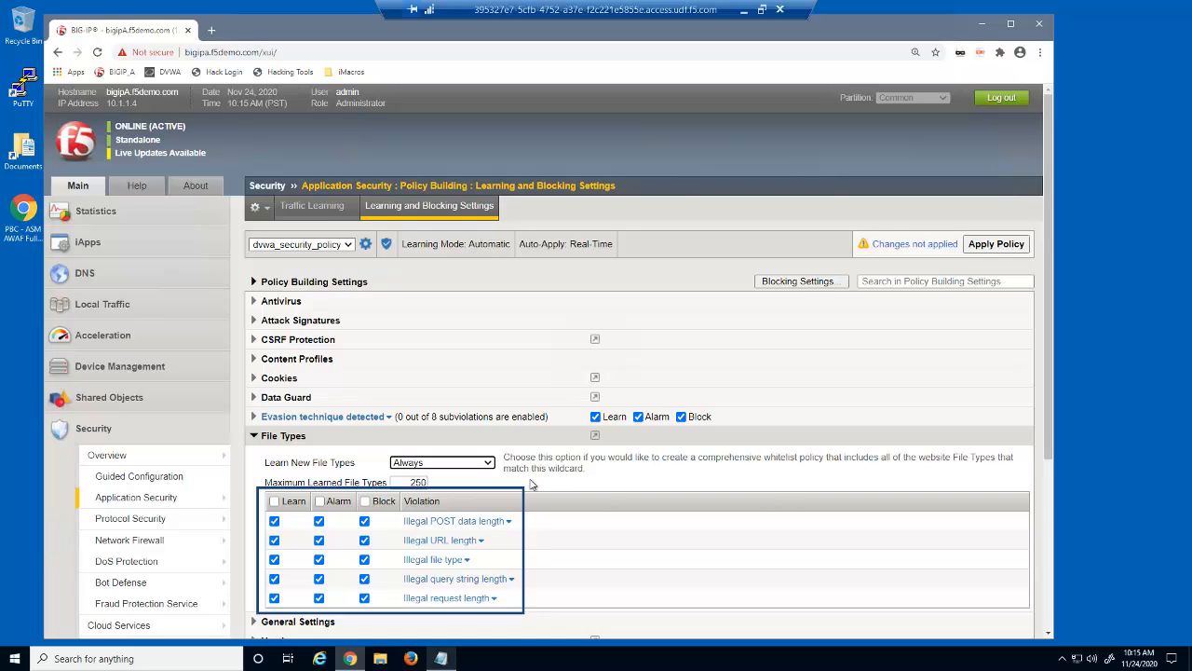
left_click(257, 437)
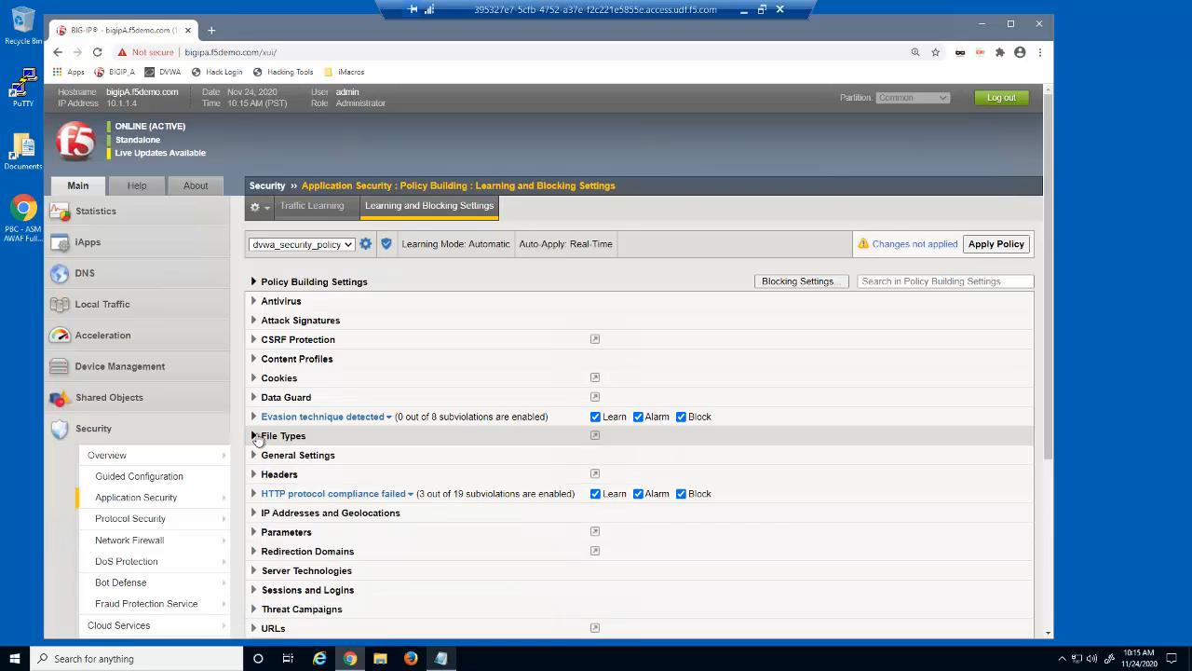
Set Learn New Parameters to Always and enable Learn, Alarm and Block for all parameter violations
left_click(255, 531)
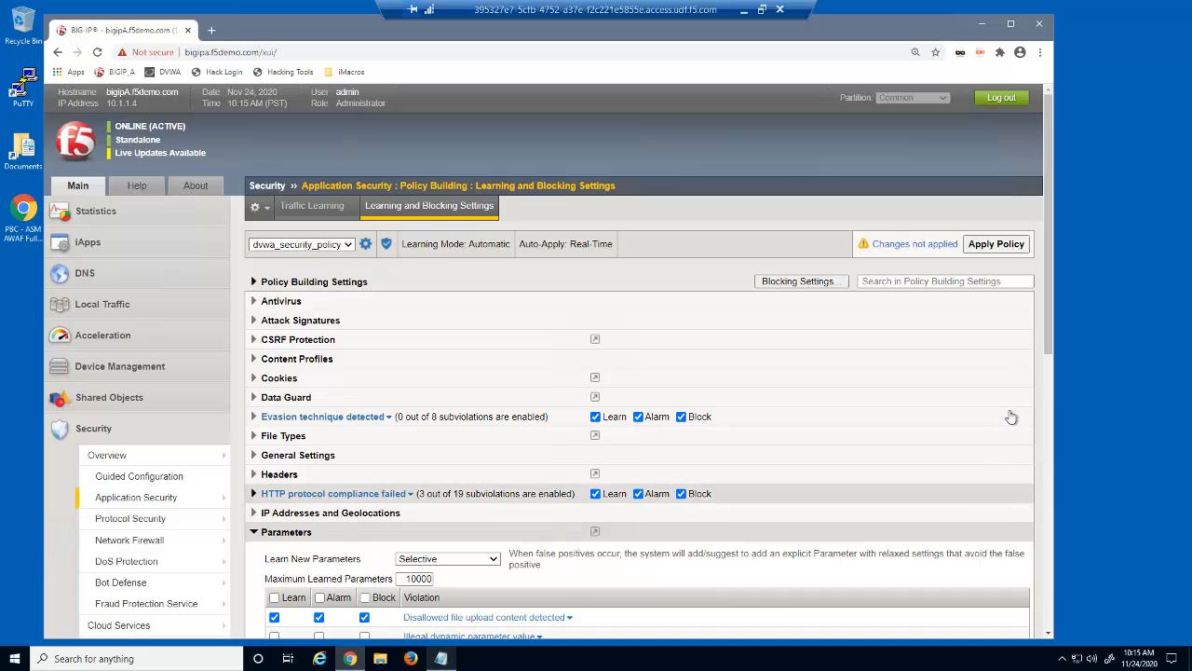
left_click_drag(1050, 344, 1055, 530)
left_click(495, 161)
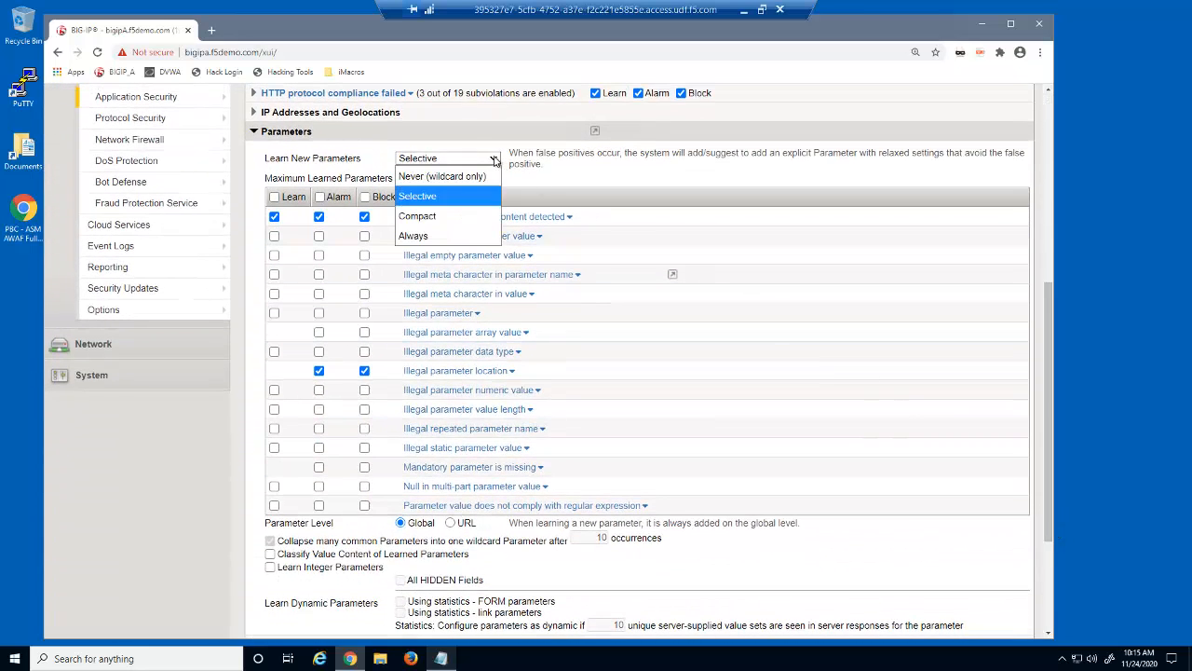
left_click(419, 236)
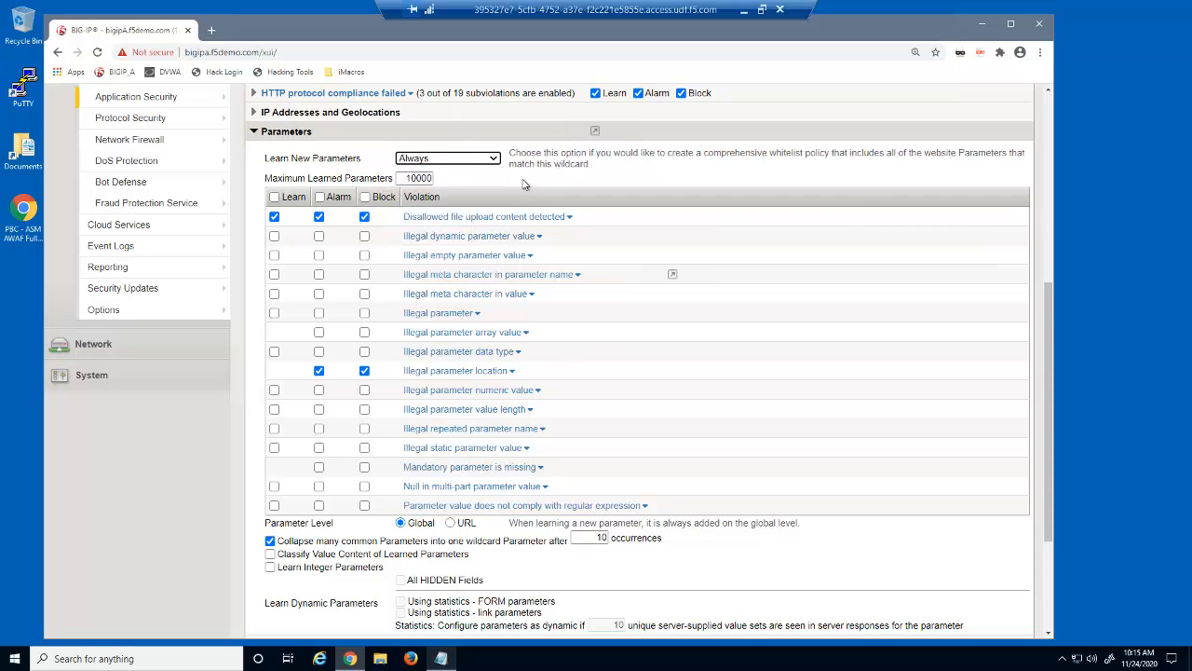
left_click(275, 197)
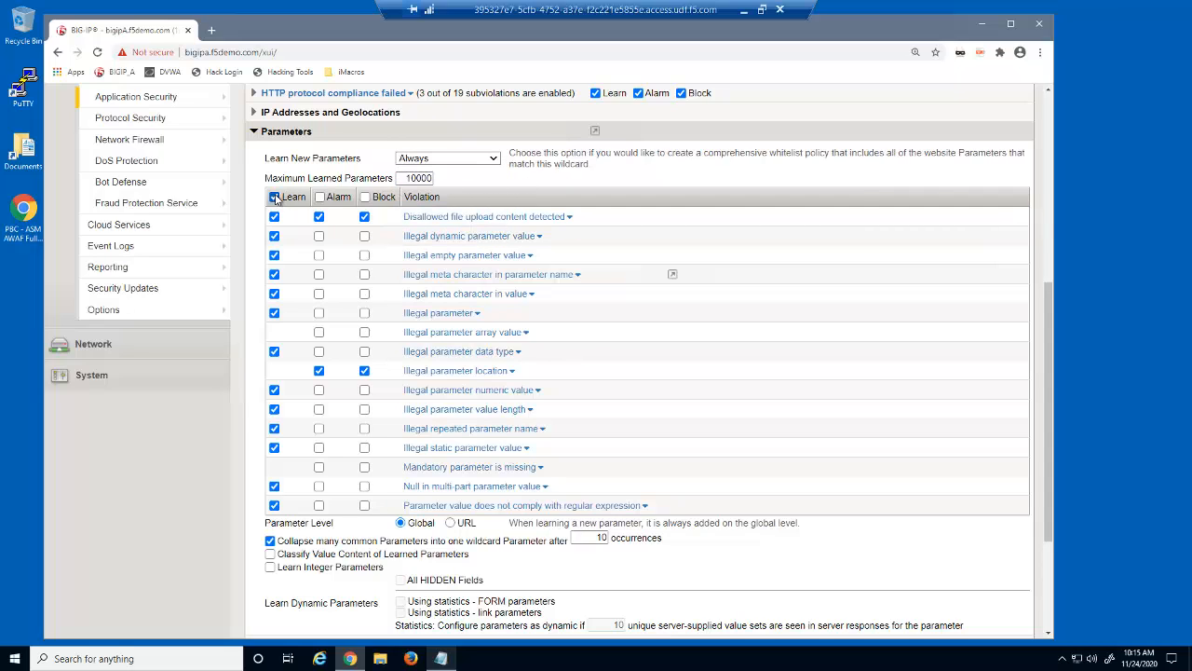
left_click(320, 196)
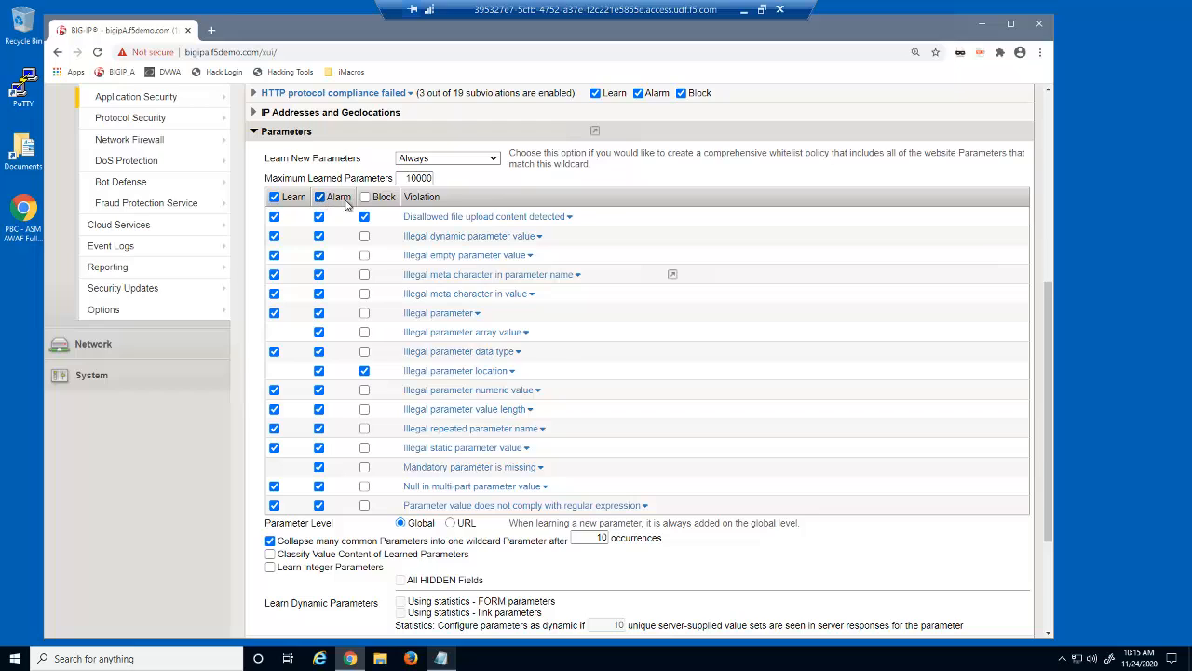
left_click(365, 198)
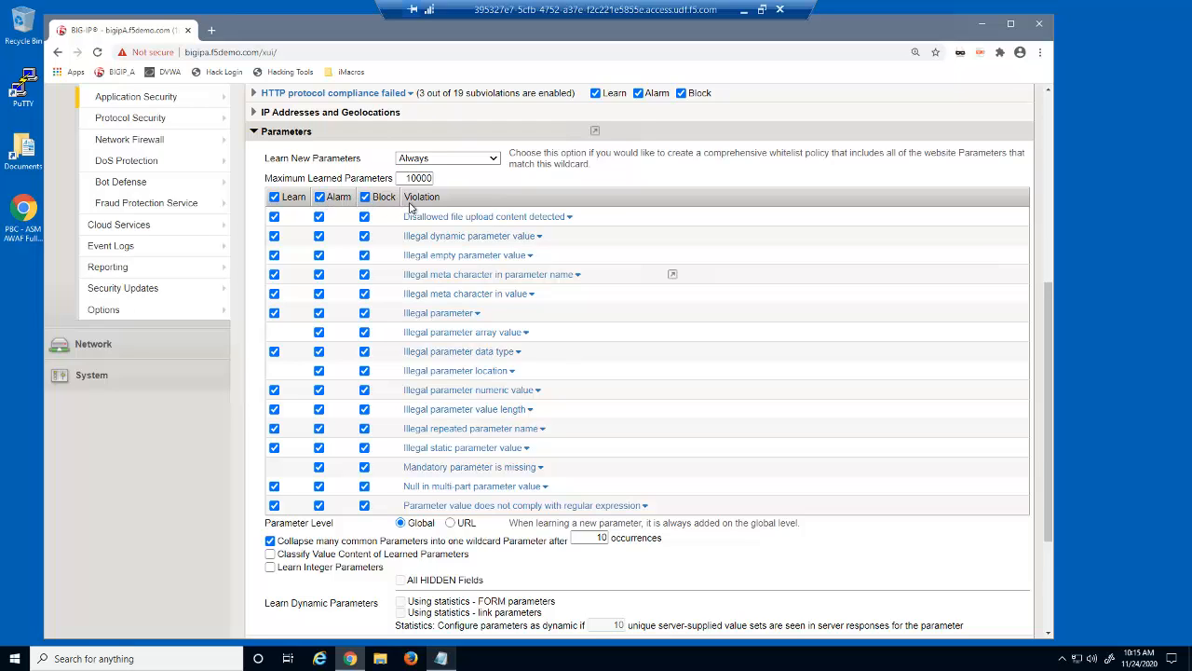
Learn parameters at URL level with Classify Value Content and Learn Integer Parameters enabled
left_click(450, 523)
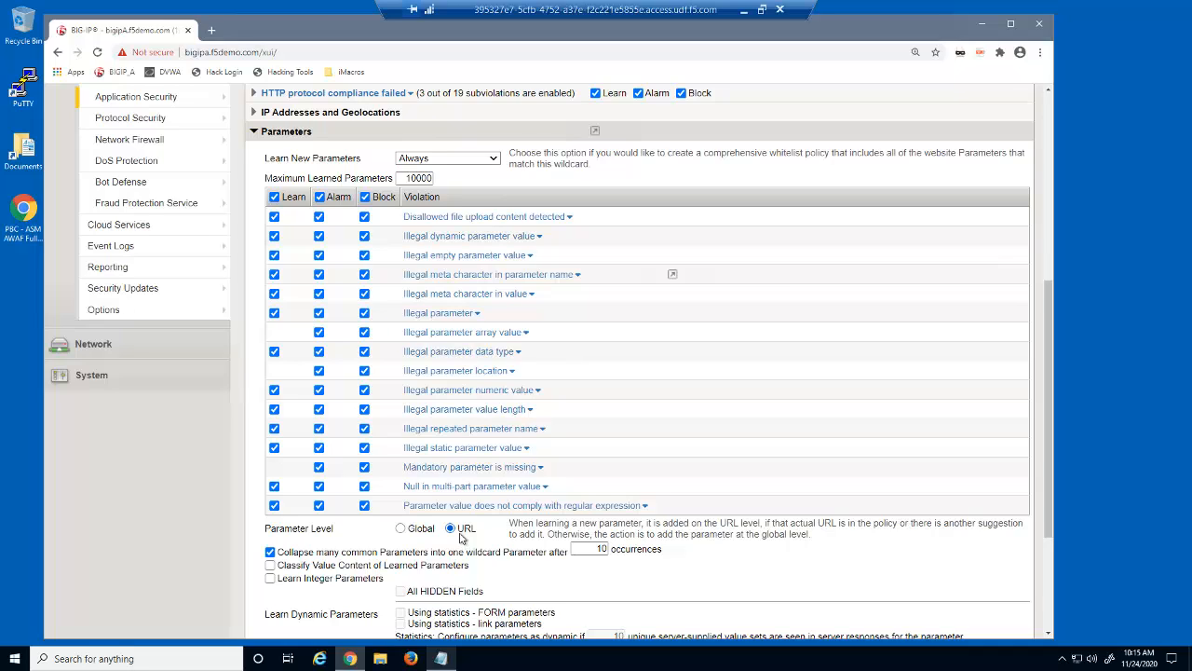
left_click(270, 565)
left_click(270, 578)
left_click(255, 133)
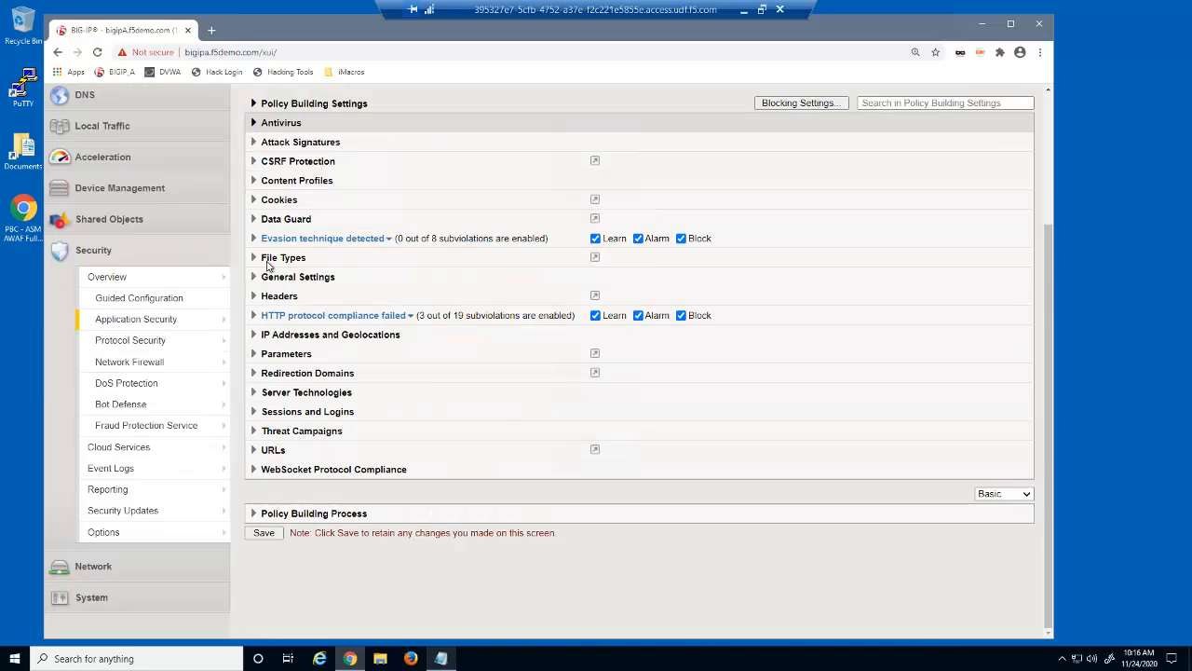
Set Learn New HTTP URLs to Always and enable Learn, Alarm and Block for all URL violations
left_click(257, 450)
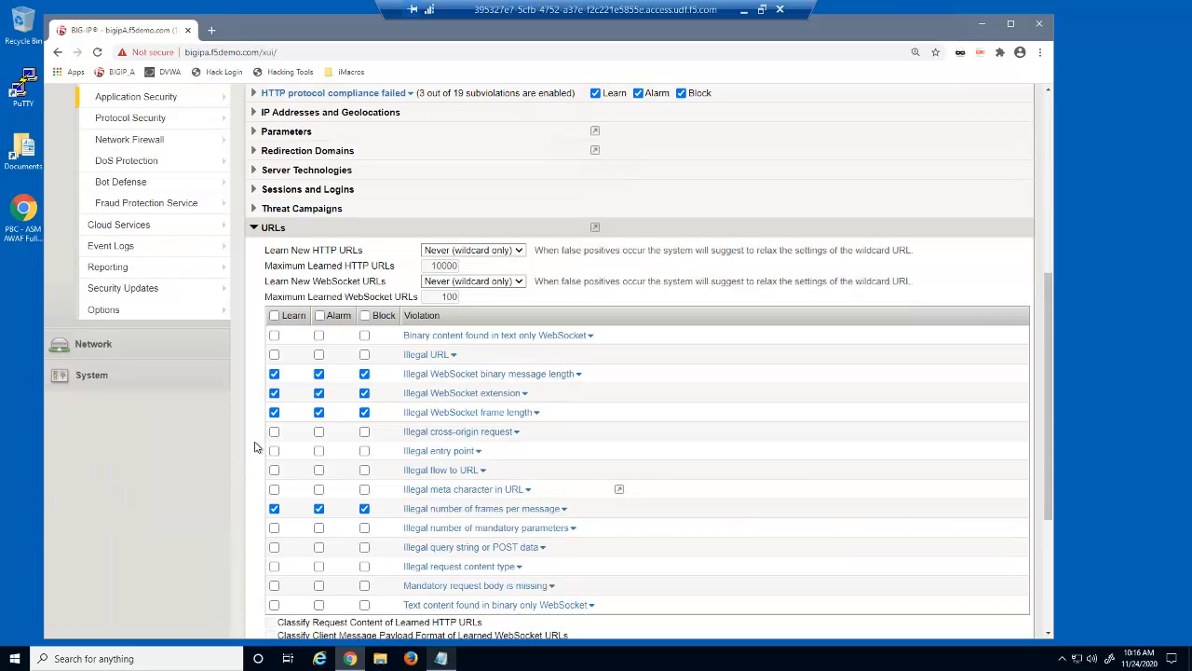
left_click(458, 254)
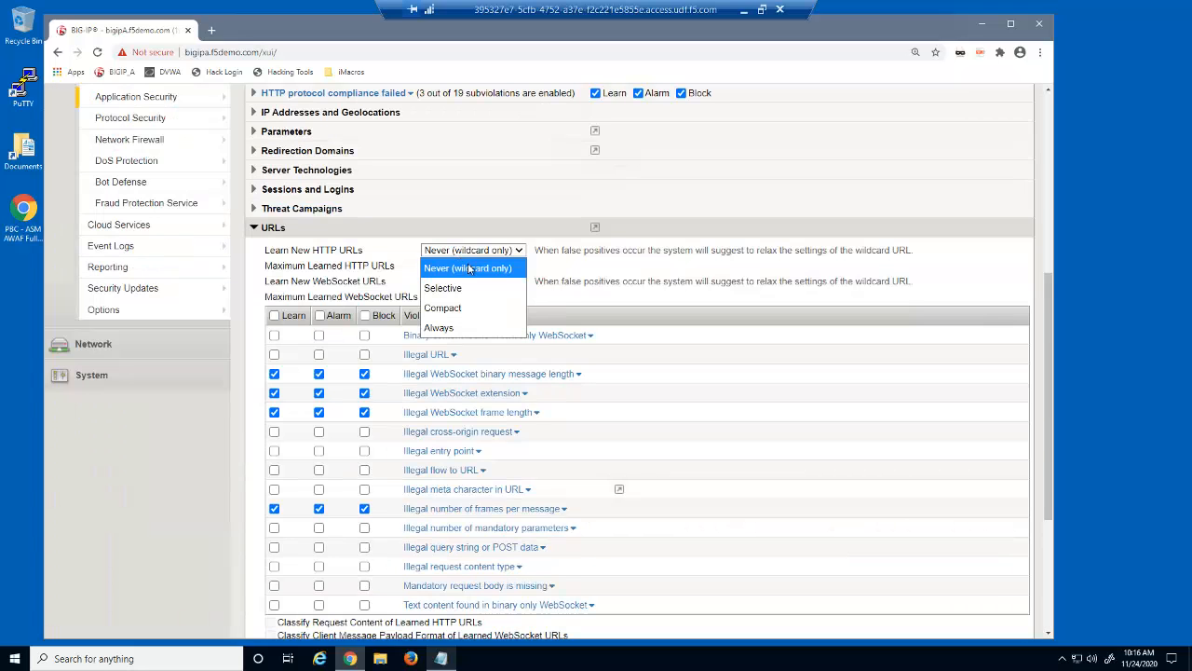
left_click(477, 328)
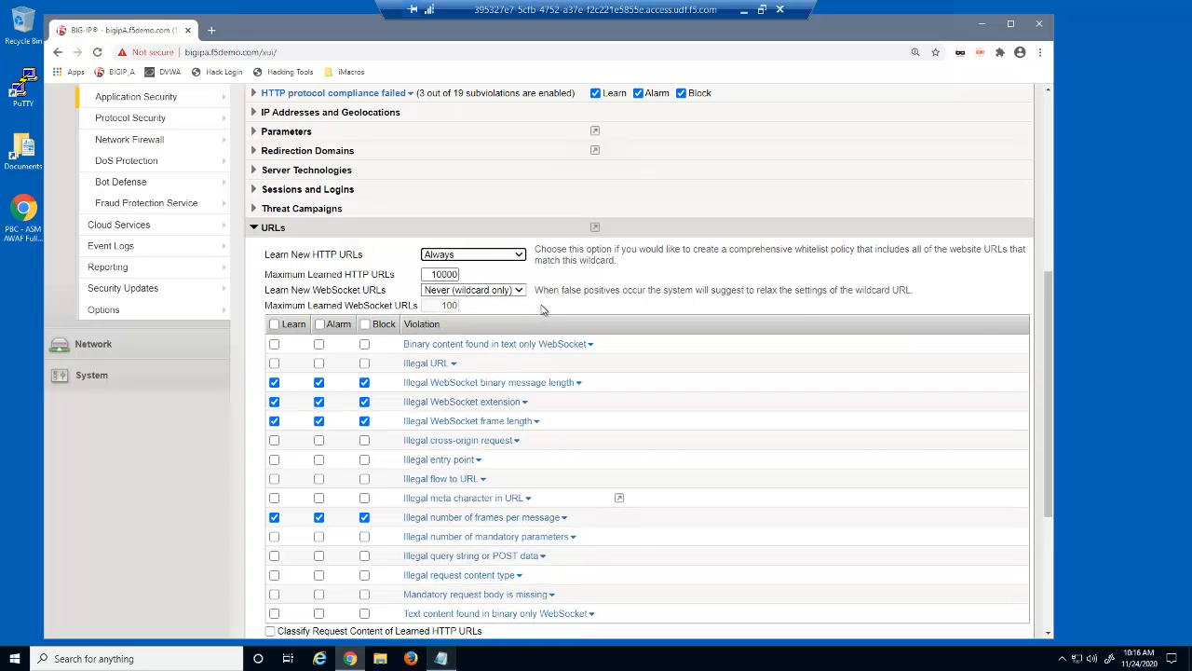
left_click(273, 324)
left_click(319, 324)
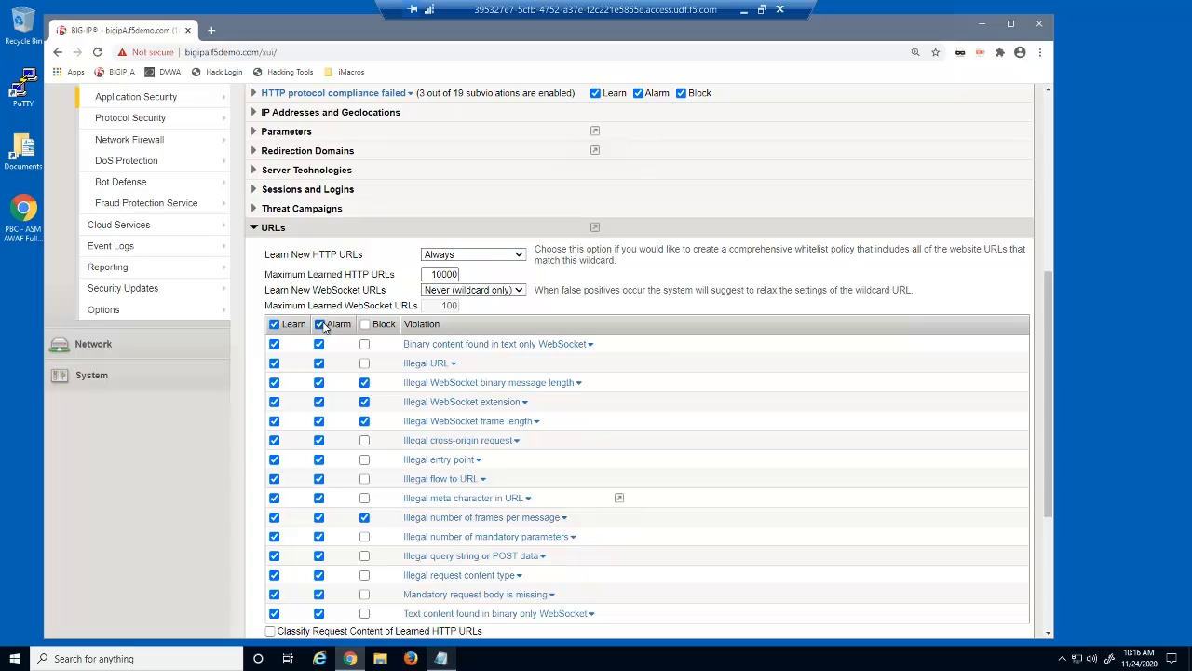
left_click(365, 325)
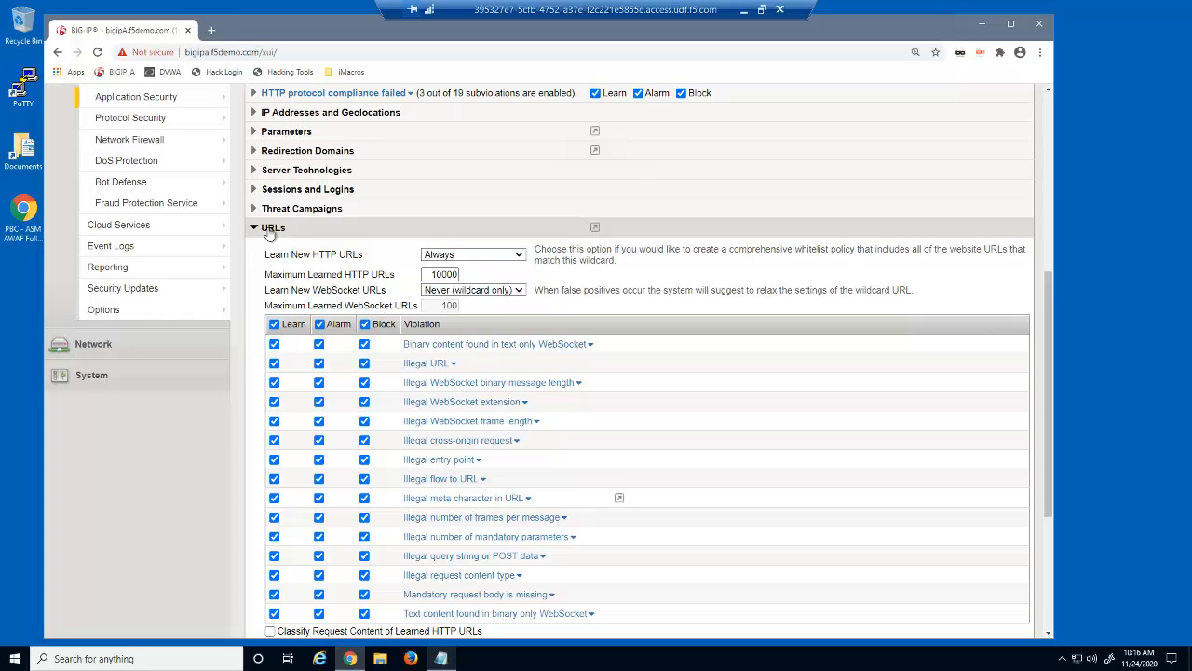
left_click(270, 229)
Save the learning and blocking settings and apply dvwa_security_policy
left_click(276, 534)
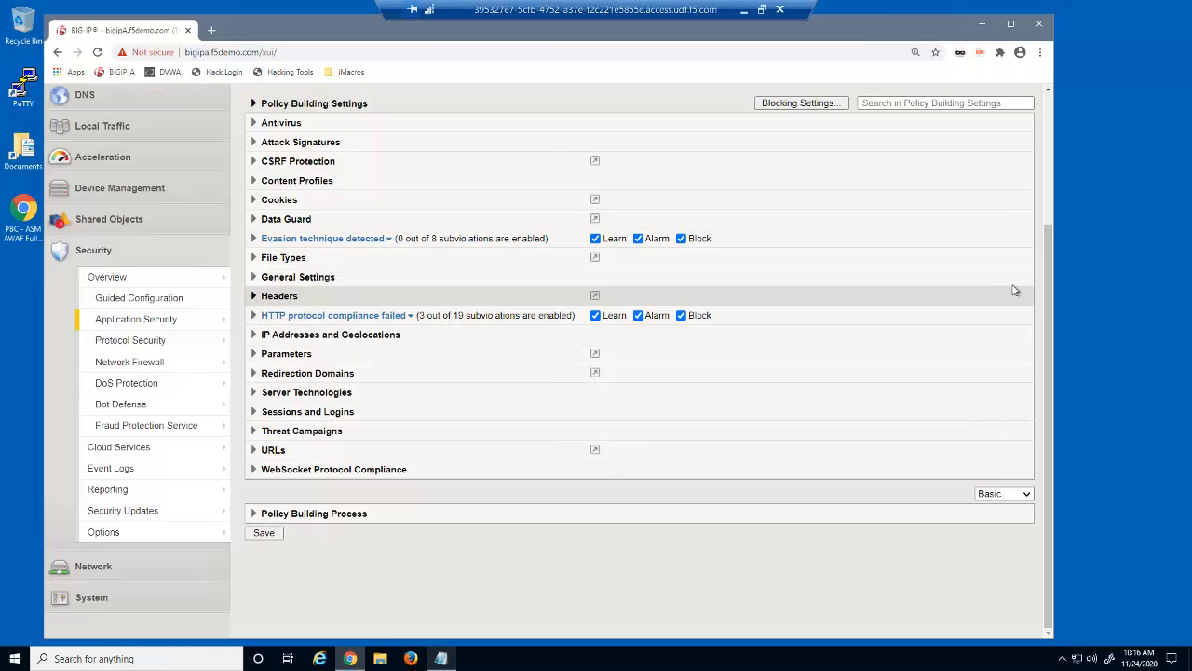
scroll(1025, 149, "up", 3)
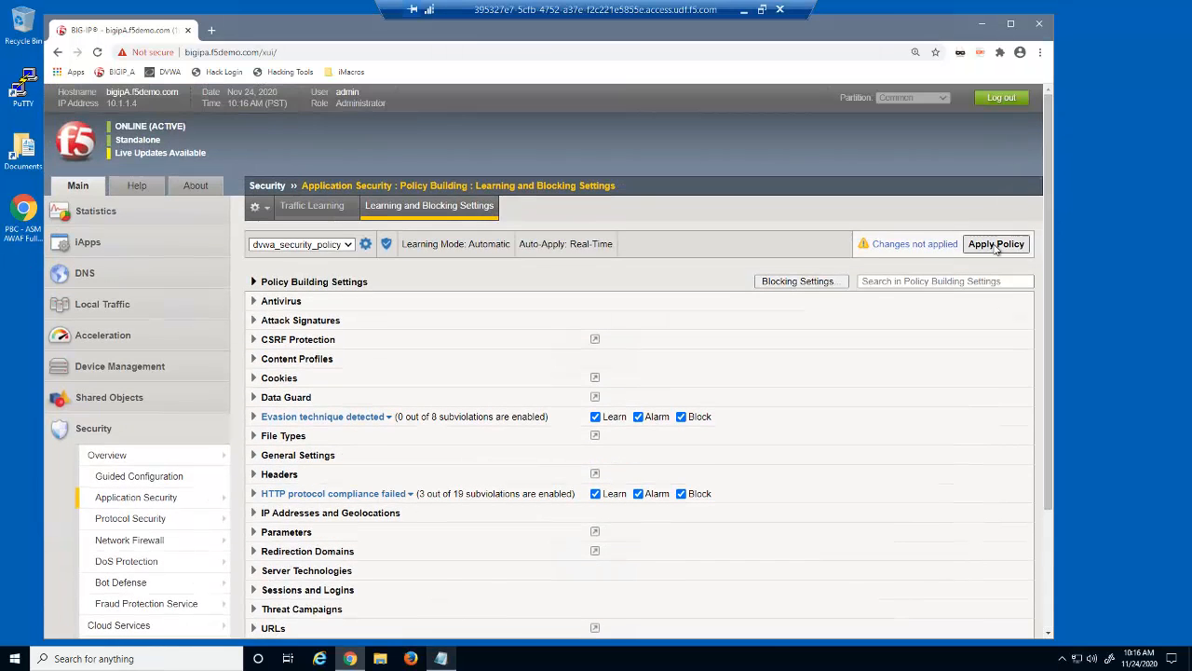
left_click(995, 244)
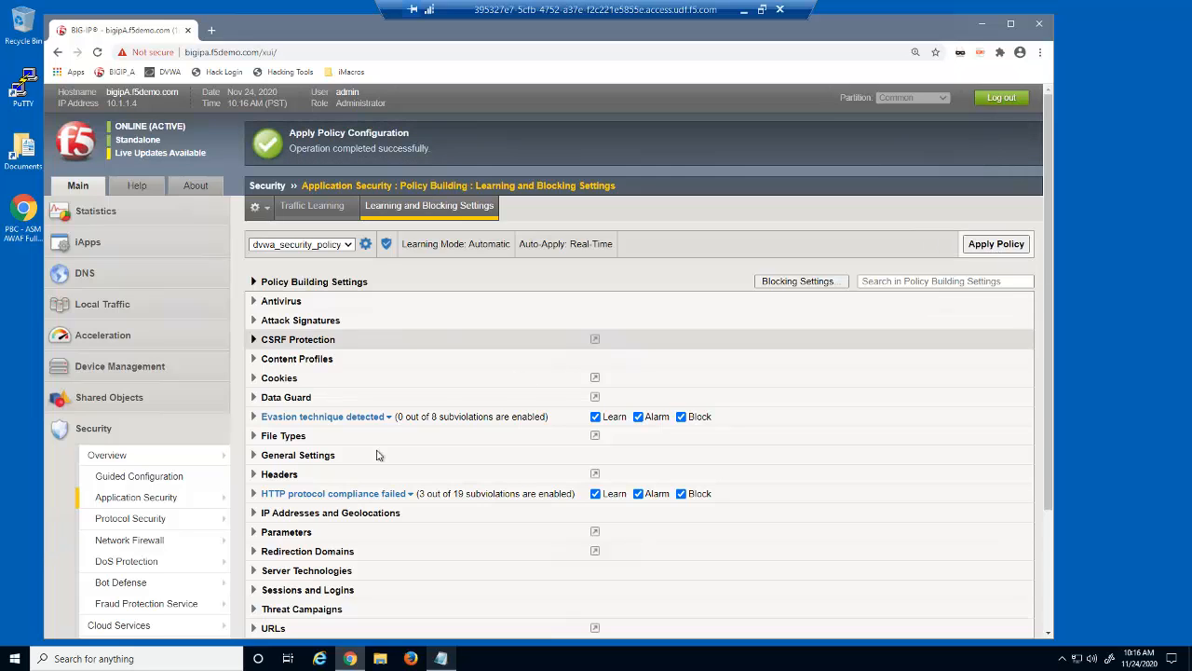
View the policy's Allowed File Types list, then its Allowed URLs list
mouse_move(136, 497)
mouse_move(284, 292)
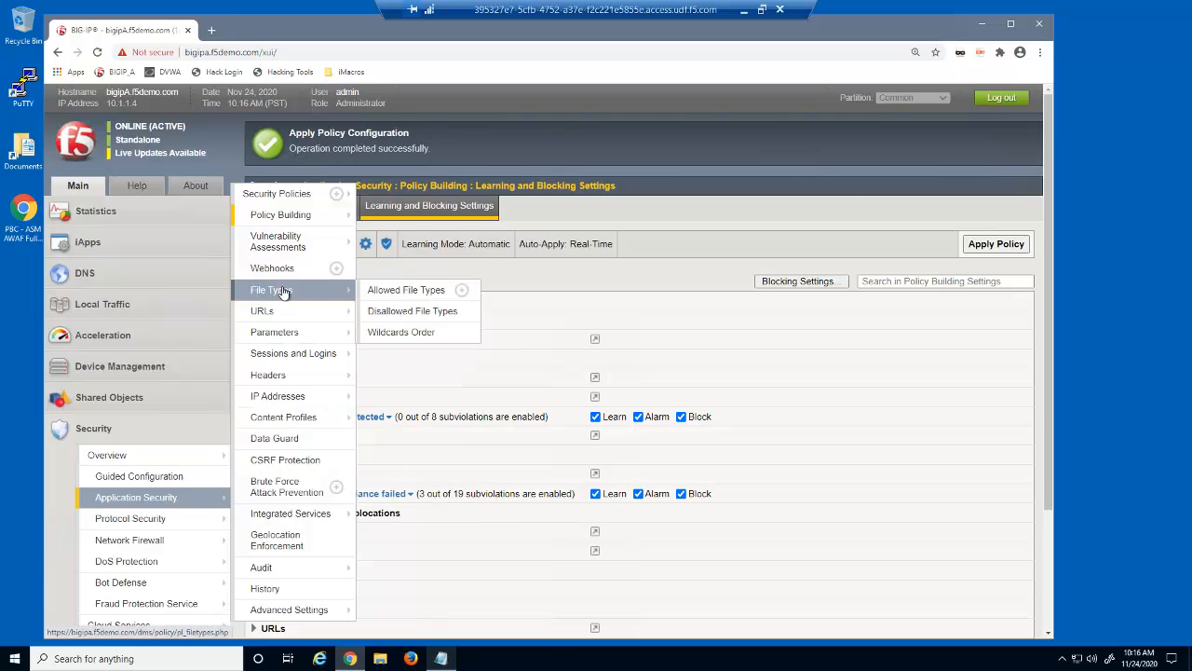
left_click(396, 289)
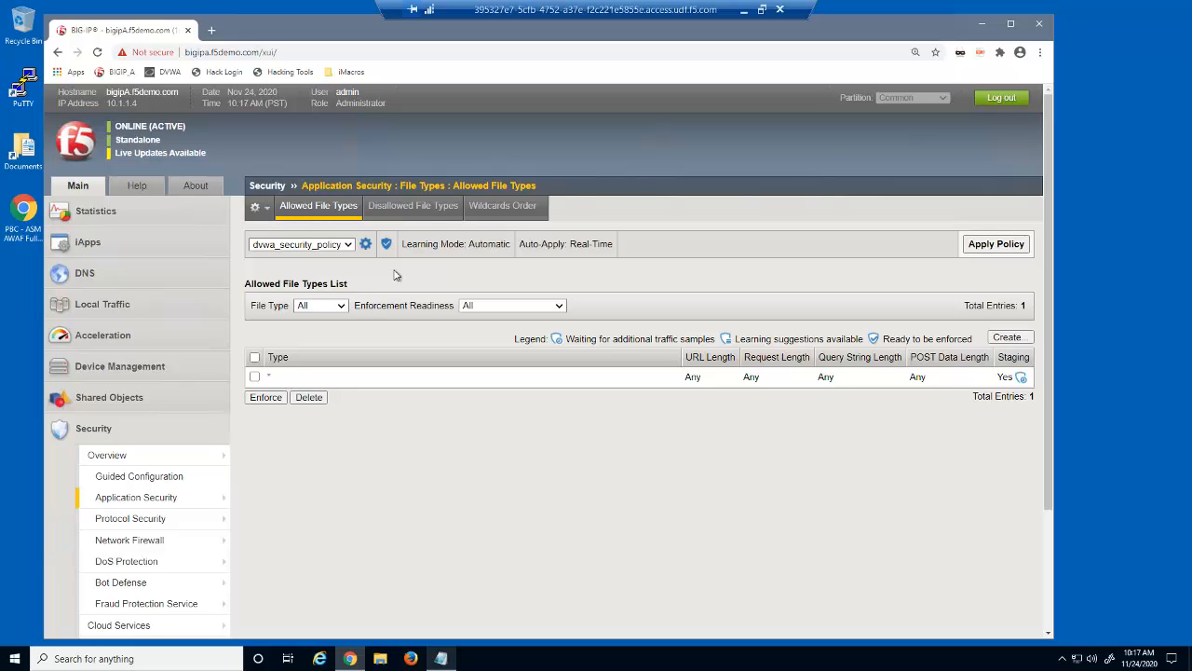
mouse_move(215, 503)
mouse_move(296, 320)
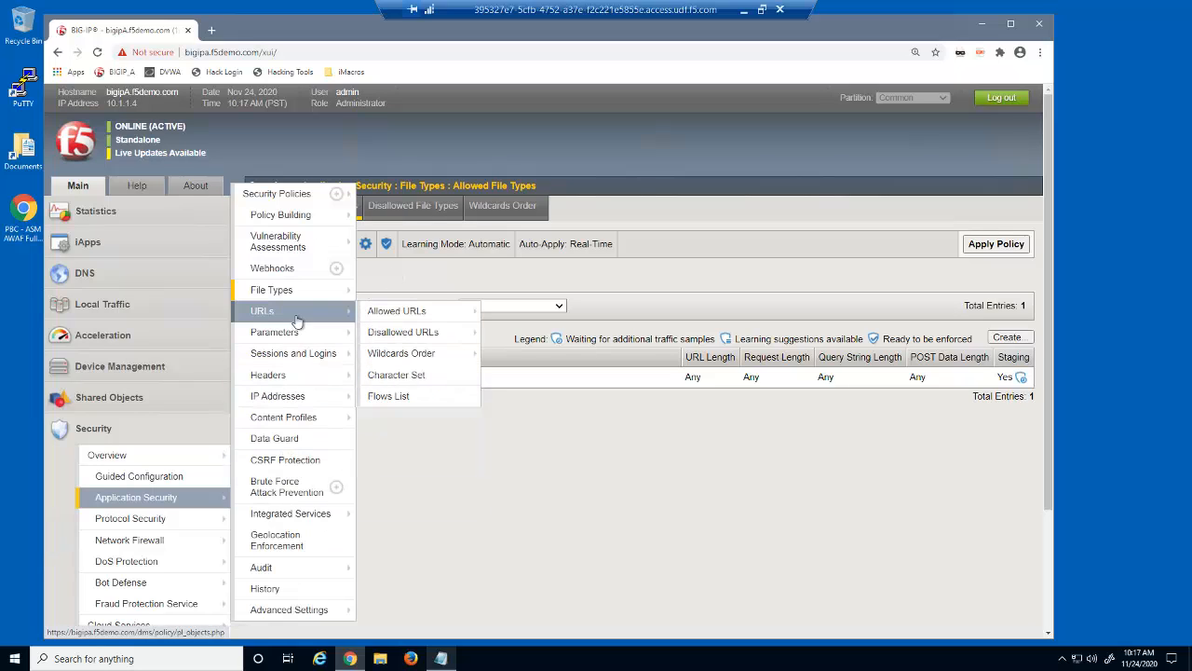
left_click(382, 311)
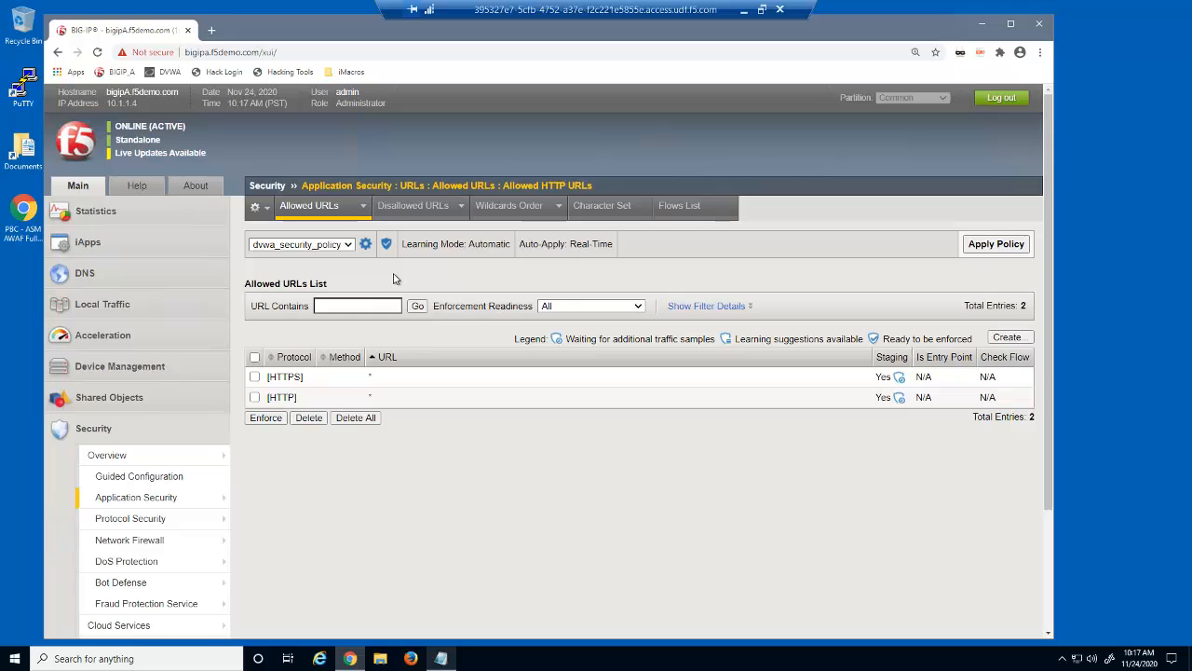
Check the Parameters List, which holds only the wildcard parameter, then open a Firefox private window
mouse_move(212, 499)
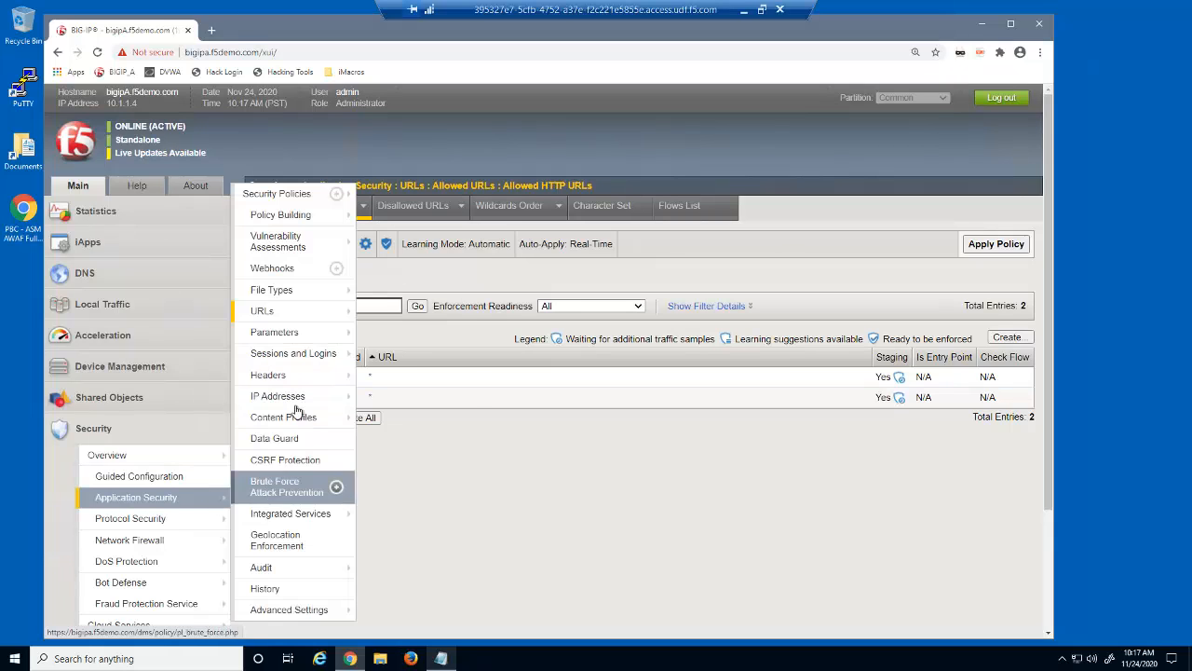
mouse_move(310, 337)
left_click(410, 333)
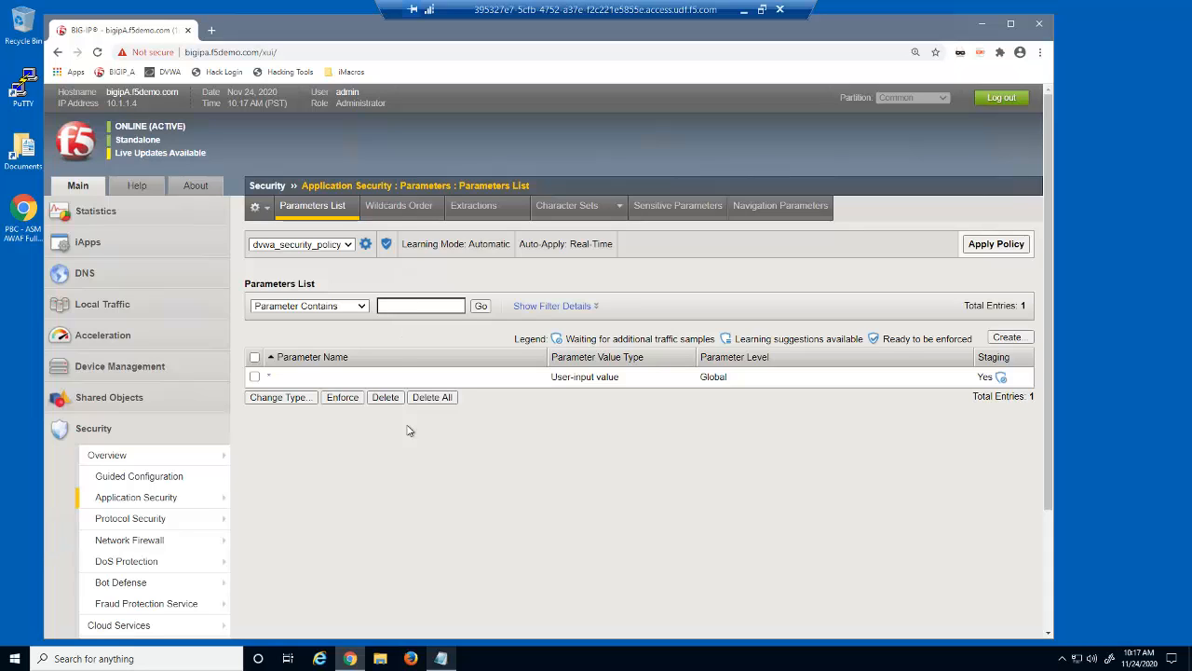
right_click(413, 659)
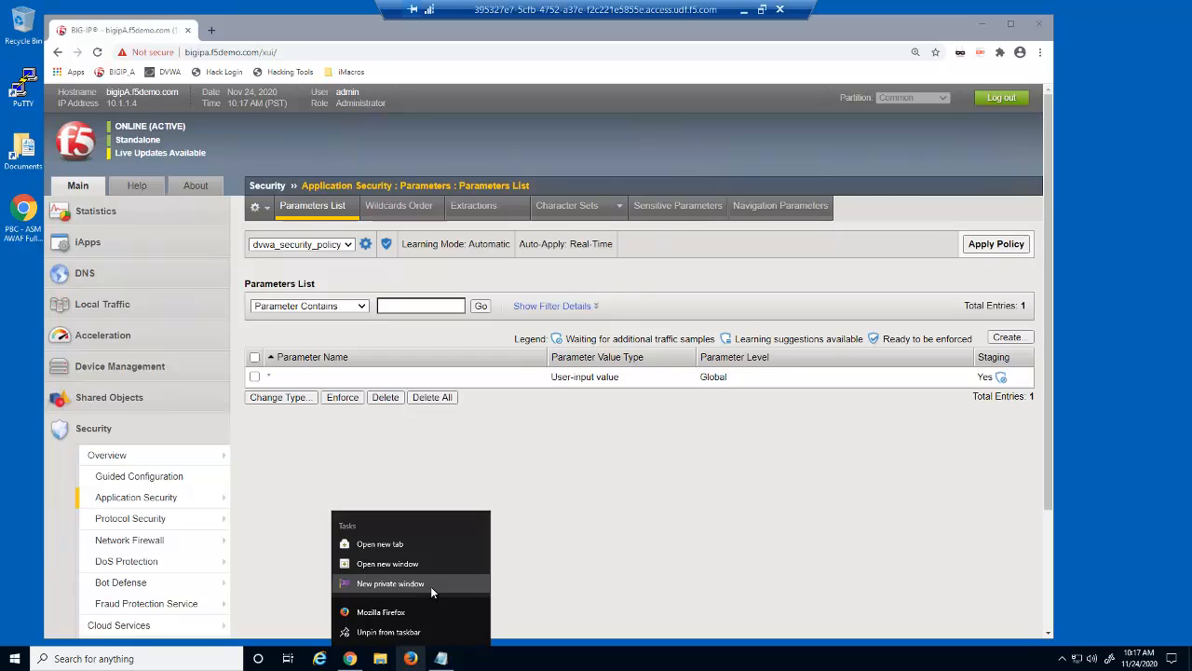
left_click(430, 585)
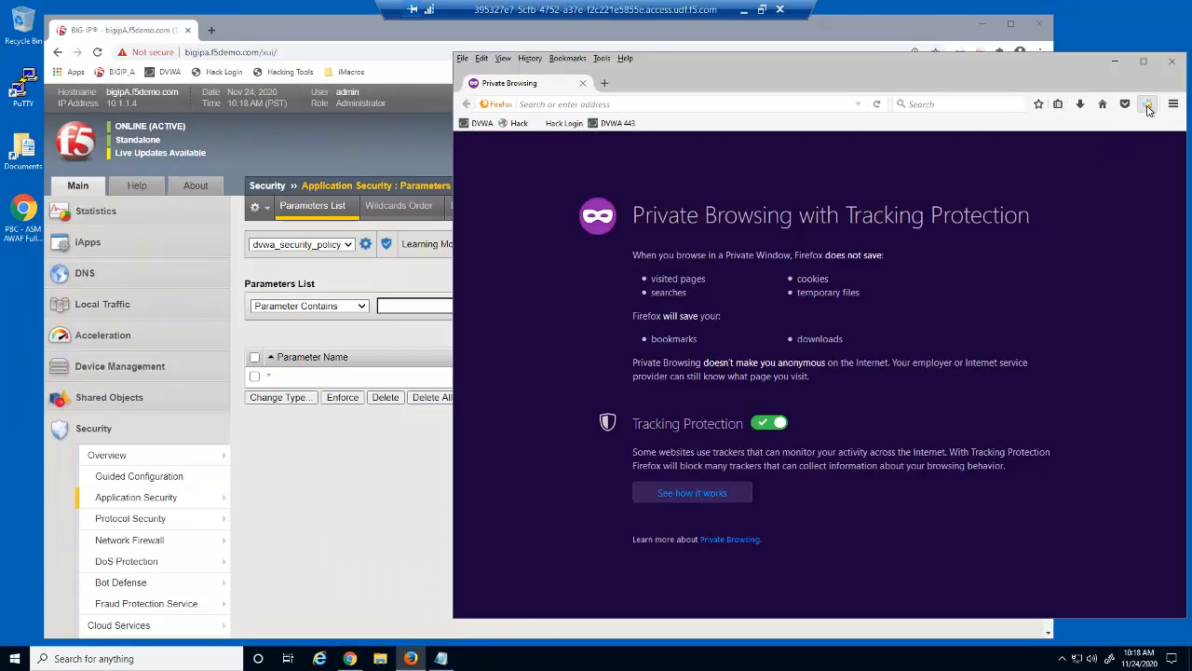
Run the iMacros demo 29B build1.iim in a loop to generate DVWA traffic
left_click(1148, 103)
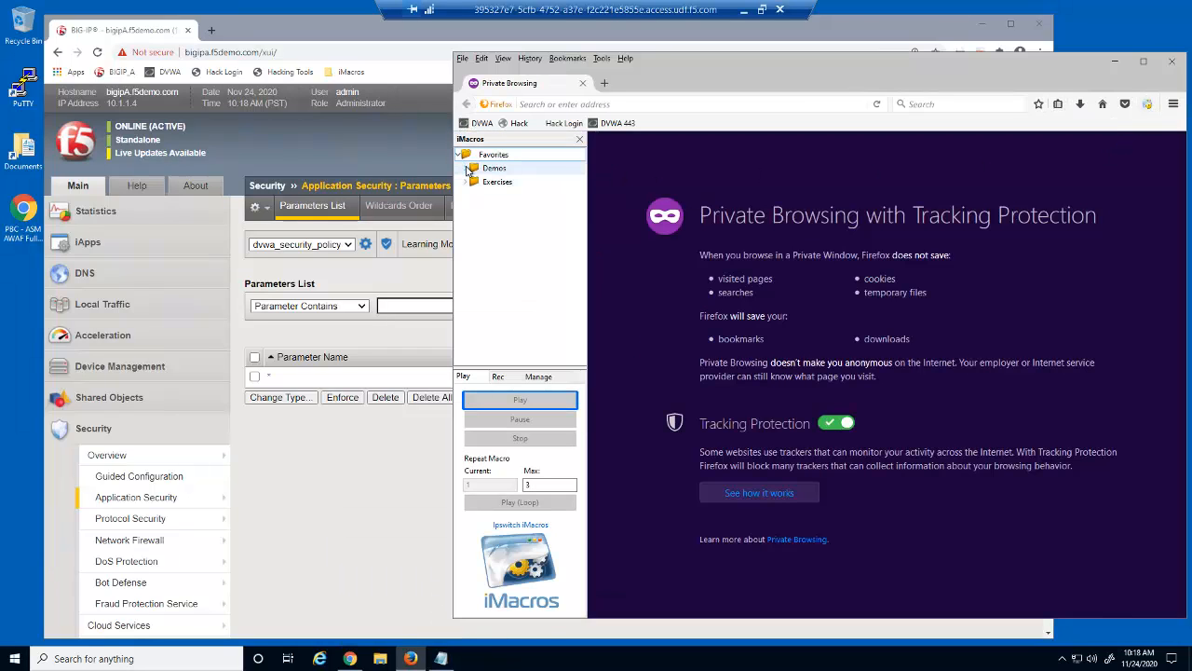
left_click(466, 167)
left_click_drag(580, 244, 580, 319)
left_click(513, 263)
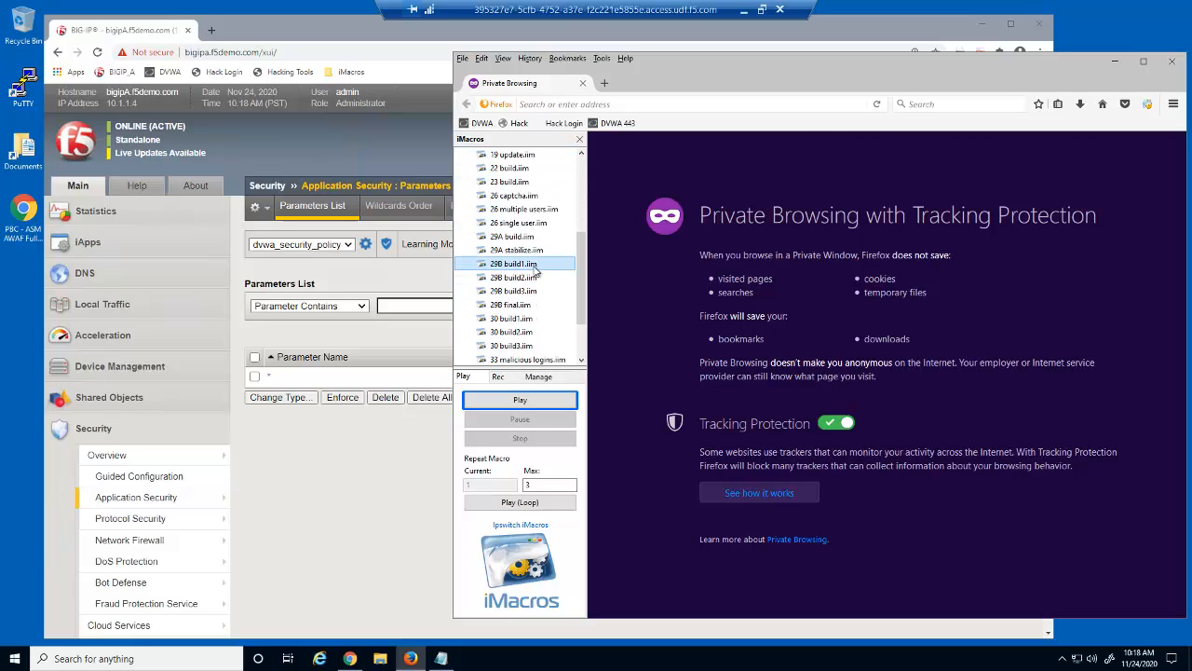
left_click(568, 503)
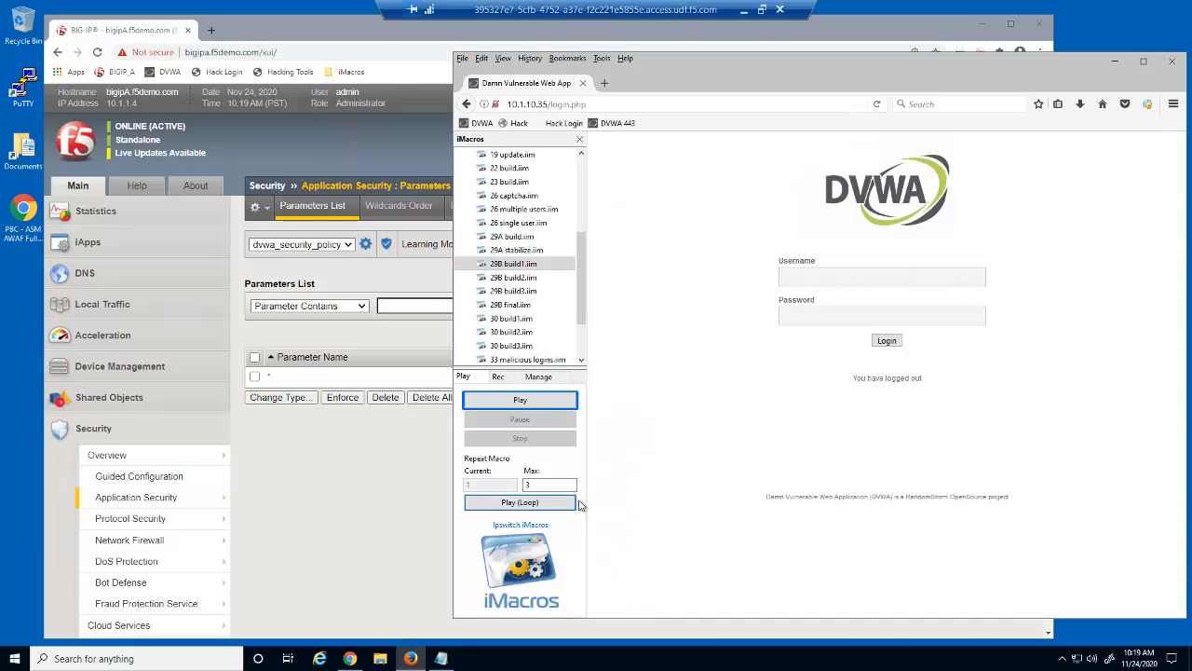
Close Firefox and review the 11 learned entries in Allowed File Types
left_click(1170, 62)
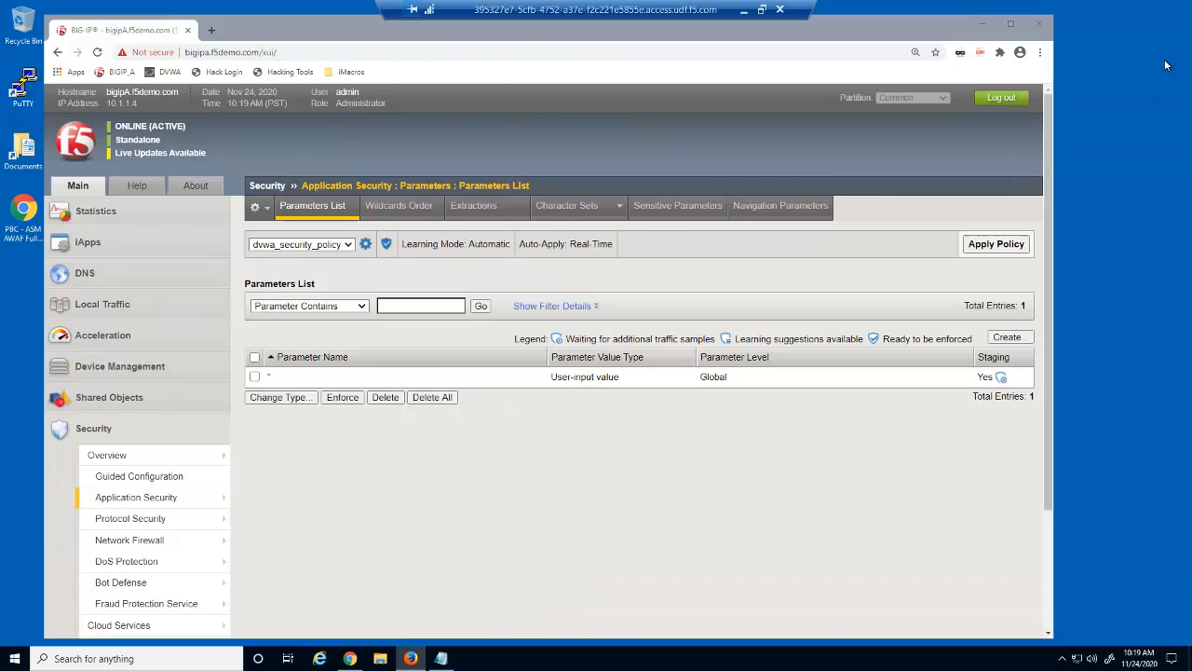
mouse_move(221, 498)
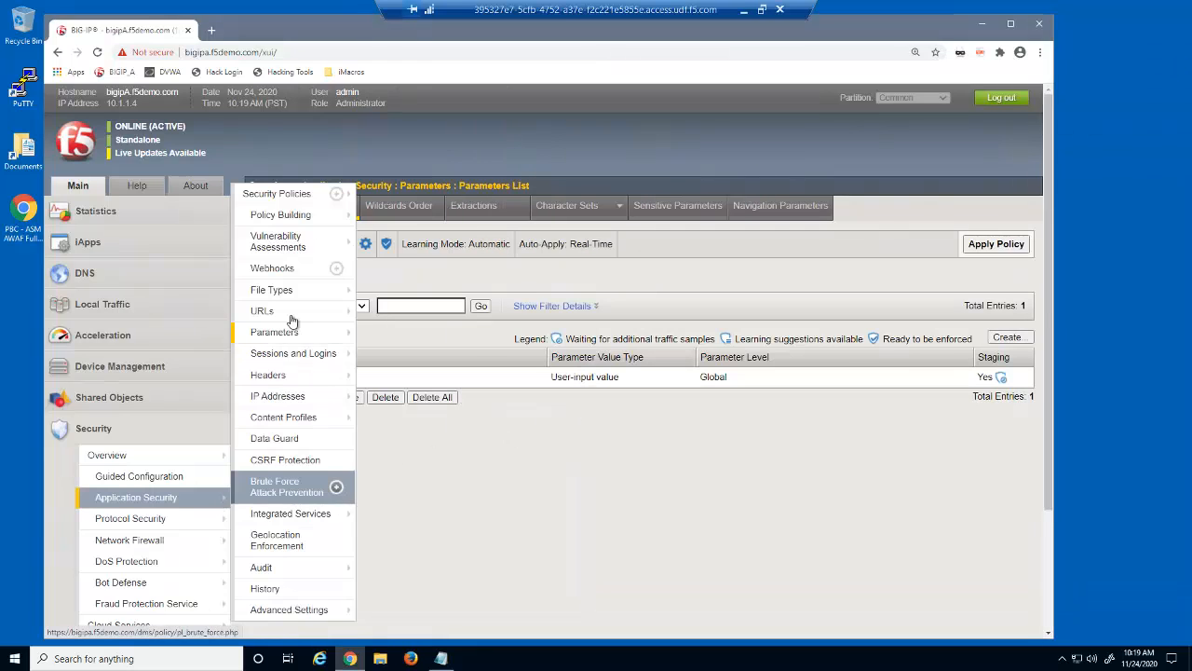
mouse_move(308, 290)
left_click(396, 292)
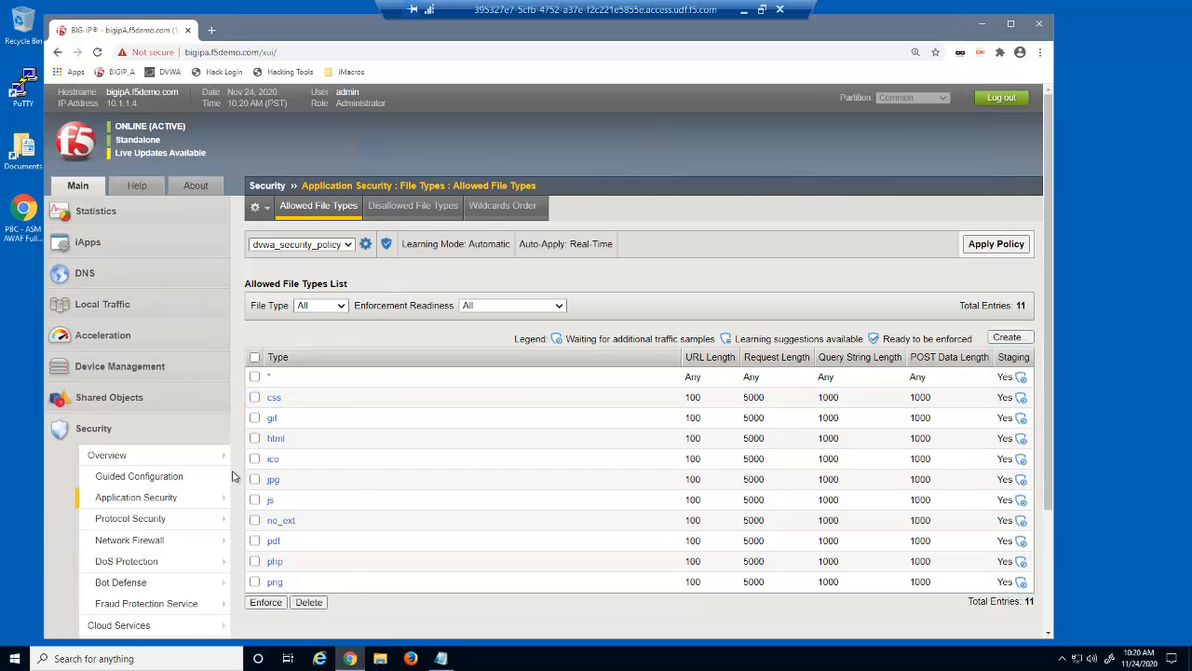
Page through both pages of the 30 allowed URLs, then open the Parameters List
mouse_move(214, 498)
mouse_move(321, 312)
mouse_move(382, 313)
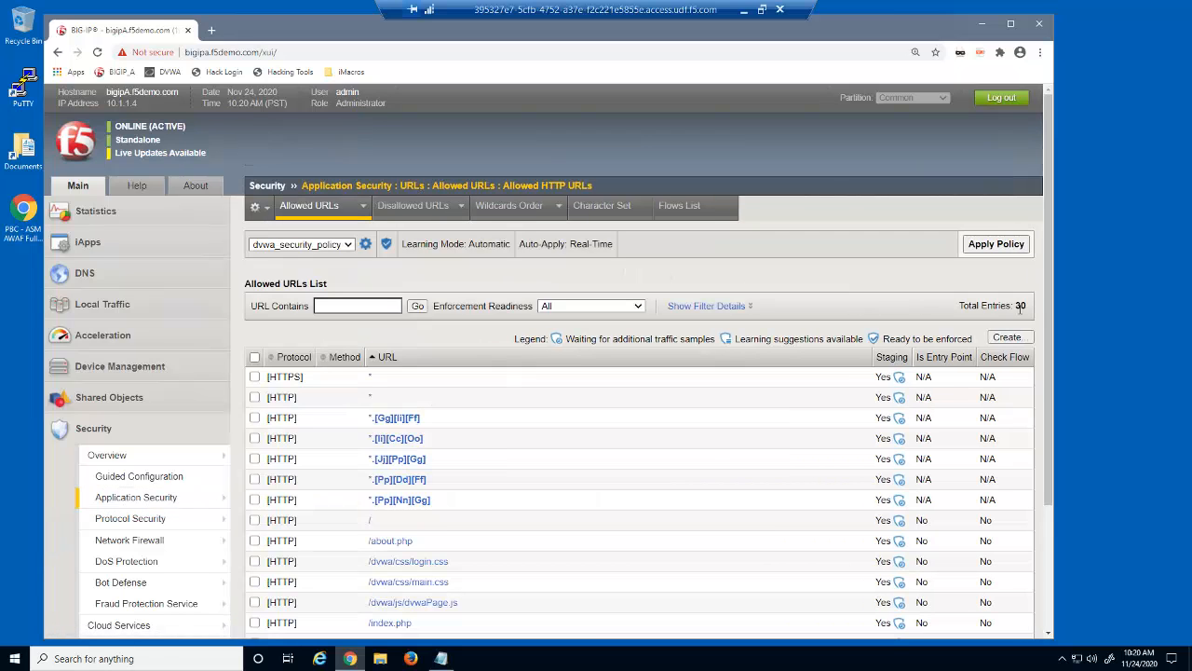
left_click_drag(1046, 312, 1042, 488)
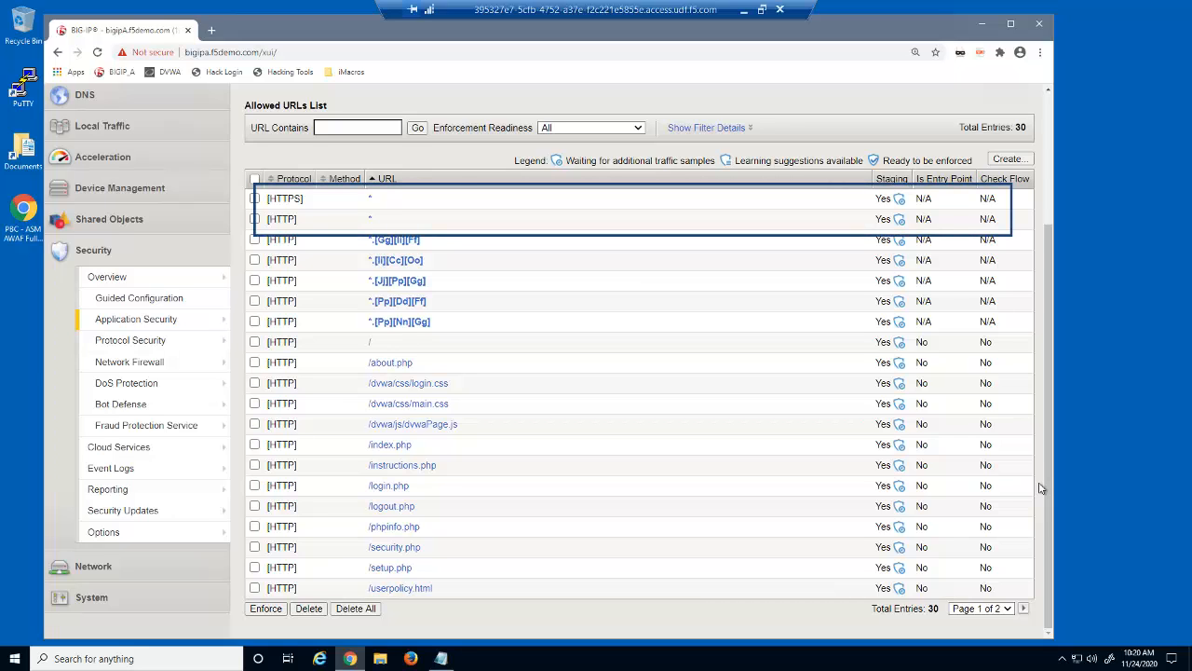
left_click(1025, 608)
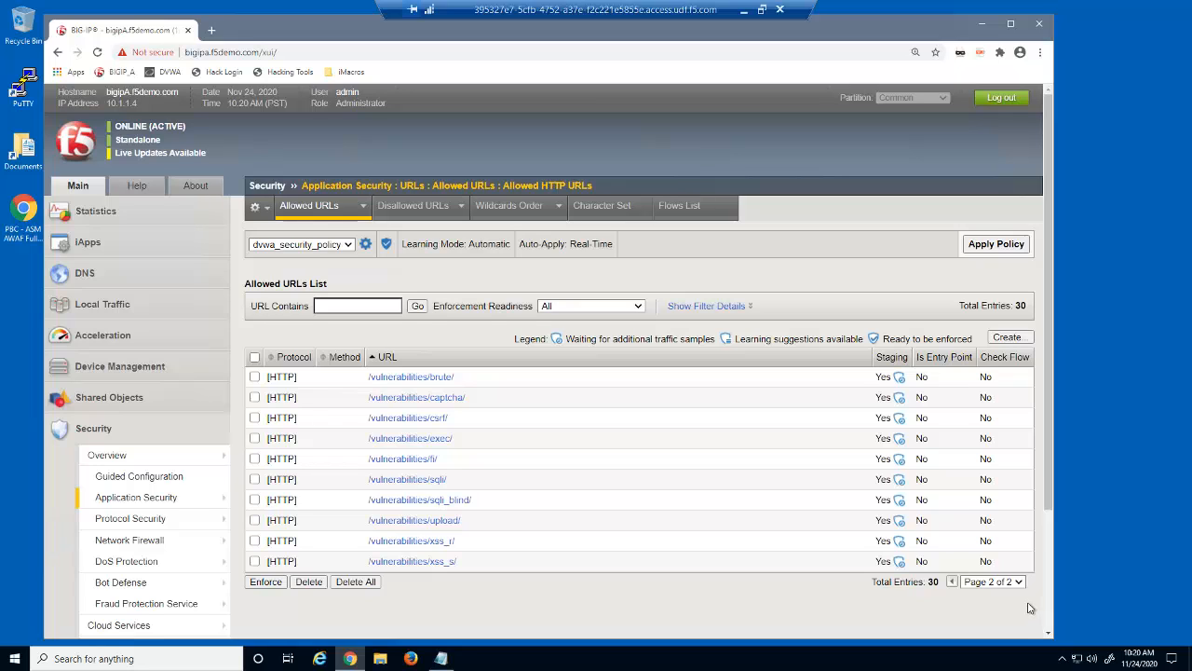
mouse_move(201, 503)
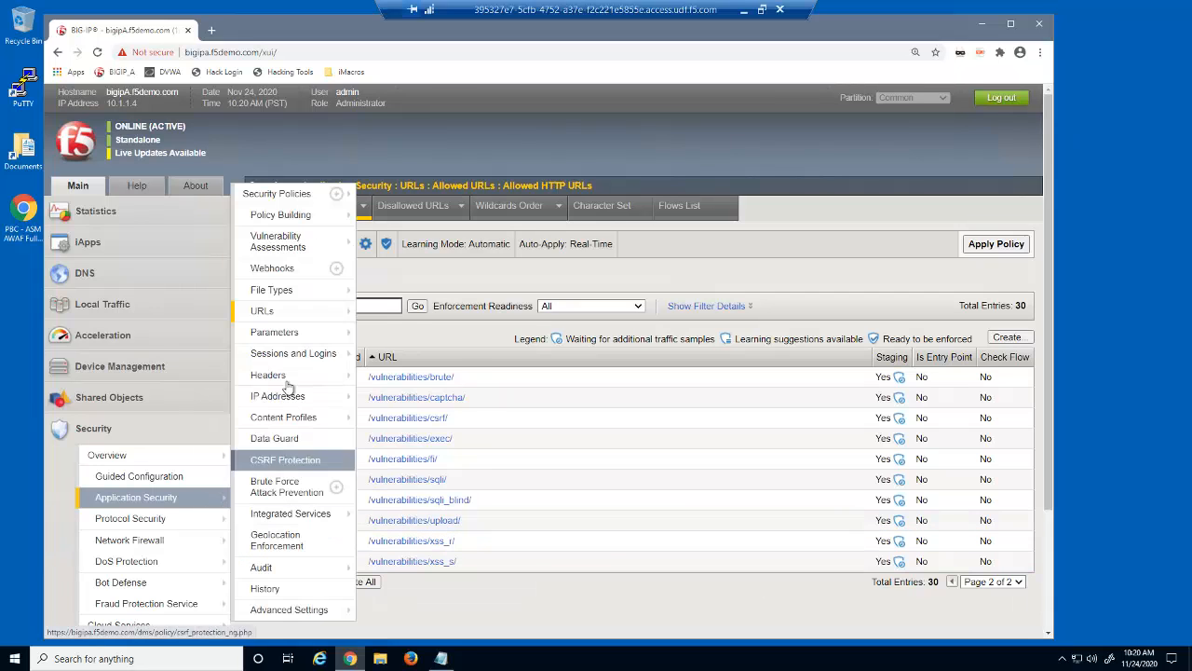
mouse_move(307, 332)
left_click(419, 332)
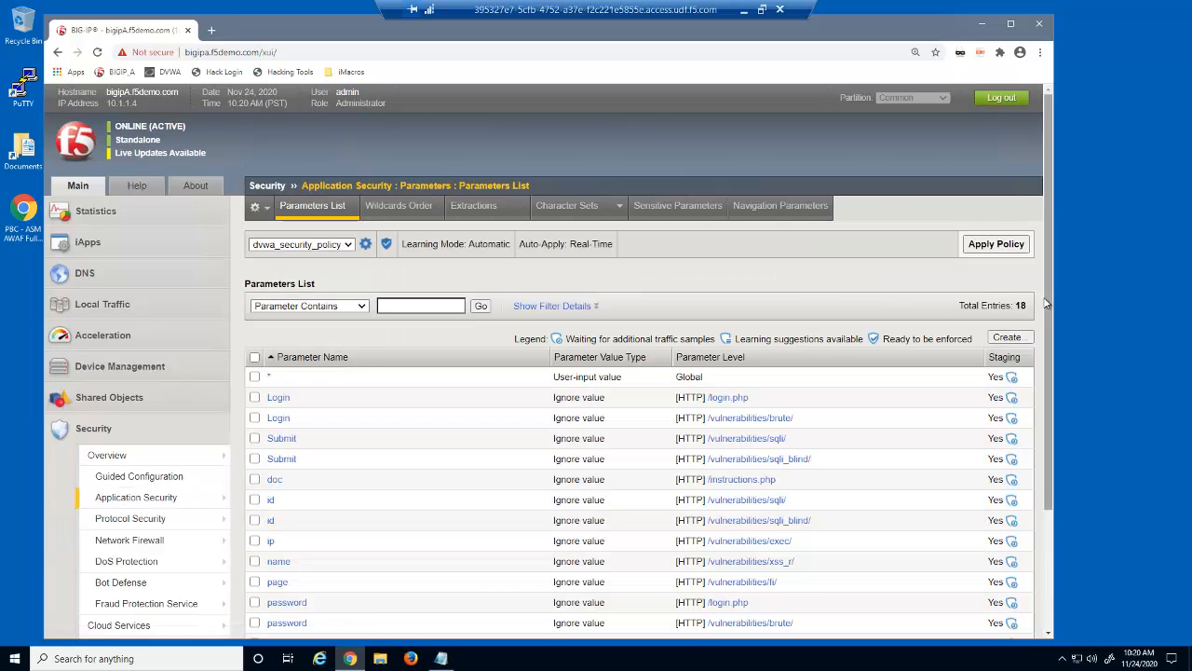
Open the learned 'name' parameter for /vulnerabilities/xss_r/ from the Parameters List
left_click_drag(1049, 336, 1042, 417)
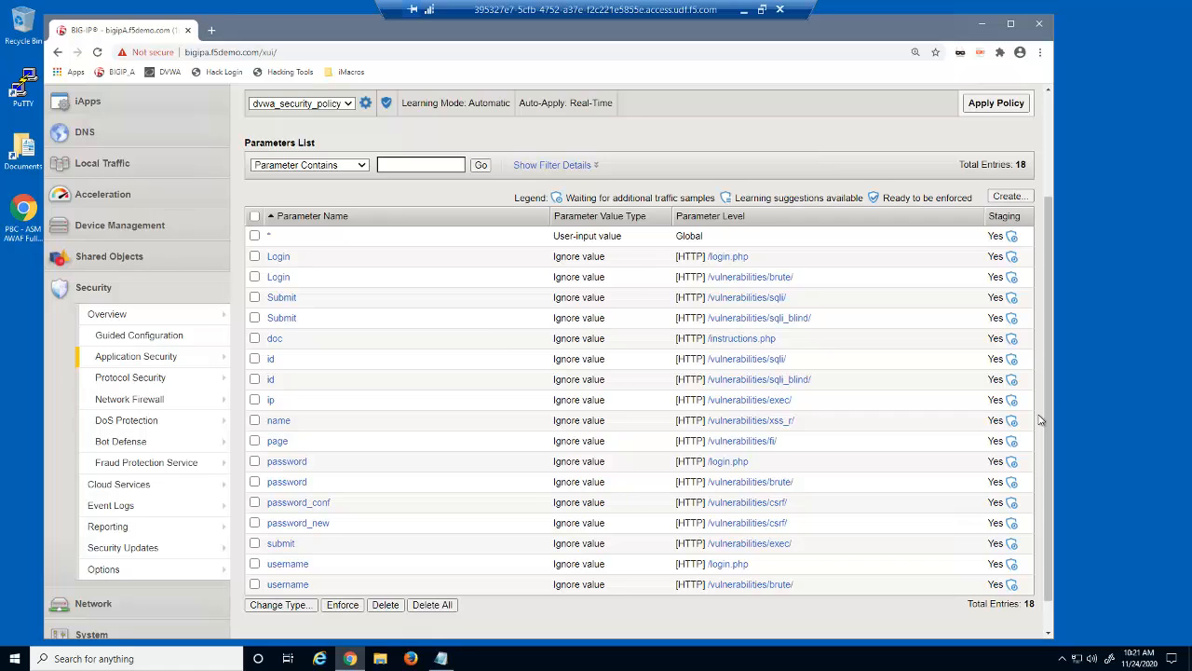
left_click(279, 421)
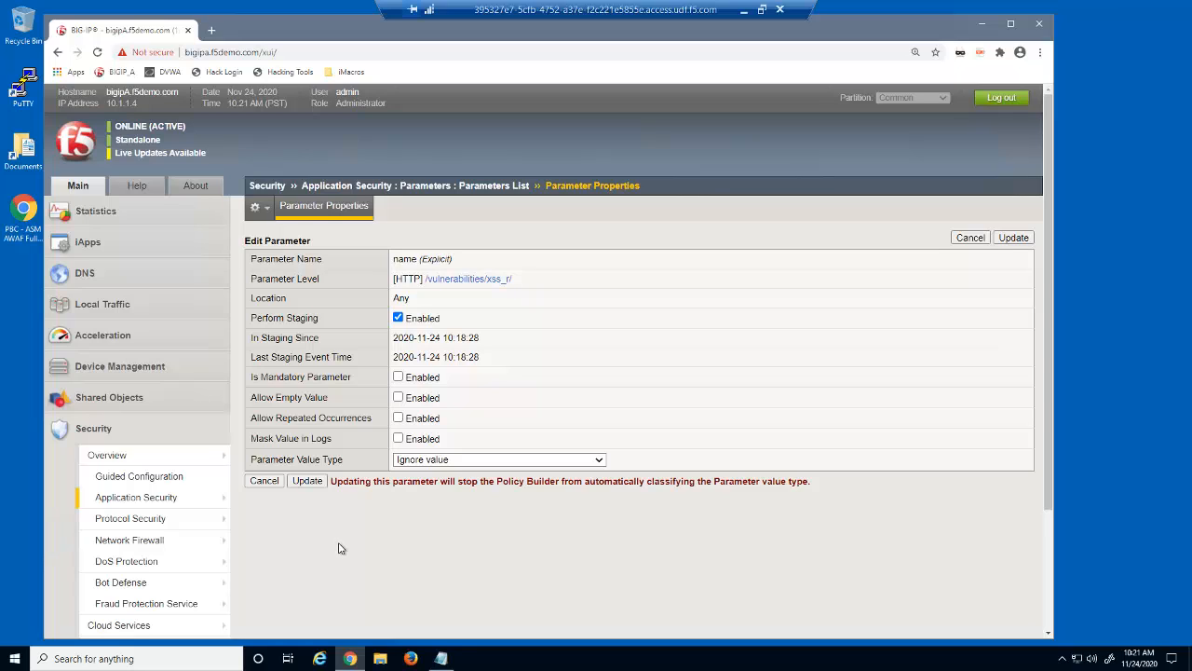
In a new private Firefox window, loop the iMacros demo 29B build2.iim, then close Firefox
right_click(410, 659)
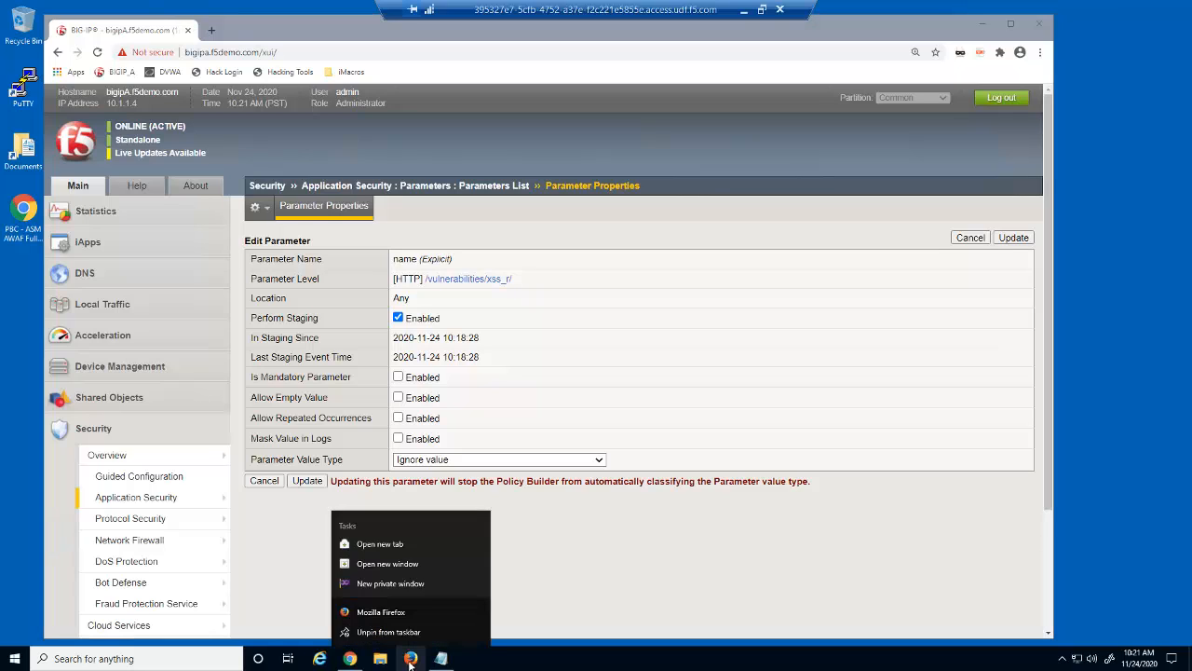
left_click(415, 563)
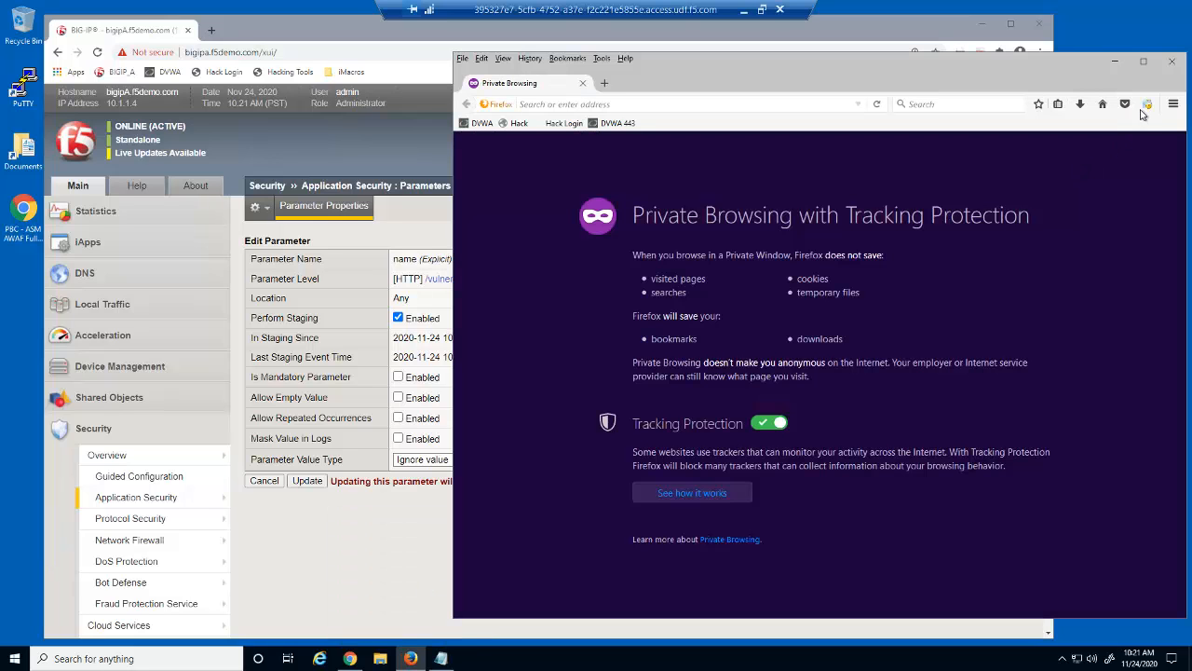
left_click(1147, 104)
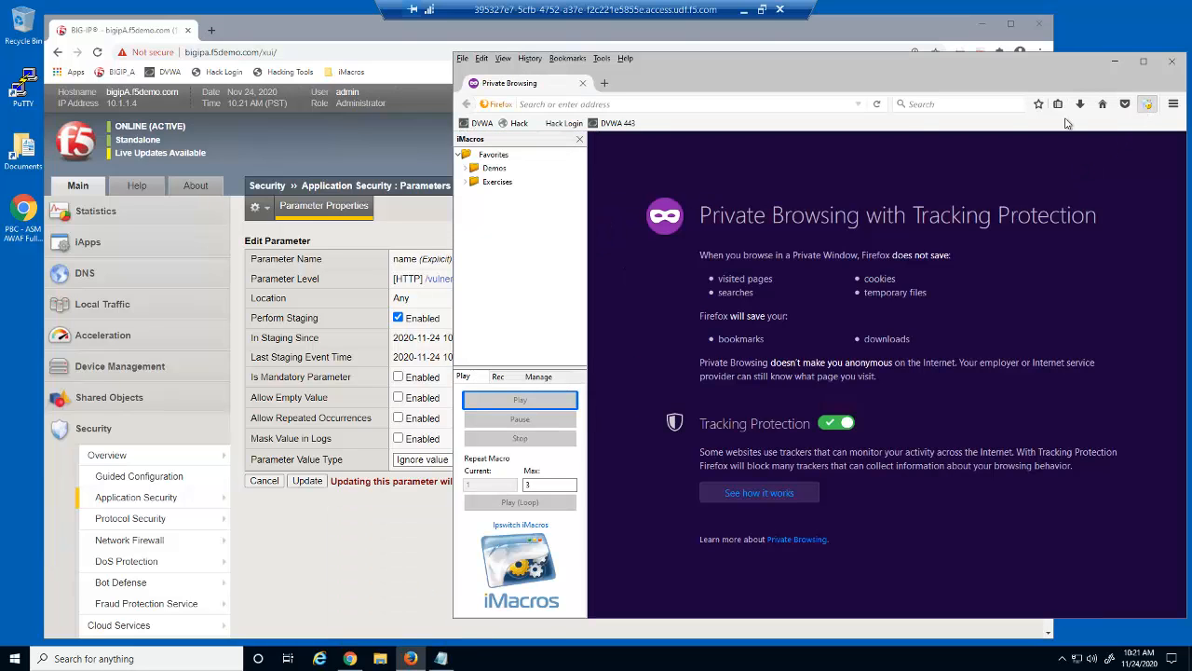
left_click(467, 167)
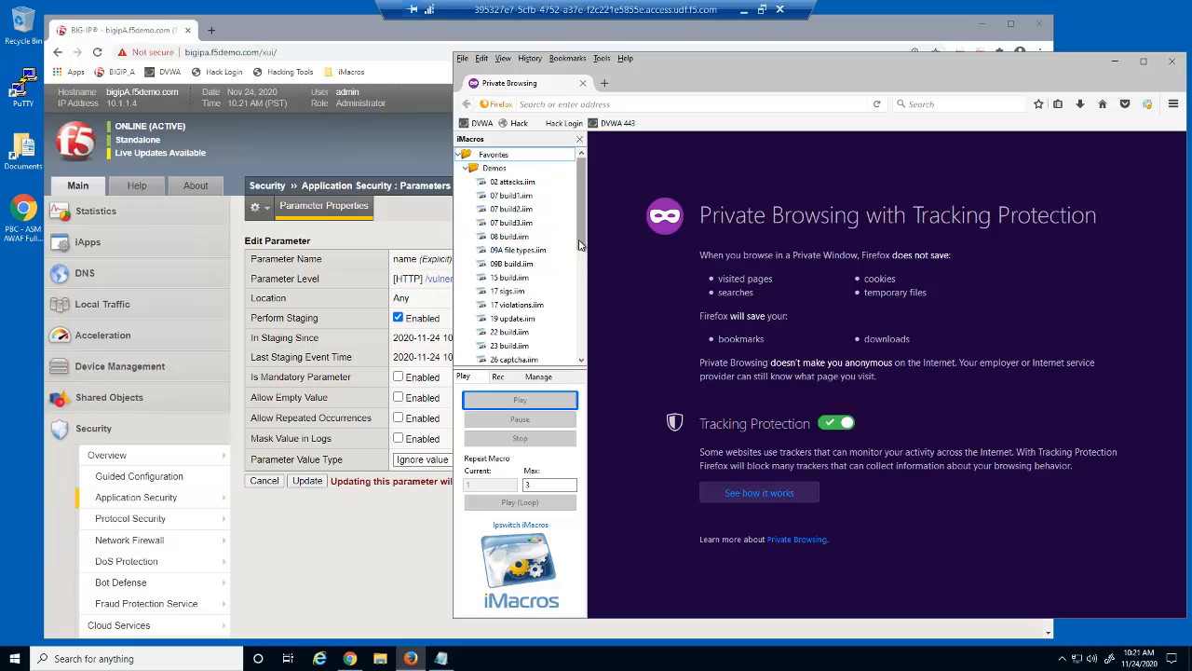
left_click_drag(579, 244, 589, 300)
left_click(547, 305)
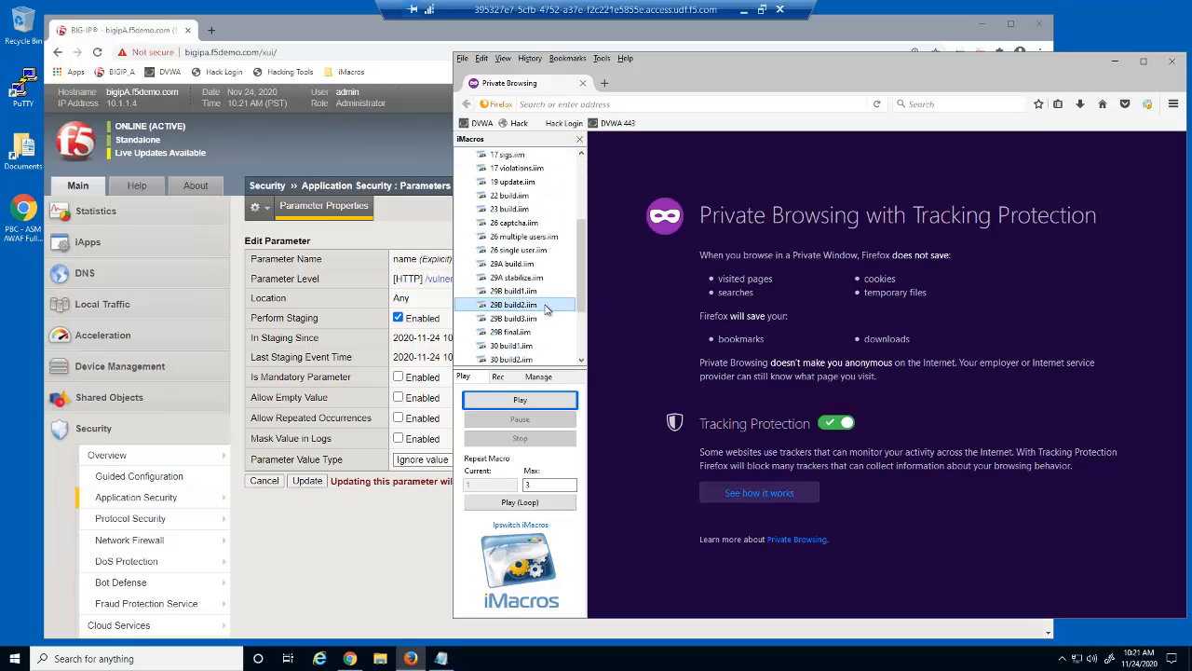
left_click(568, 504)
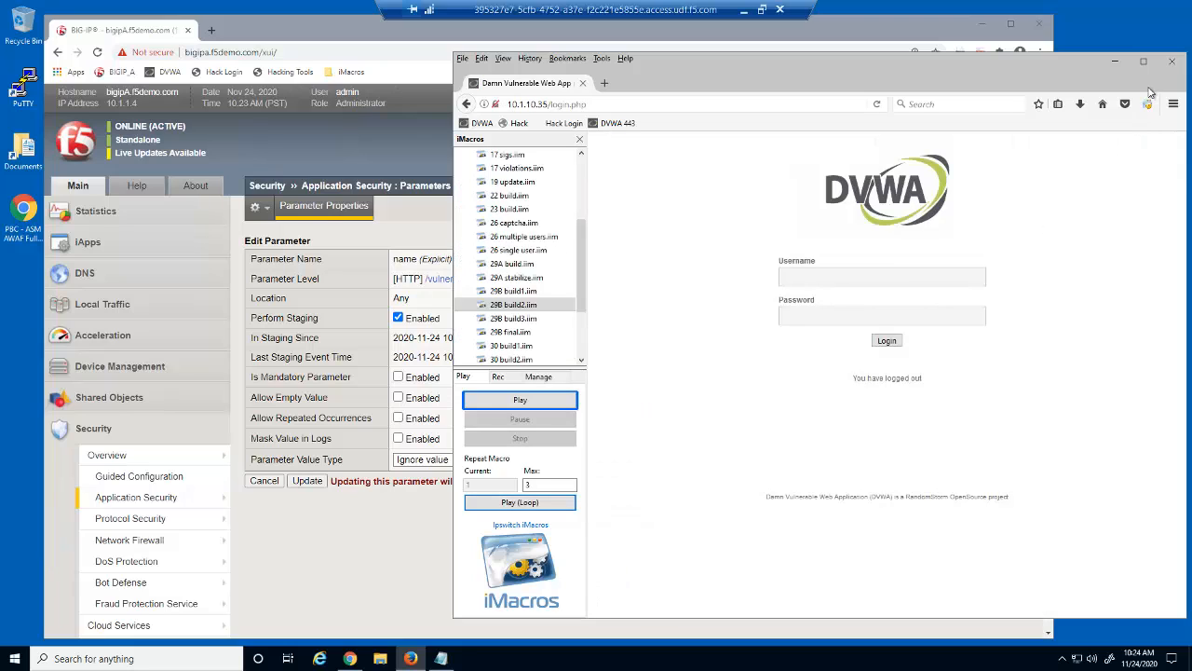
left_click(1171, 61)
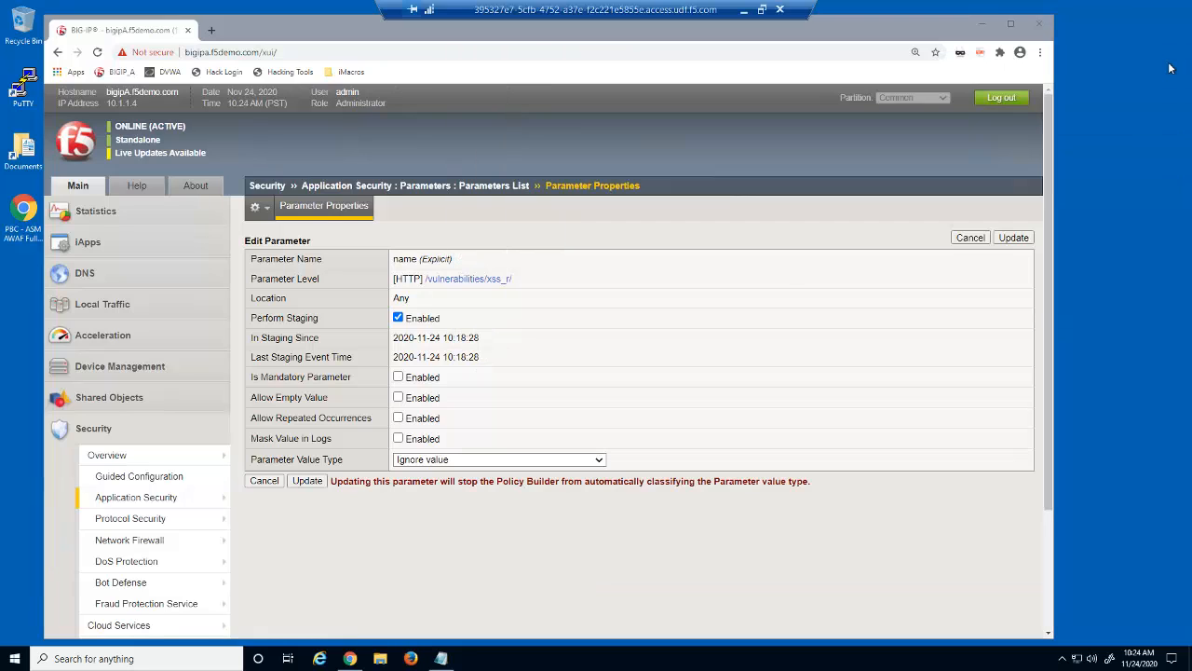
Back in the Parameters List, apply the policy and open the 'name' parameter
left_click(468, 188)
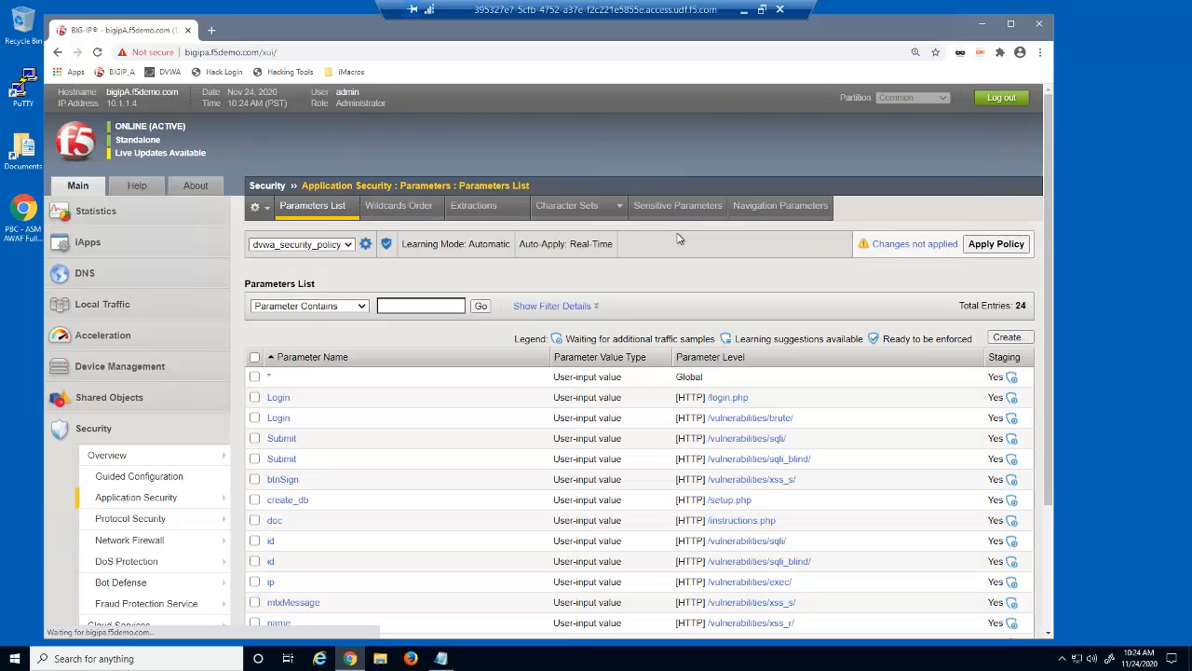
left_click_drag(1050, 286, 1057, 370)
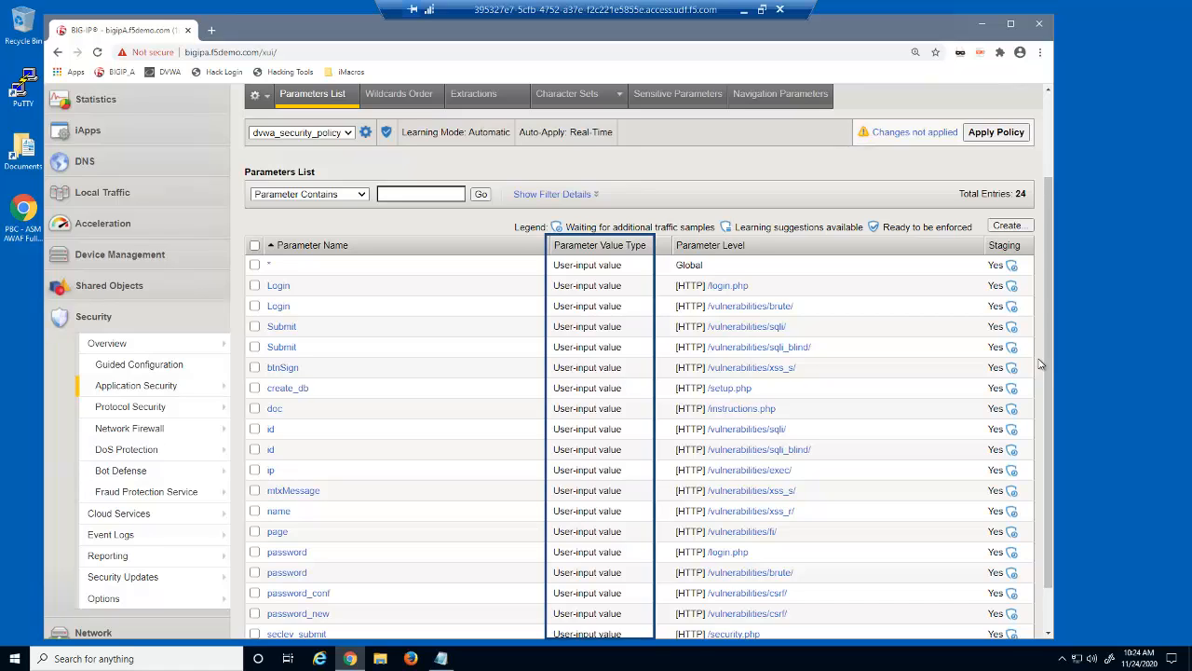
left_click(1002, 136)
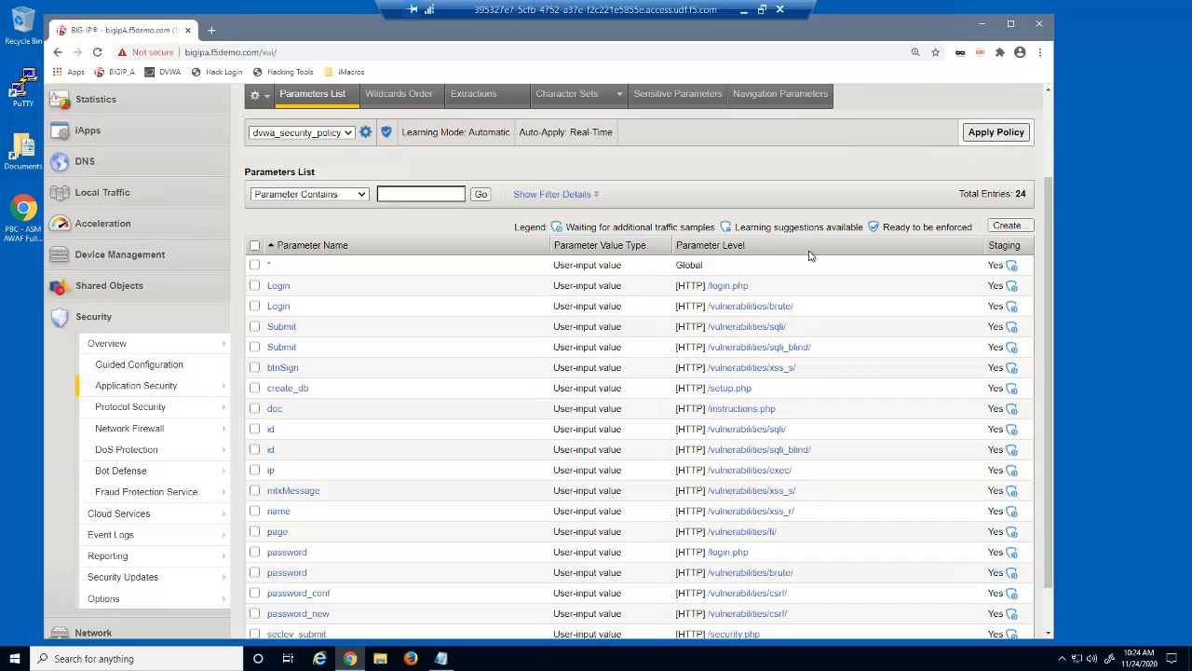
left_click(278, 513)
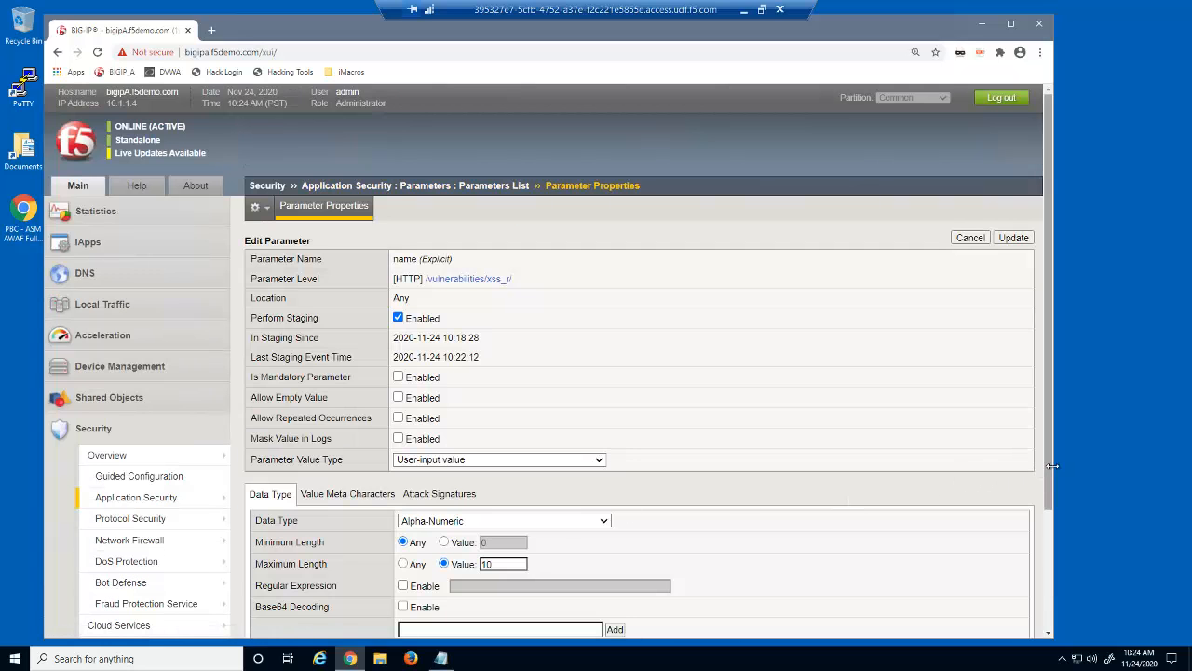
Review the name parameter's global Value Meta Characters list, then go back to the Parameters List
left_click_drag(1049, 470, 1051, 575)
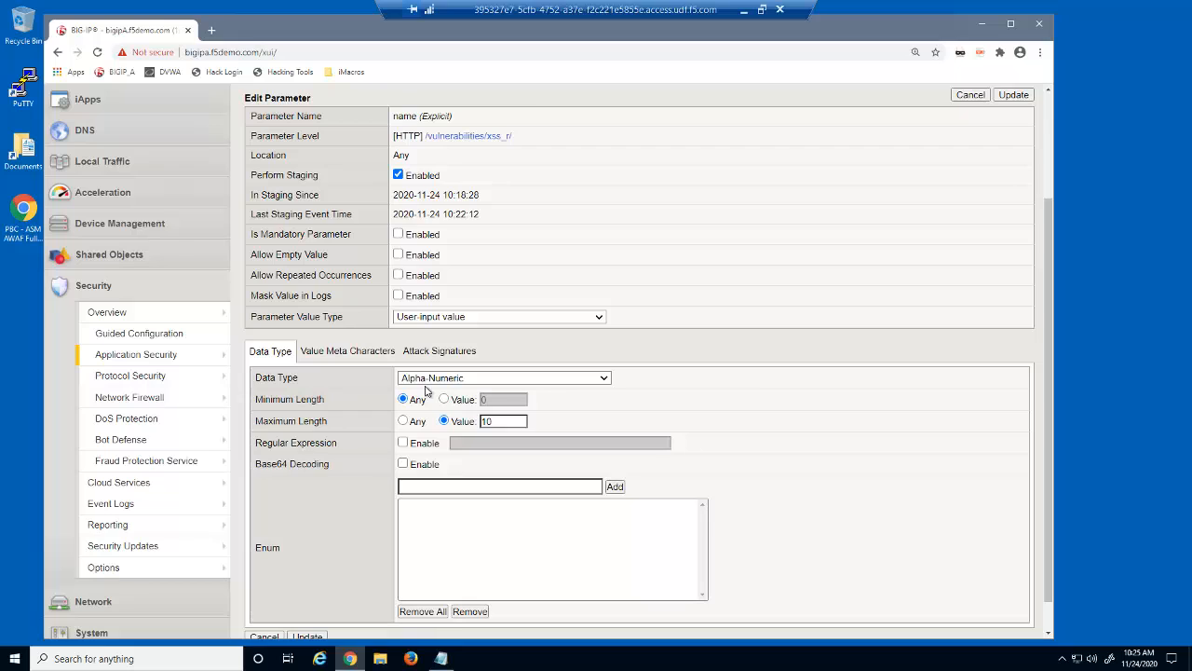
left_click(372, 352)
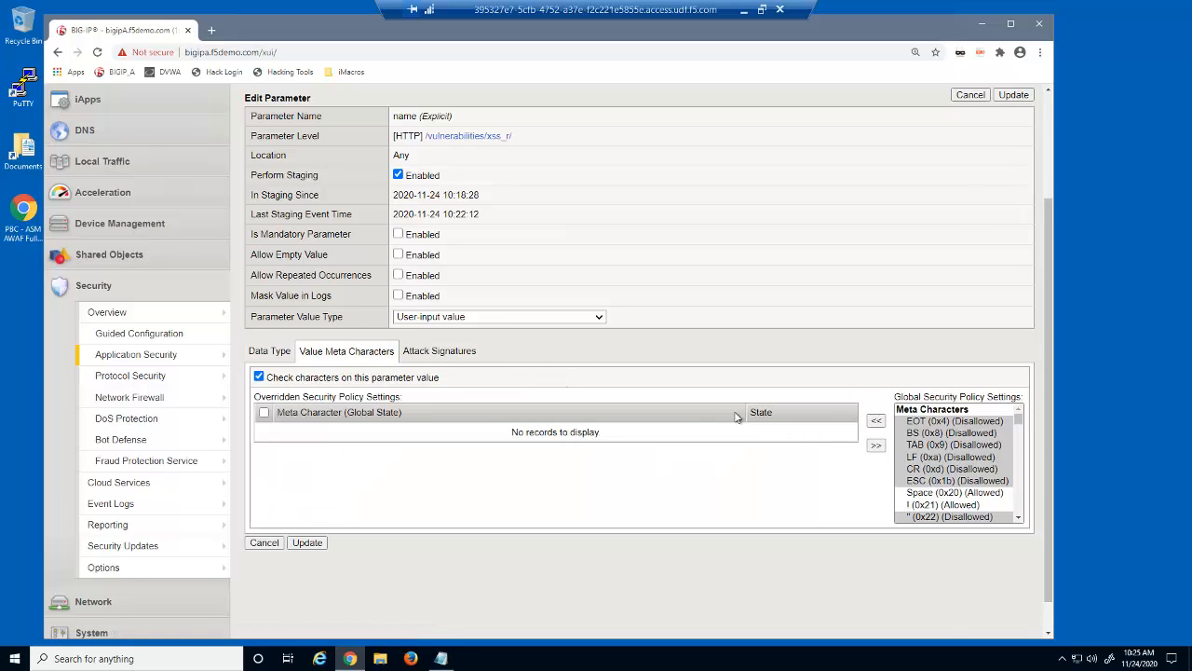
left_click(1019, 520)
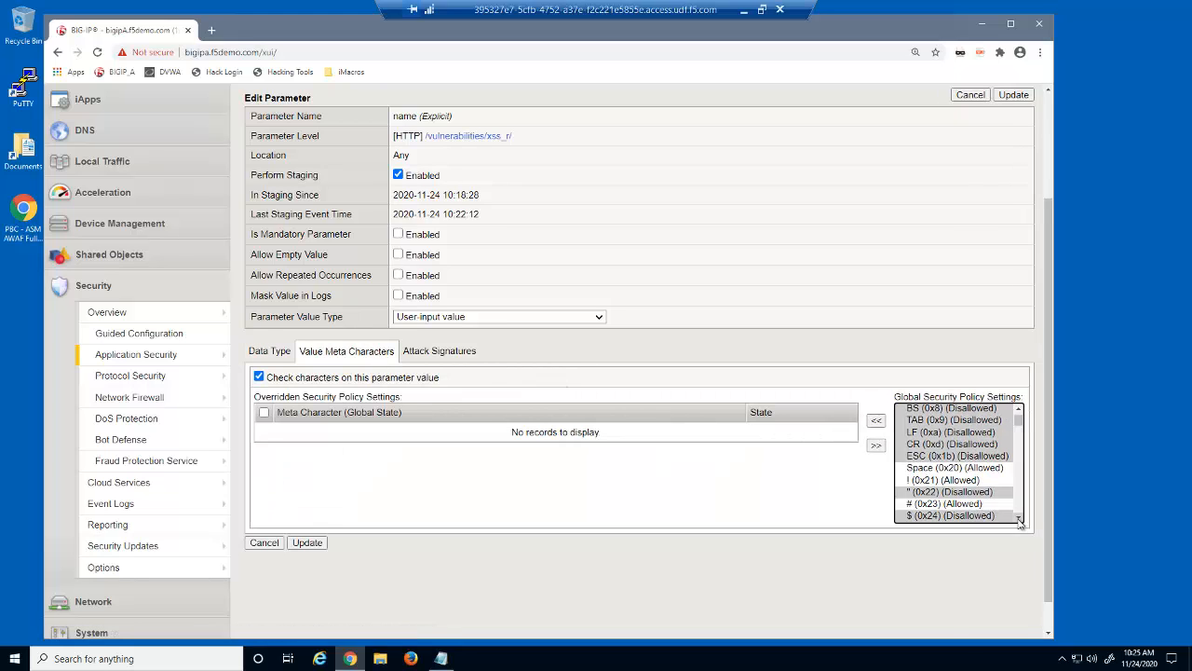
left_click(1019, 520)
left_click(1019, 520)
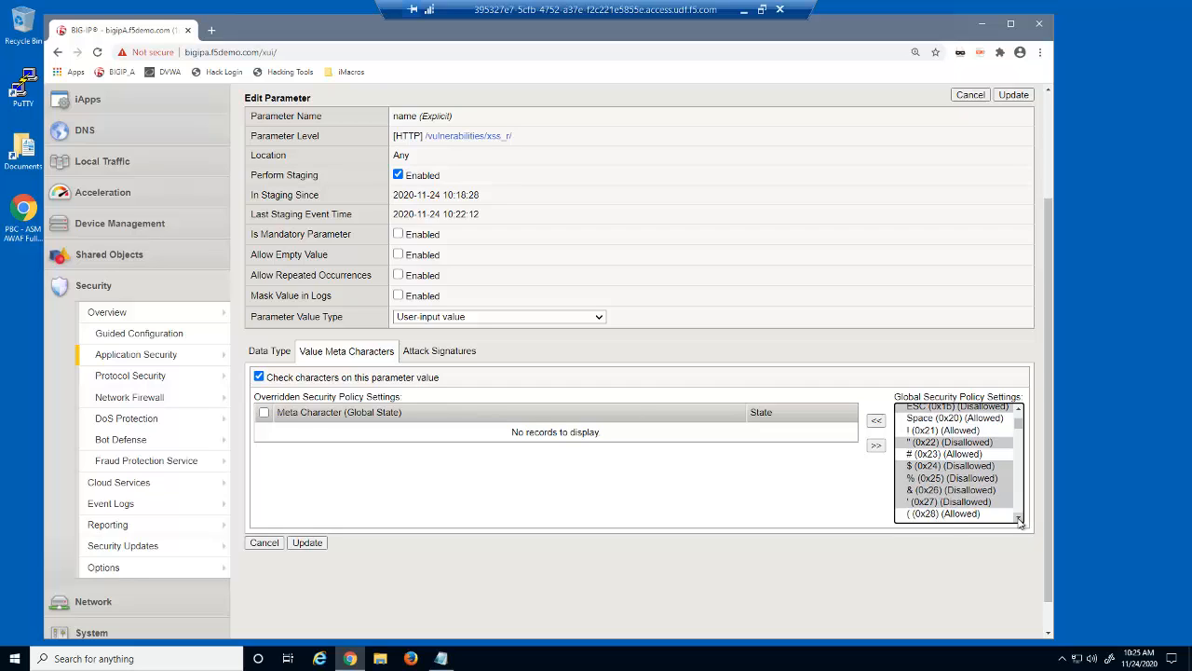
left_click(1019, 520)
left_click(1019, 520)
left_click(1019, 519)
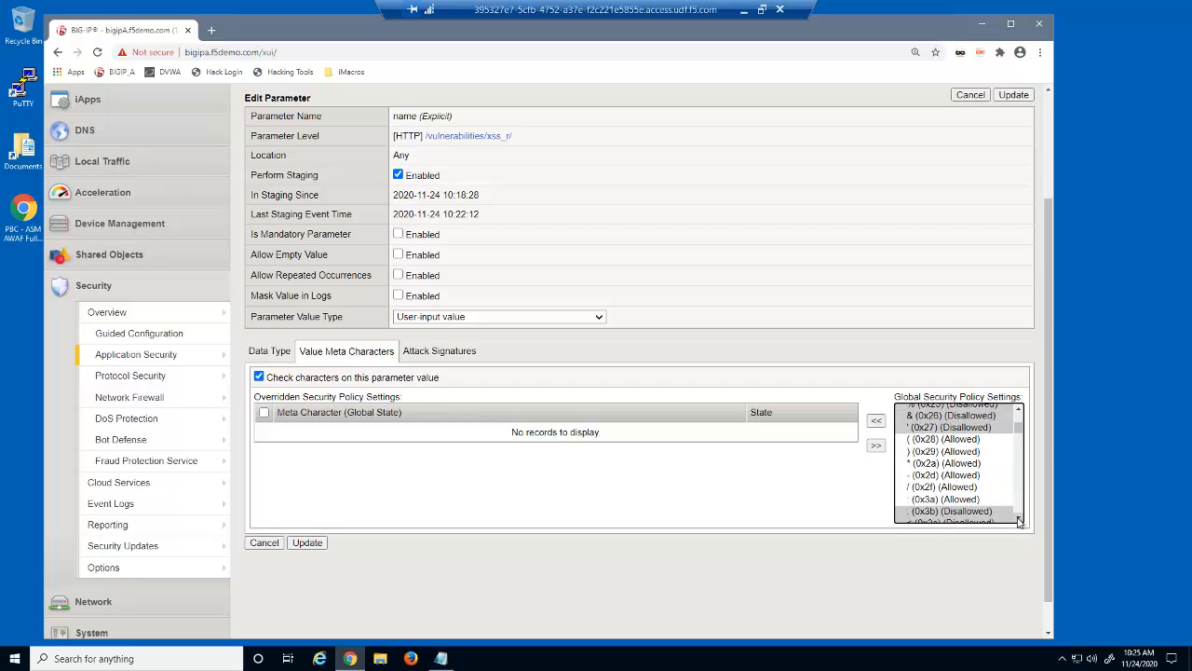
left_click(1019, 519)
left_click(1019, 520)
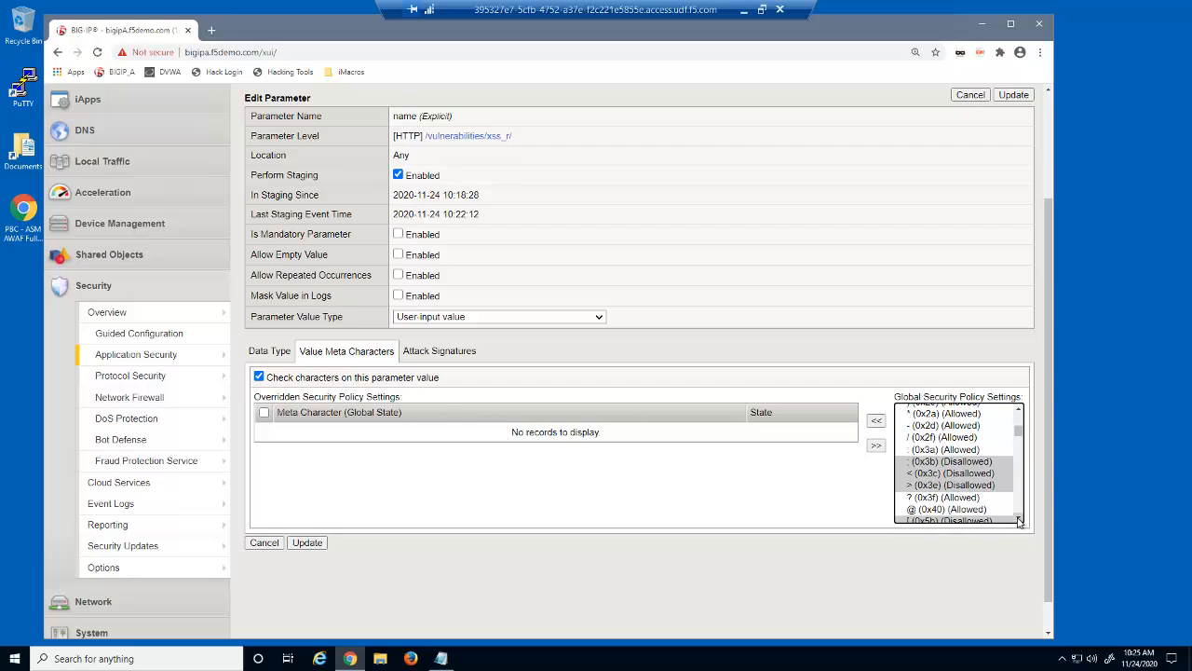
left_click(1019, 519)
left_click(1019, 520)
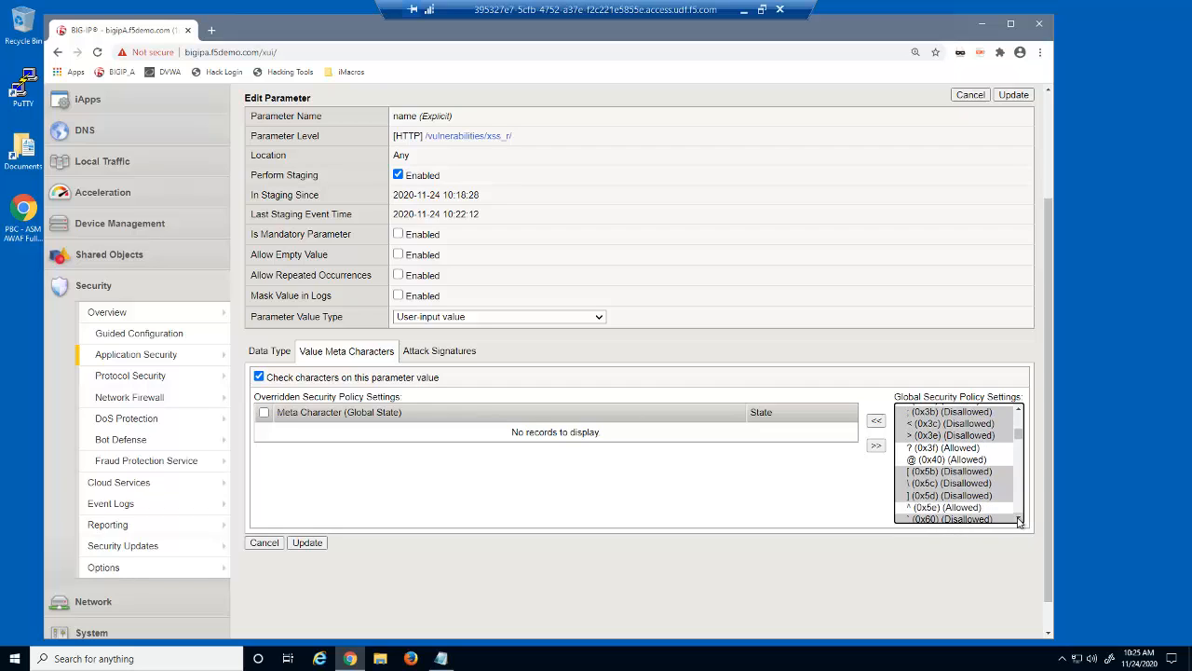
left_click(1019, 519)
left_click(1019, 519)
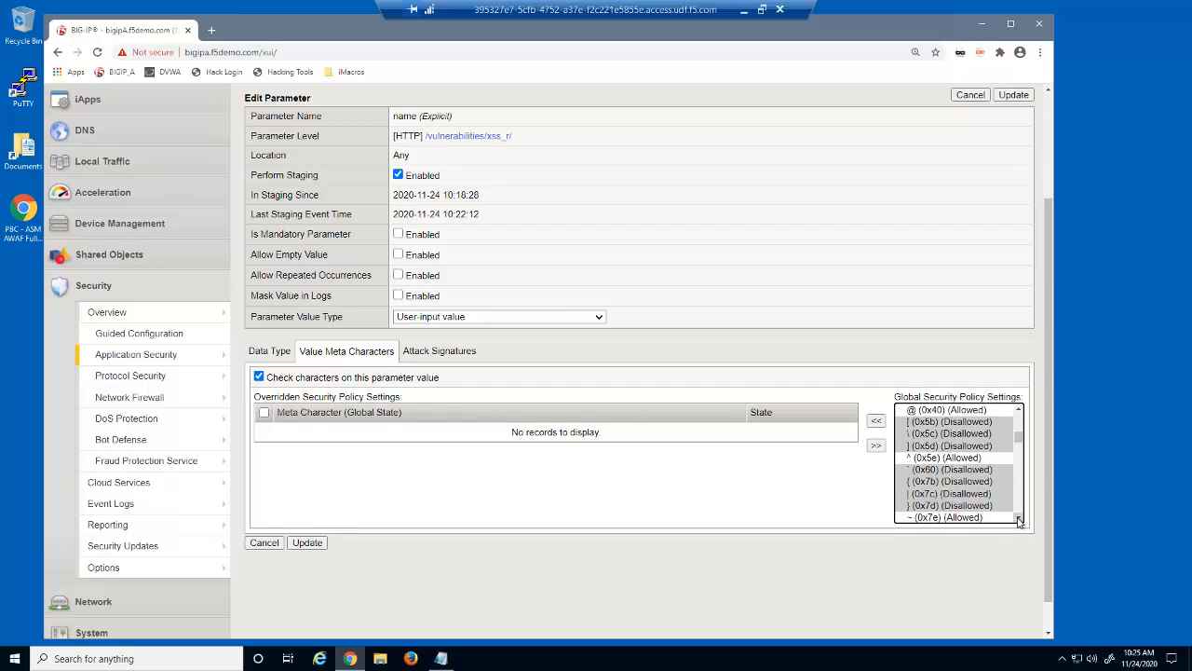
left_click(1019, 520)
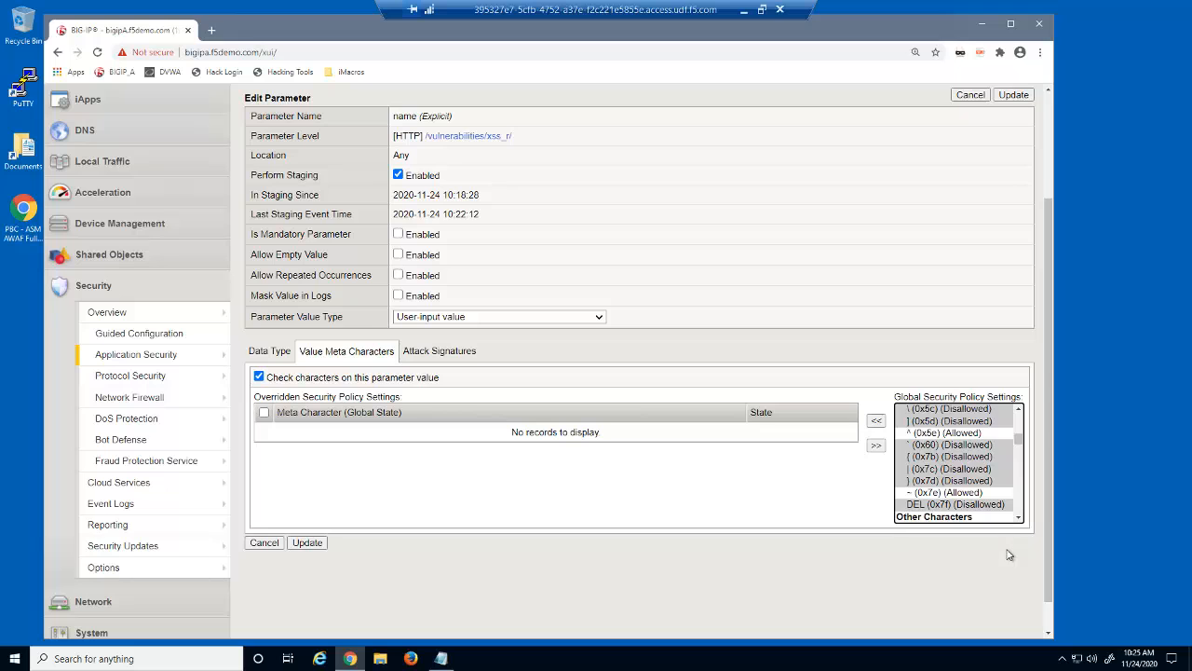
left_click_drag(1045, 545, 1045, 337)
left_click(495, 186)
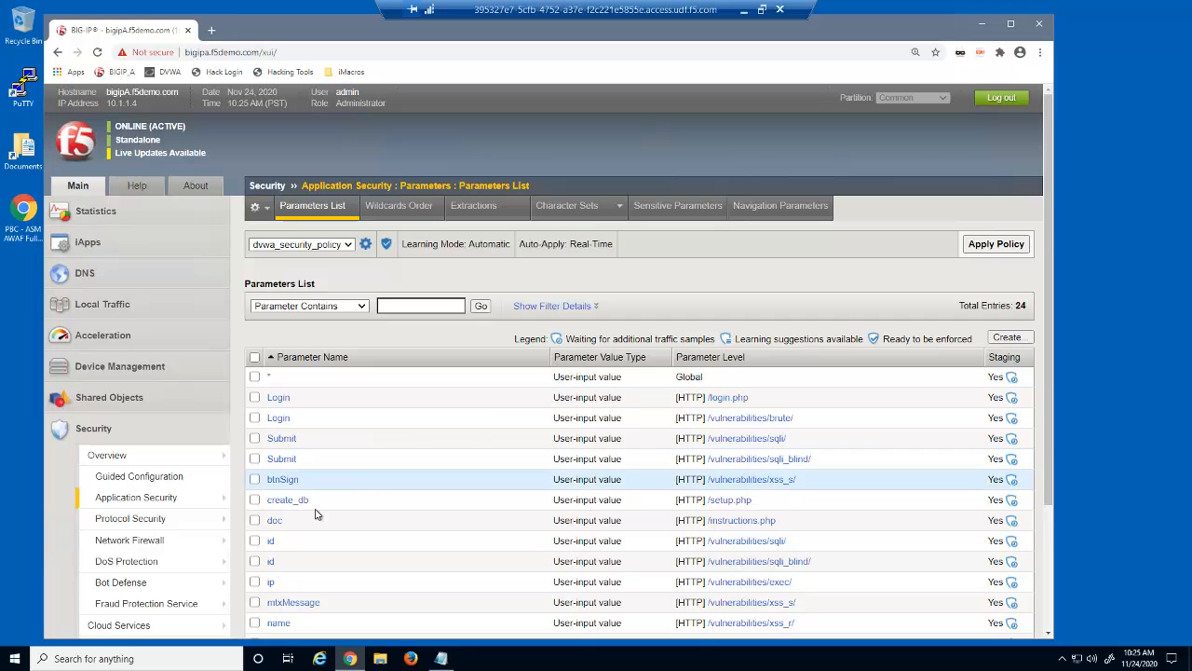
Inspect the id parameter at /vulnerabilities/sqli/, typed Integer from 0 to 10 with maximum length 10
left_click(271, 544)
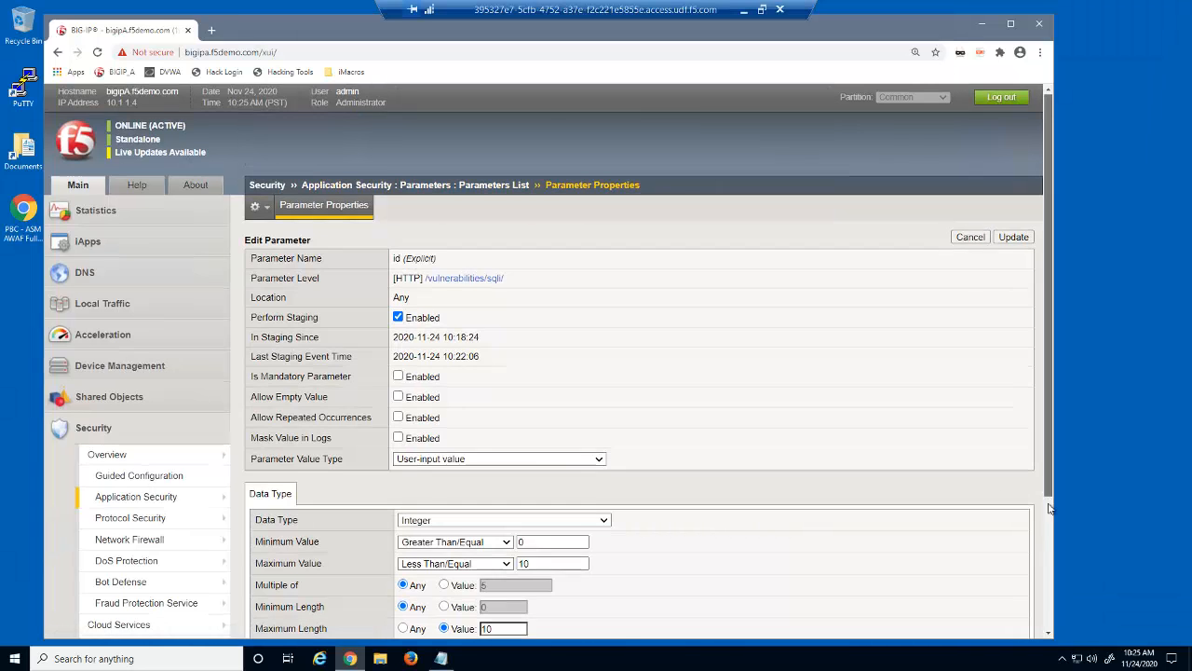
left_click_drag(1049, 494, 1050, 598)
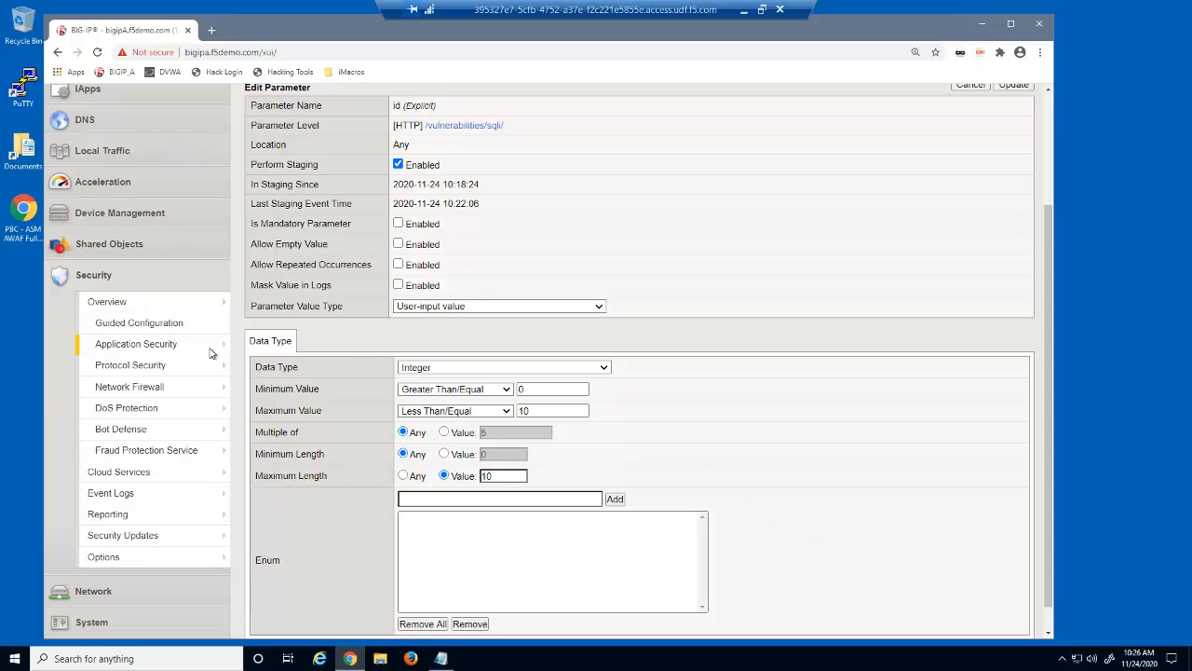
In Policy Building, show the advanced process options and expand Loosen Policy's untrusted and trusted thresholds
mouse_move(212, 352)
mouse_move(308, 215)
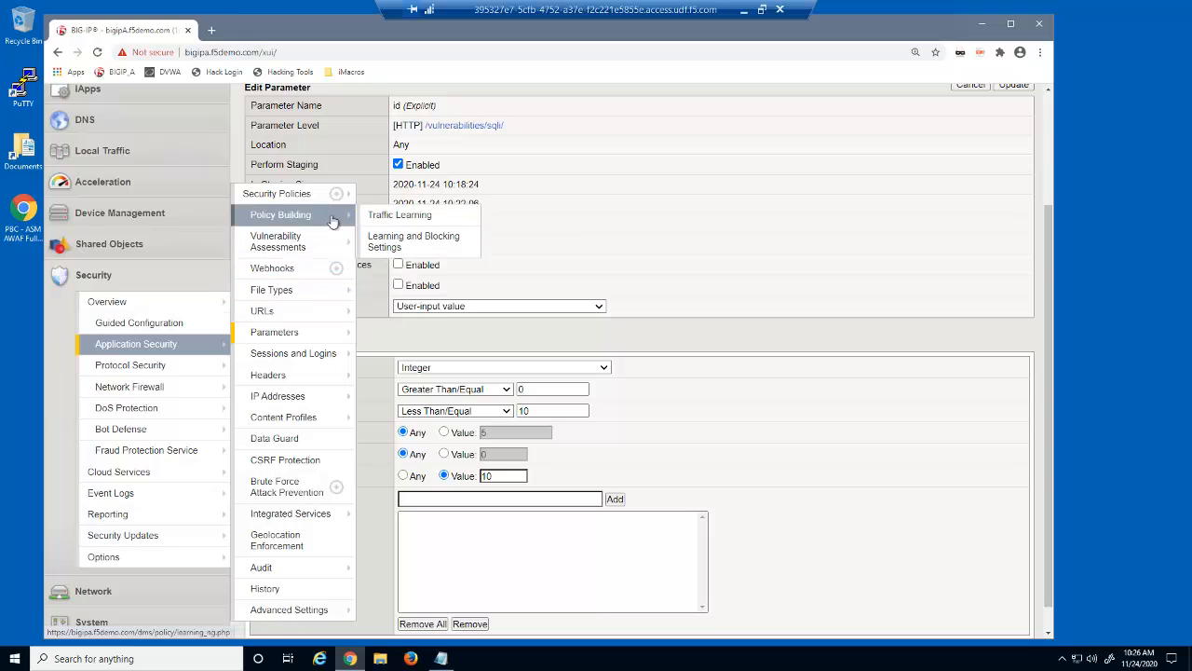
scroll(419, 242, "up", 2)
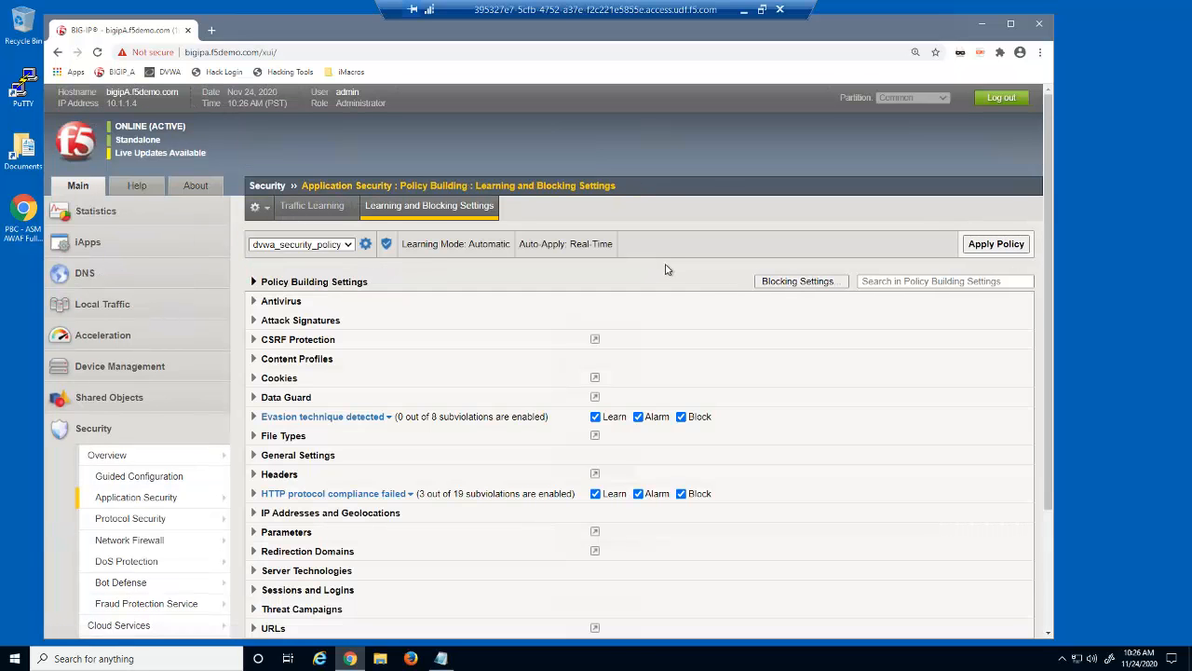
scroll(1051, 364, "down", 2)
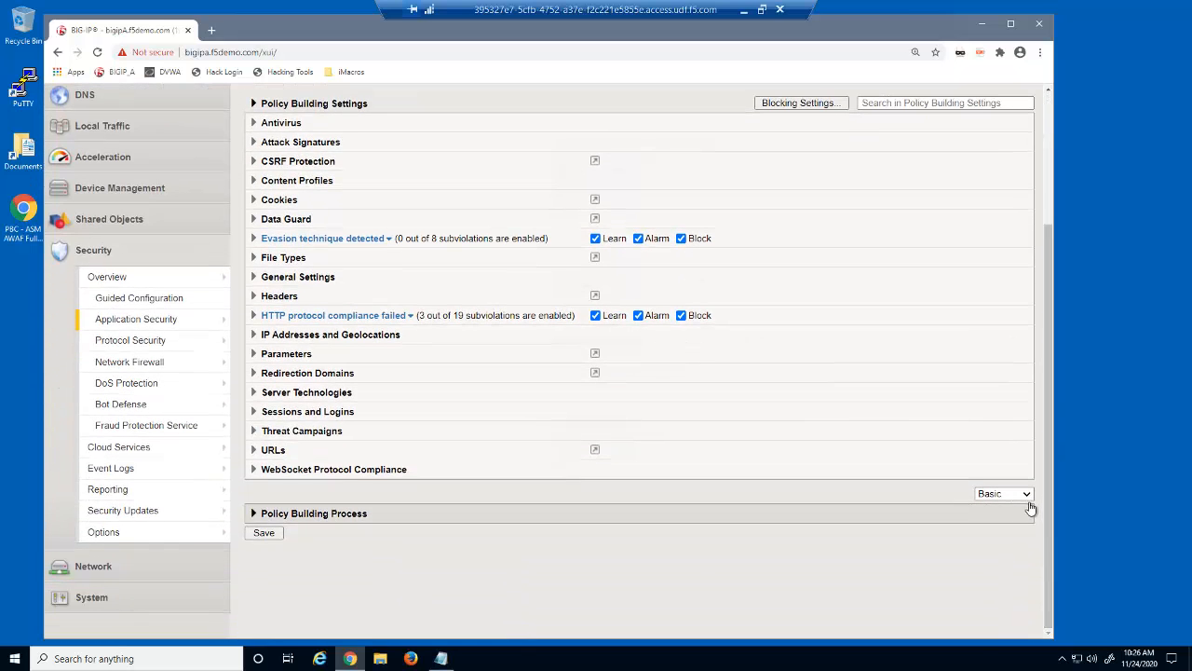
left_click(1026, 495)
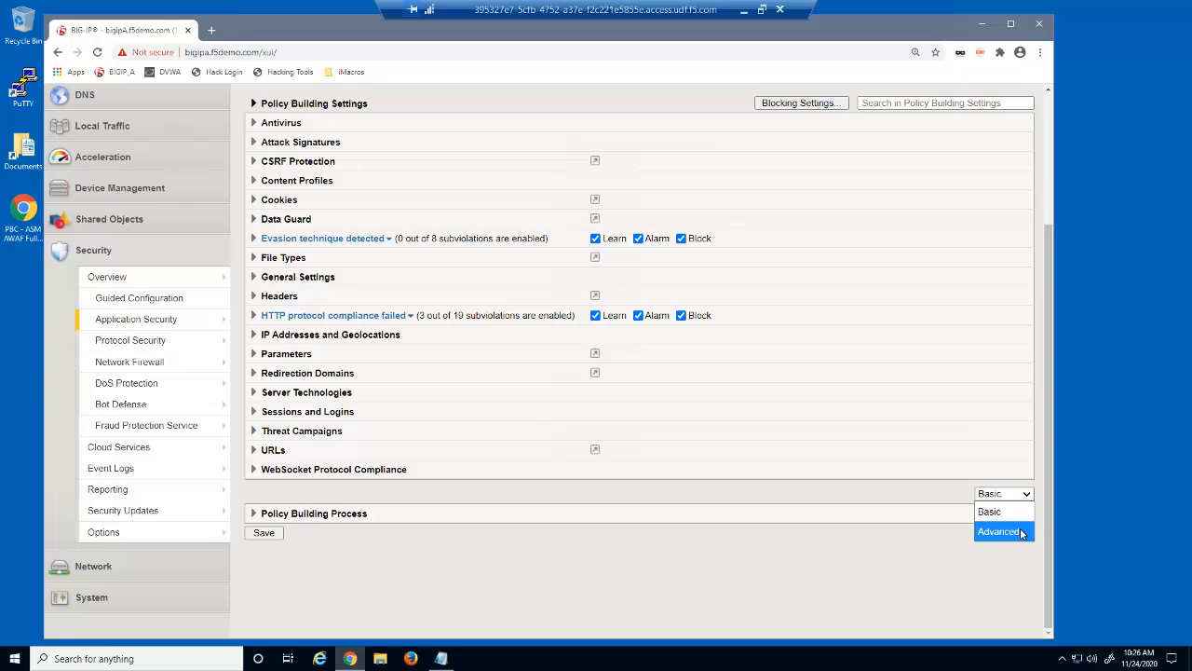
left_click(998, 530)
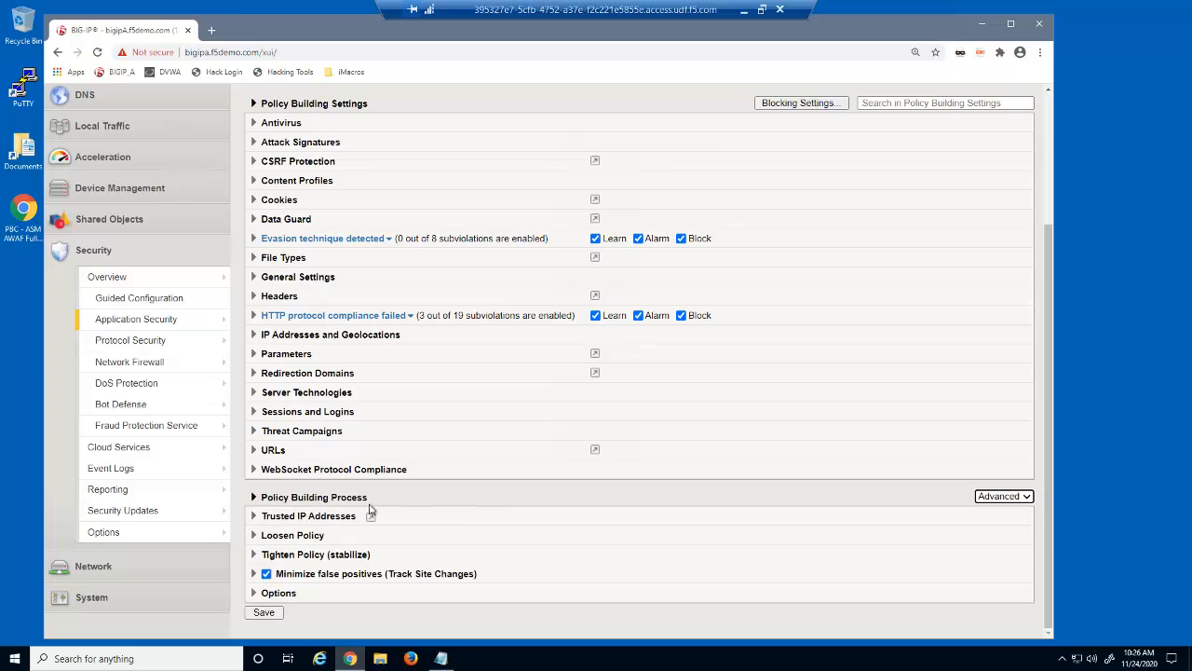
left_click(284, 535)
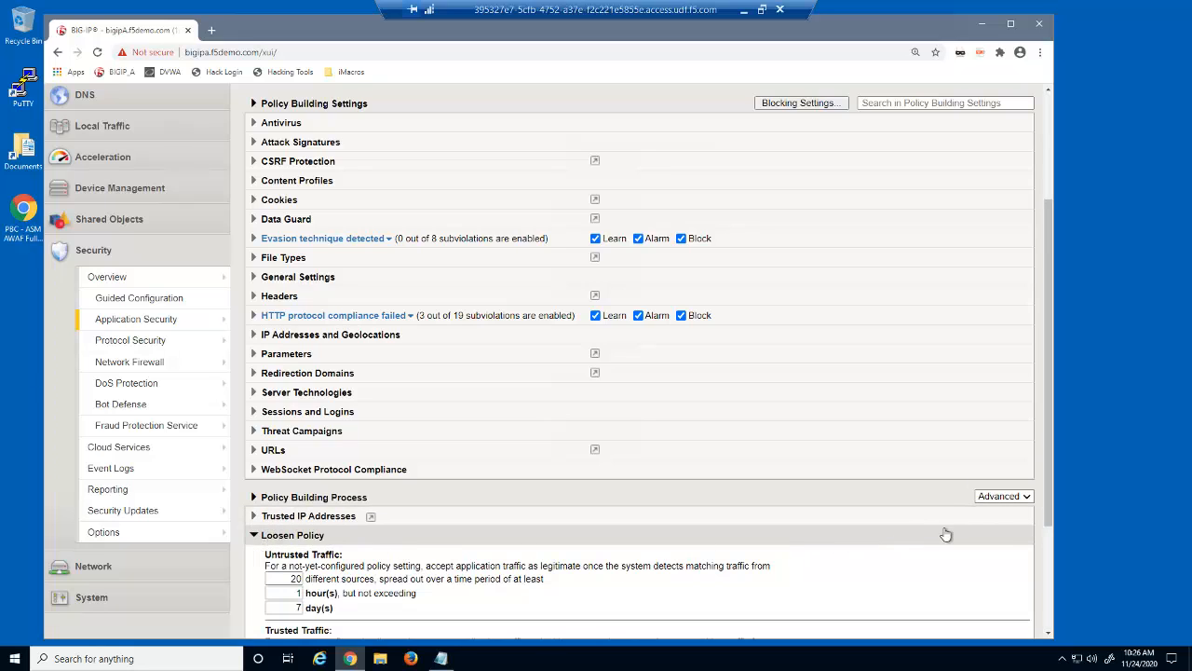
left_click_drag(1050, 522, 1050, 650)
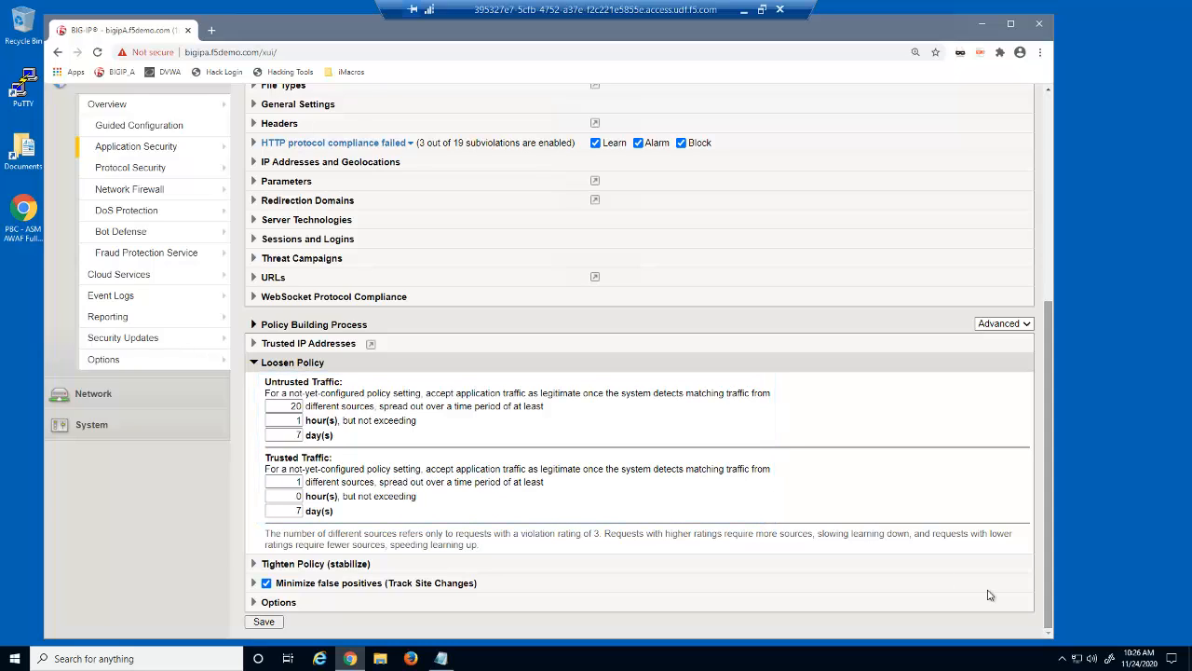
Set Loosen Policy untrusted traffic to 0 hours and trusted traffic to .0002 days
double_click(296, 420)
type("0")
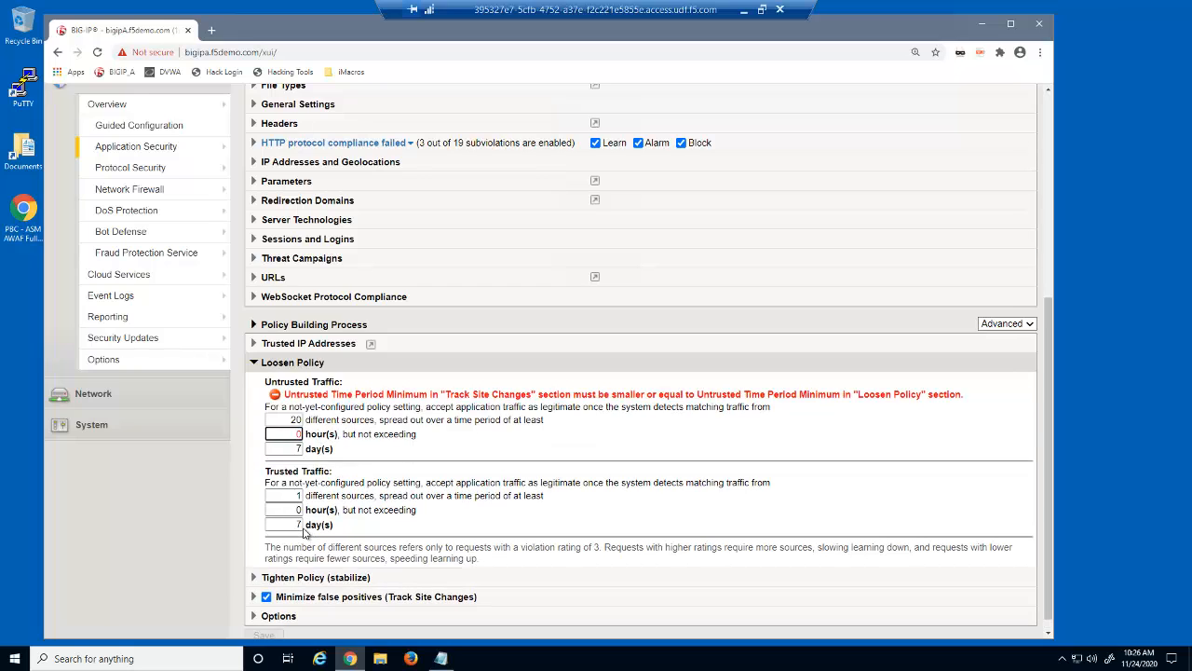
double_click(298, 524)
type(".0002")
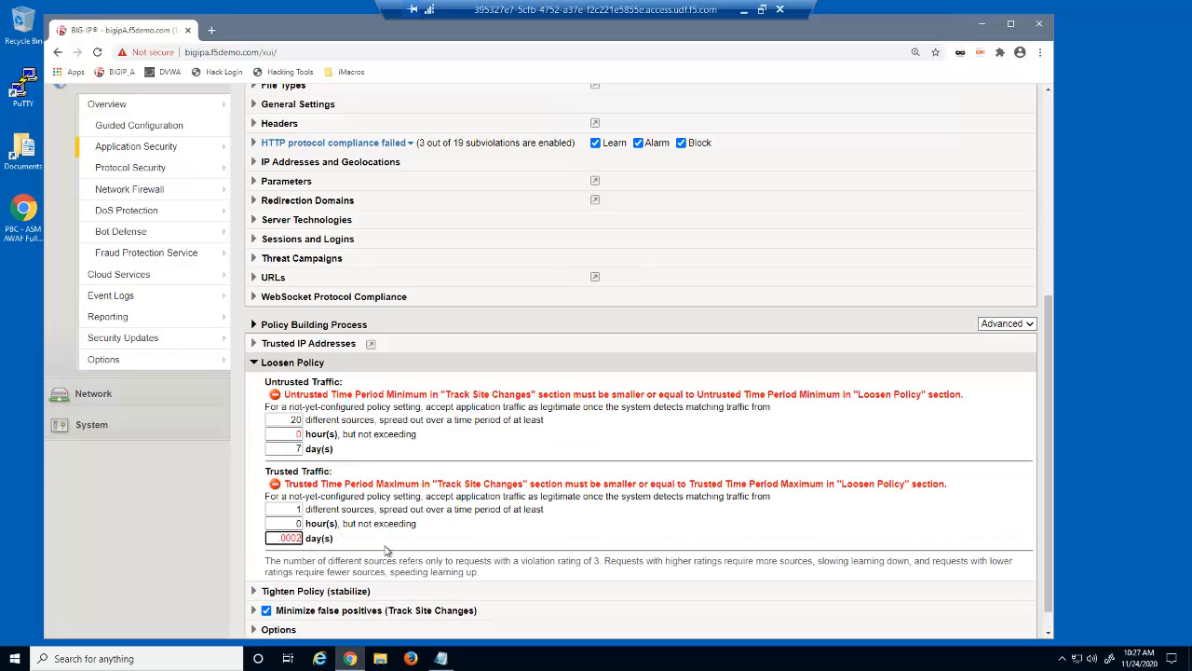
Set Tighten Policy to 80 total requests over .0002 days with a 75% learning score
left_click(391, 592)
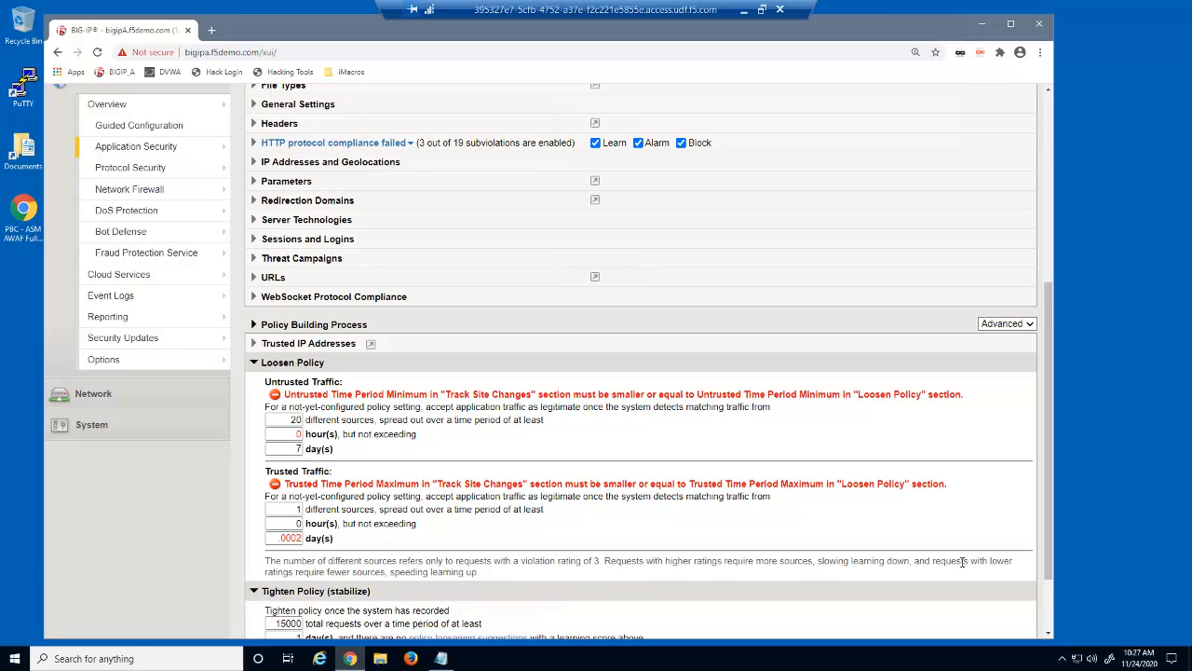
left_click_drag(1045, 574, 1052, 645)
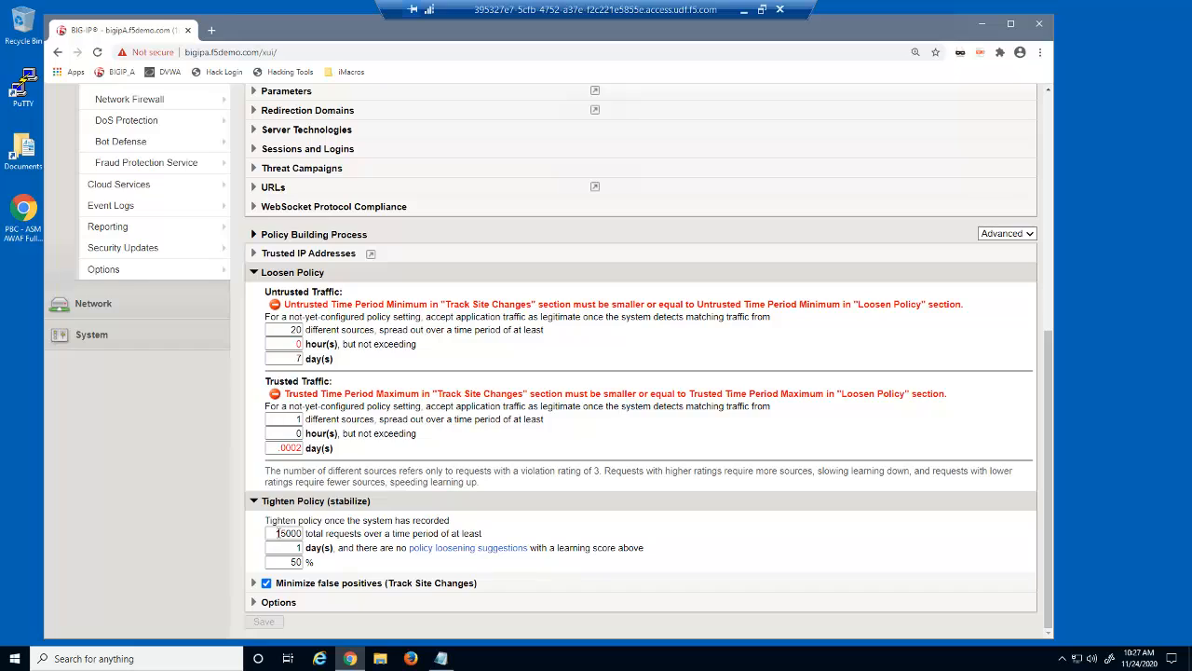
type("80")
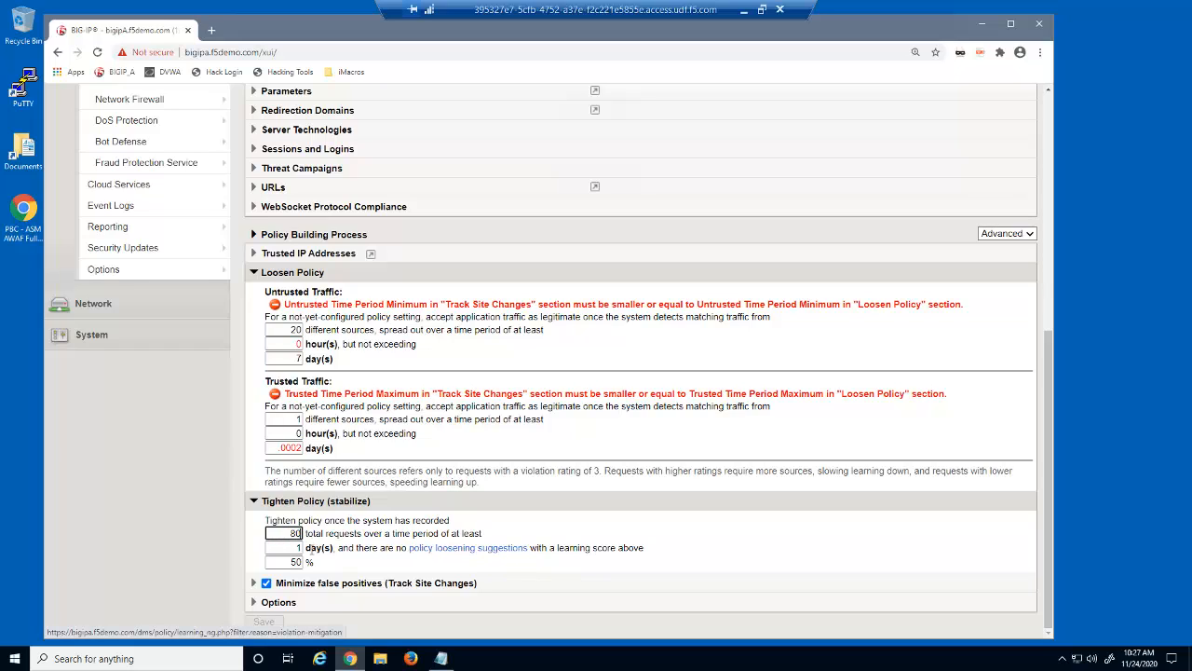
key("Tab")
type(".0002")
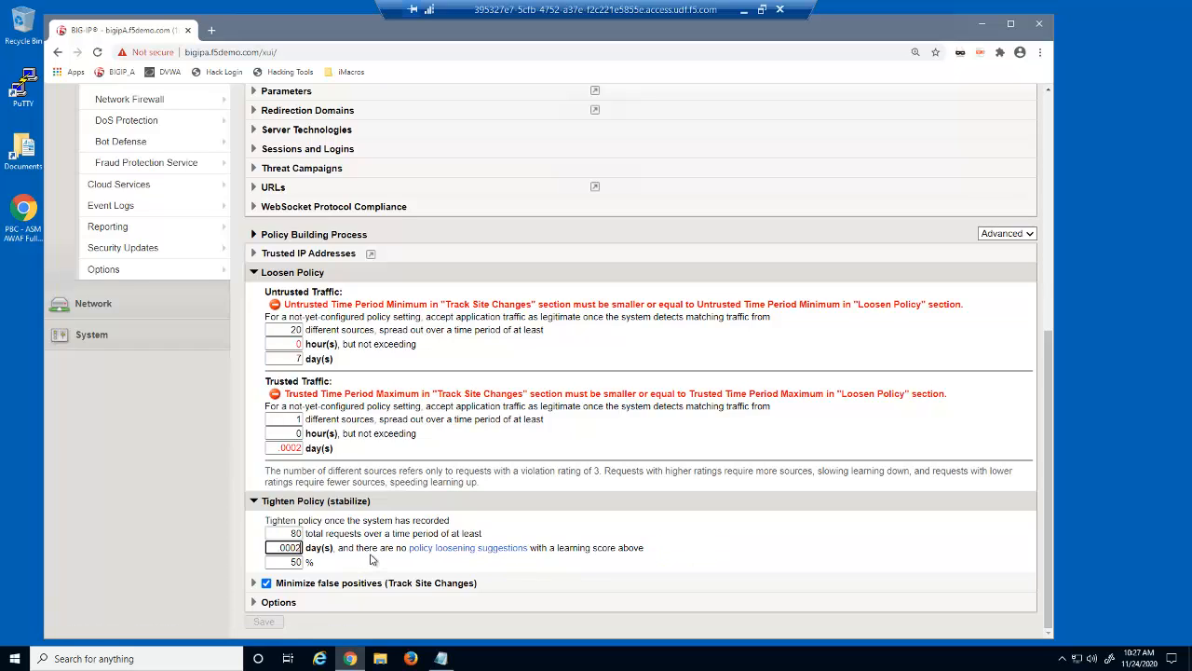
key("Tab")
type("75")
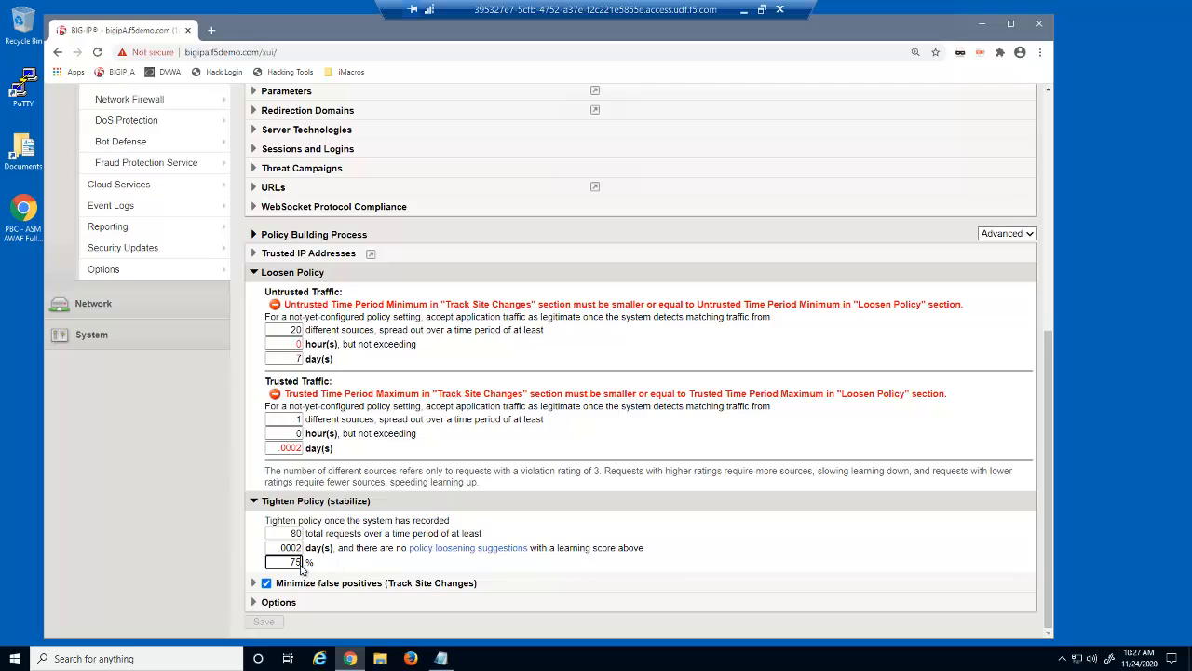
Set Minimize false positives to track site changes Only from Trusted Traffic, with .0002 trusted days
left_click(253, 584)
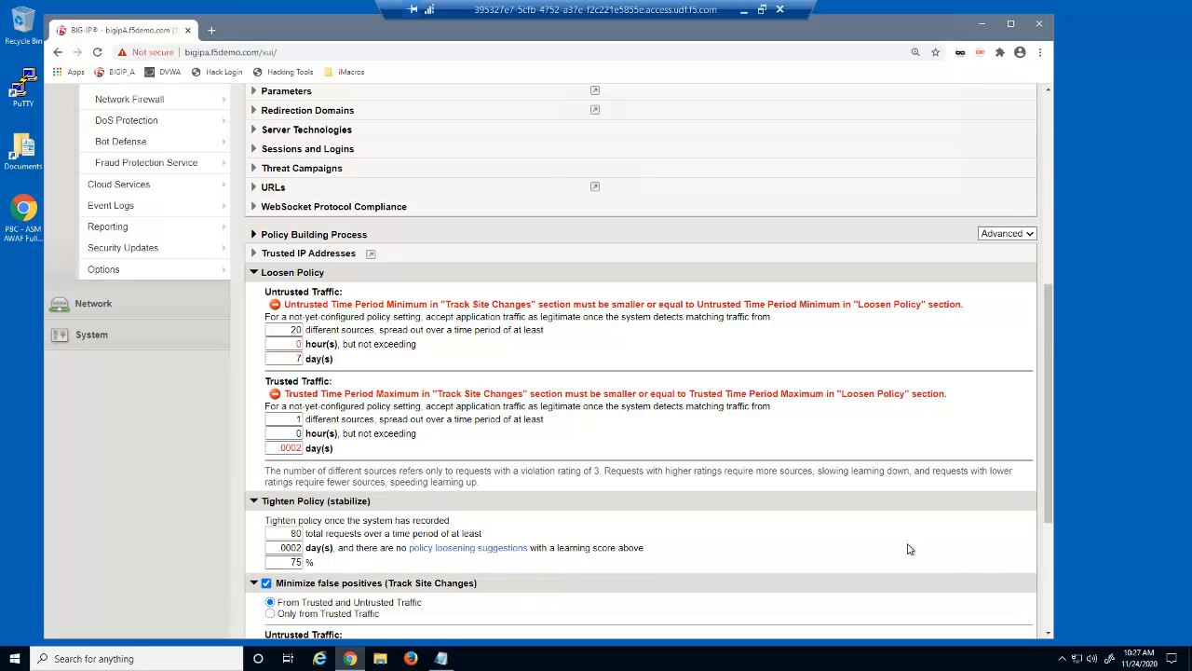
left_click_drag(1048, 516, 1058, 649)
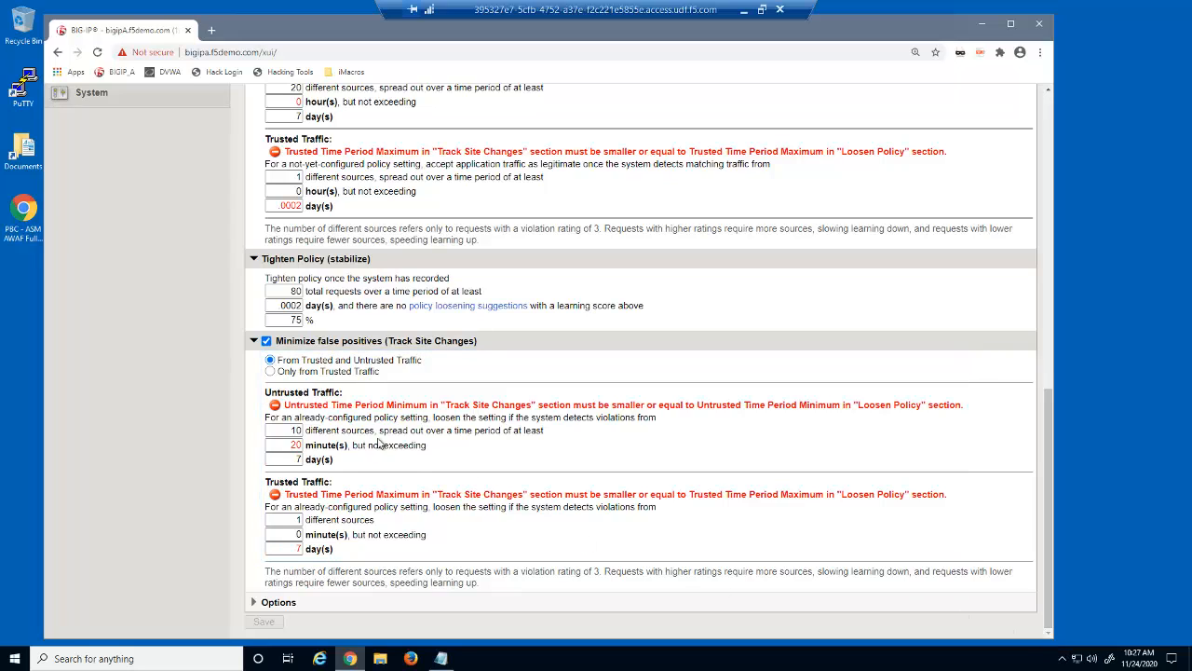
left_click(270, 371)
key("Tab")
key("Tab")
key("Tab")
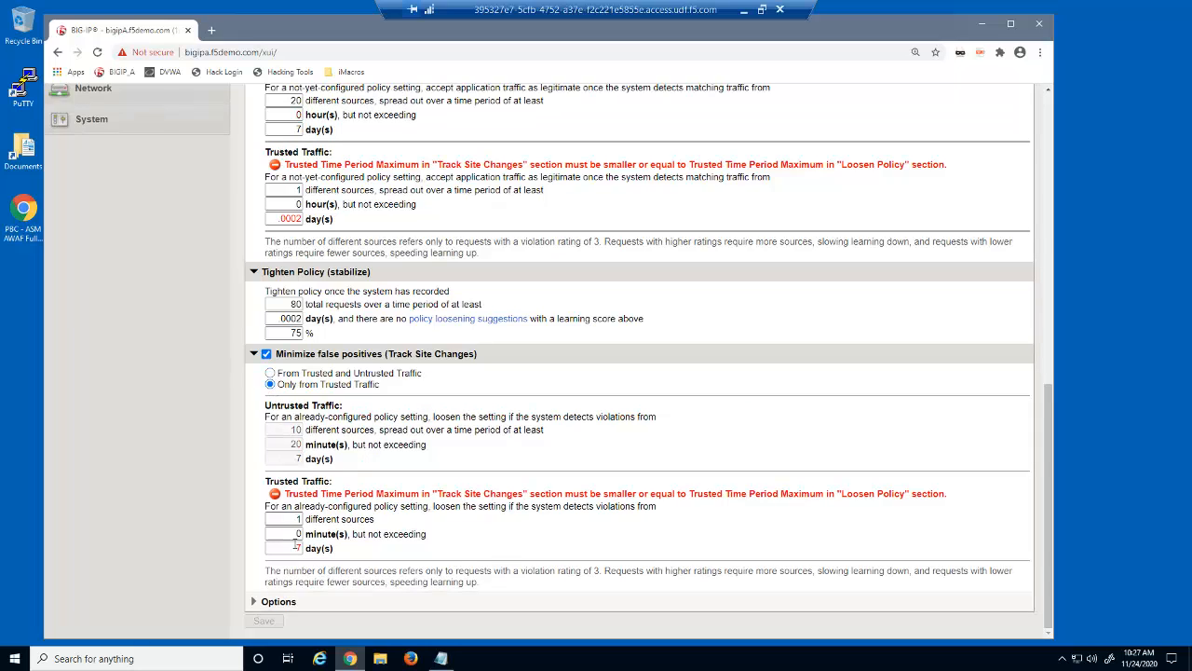
type(".0002")
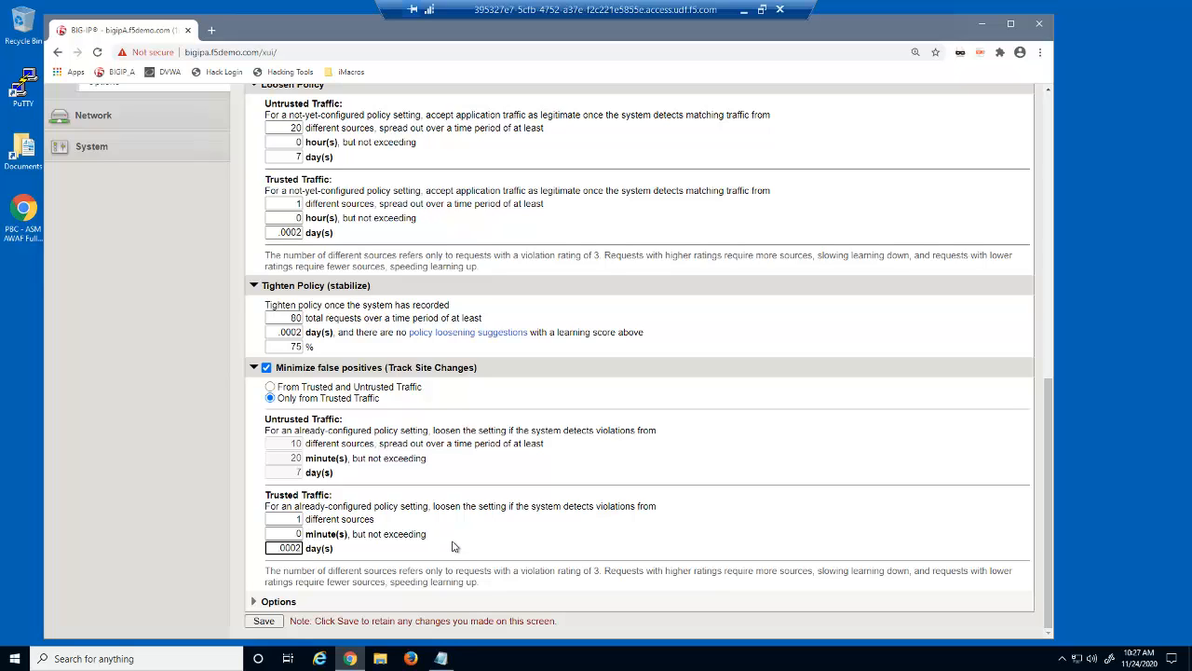
left_click(452, 547)
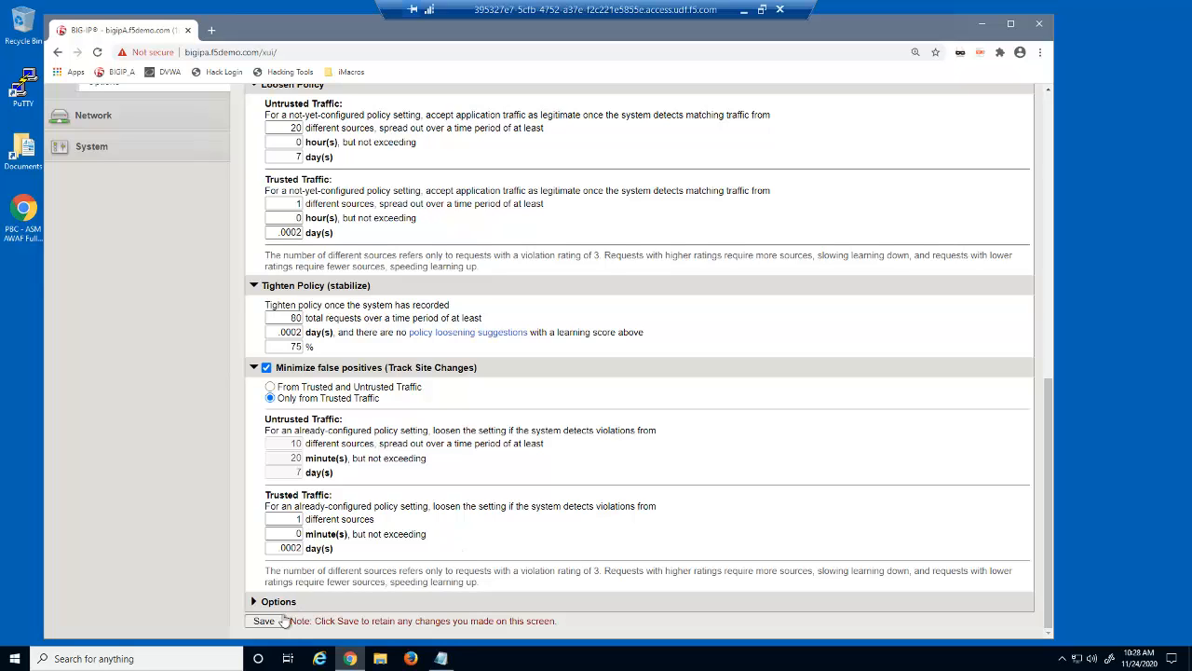
Save the policy building settings and apply dvwa_security_policy
left_click(265, 620)
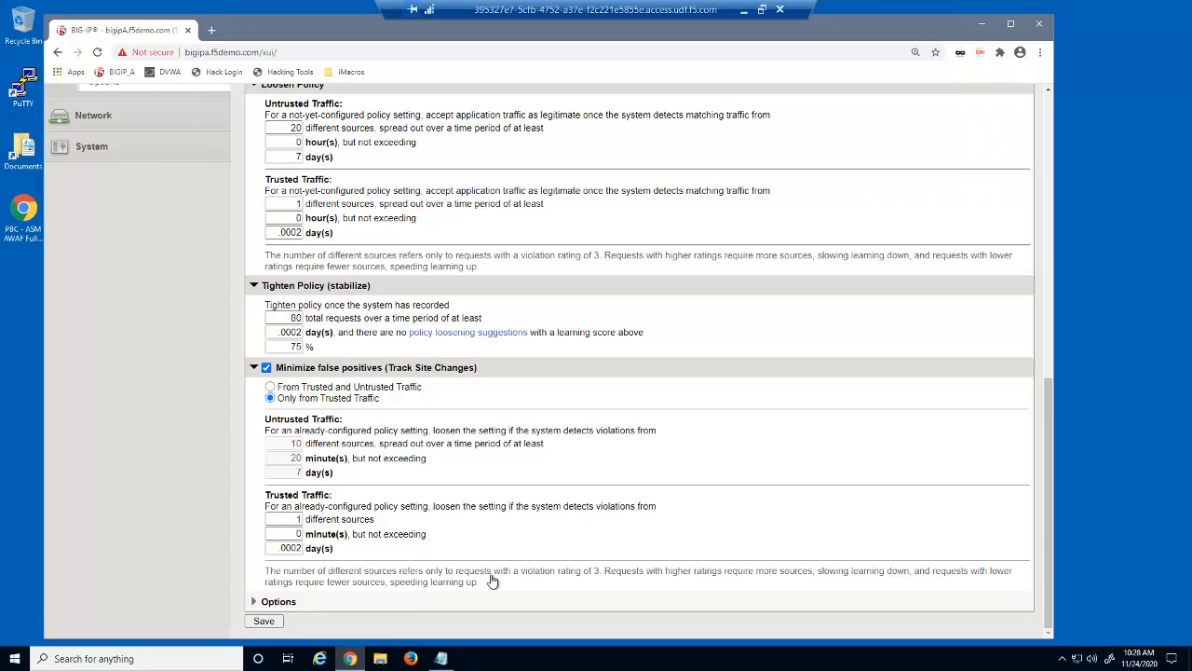
left_click_drag(1046, 423, 1047, 110)
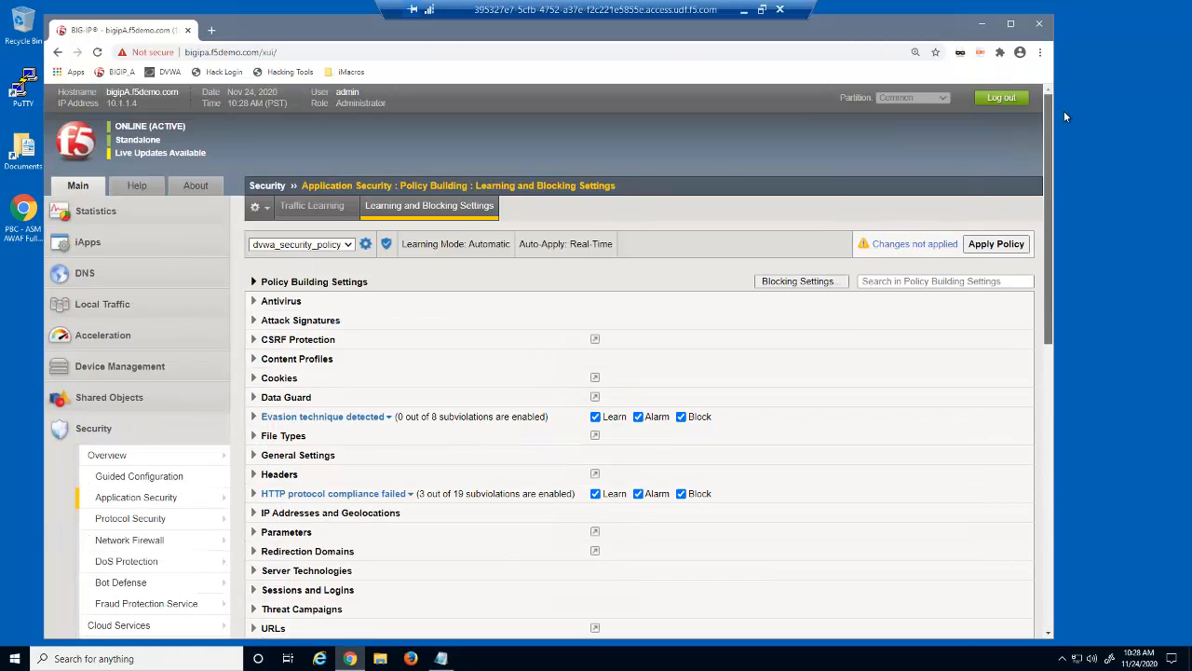
left_click(988, 245)
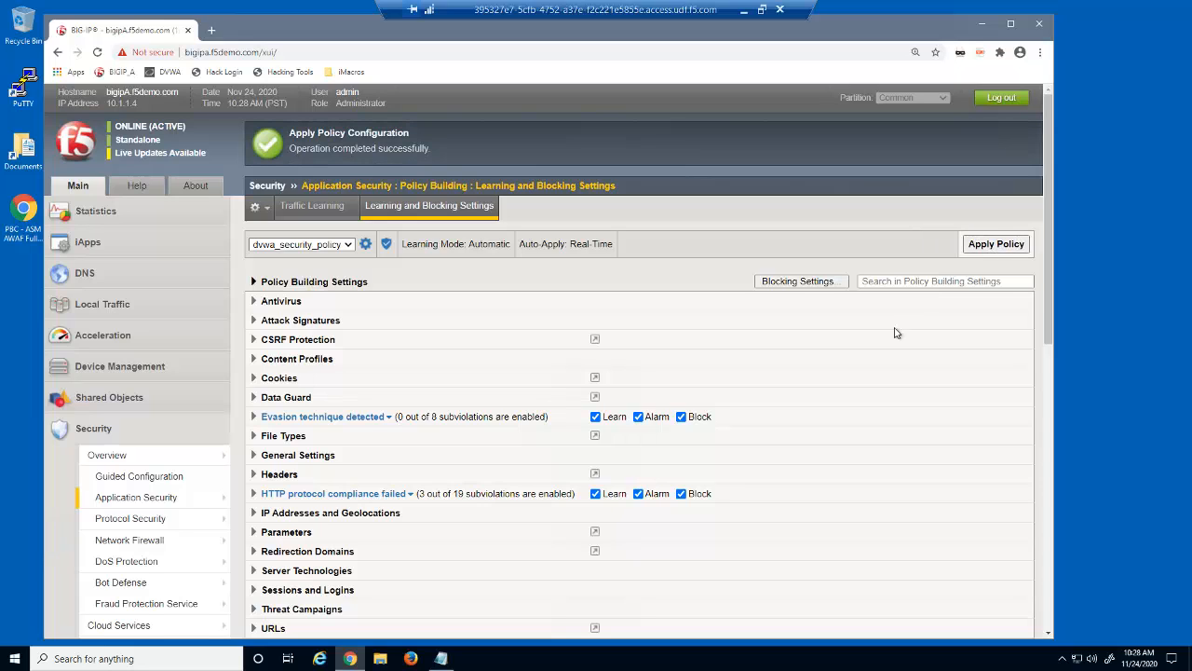
left_click(411, 658)
In a new private Firefox window, loop the iMacros Demos macro 29B build3.iim against DVWA
right_click(411, 659)
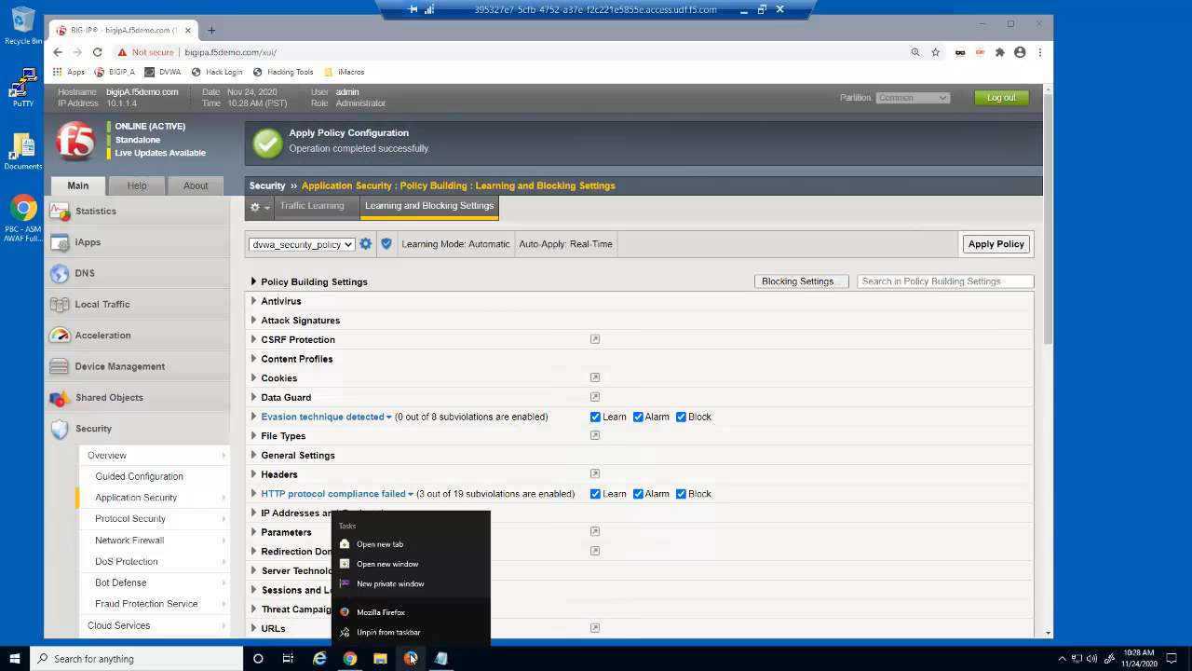
left_click(410, 582)
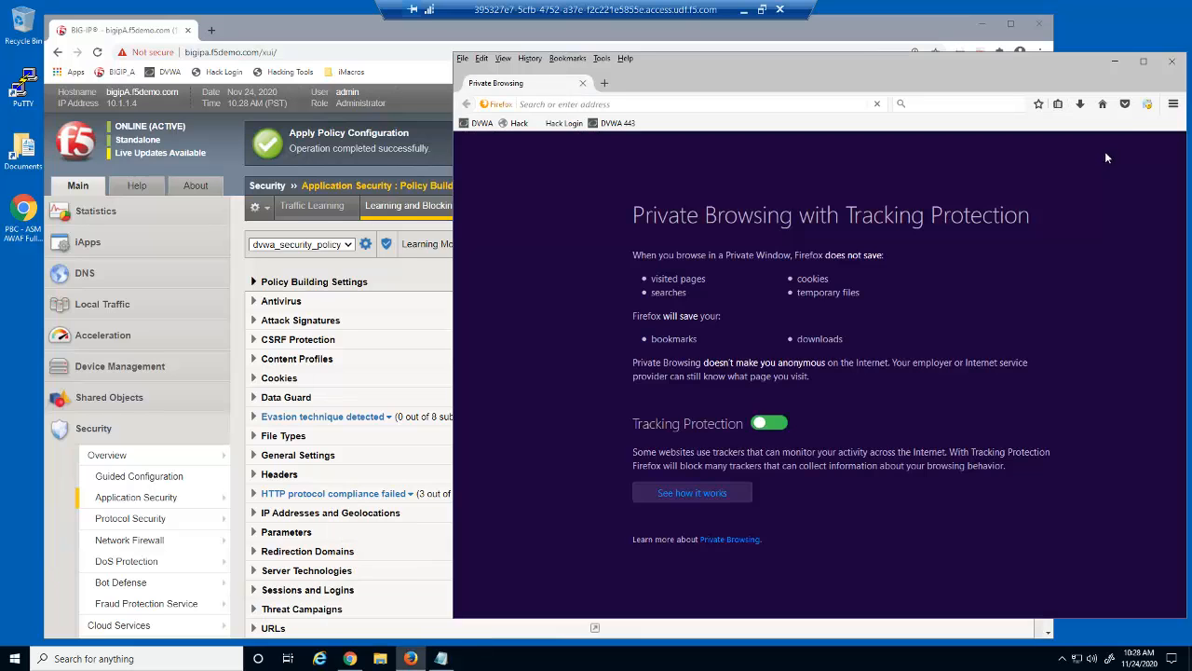
left_click(1148, 106)
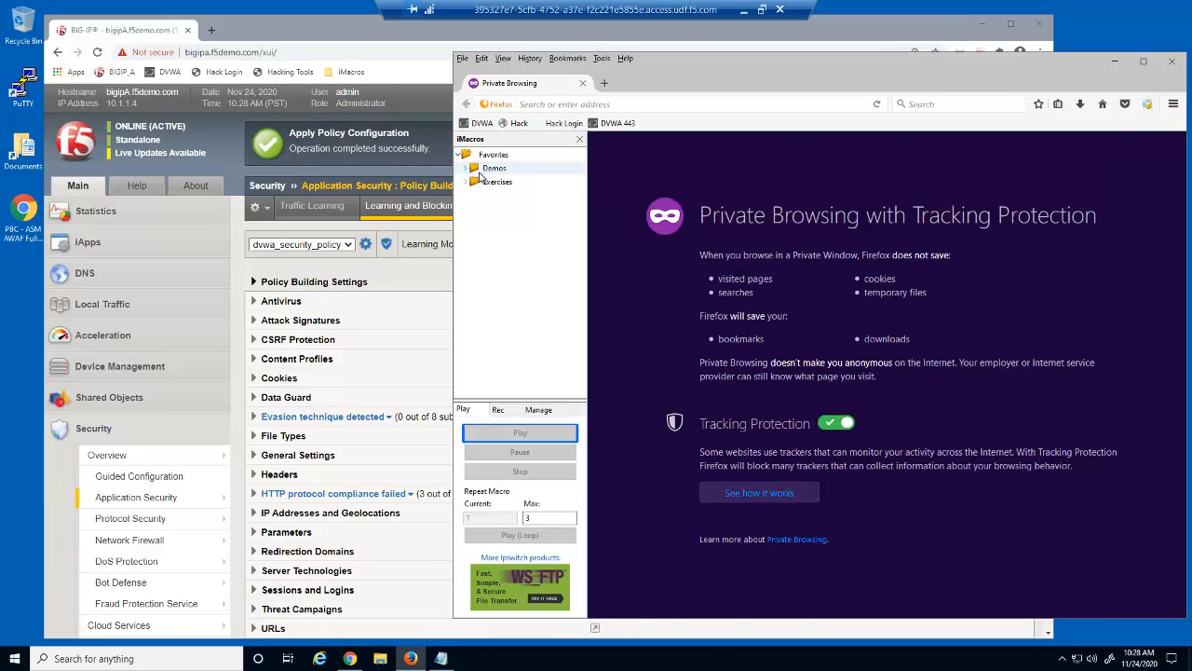
left_click(466, 168)
left_click_drag(582, 247, 582, 330)
left_click(546, 305)
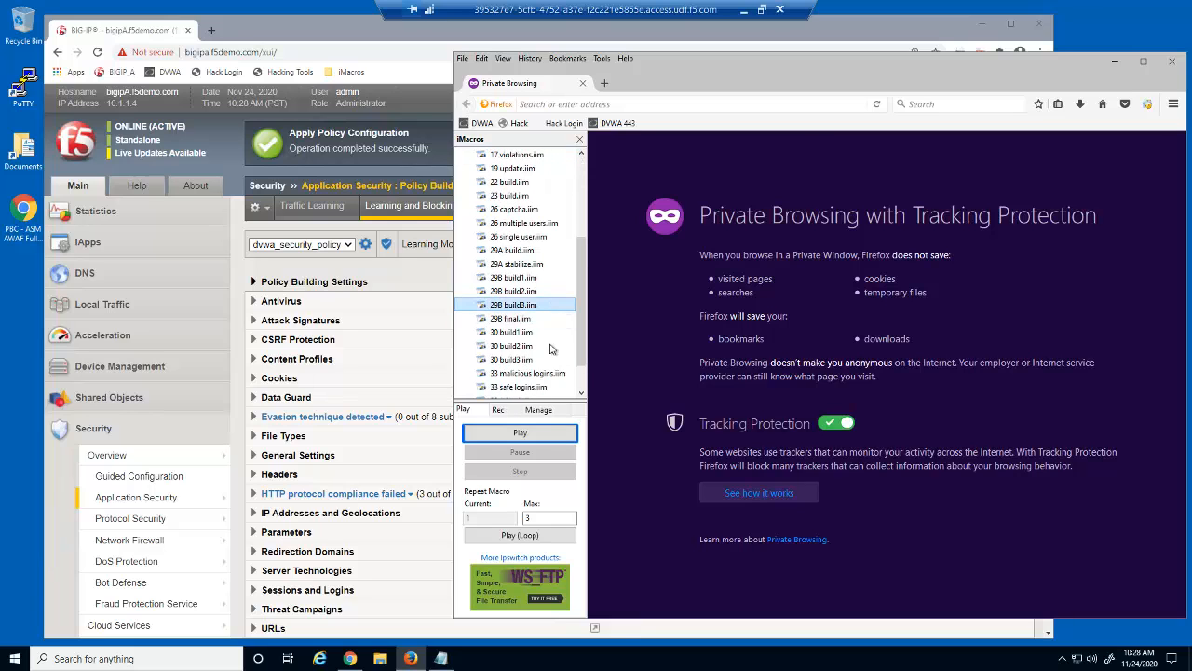
left_click(568, 538)
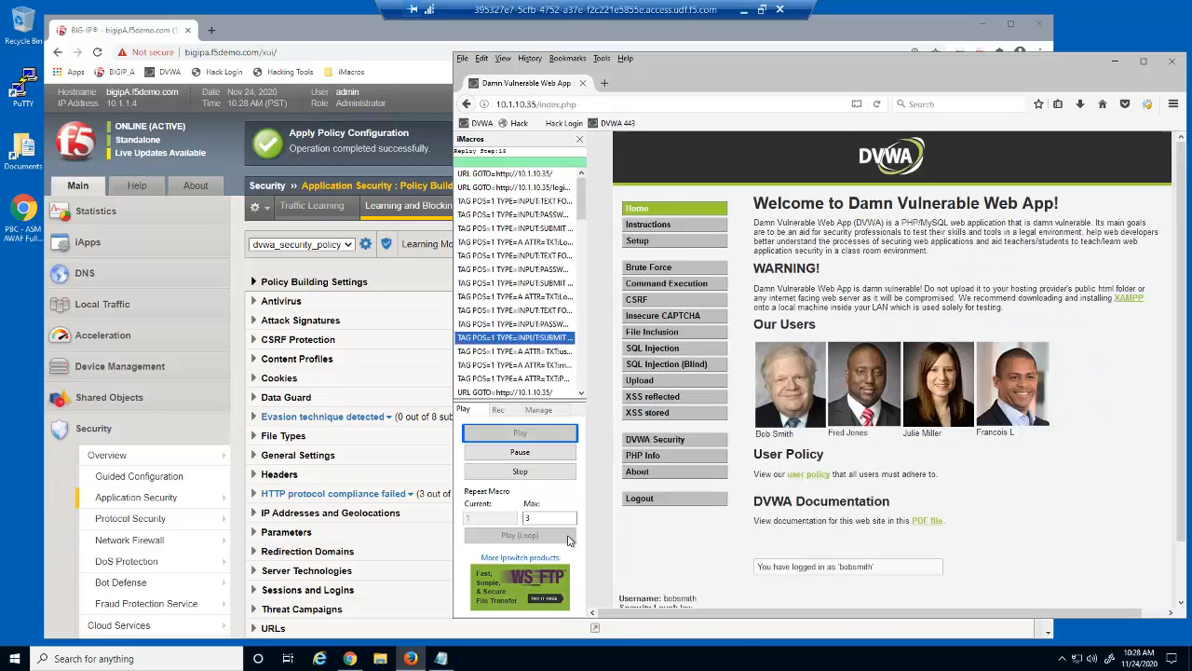
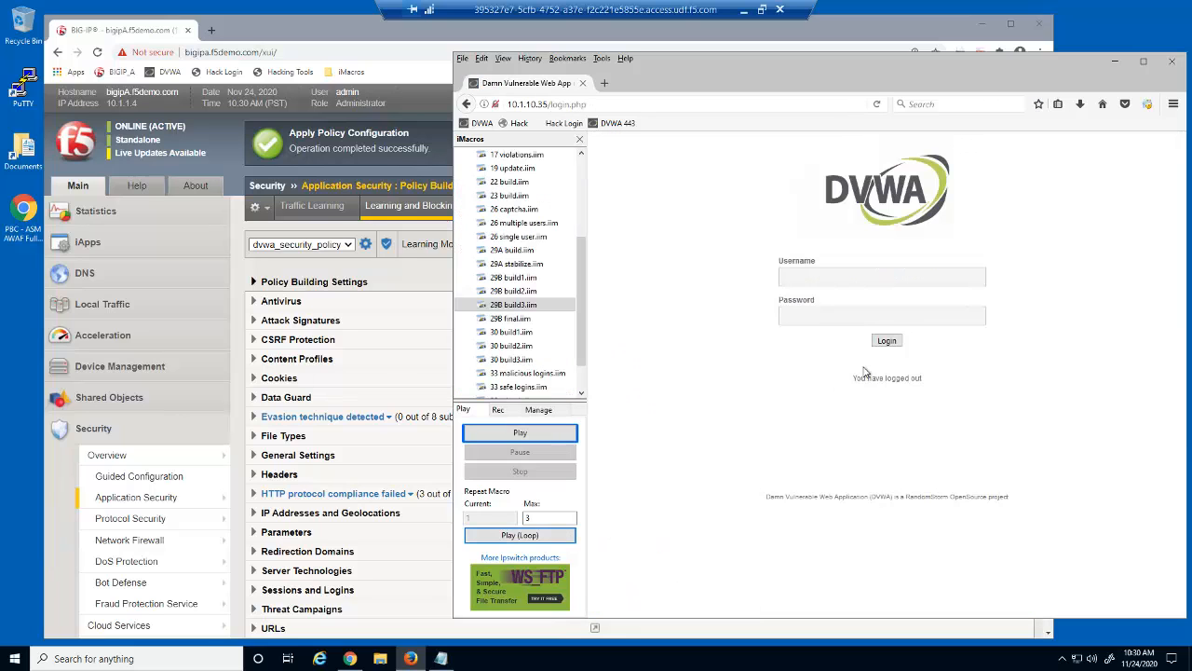
Close the DVWA Firefox window and its iMacros sidebar to return to BIG-IP
left_click(1176, 62)
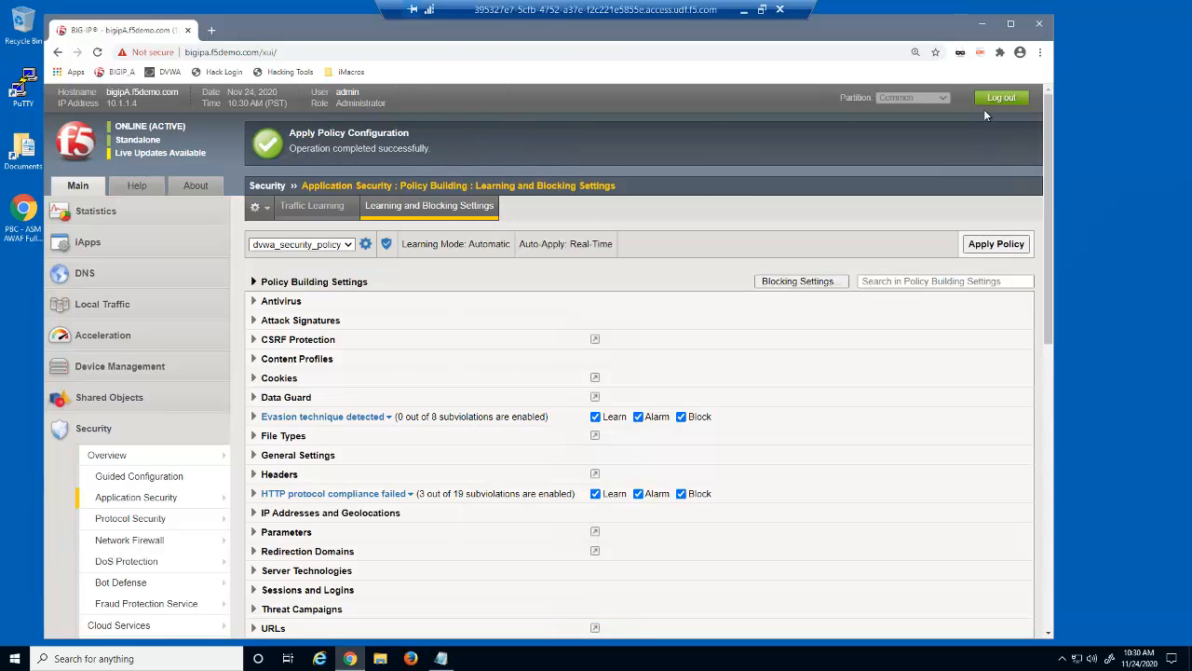
Open dvwa_security_policy's Allowed File Types list to review its 10 file types
mouse_move(186, 496)
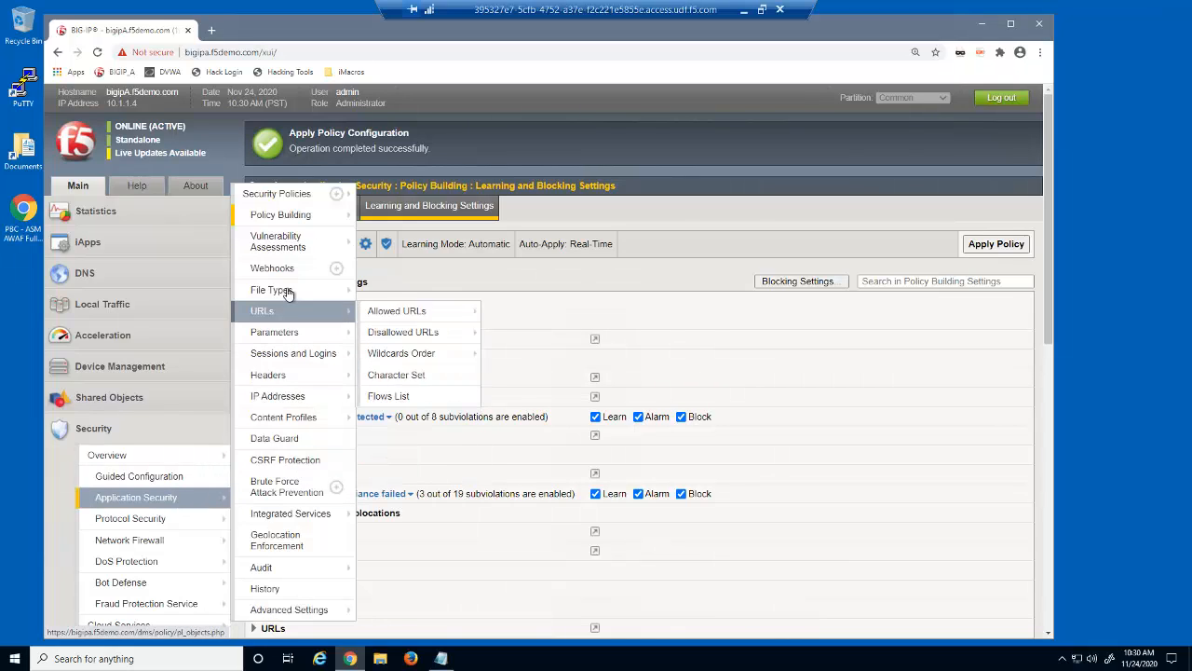
mouse_move(271, 290)
left_click(414, 290)
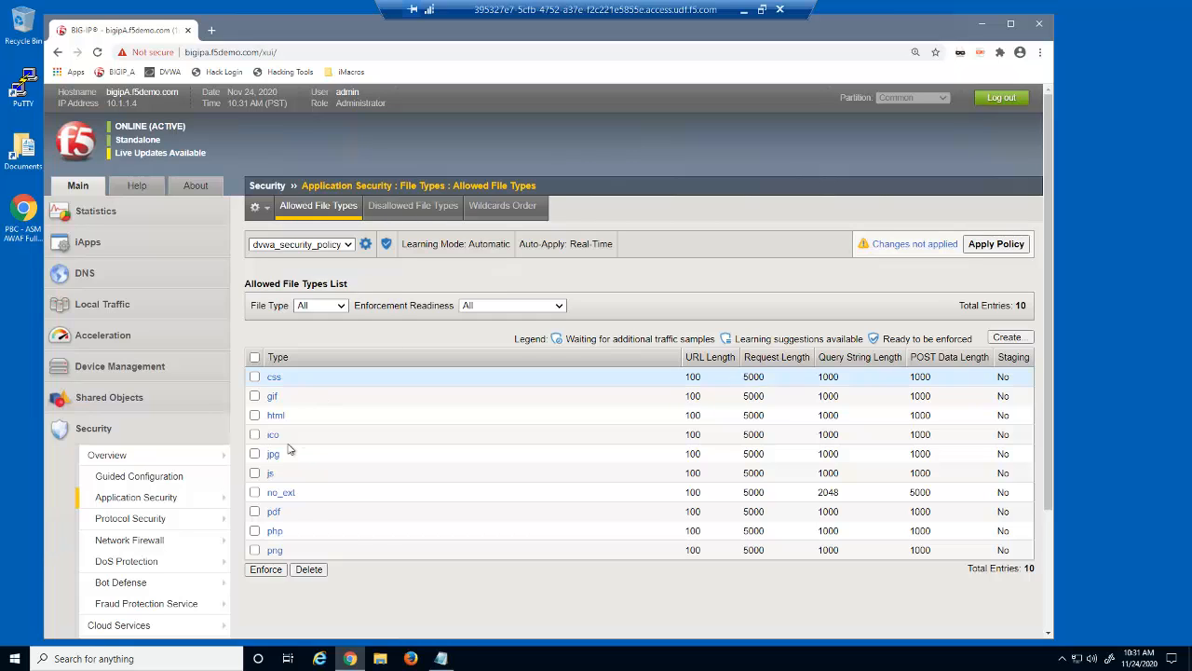
Open the policy's Allowed URLs and scroll through all 28 entries
mouse_move(200, 498)
mouse_move(323, 313)
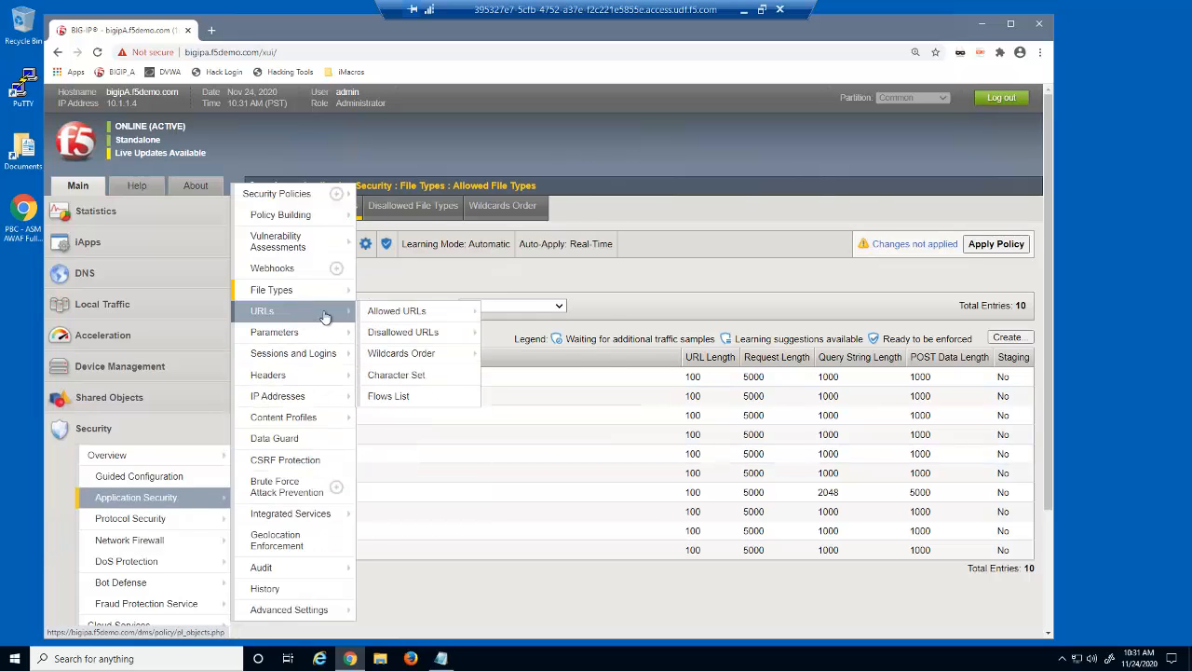
left_click(383, 314)
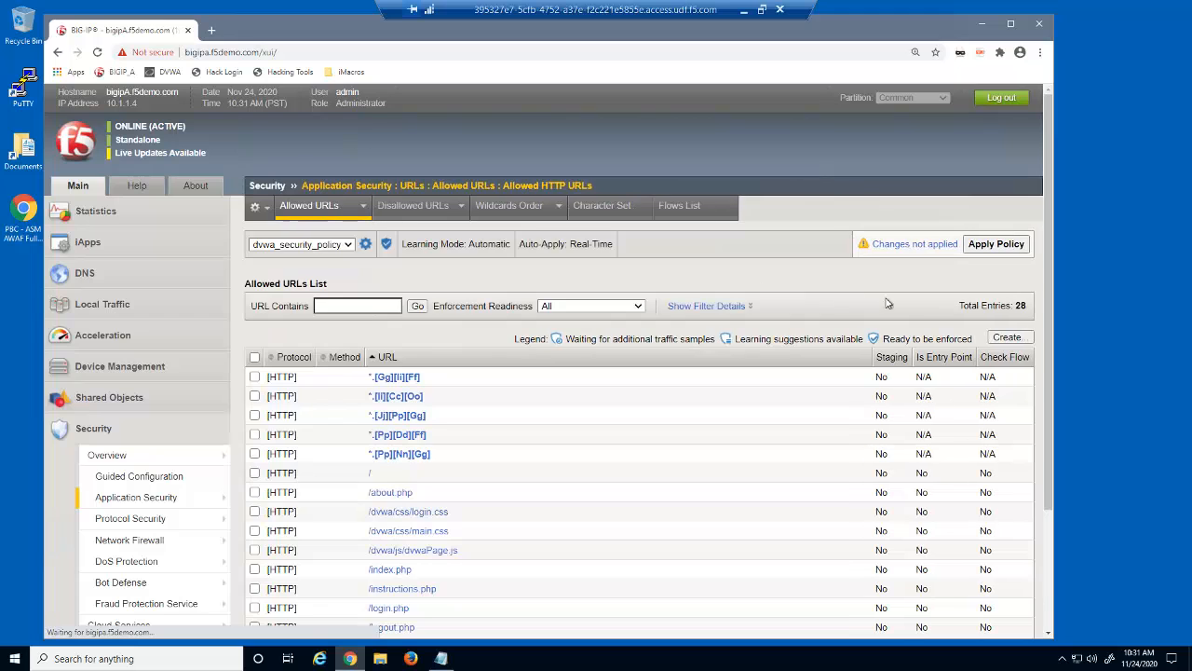
left_click_drag(1048, 300, 1044, 440)
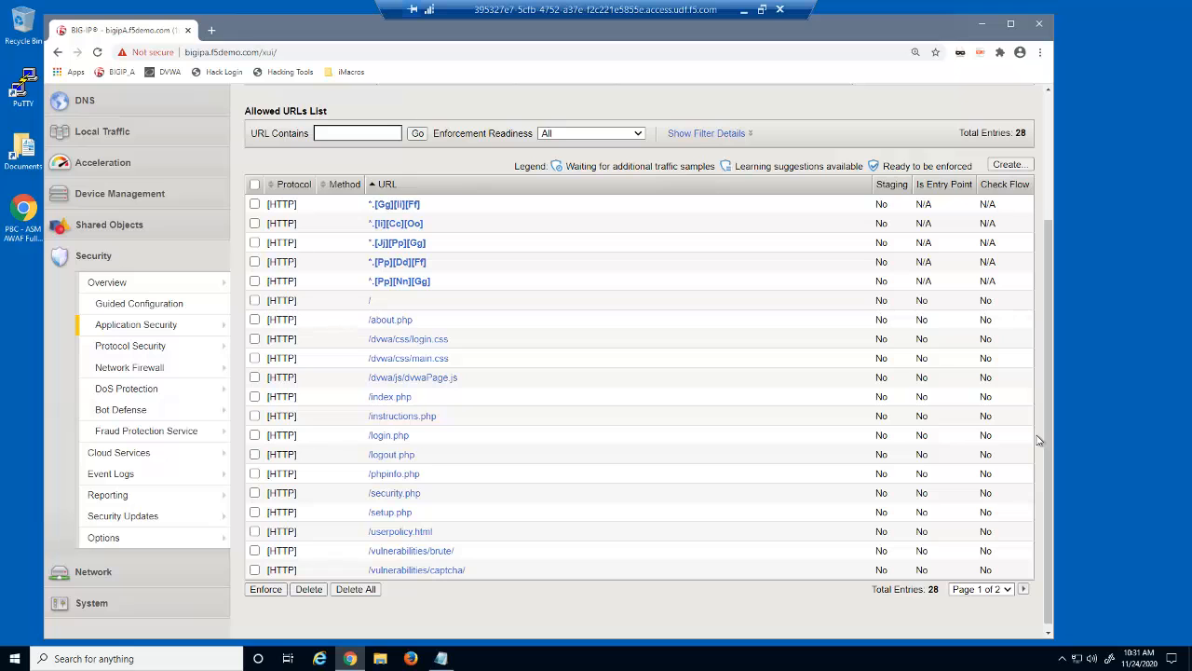
Open the Parameters List and scroll through its 23 learned parameters
mouse_move(218, 332)
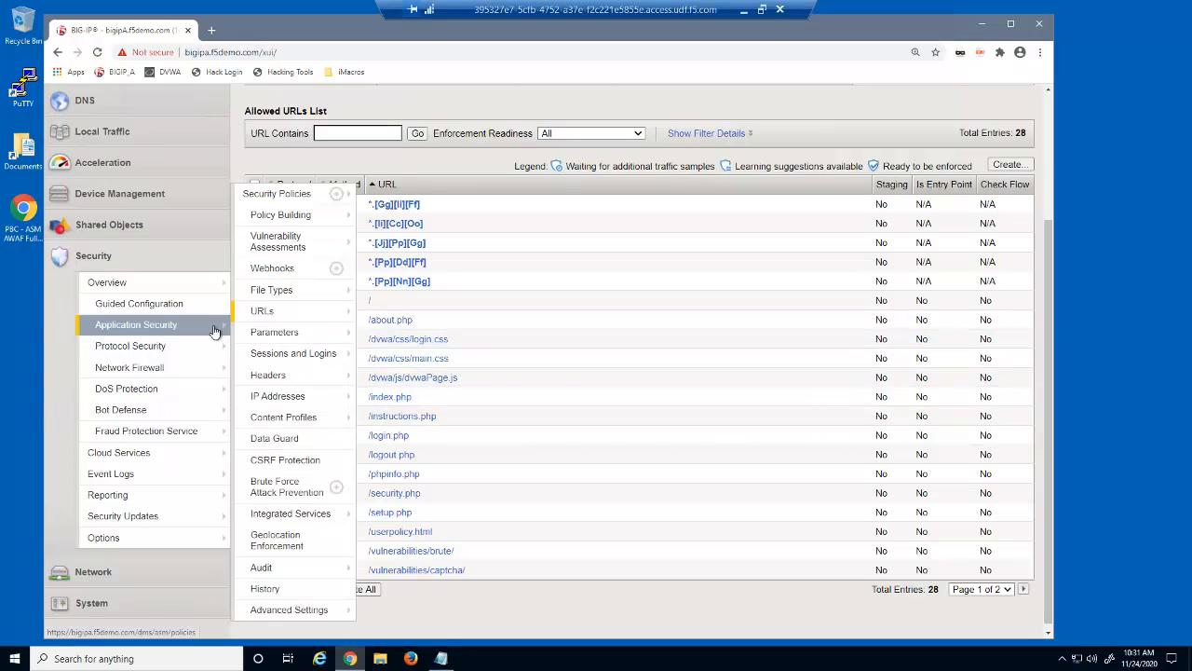
mouse_move(264, 333)
left_click(401, 333)
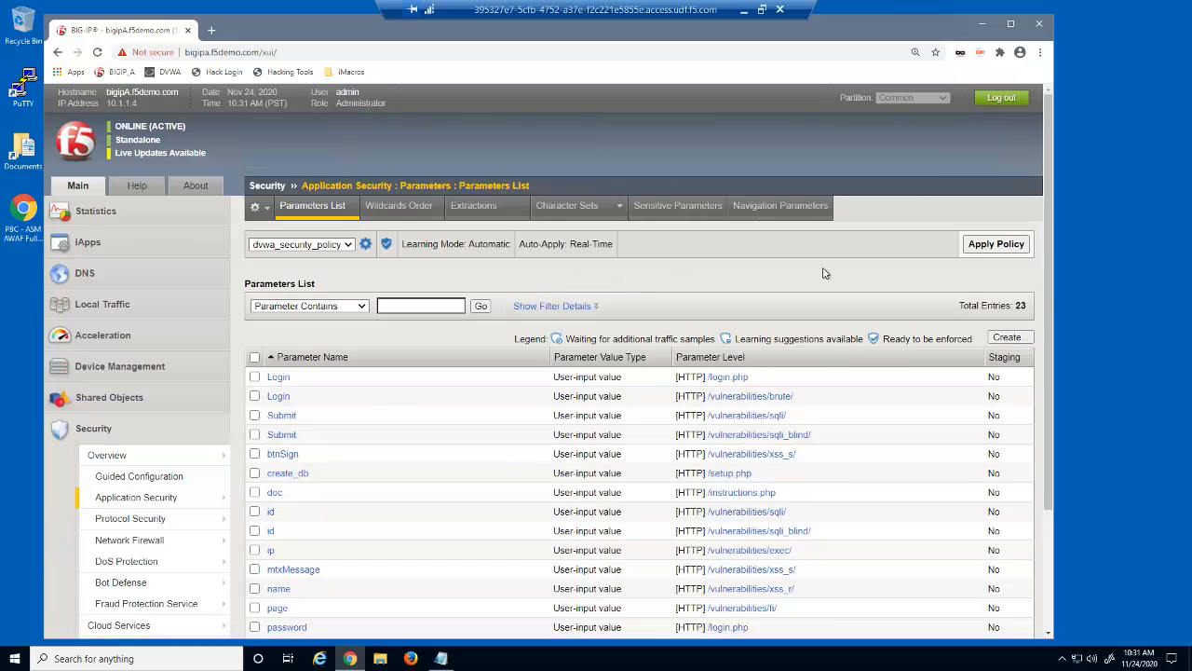
left_click_drag(1050, 306, 1041, 400)
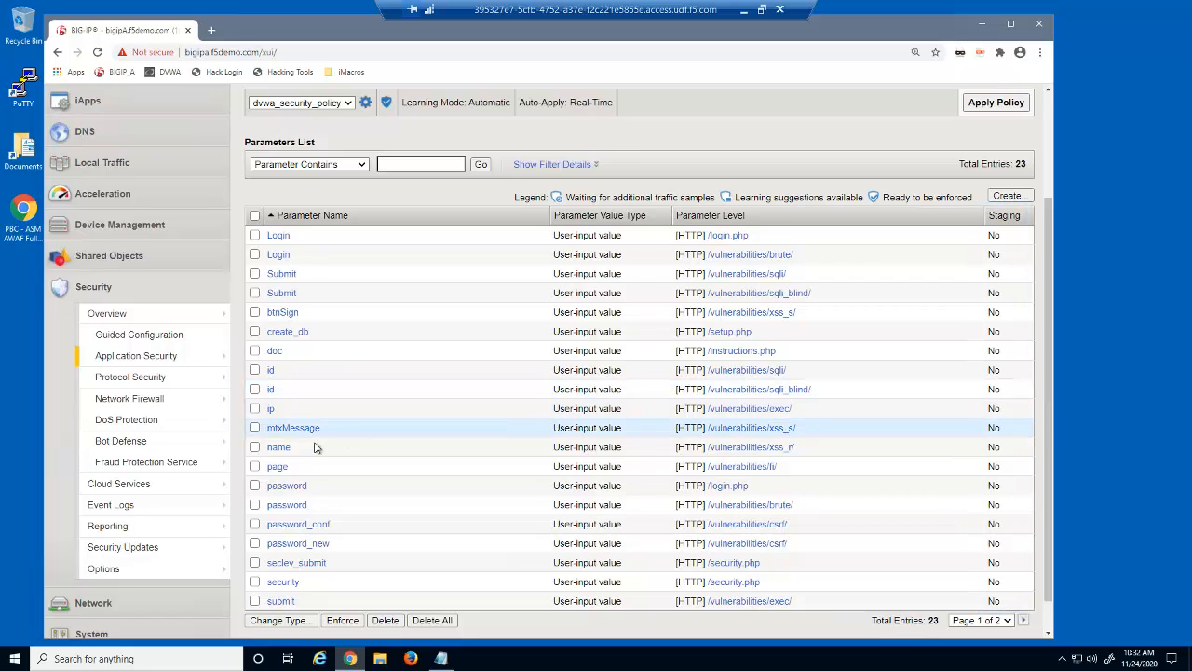
left_click(277, 447)
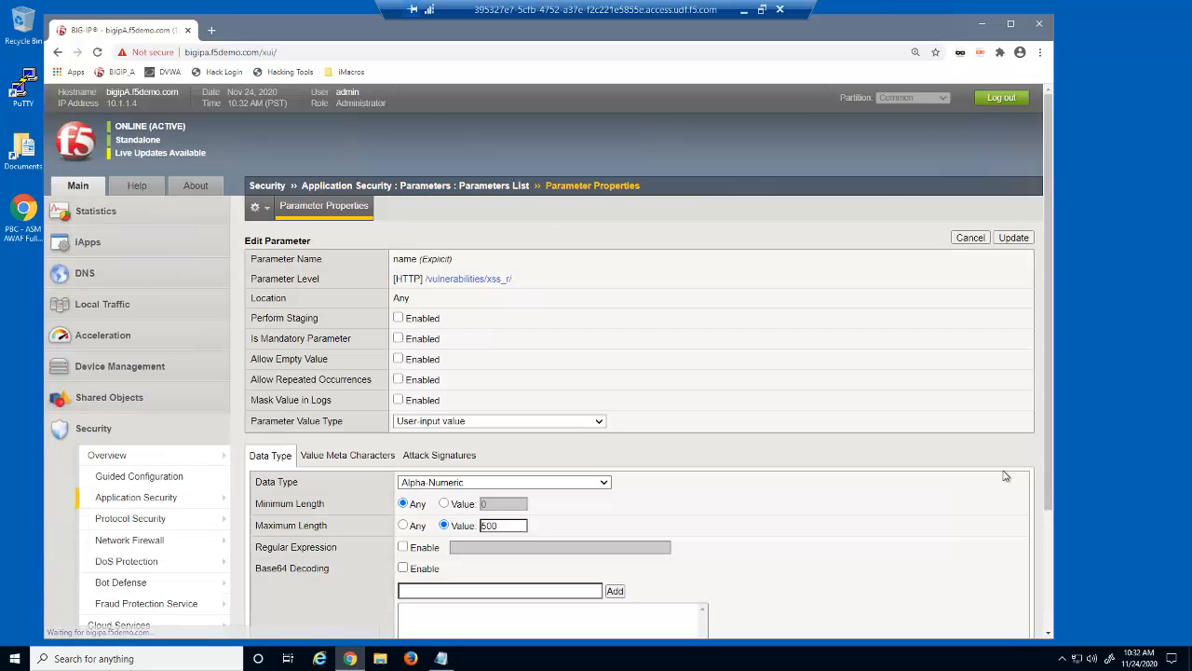
scroll(1047, 503, "down", 2)
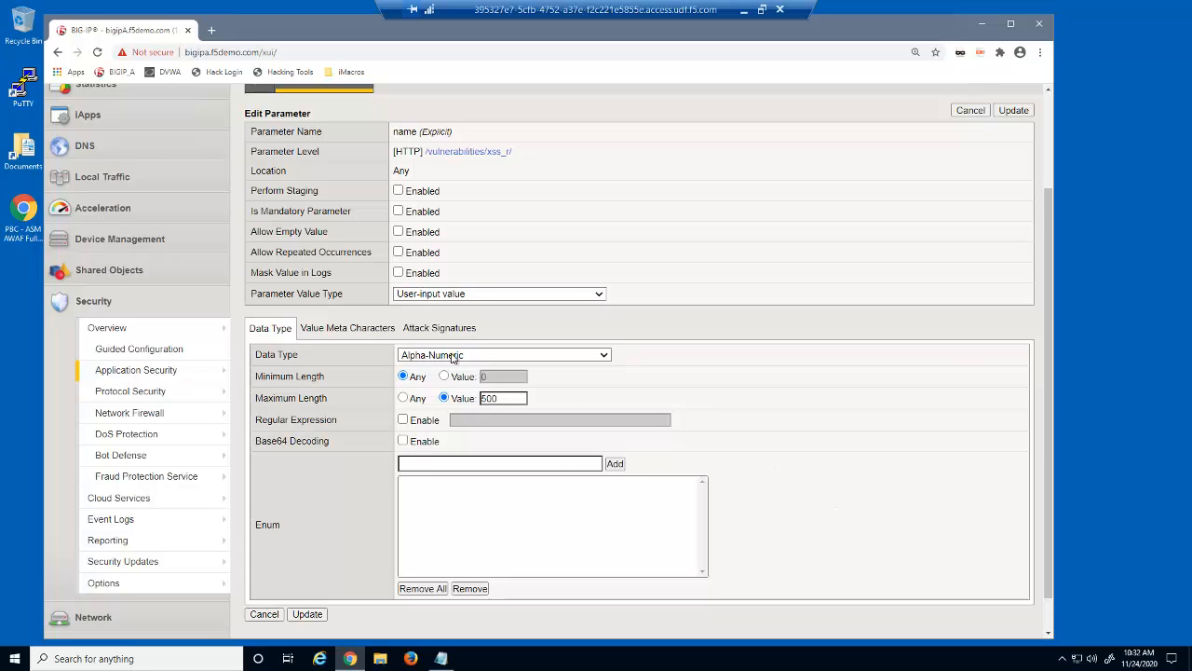
left_click(372, 332)
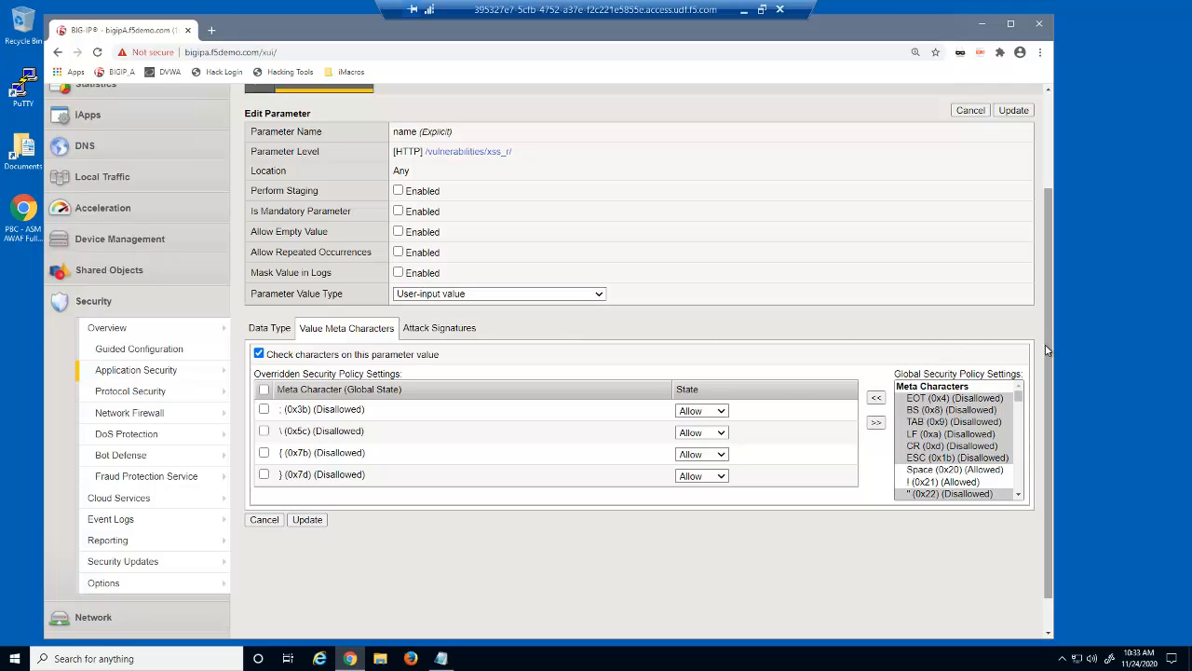
left_click_drag(1047, 348, 1046, 186)
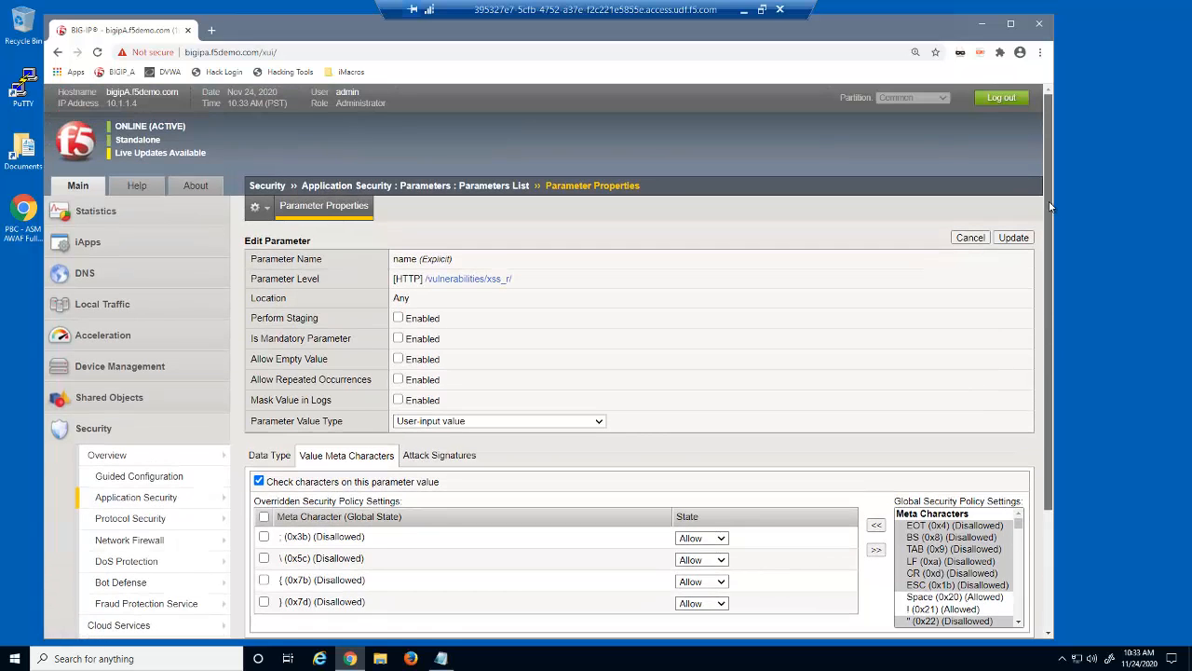
left_click(491, 188)
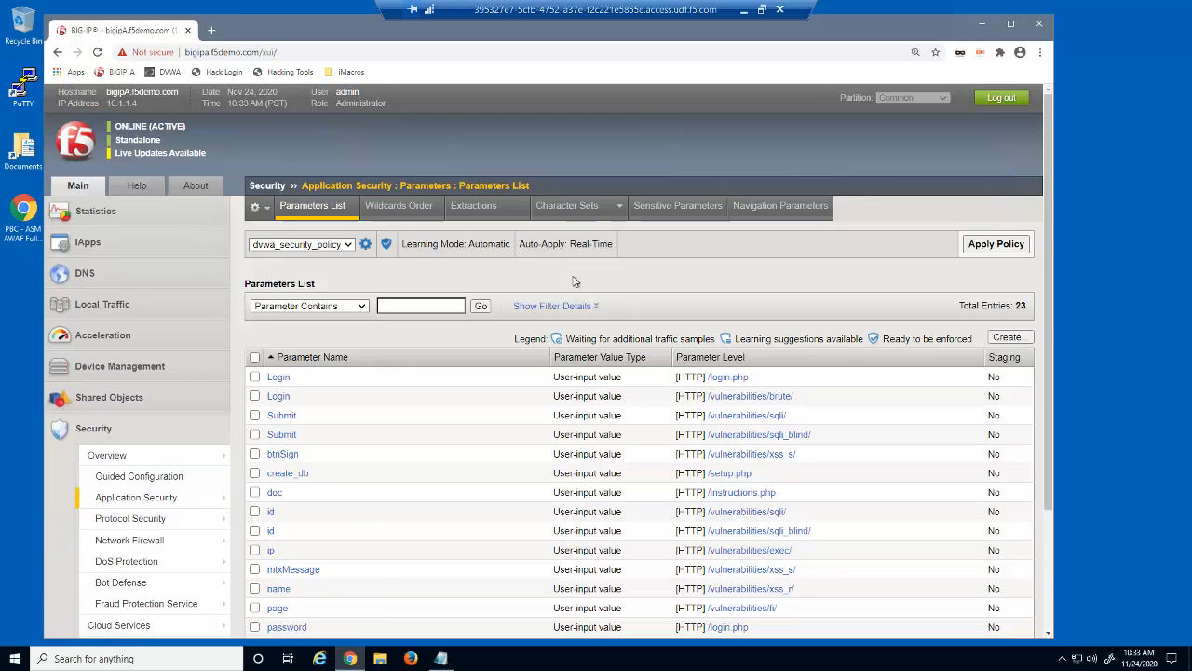
Inspect the id parameter's properties for /vulnerabilities/sqli/
left_click(269, 514)
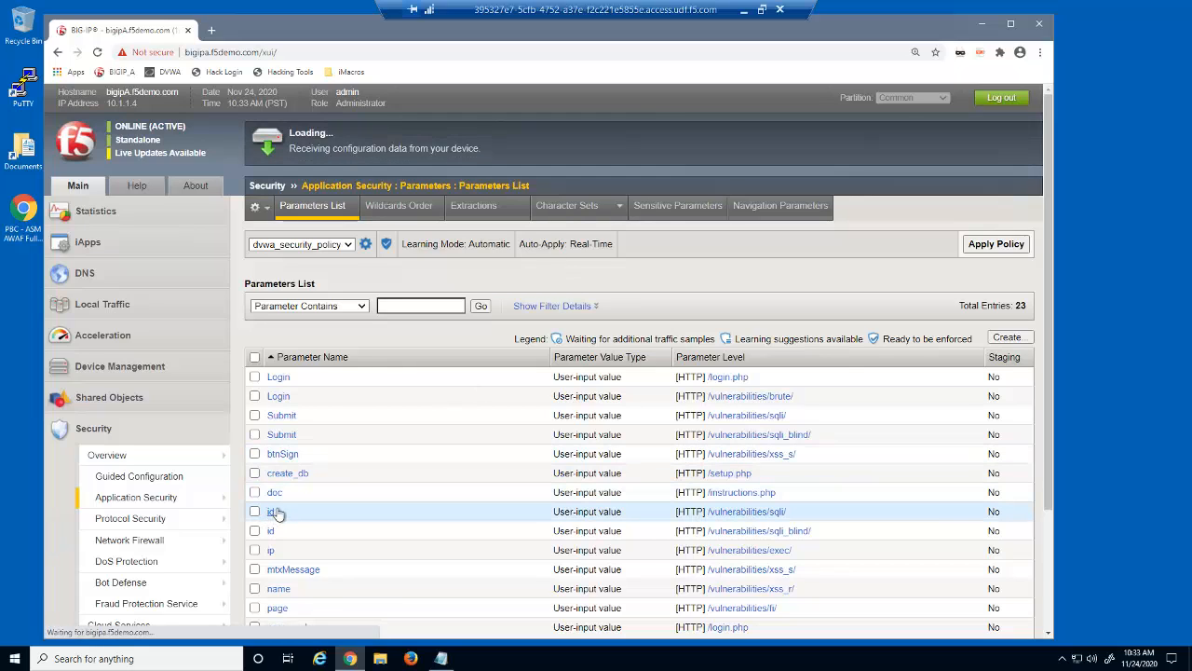
scroll(790, 499, "down", 2)
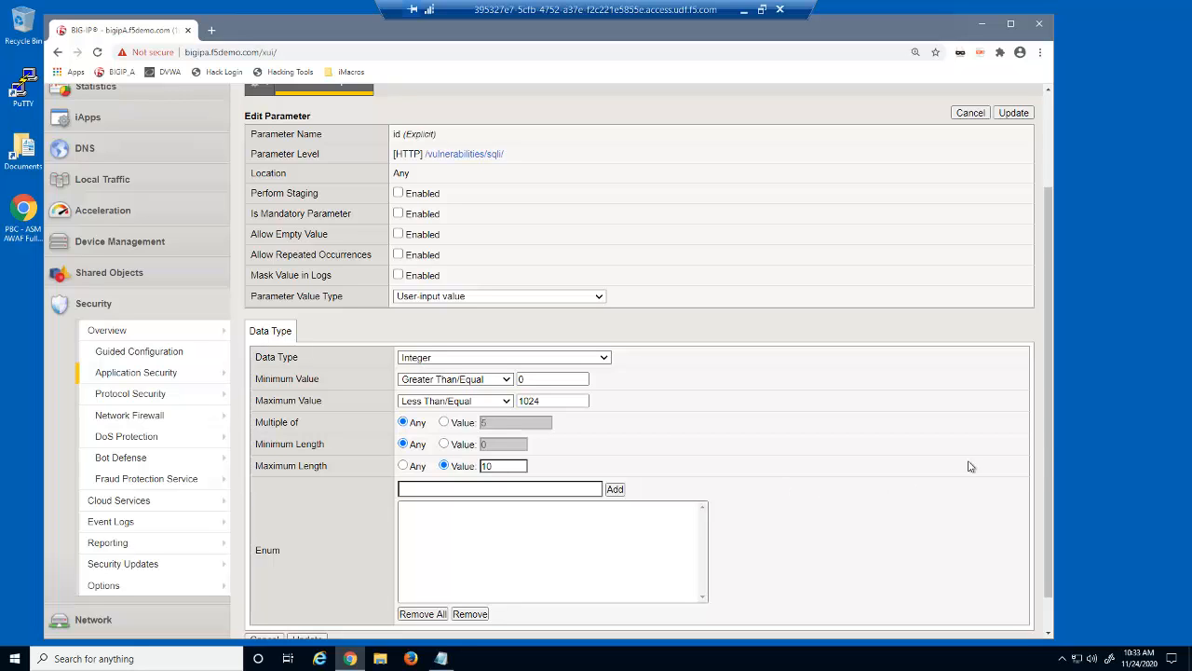
scroll(1041, 442, "up", 3)
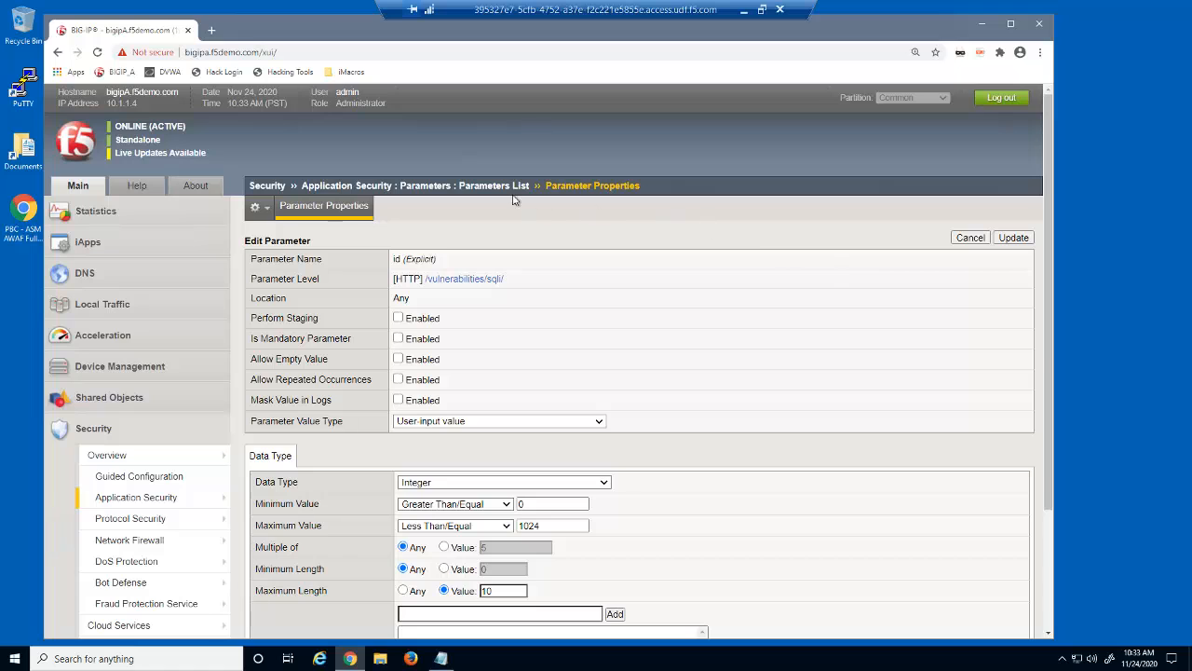
Open the sqli_blind id parameter, showing Integer values 0–50 and maximum length 10
left_click(508, 191)
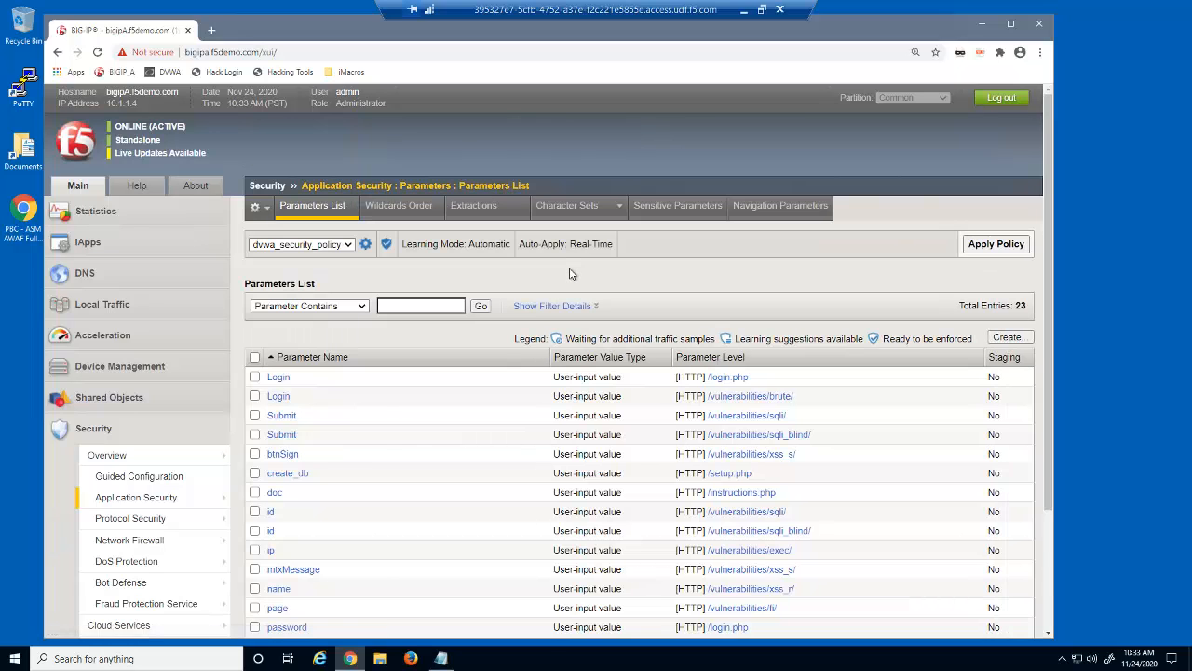
left_click(270, 531)
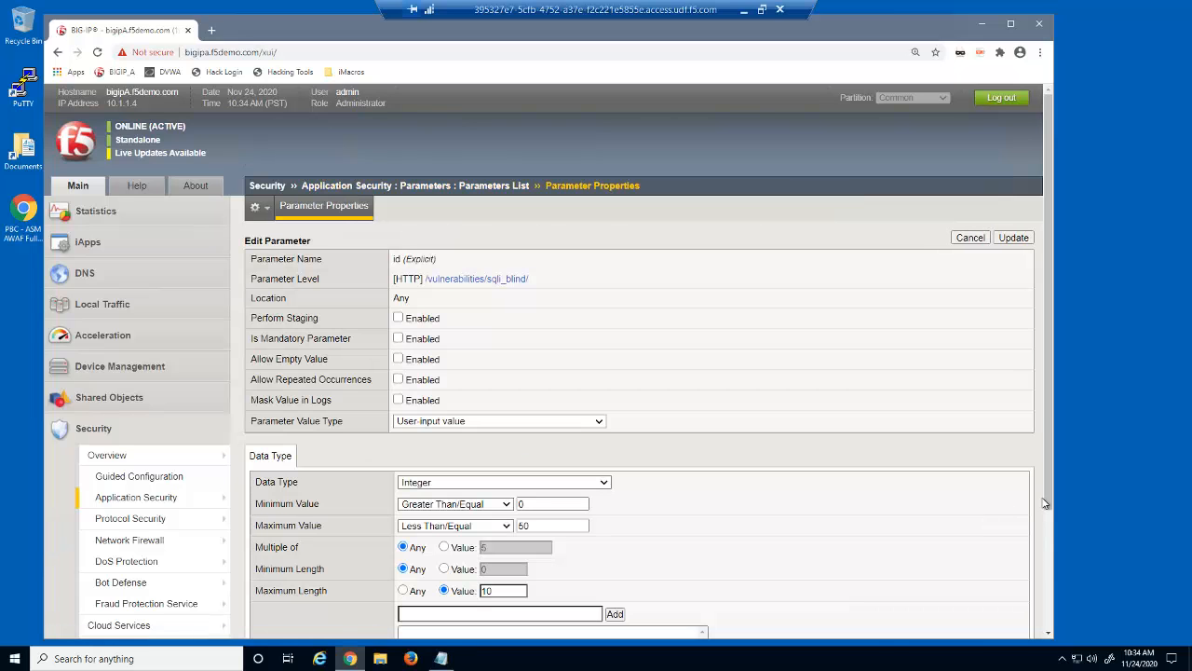
left_click_drag(1051, 523, 1055, 608)
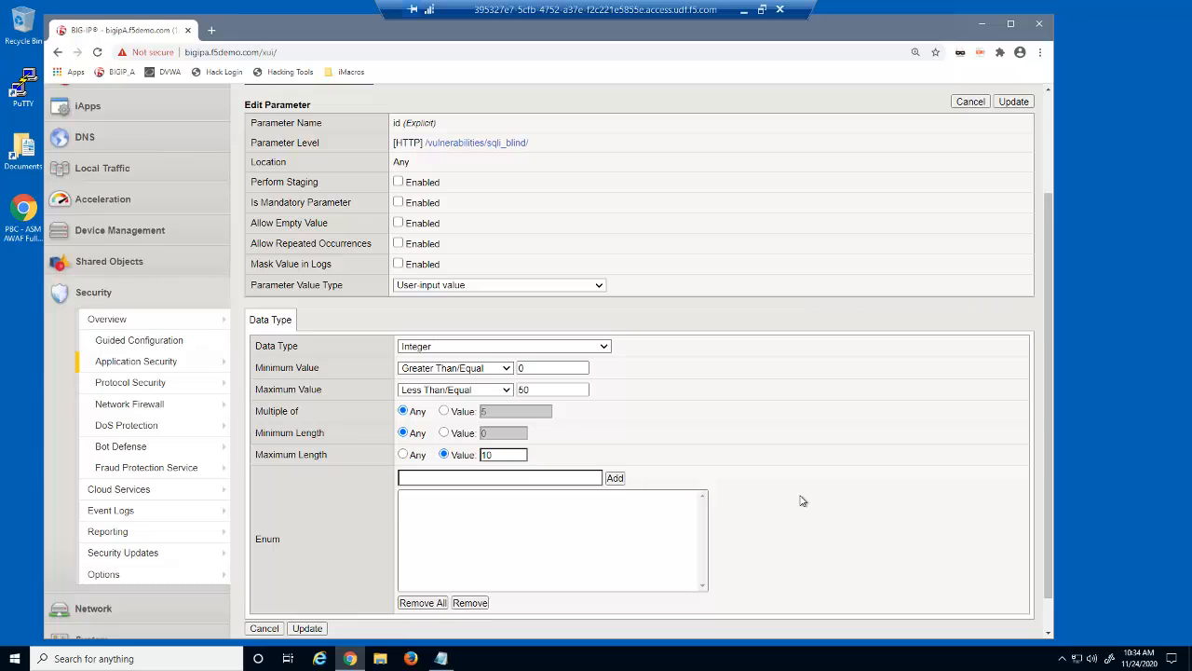
In a new private Firefox window, open the Demos macro 29B build3.iim for editing
left_click(411, 659)
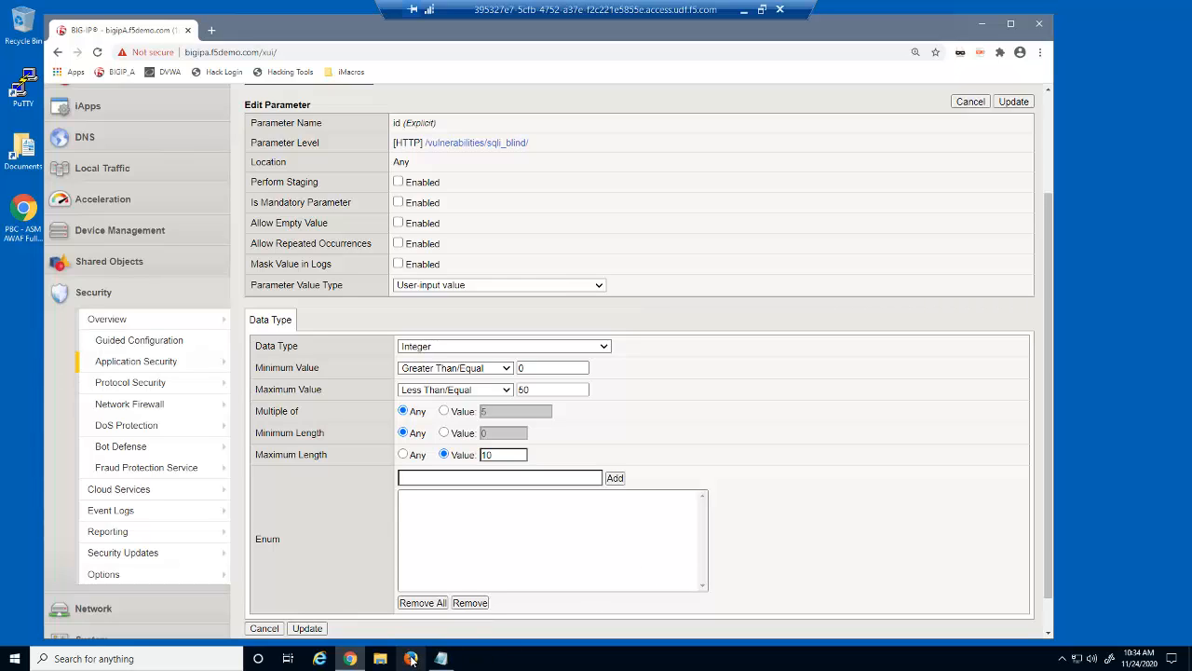
right_click(410, 659)
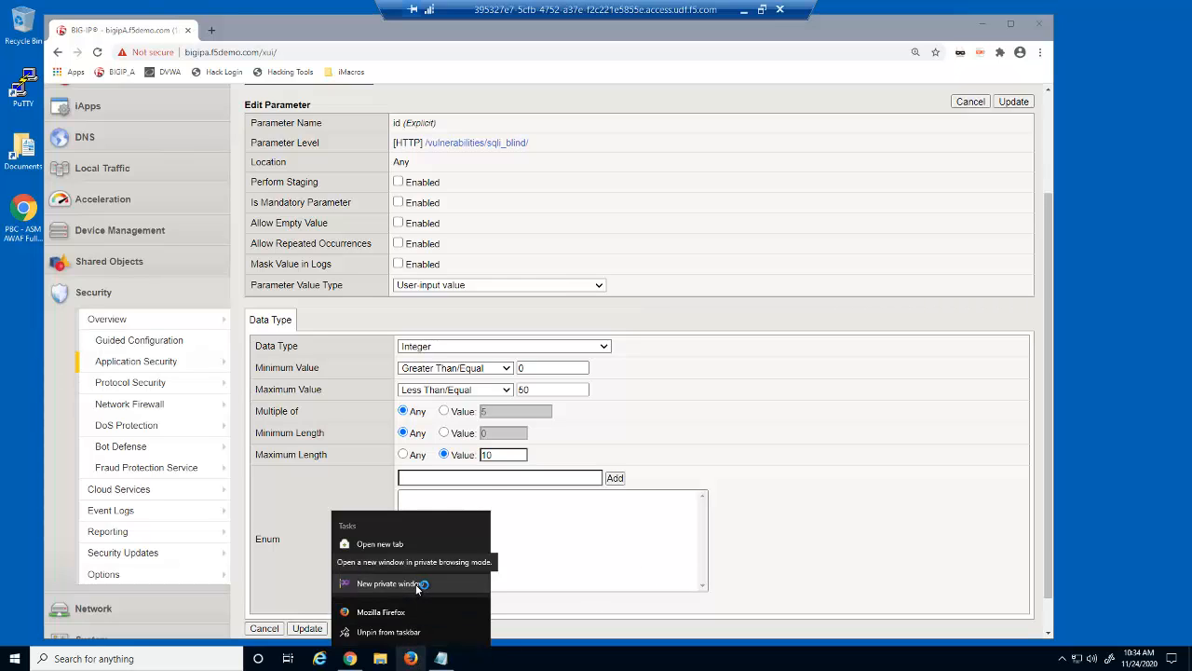
left_click(421, 584)
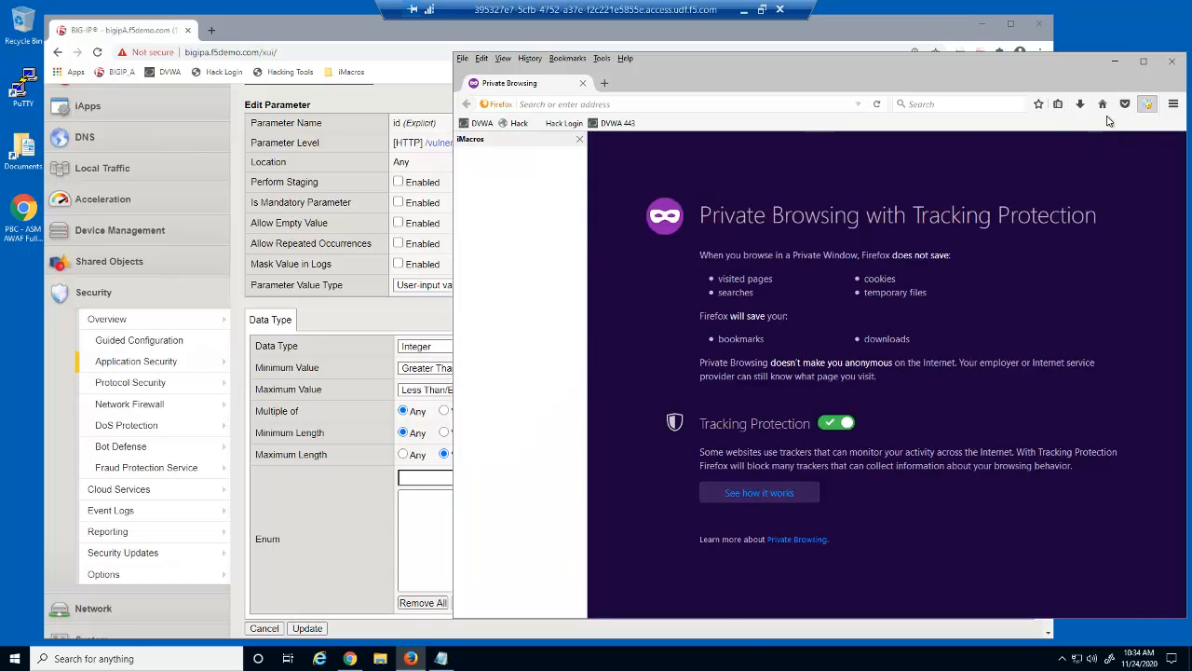
double_click(494, 167)
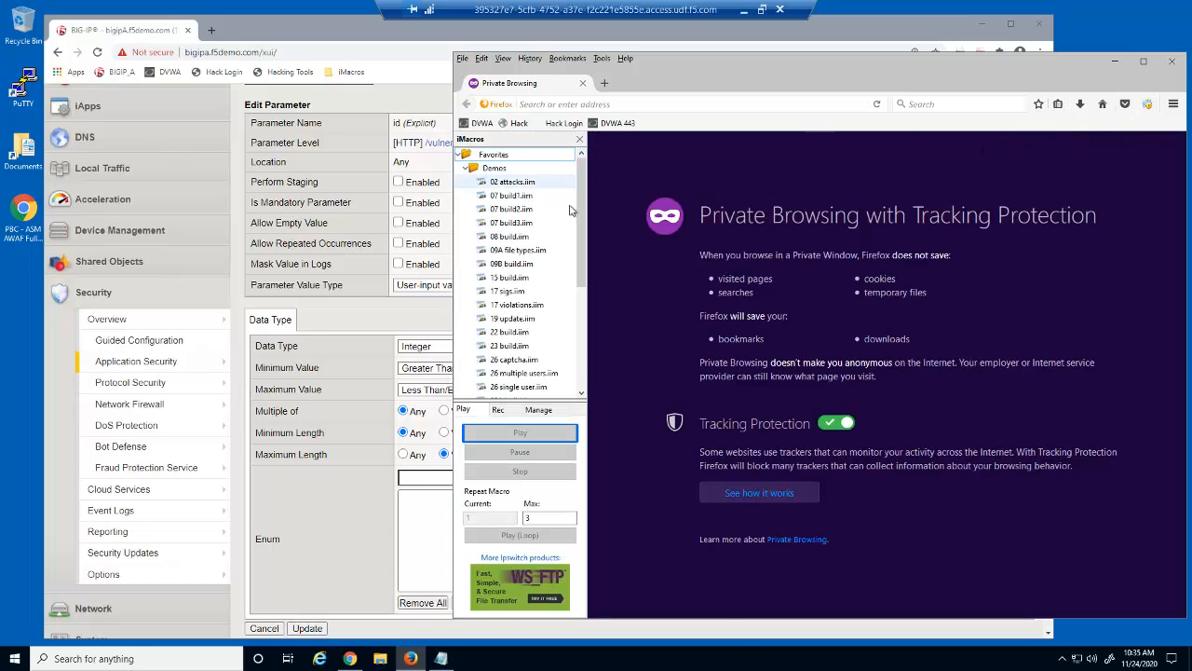
left_click_drag(585, 220, 584, 281)
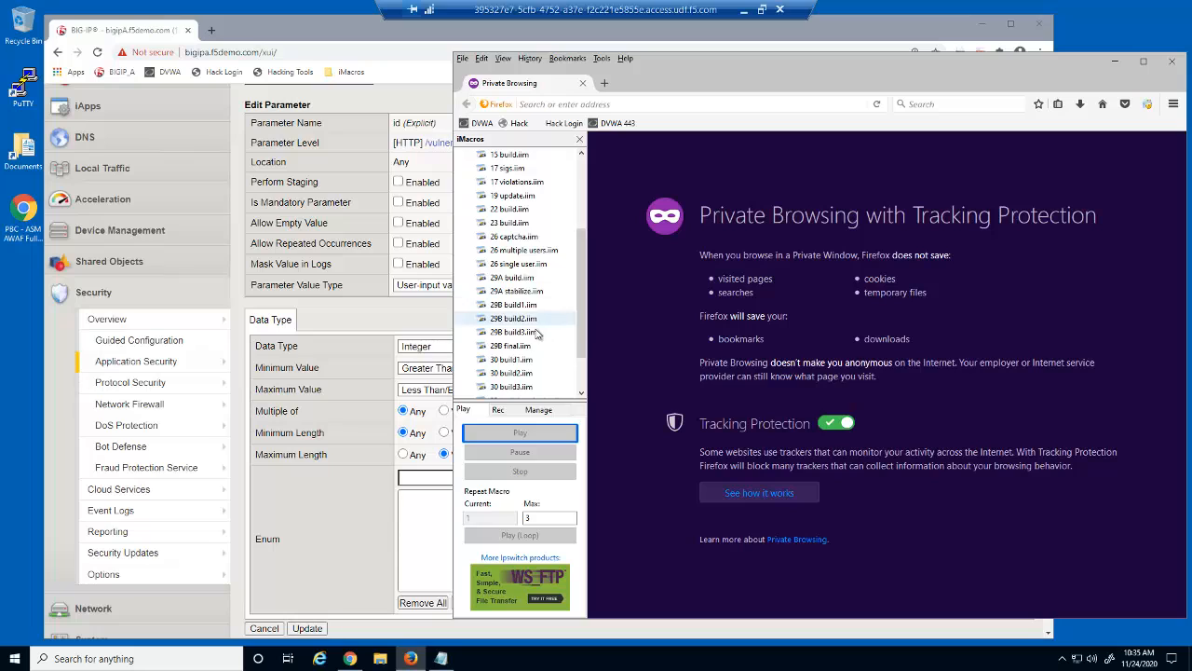
right_click(517, 333)
left_click(557, 356)
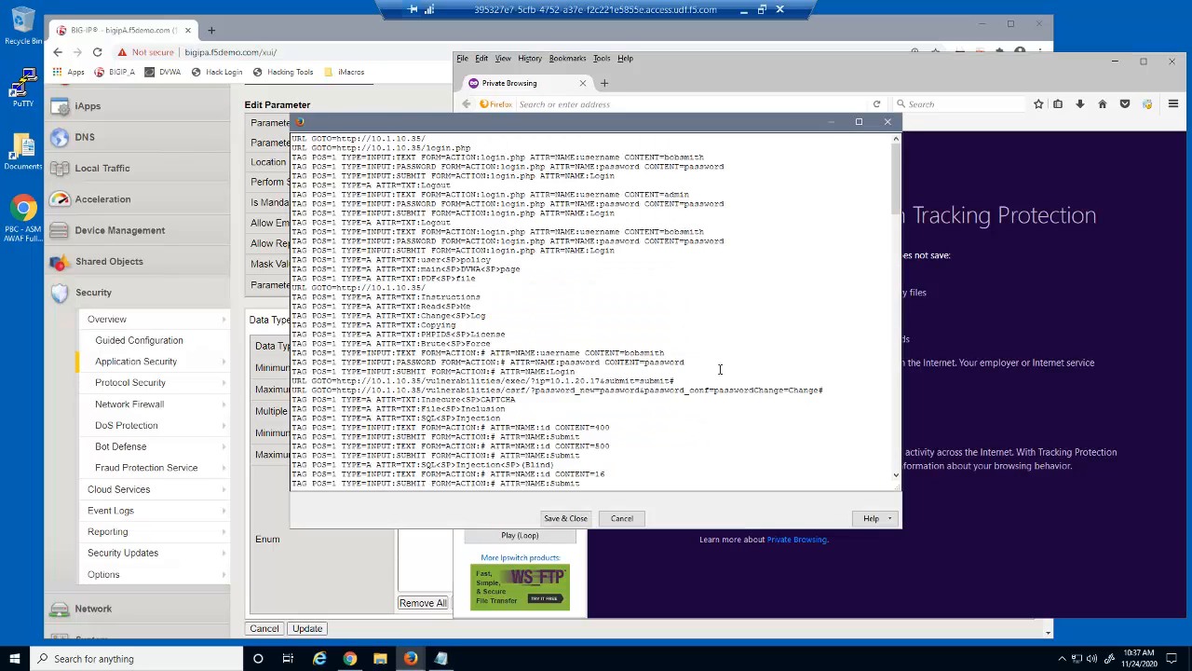
Change the macro's id values on lines 37 and 39 from 16 and 17 to 600 and 700
left_click_drag(893, 419, 892, 345)
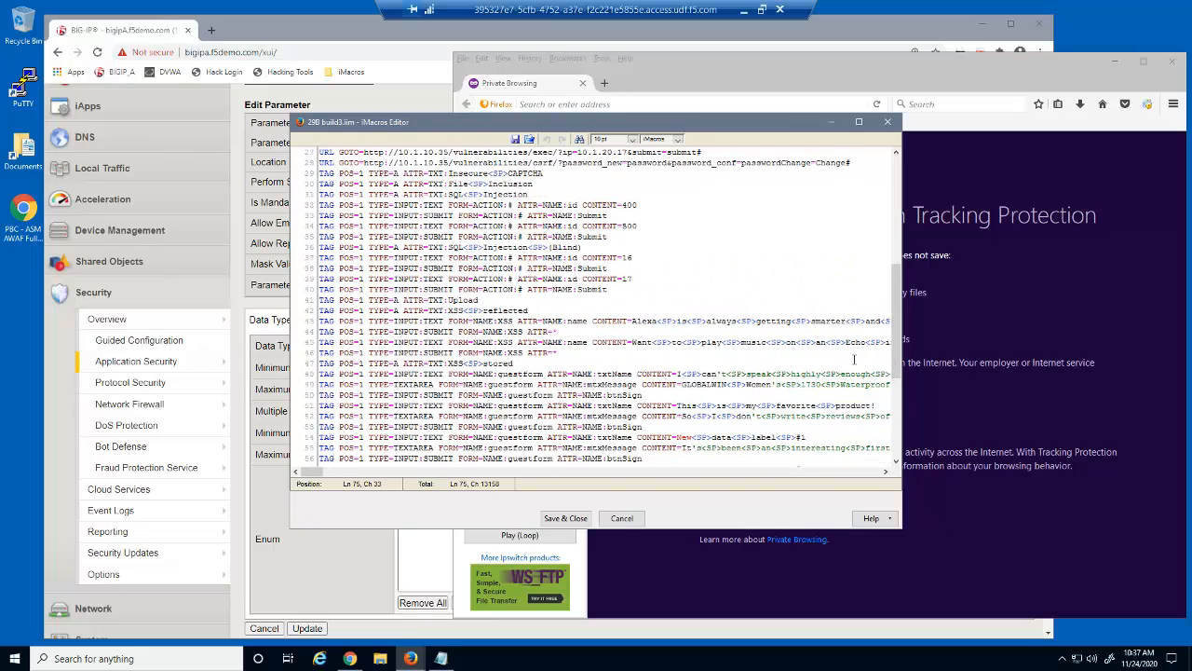
left_click(637, 258)
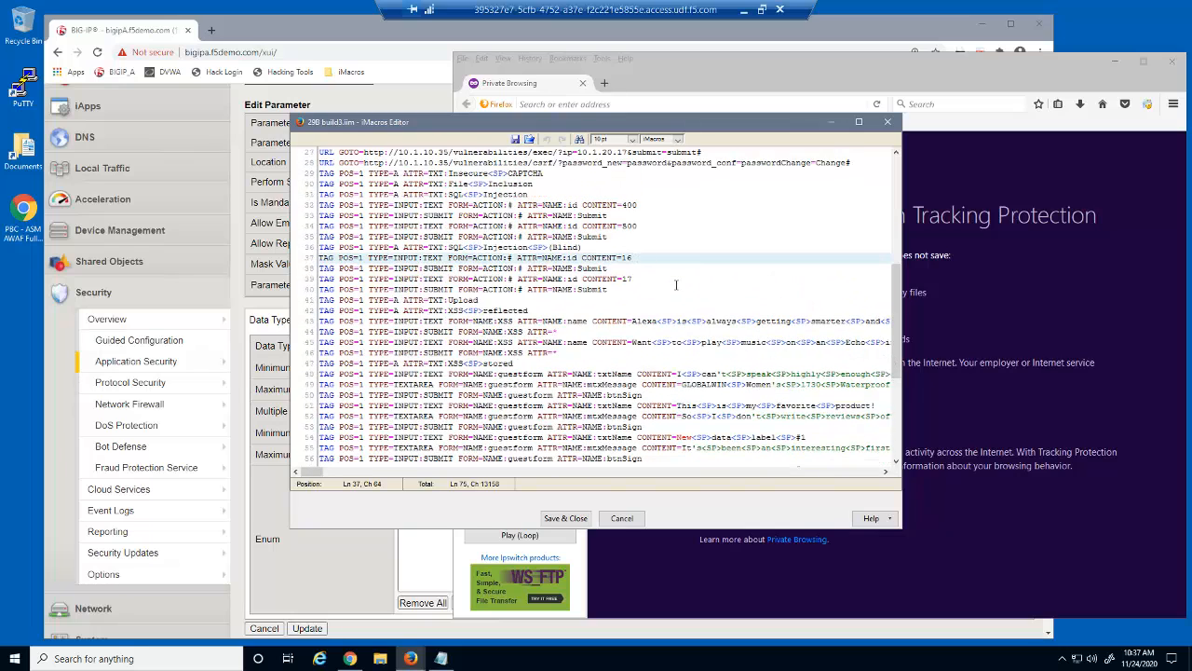
type("600")
left_click(643, 280)
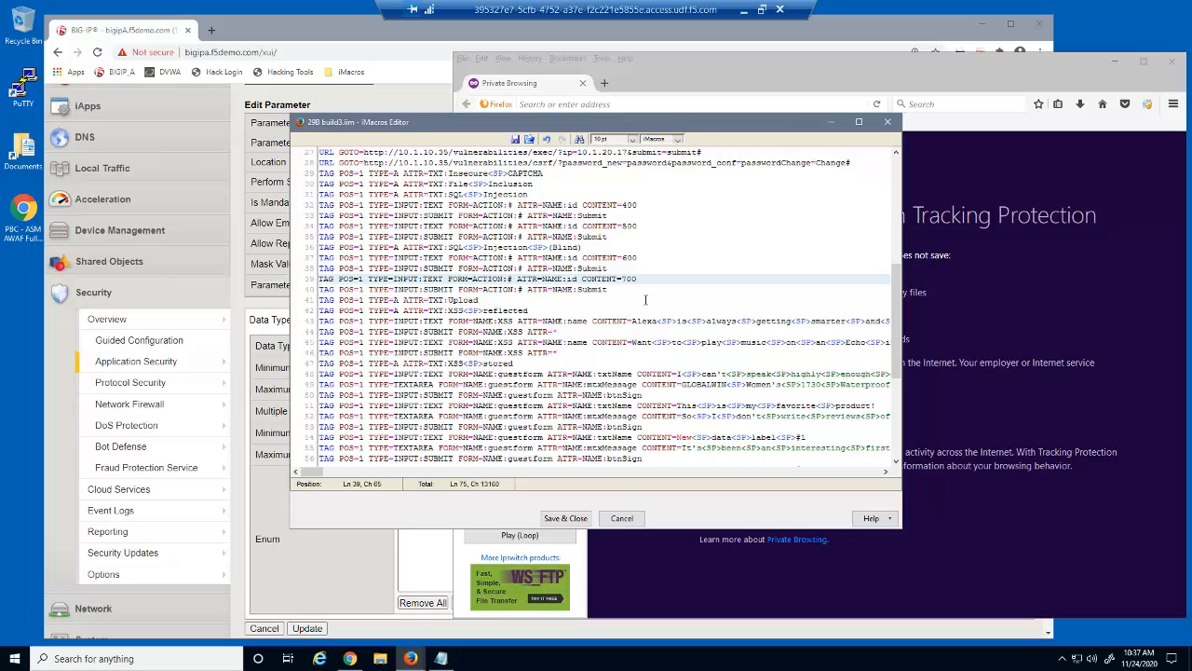
Save 29B build3.iim, loop-replay it against DVWA, then close the Firefox window
left_click(579, 520)
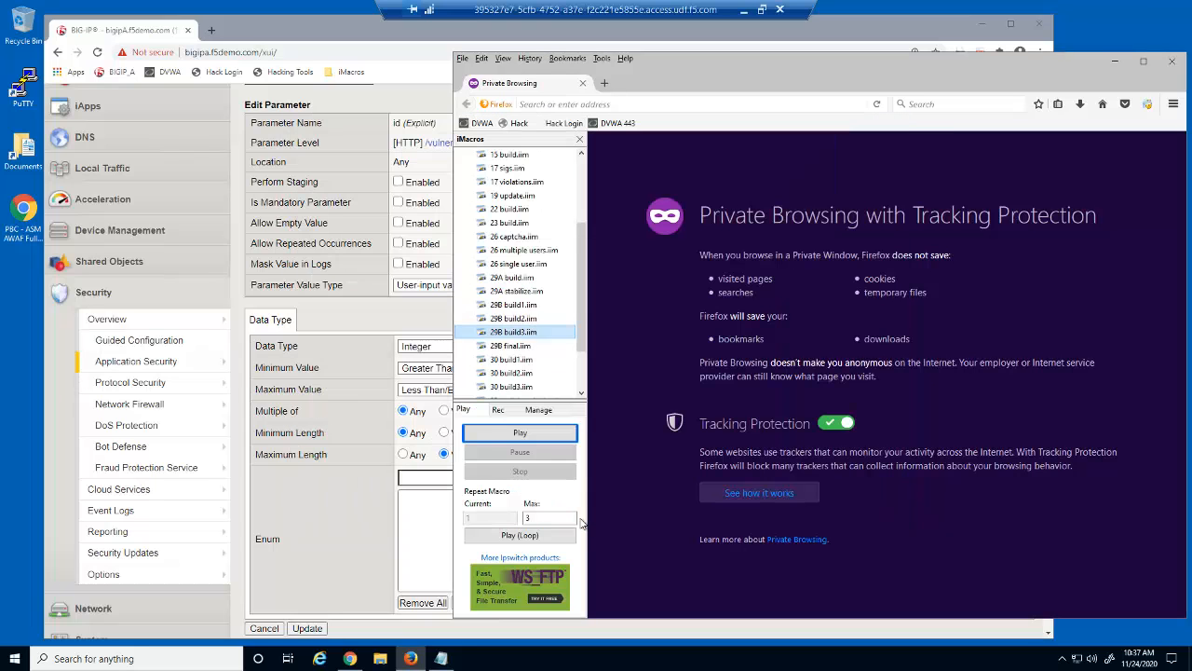
left_click(570, 538)
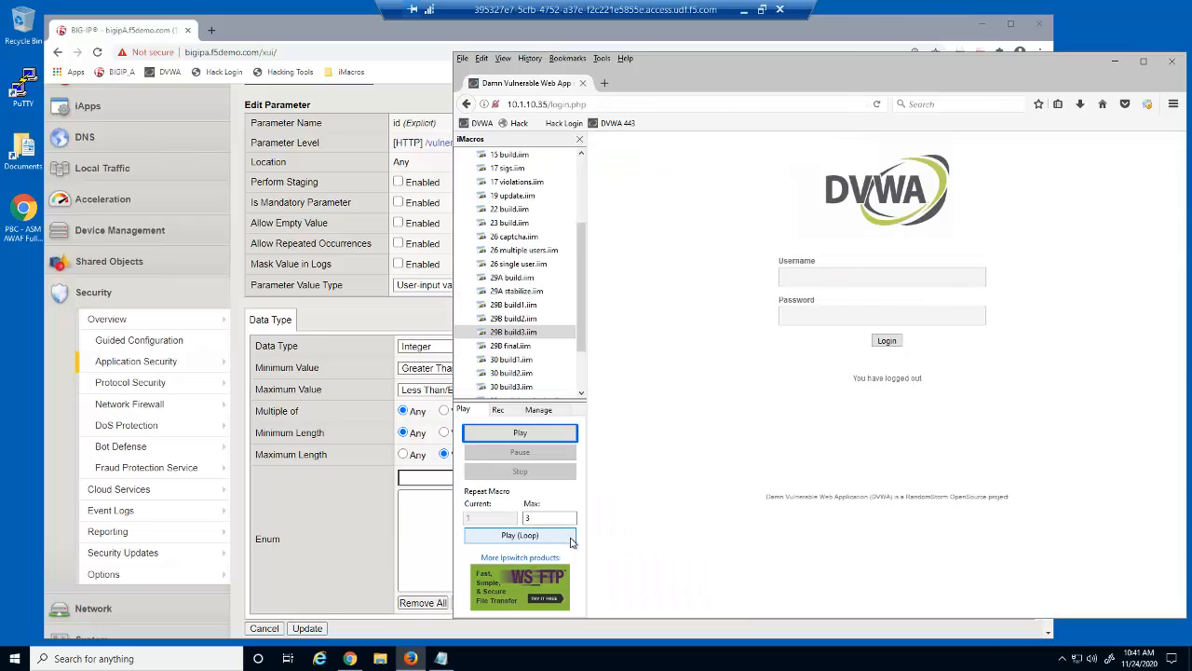
left_click(1172, 65)
left_click_drag(1048, 200, 1047, 98)
Reopen the sqli_blind id parameter to confirm its integer range is now 0–1024
left_click(519, 175)
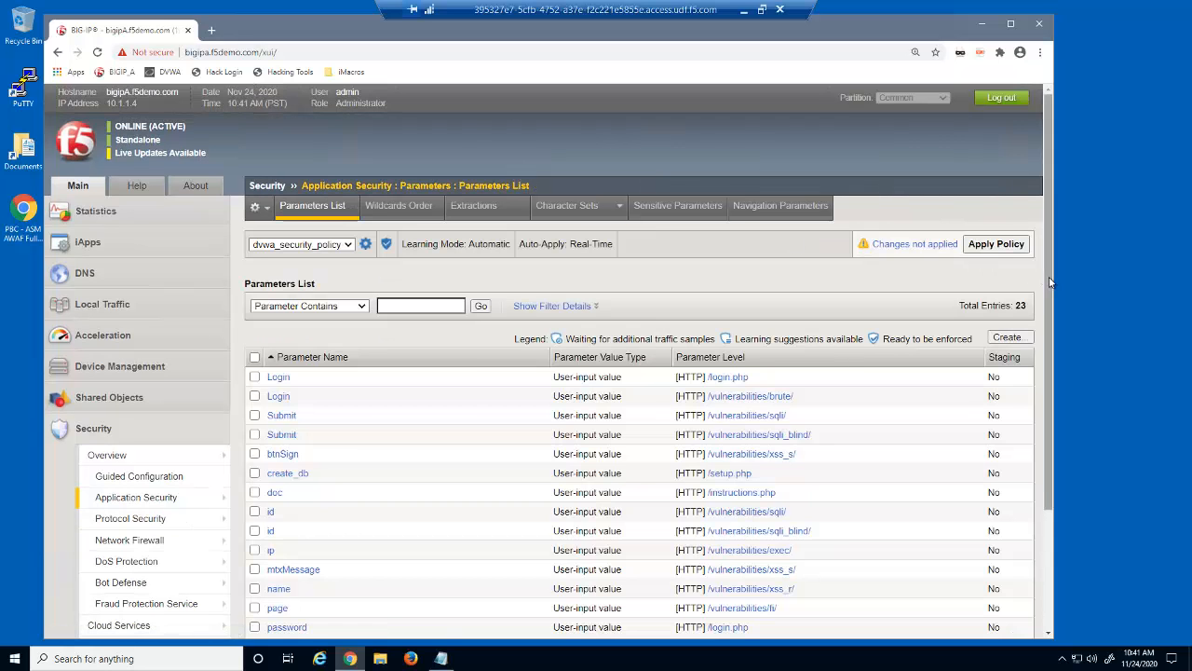
scroll(1052, 377, "down", 3)
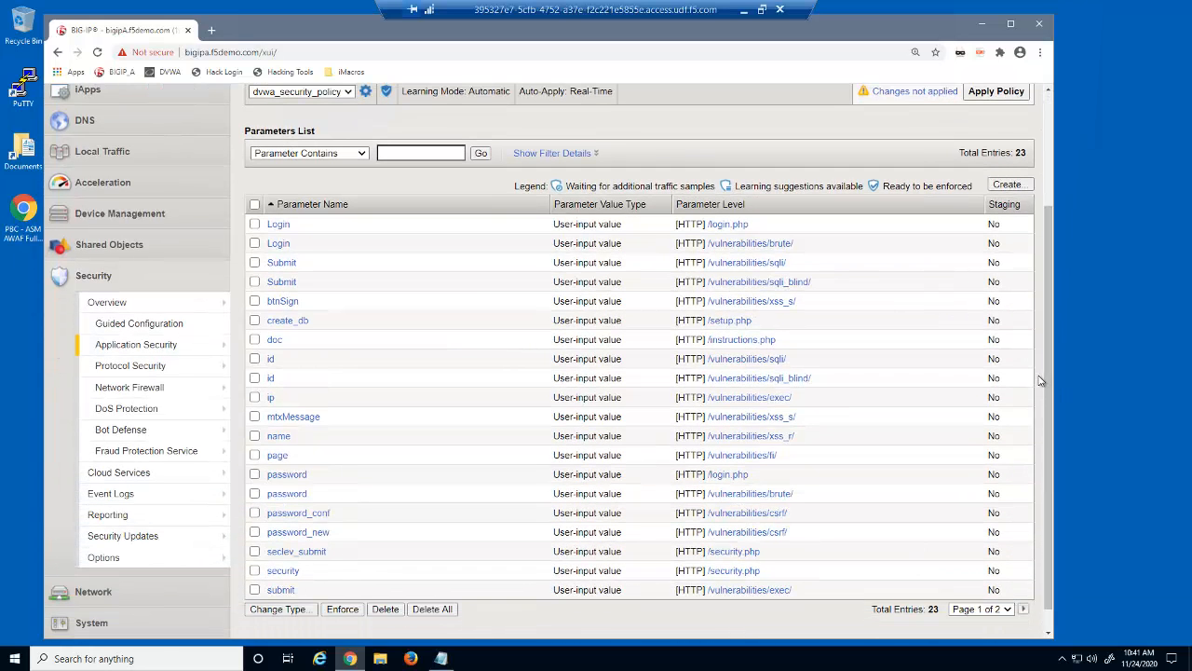
left_click(271, 382)
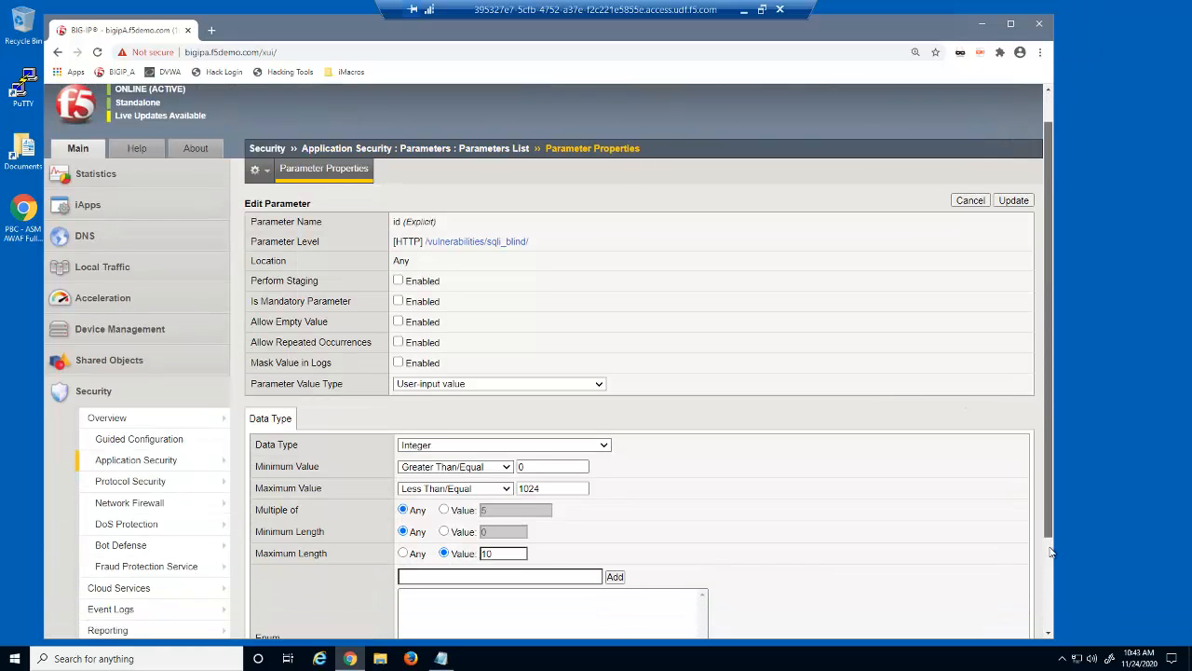
scroll(1049, 552, "down", 2)
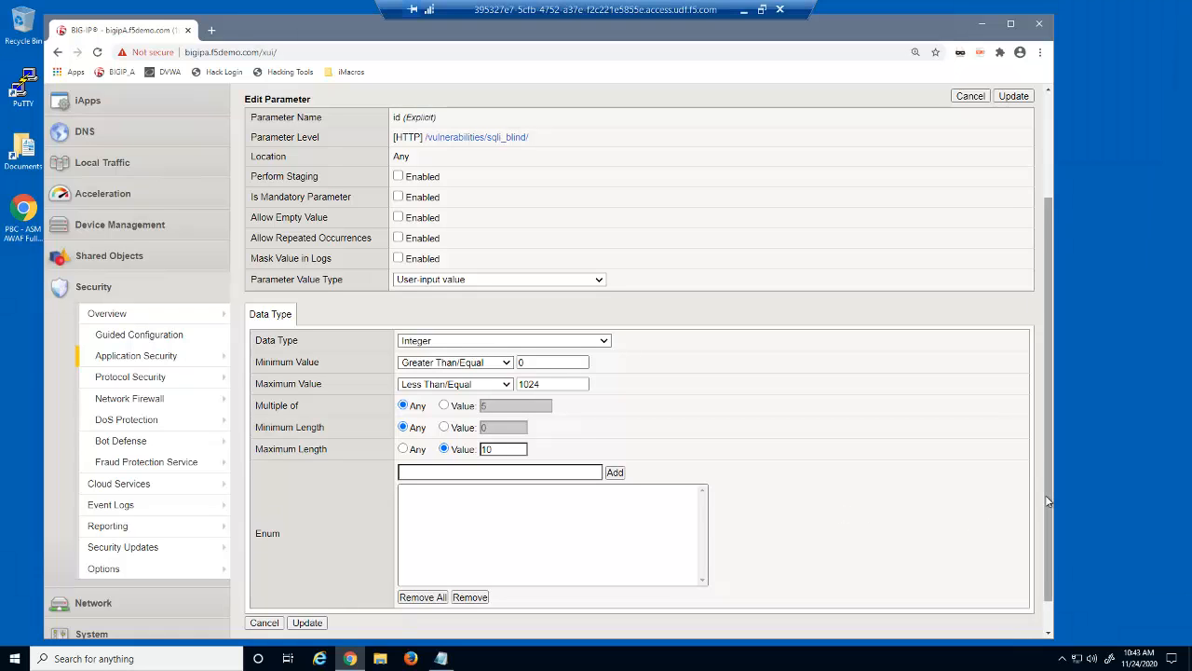
left_click_drag(1051, 476, 1048, 386)
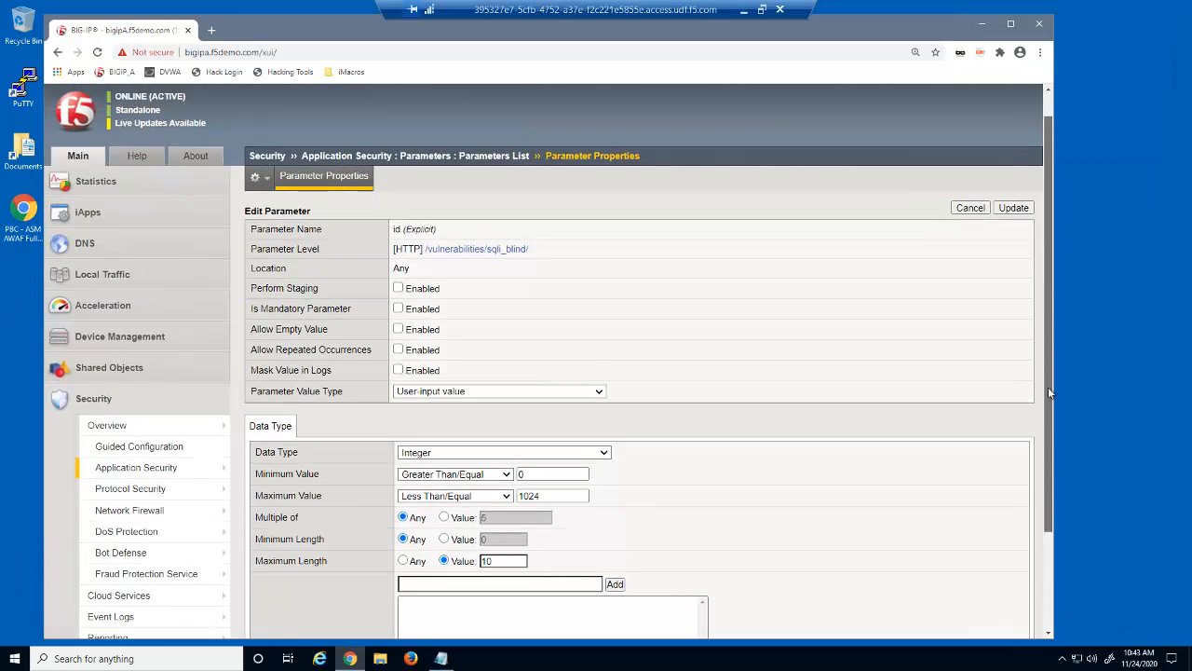
left_click(498, 156)
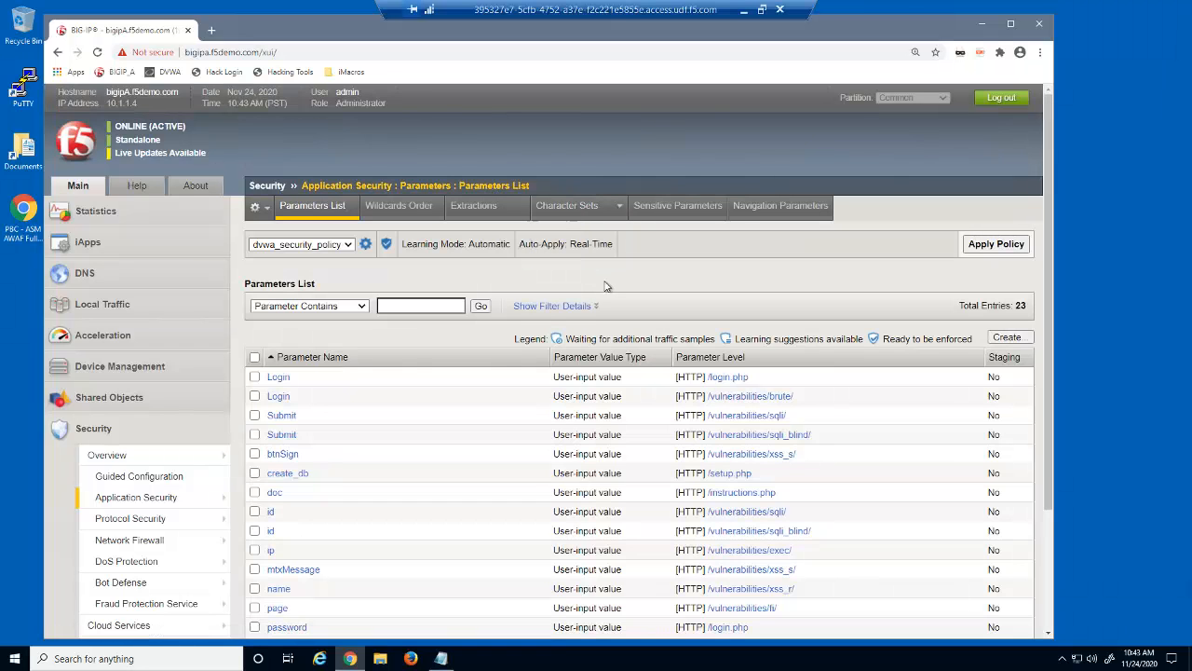
Review mtxMessage on /vulnerabilities/xss_s/: its value meta characters and attack signature overrides
left_click(309, 571)
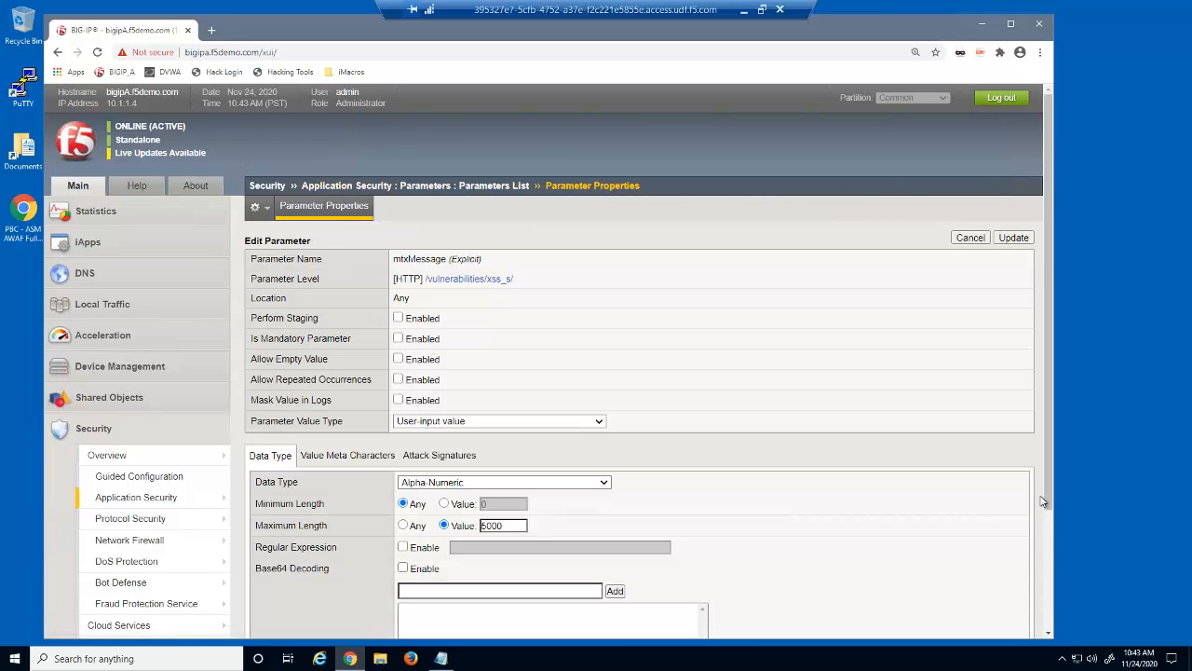
scroll(1050, 578, "down", 2)
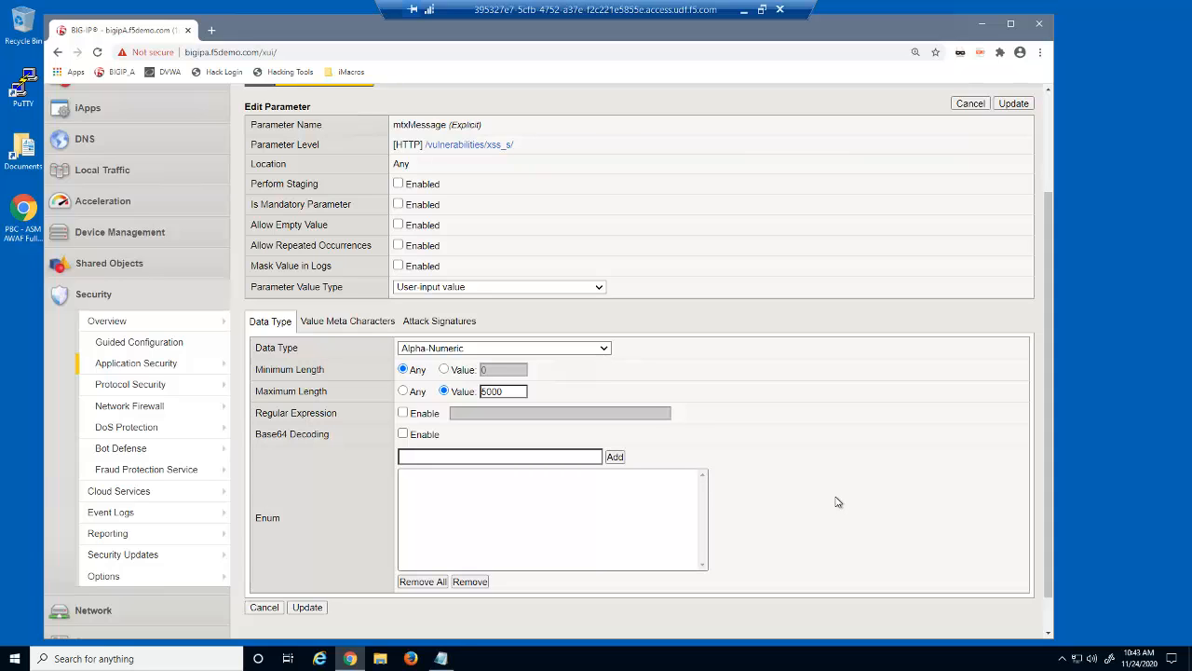
left_click(378, 323)
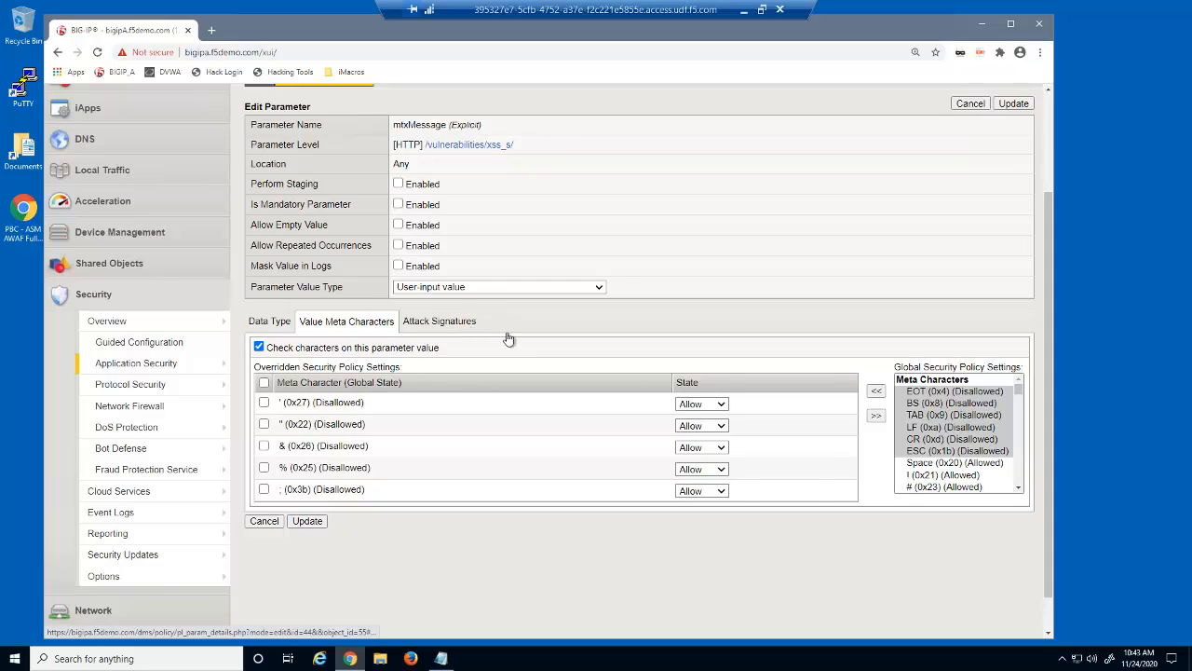
left_click(470, 324)
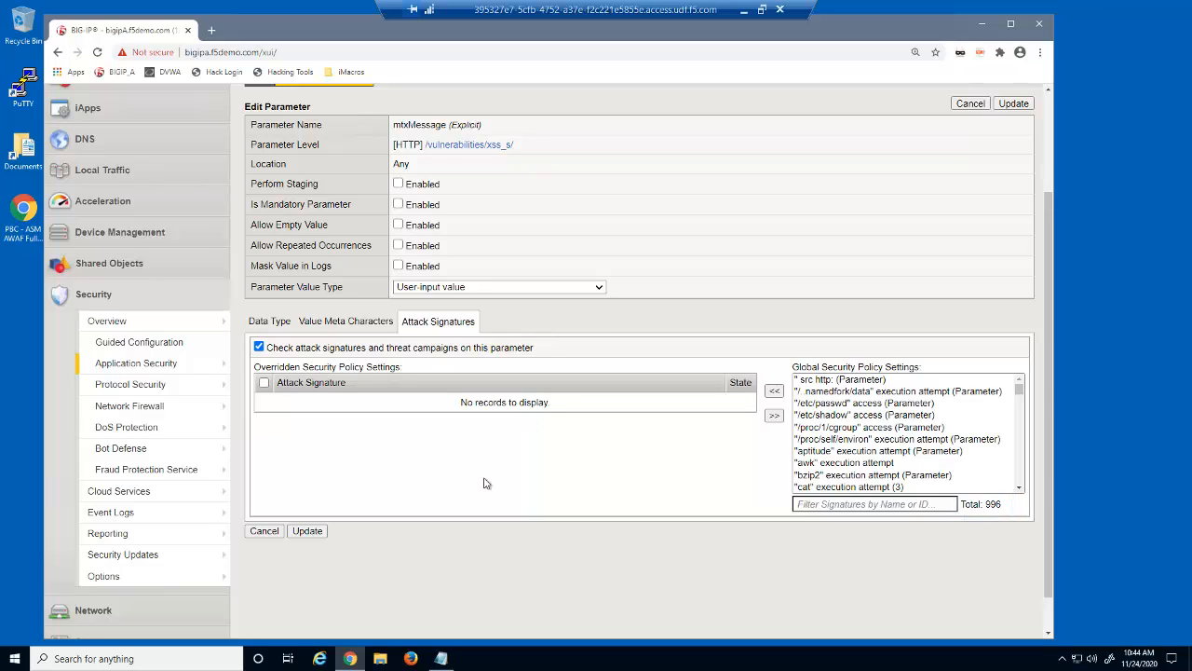
In a new private Firefox window, loop-replay 29B build3.iim again, then close the window
right_click(410, 658)
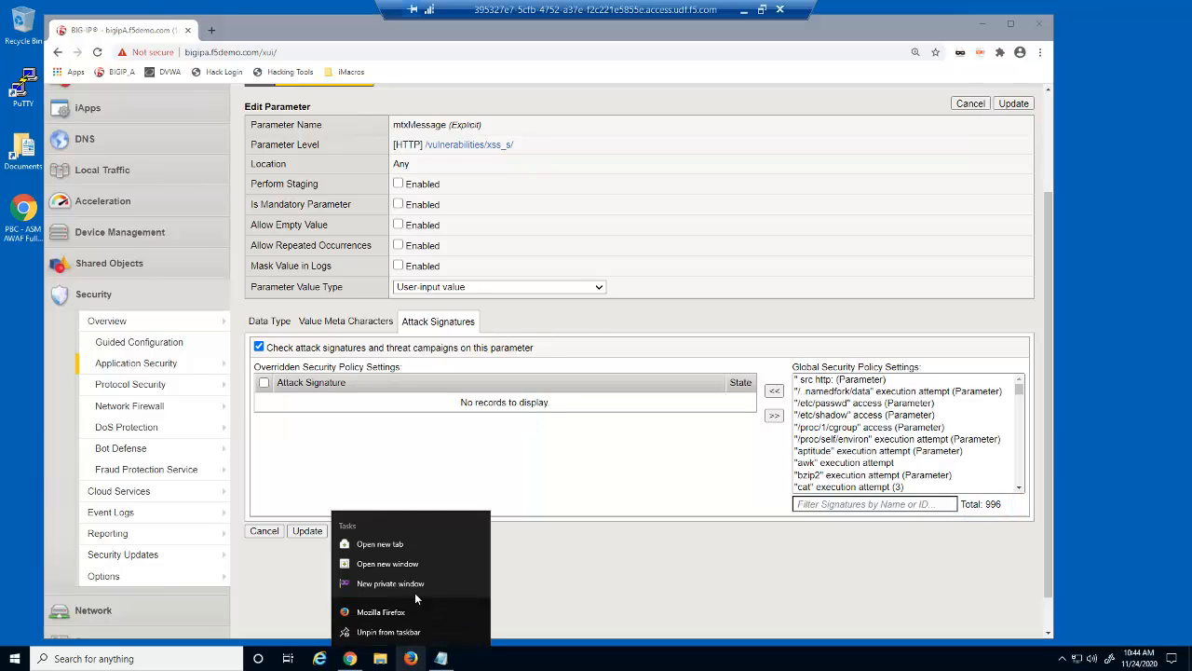
left_click(421, 584)
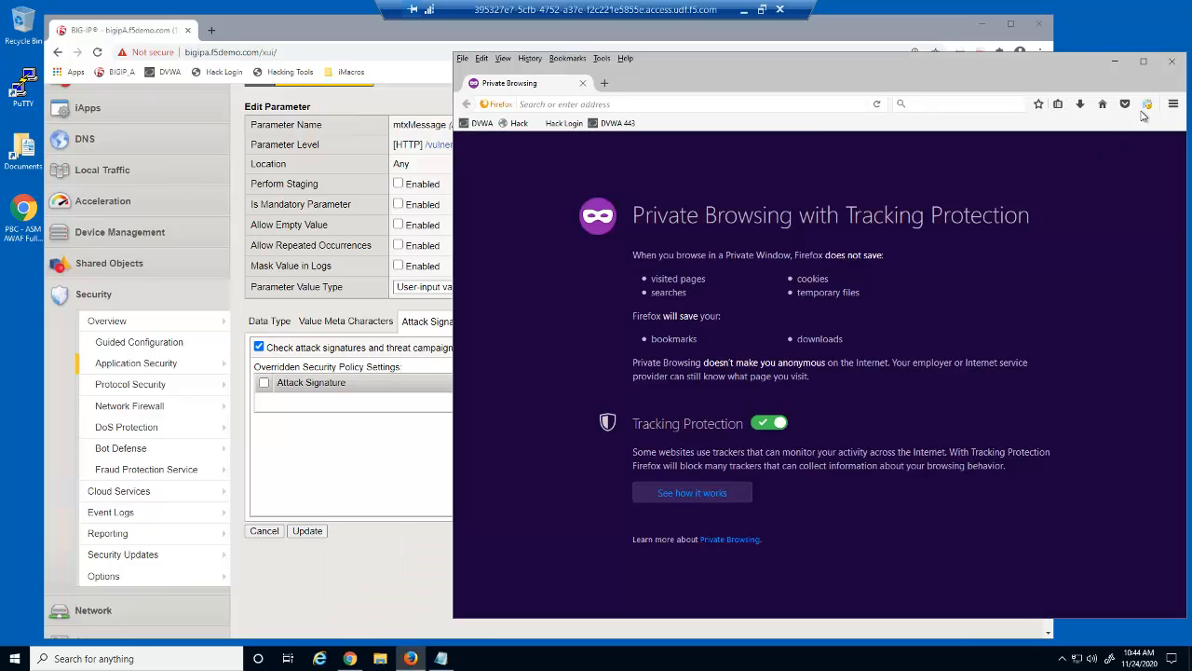
left_click(1147, 107)
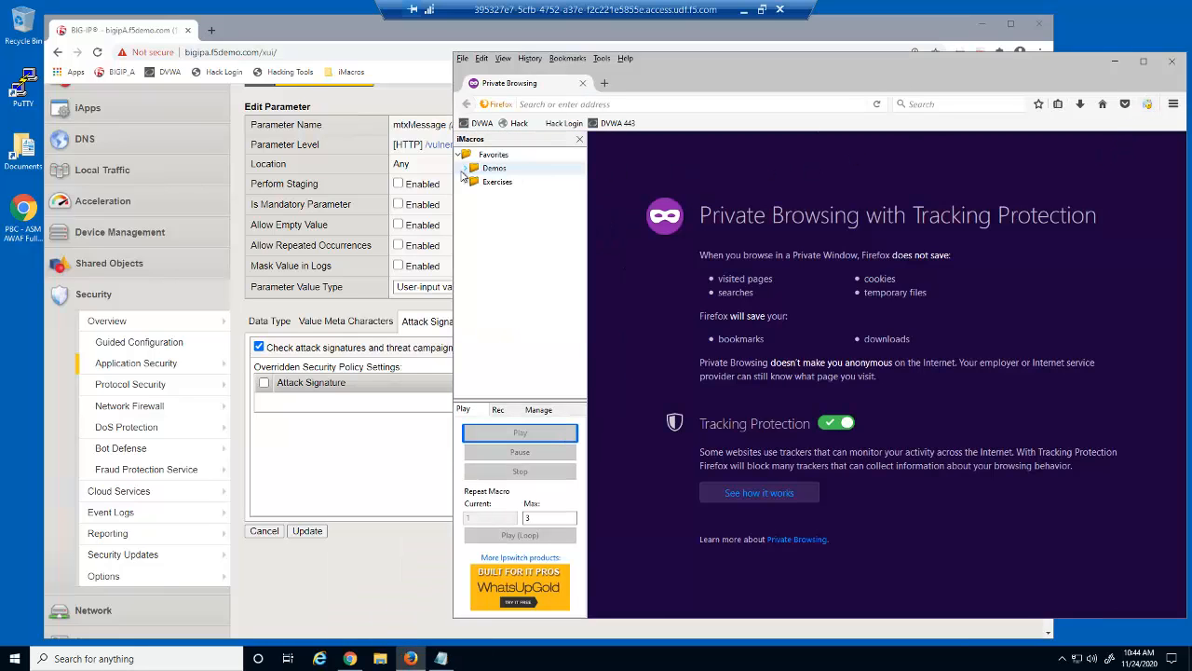
scroll(545, 321, "down", 5)
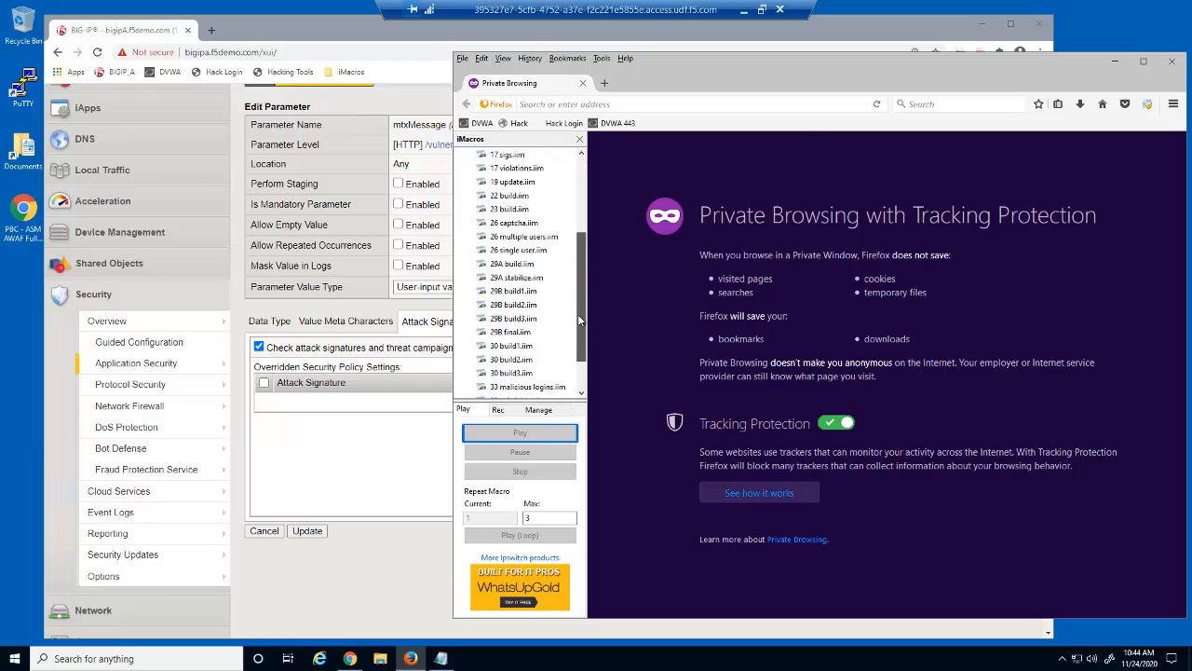
left_click(521, 318)
left_click(568, 539)
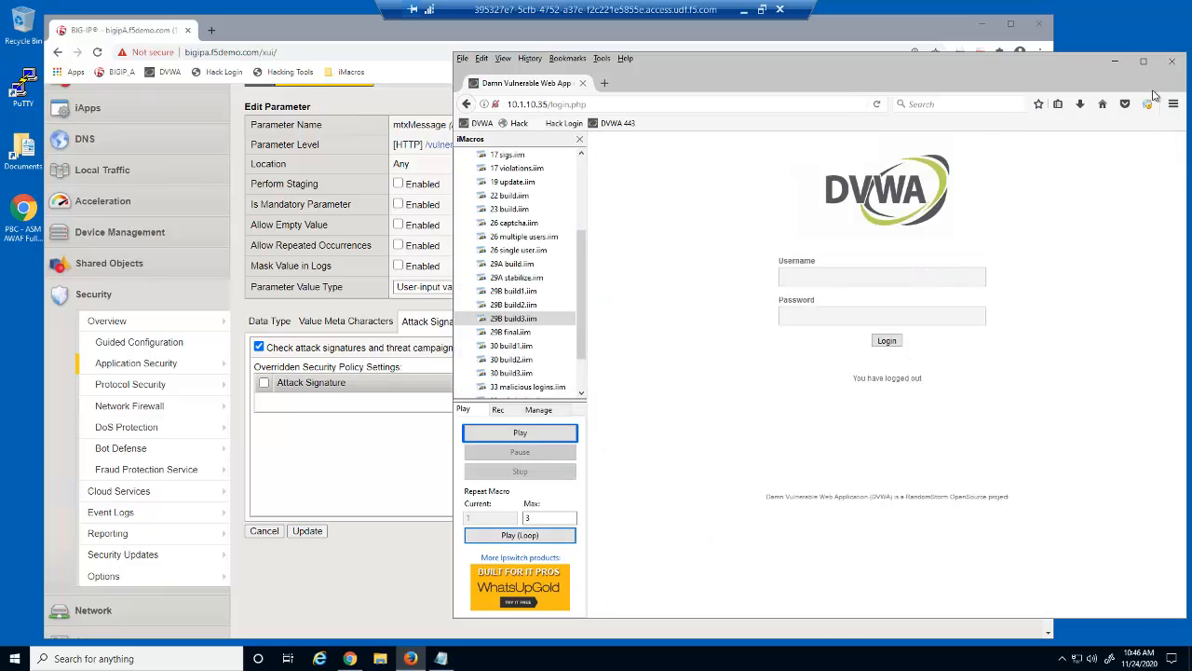
left_click(1174, 65)
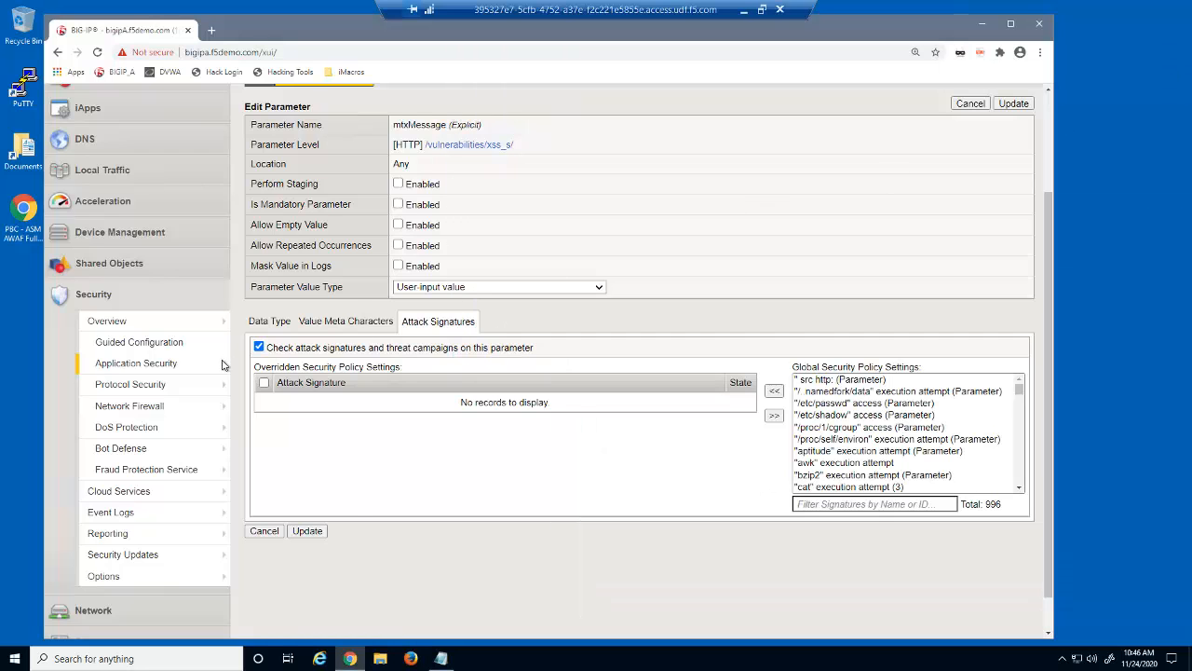
Set the no_ext file type's query string length to 1500 and apply dvwa_security_policy
mouse_move(214, 363)
mouse_move(319, 294)
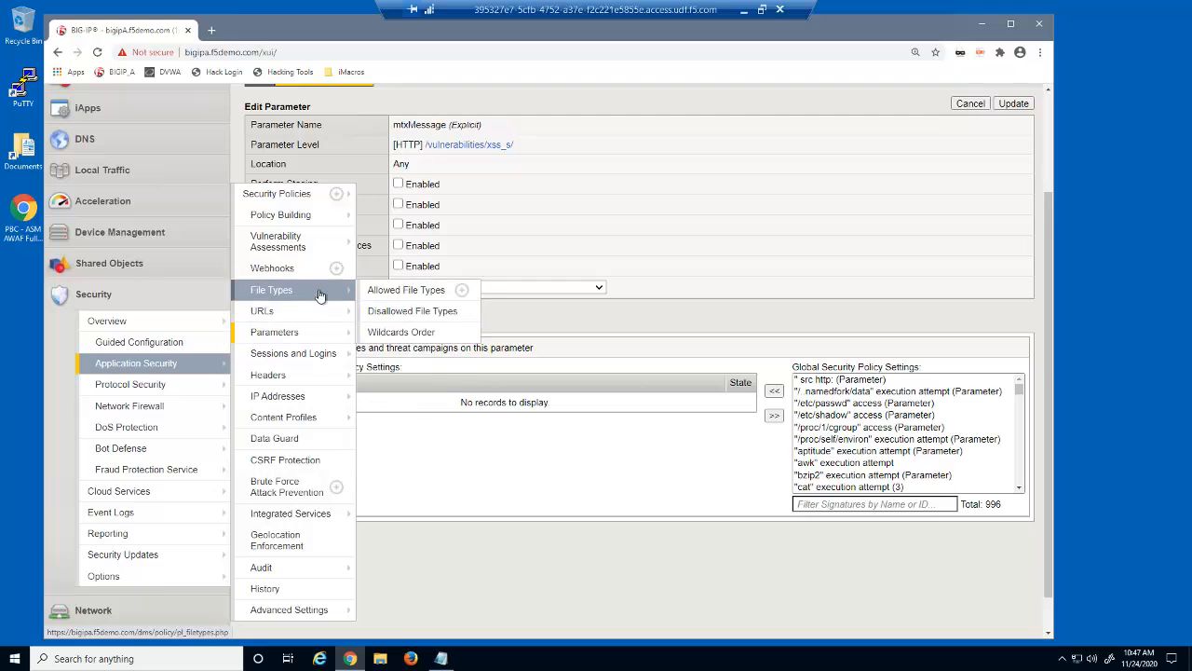
left_click(407, 290)
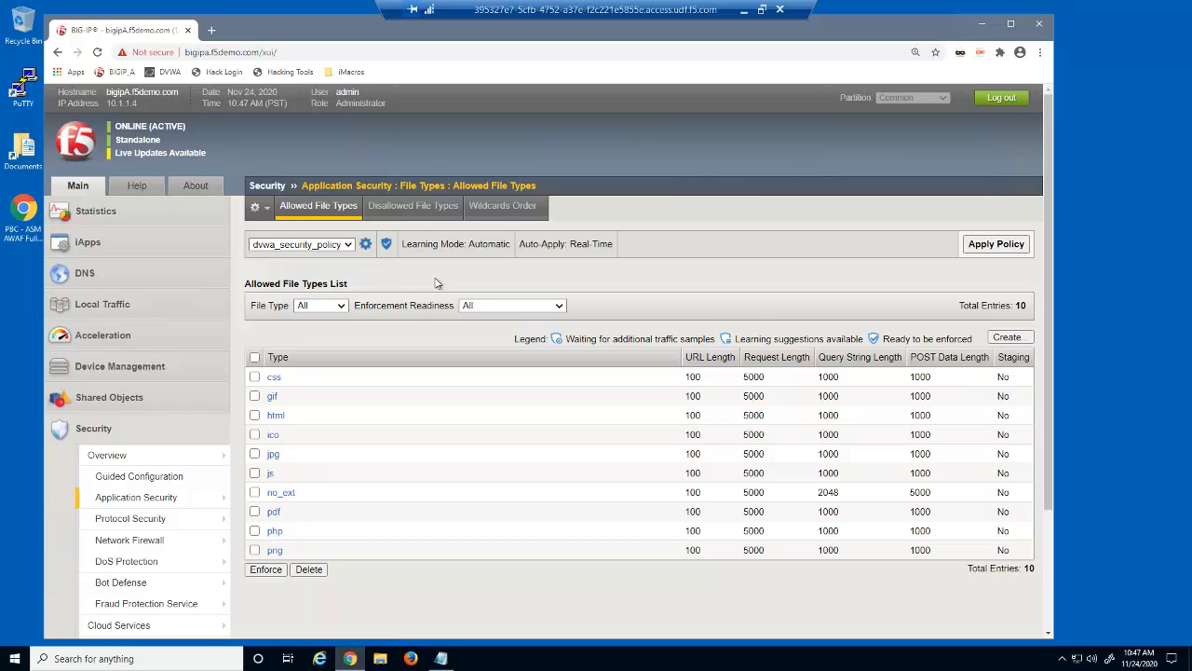
left_click(280, 492)
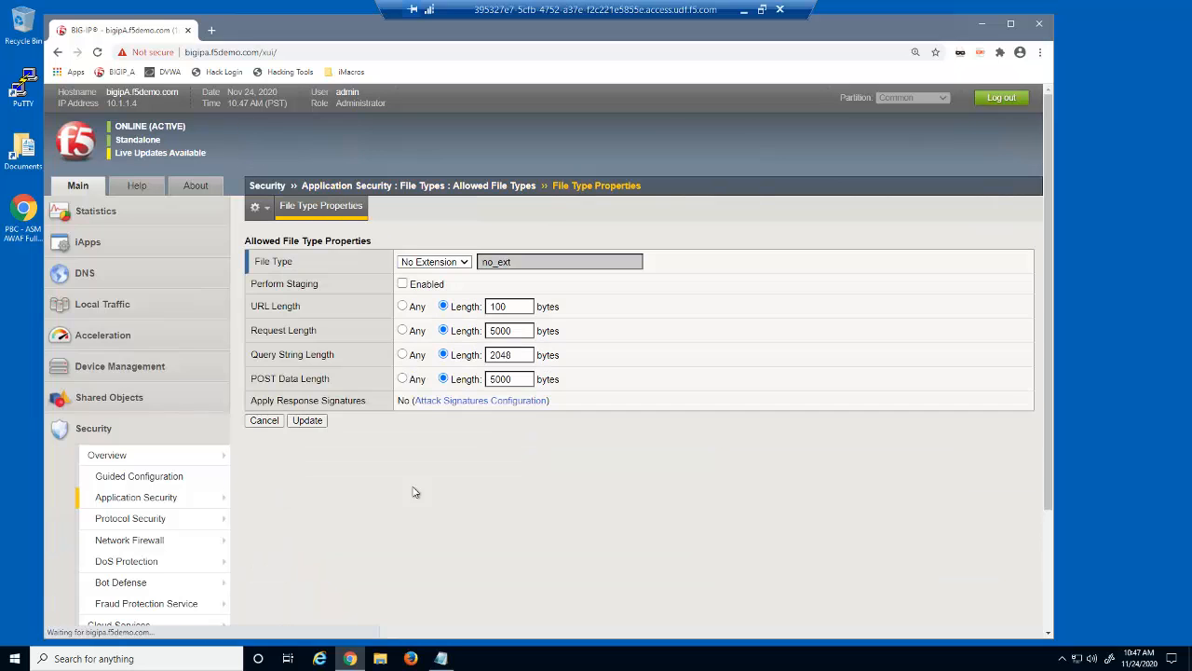
left_click_drag(518, 356, 482, 357)
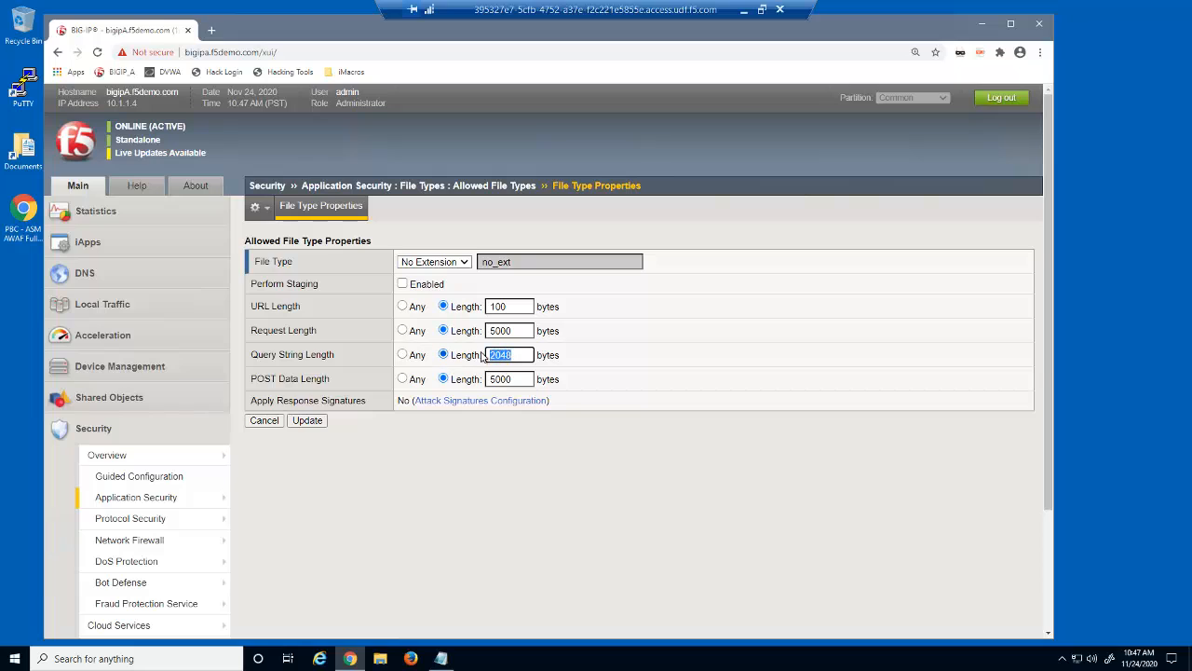
type("1500")
left_click(323, 420)
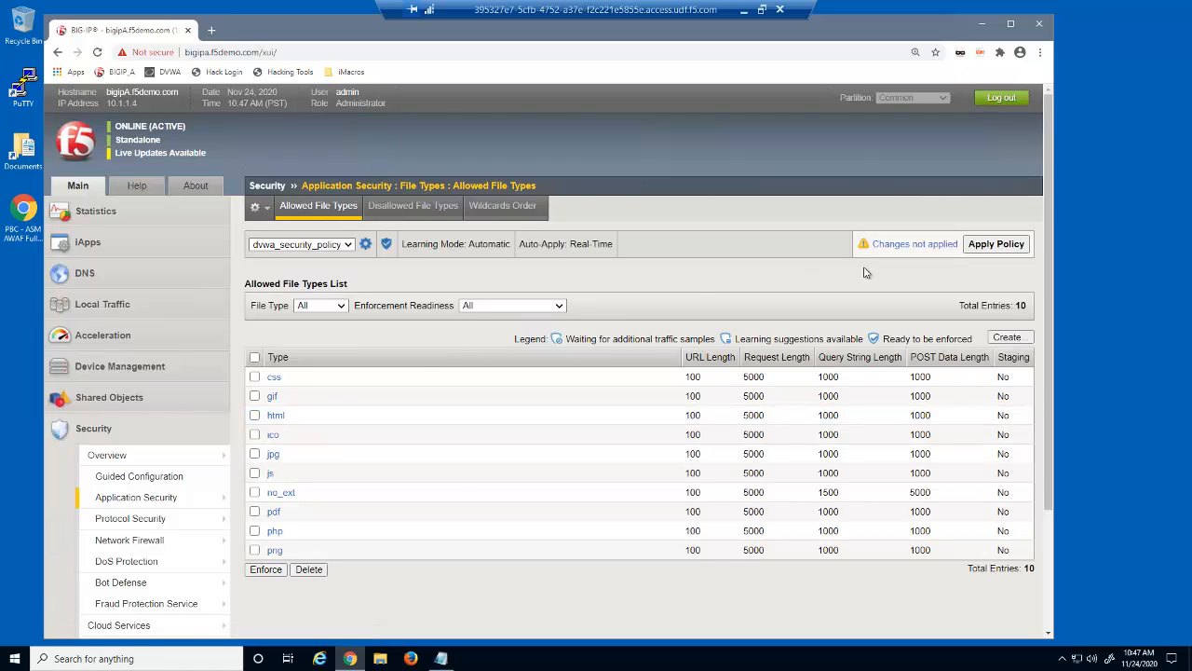
left_click(969, 246)
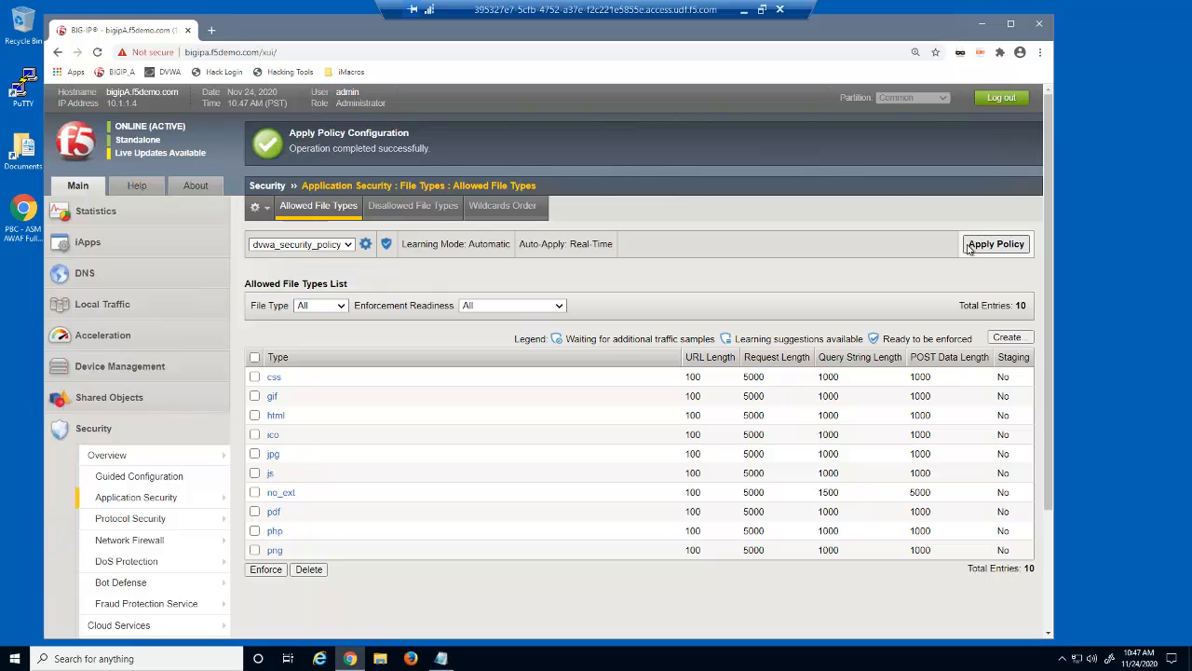
Review both pages of the DVWA policy's 28 allowed URLs
mouse_move(216, 498)
mouse_move(335, 317)
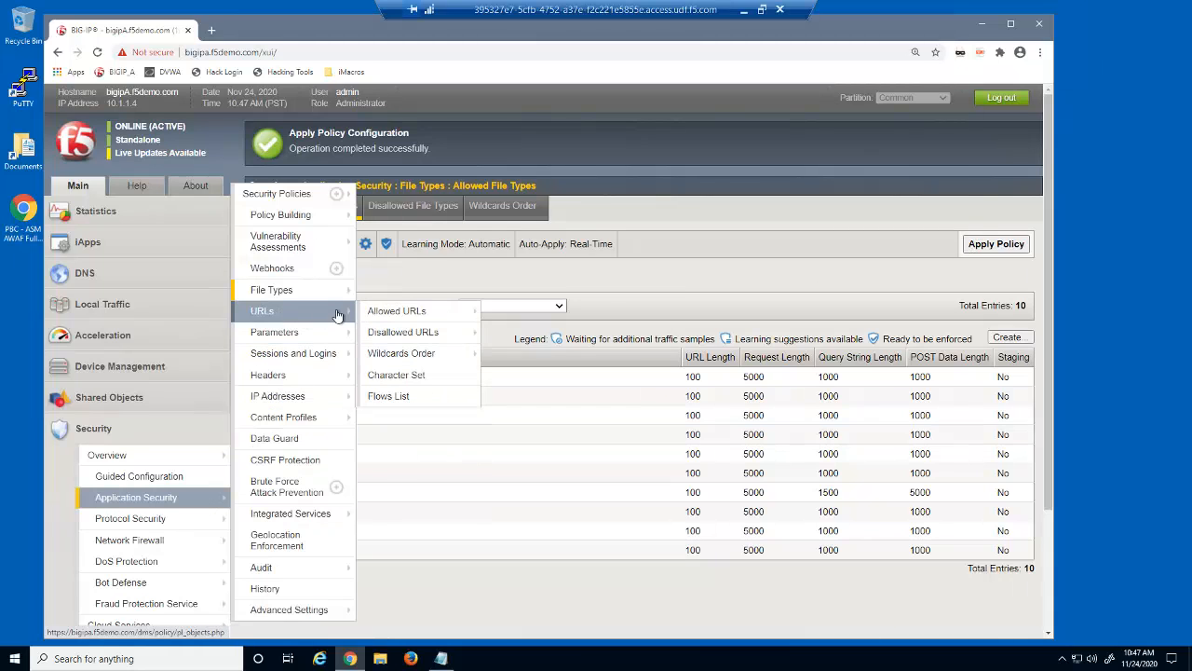
left_click(391, 316)
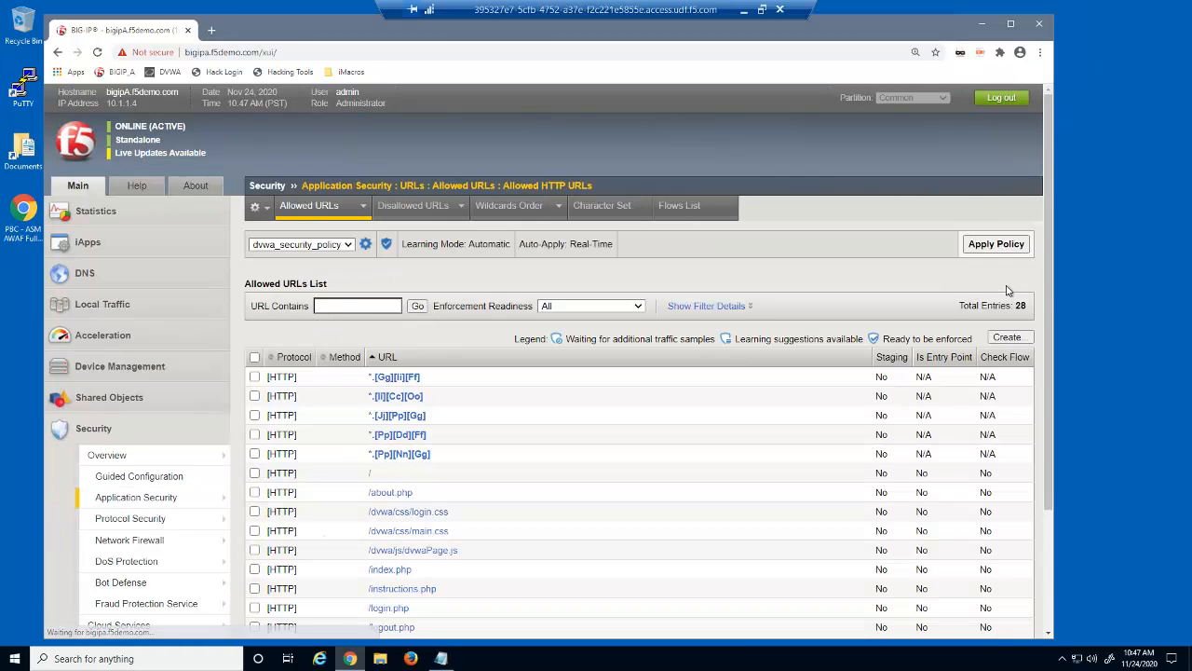
left_click_drag(1047, 287, 1049, 437)
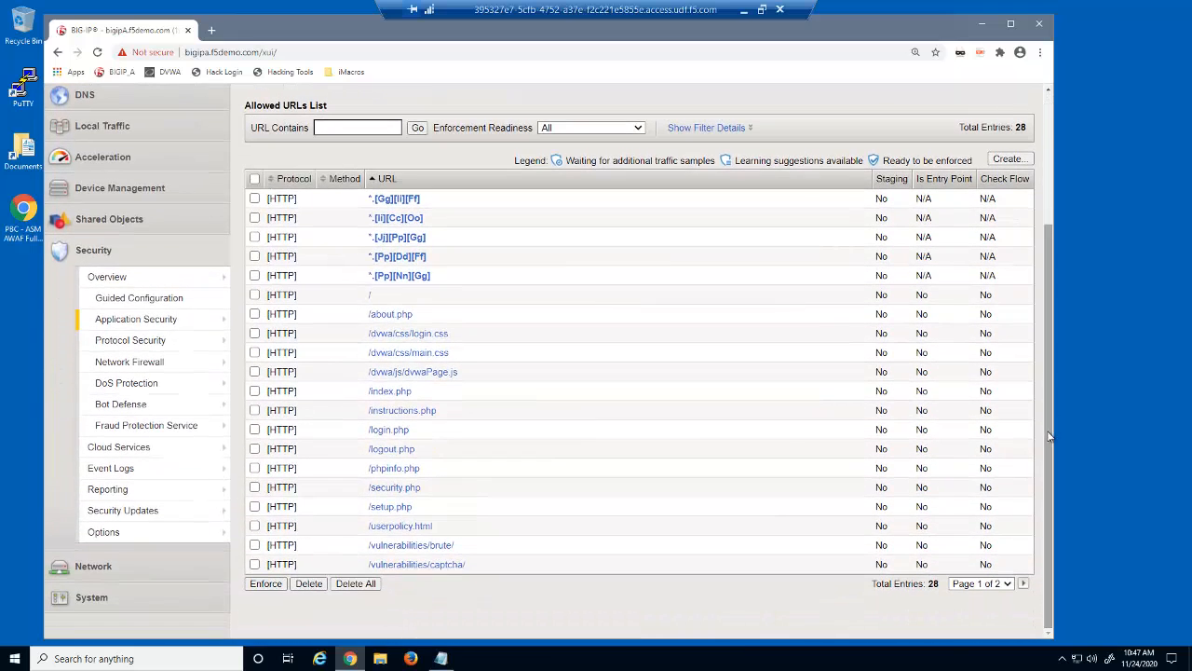
left_click(1022, 583)
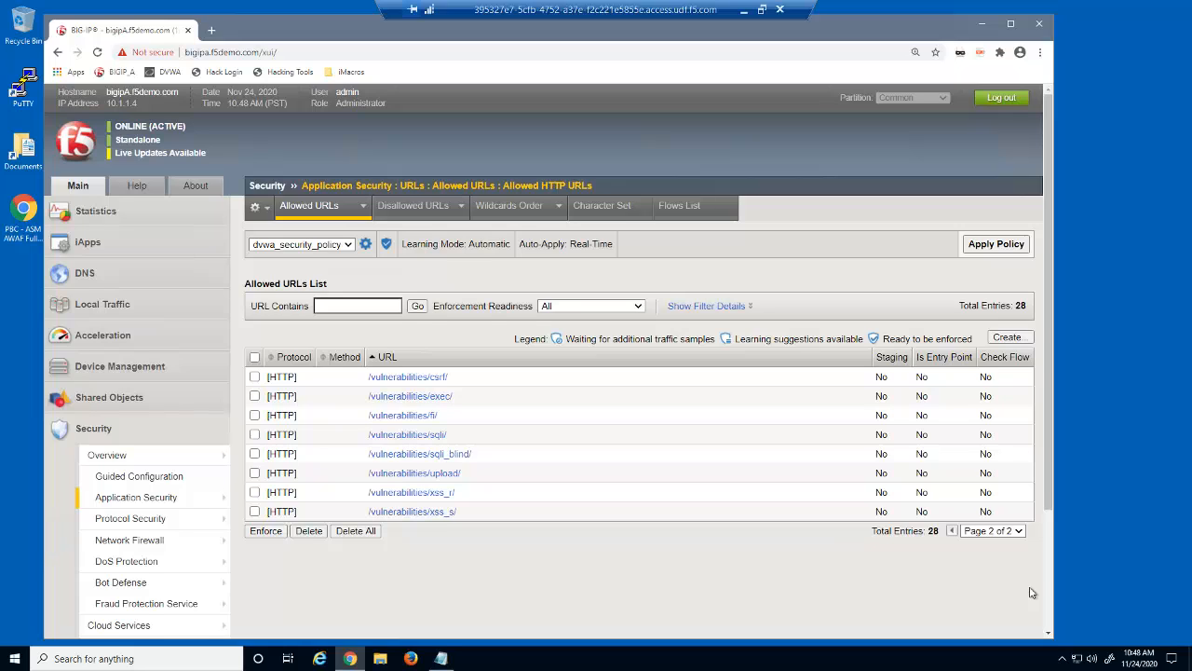
Page through the policy's 23-entry Parameters List and return to its first page
mouse_move(198, 496)
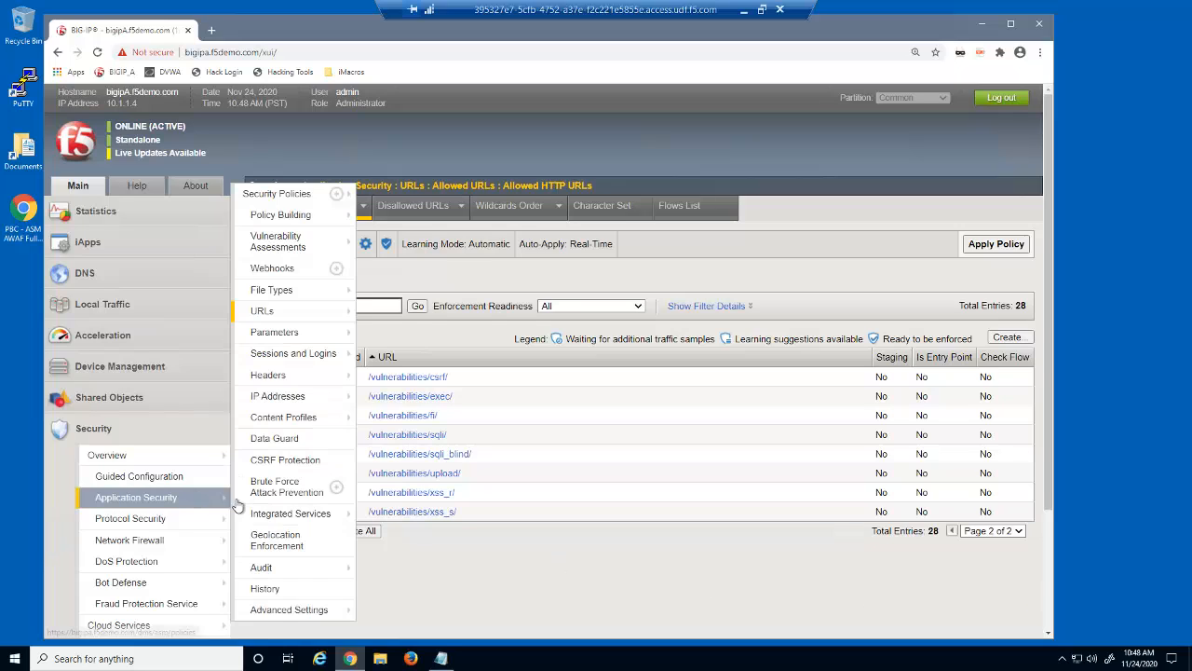
left_click(396, 332)
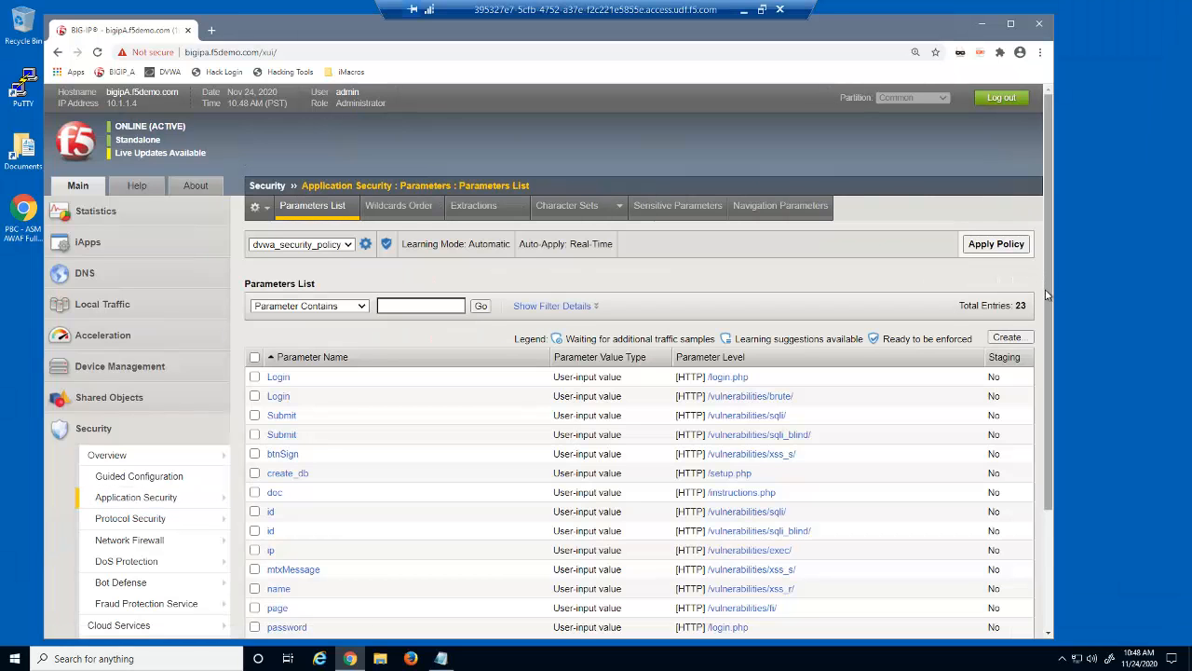
left_click_drag(1046, 285, 1041, 452)
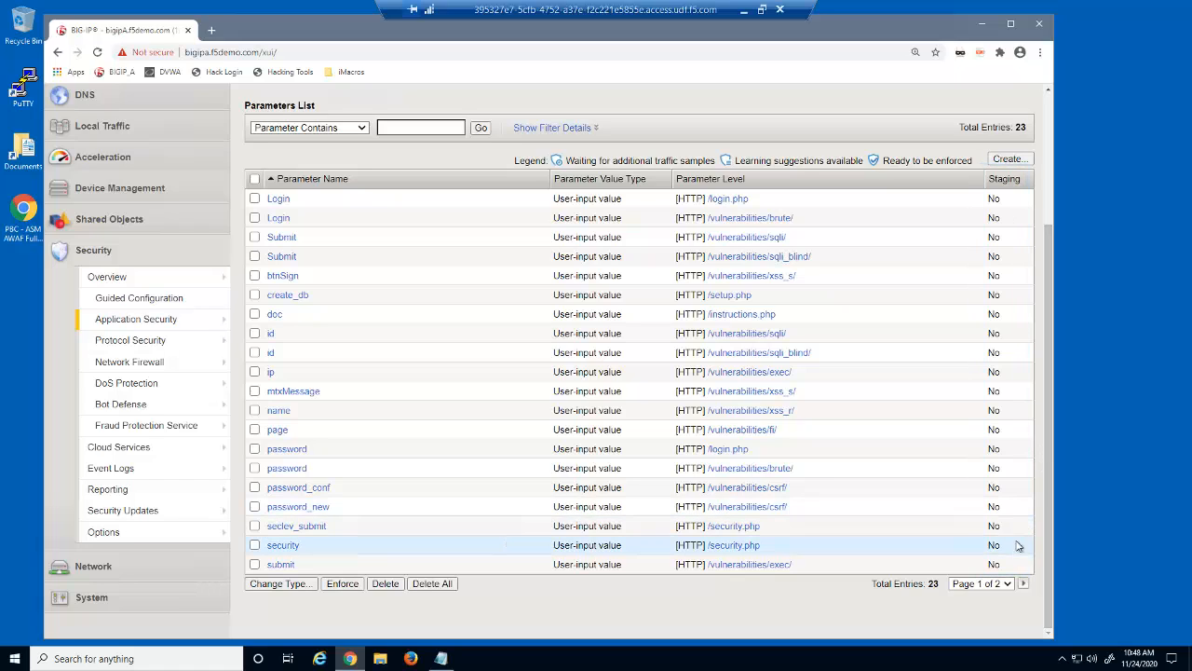
left_click(1022, 587)
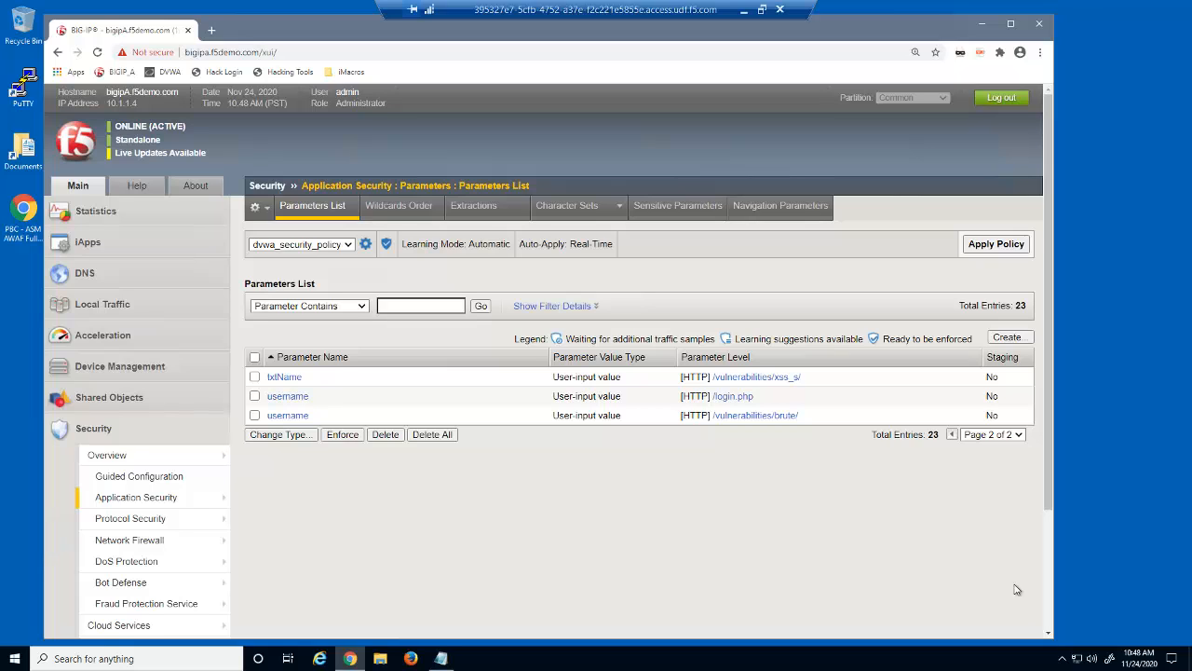
left_click(951, 435)
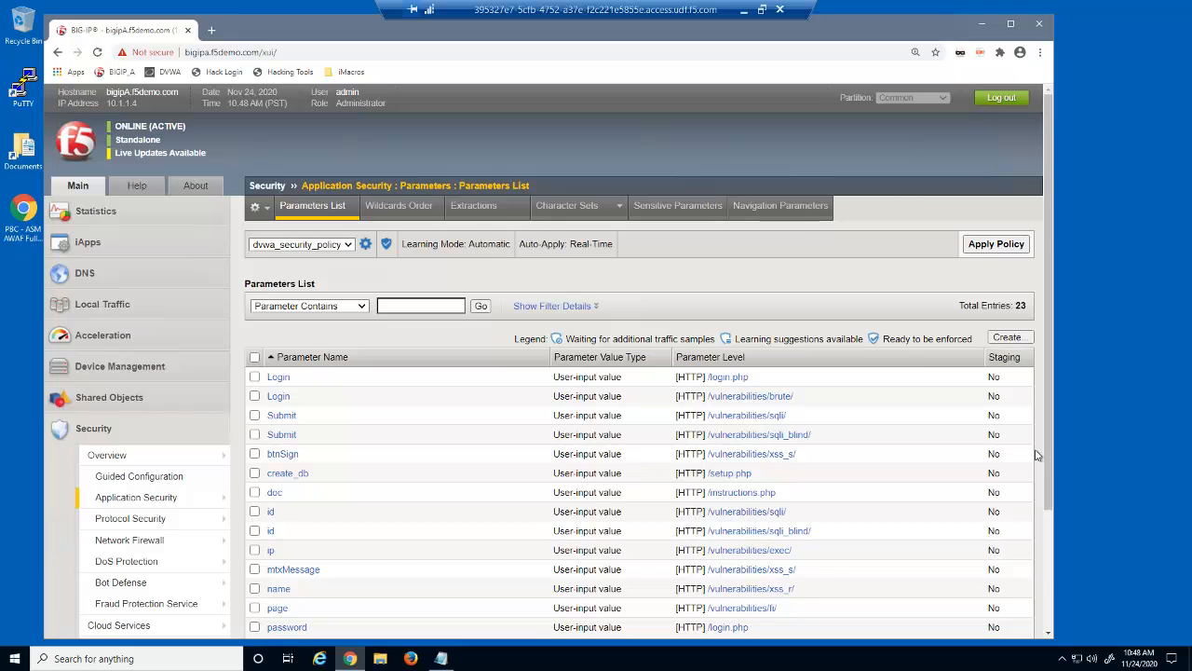
Open the name parameter on /vulnerabilities/xss_r/ and check its allowed meta characters ; \ { }
left_click(279, 589)
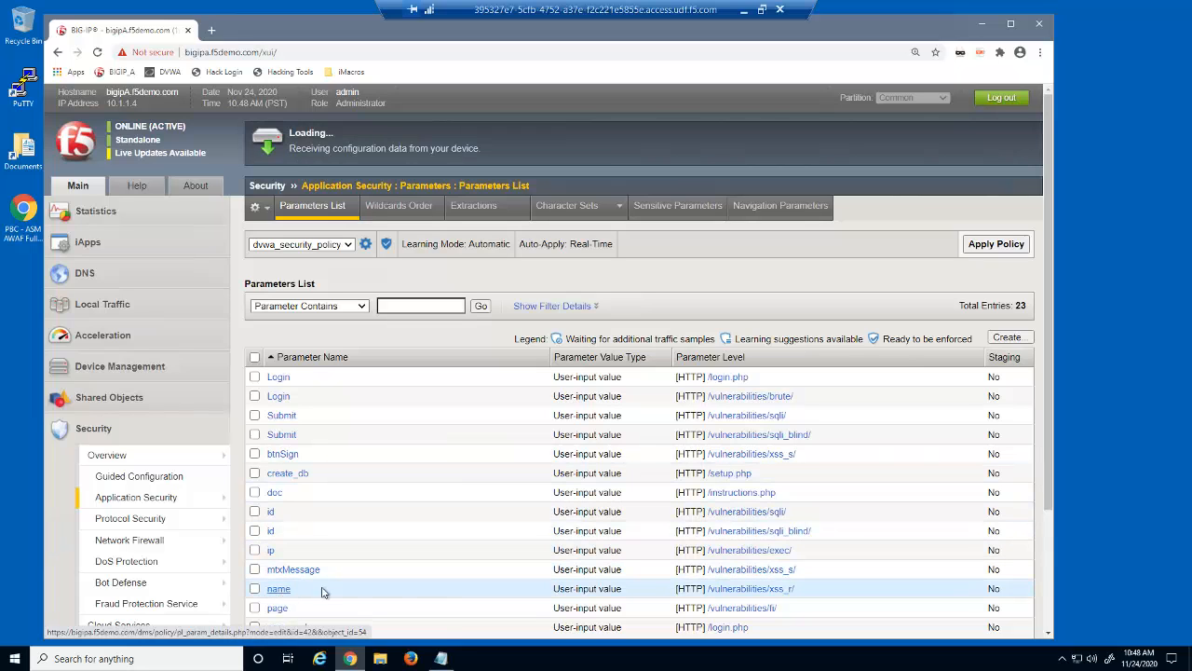
scroll(884, 519, "down", 2)
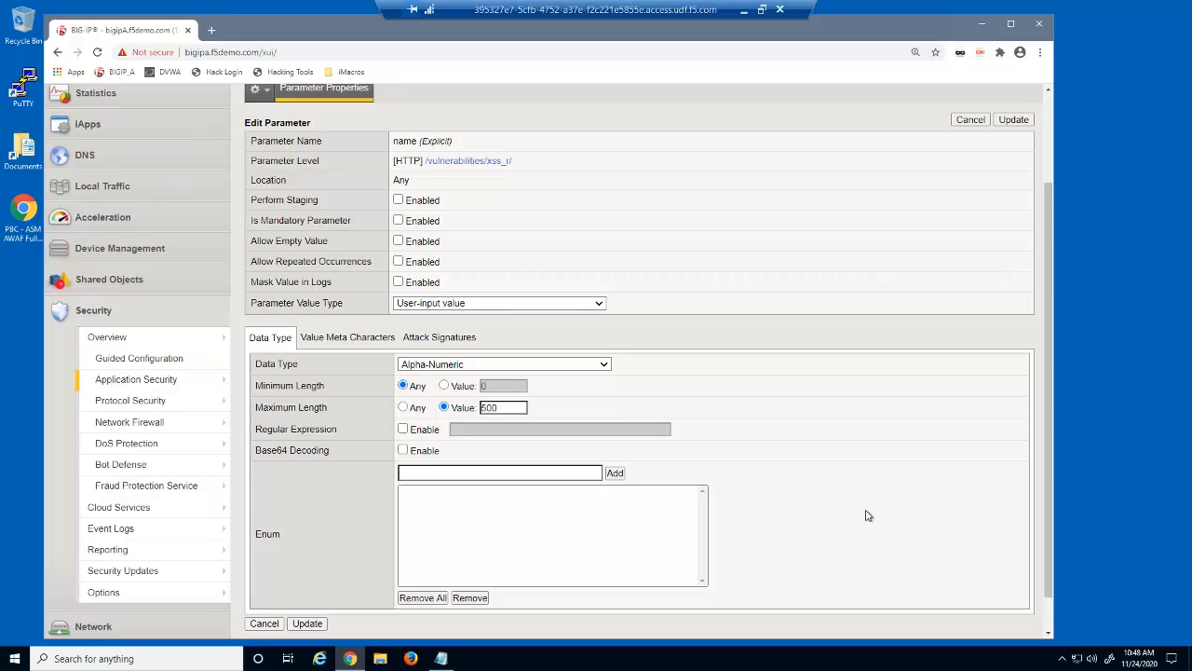
left_click(376, 337)
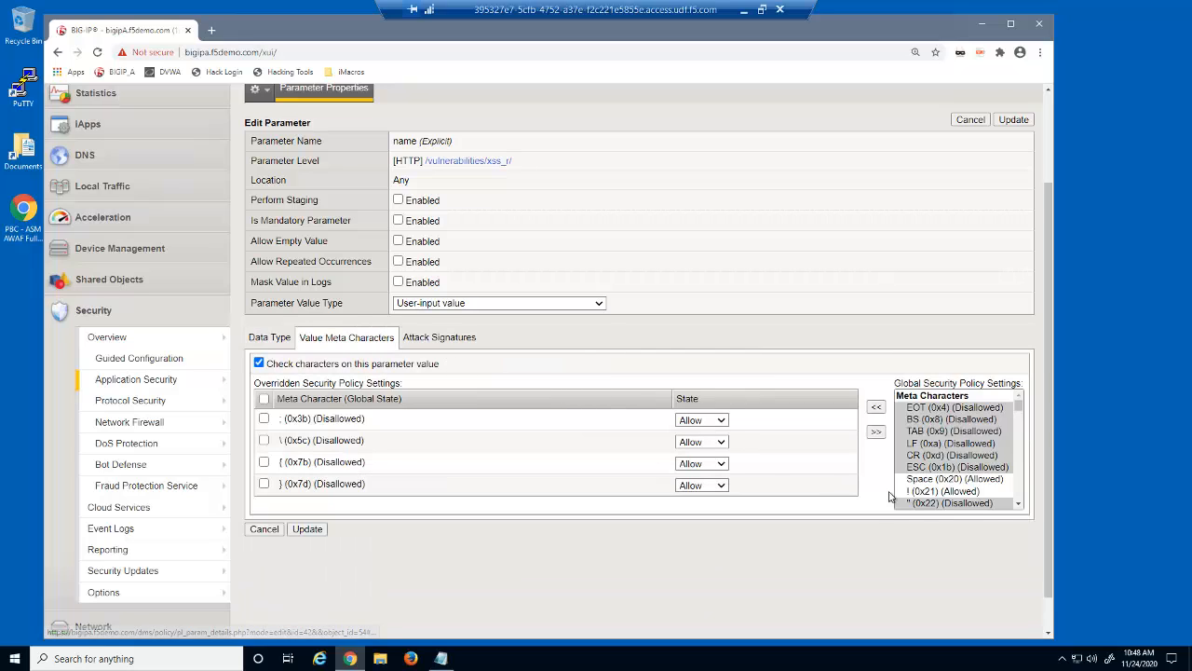
left_click(1019, 504)
left_click(1019, 504)
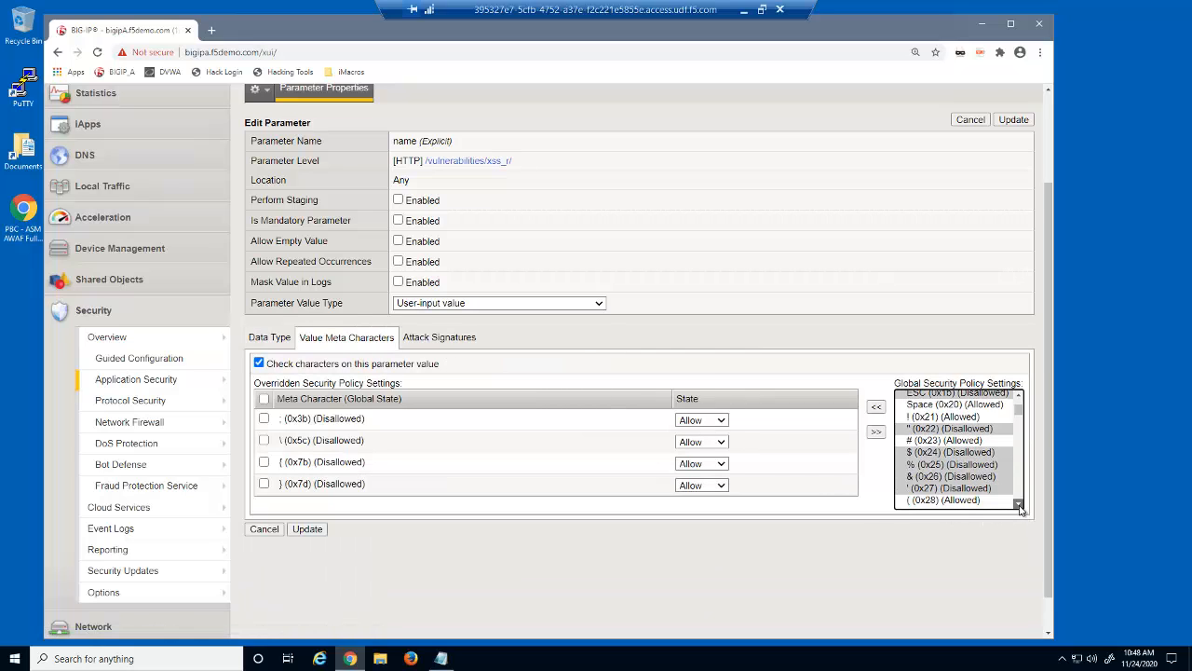
left_click(1018, 504)
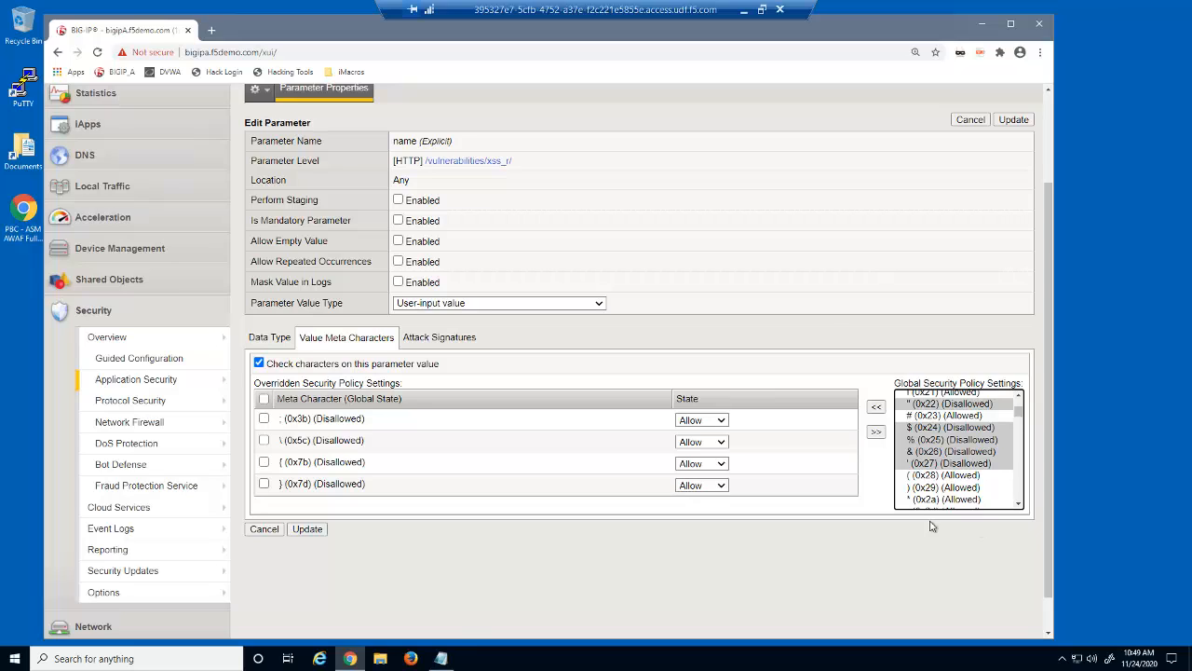
Open a new private Firefox window on the DVWA login page
right_click(411, 659)
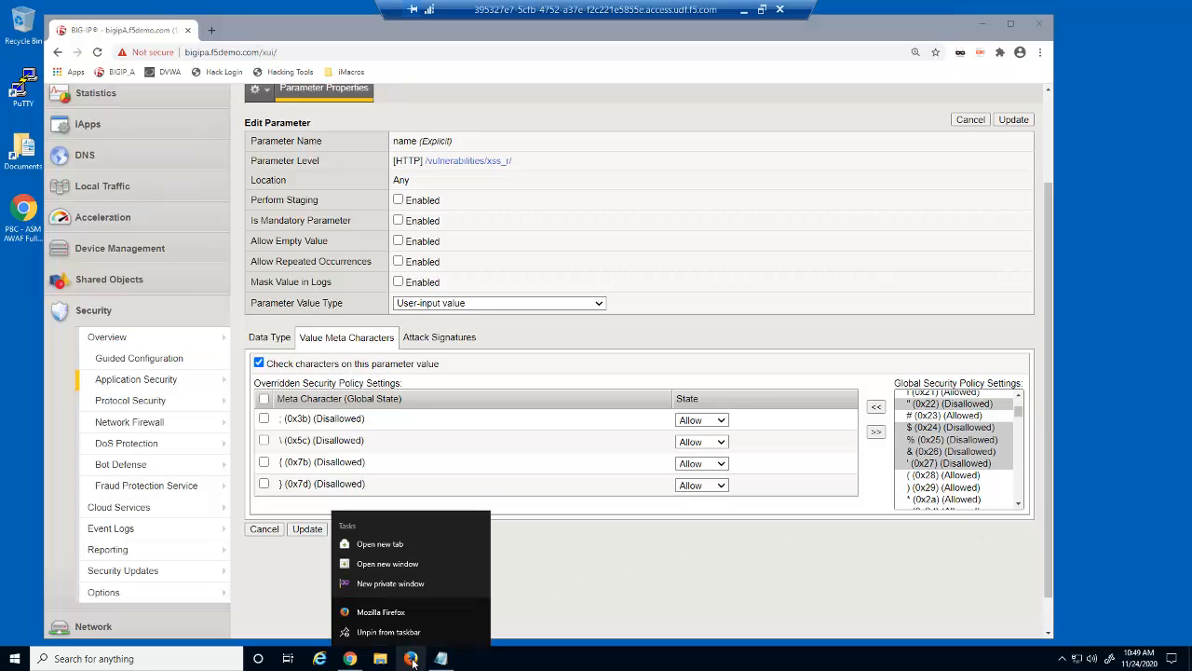
left_click(425, 584)
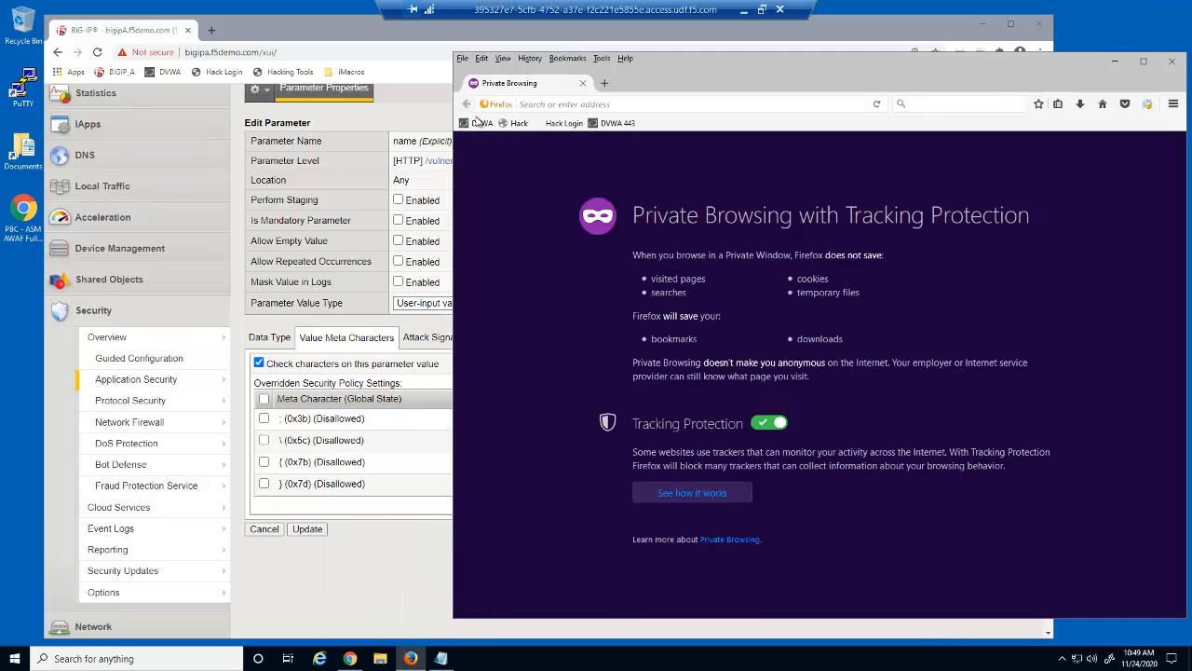
left_click(479, 123)
Log in to DVWA with the account's username and password, then go to SQL Injection
type("bobsmith")
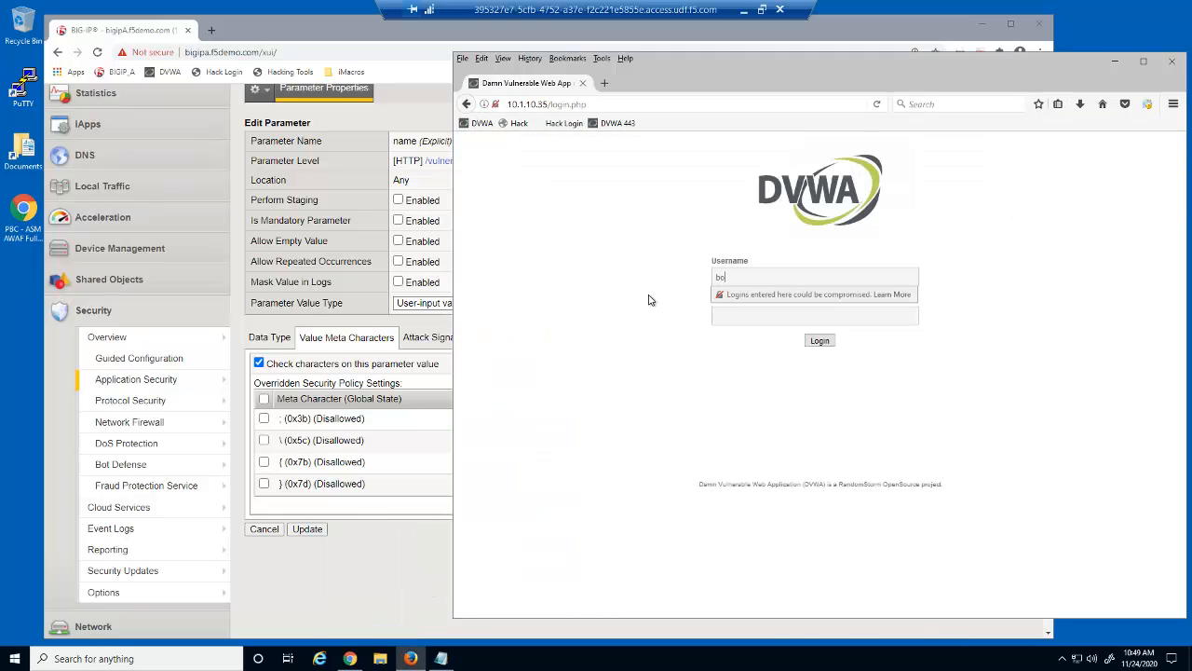
left_click(732, 316)
type("password")
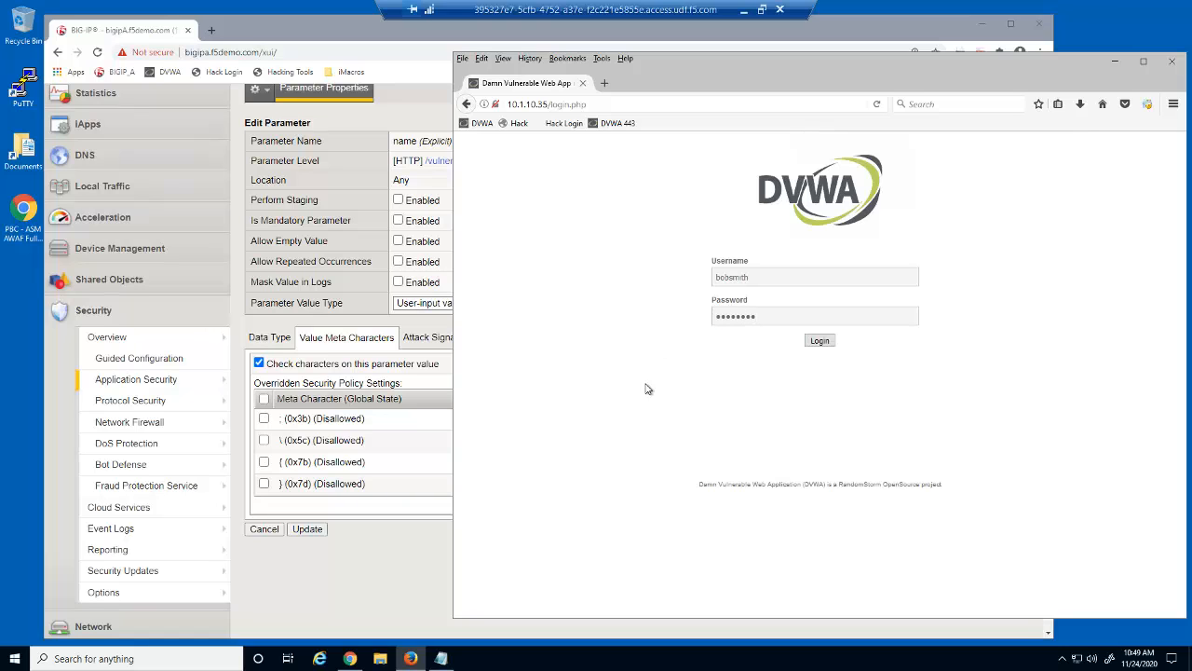
left_click(816, 341)
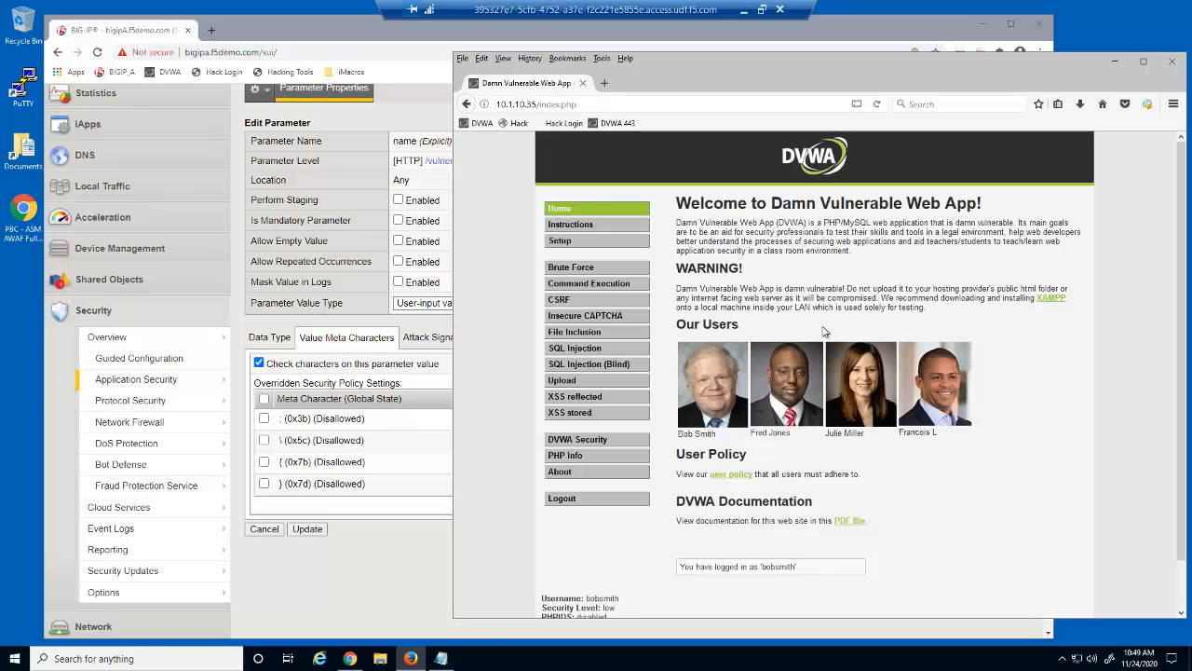
left_click(598, 352)
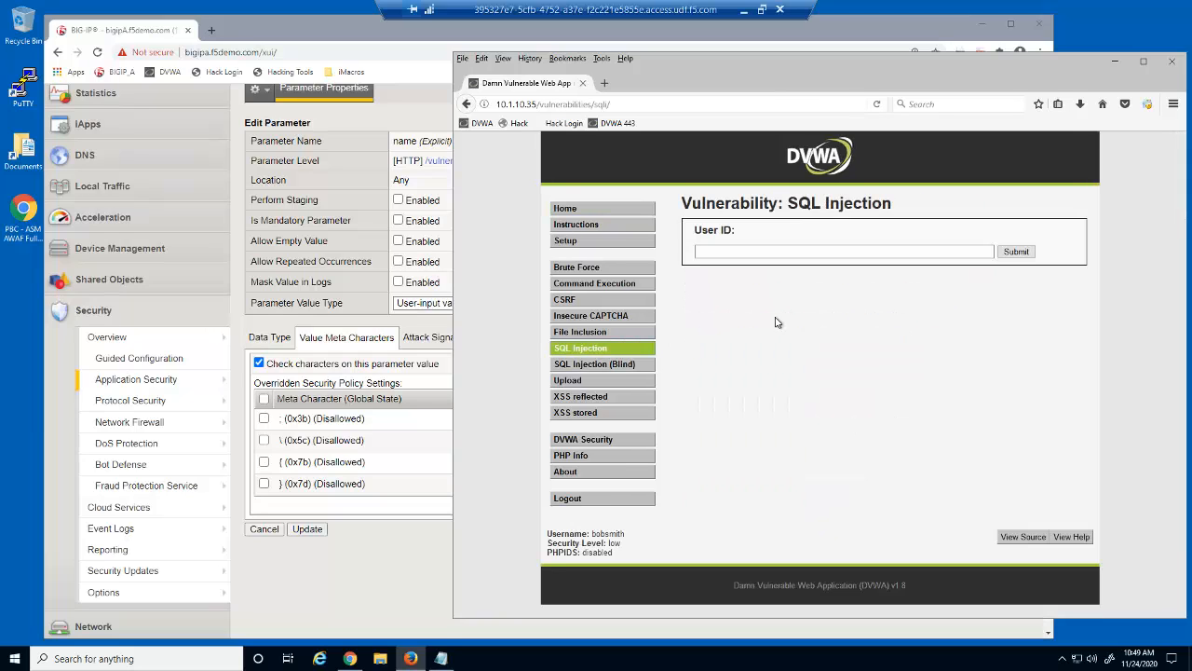
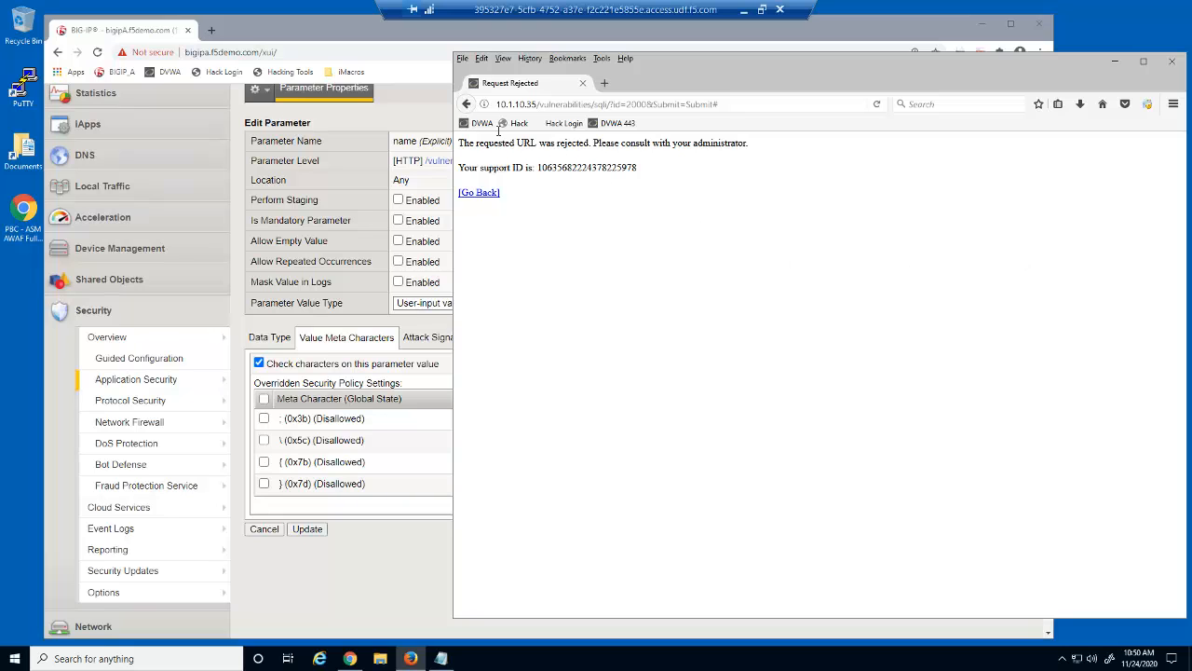
Leave the rejection notice via the DVWA bookmark and open the XSS (Reflected) page
left_click(483, 123)
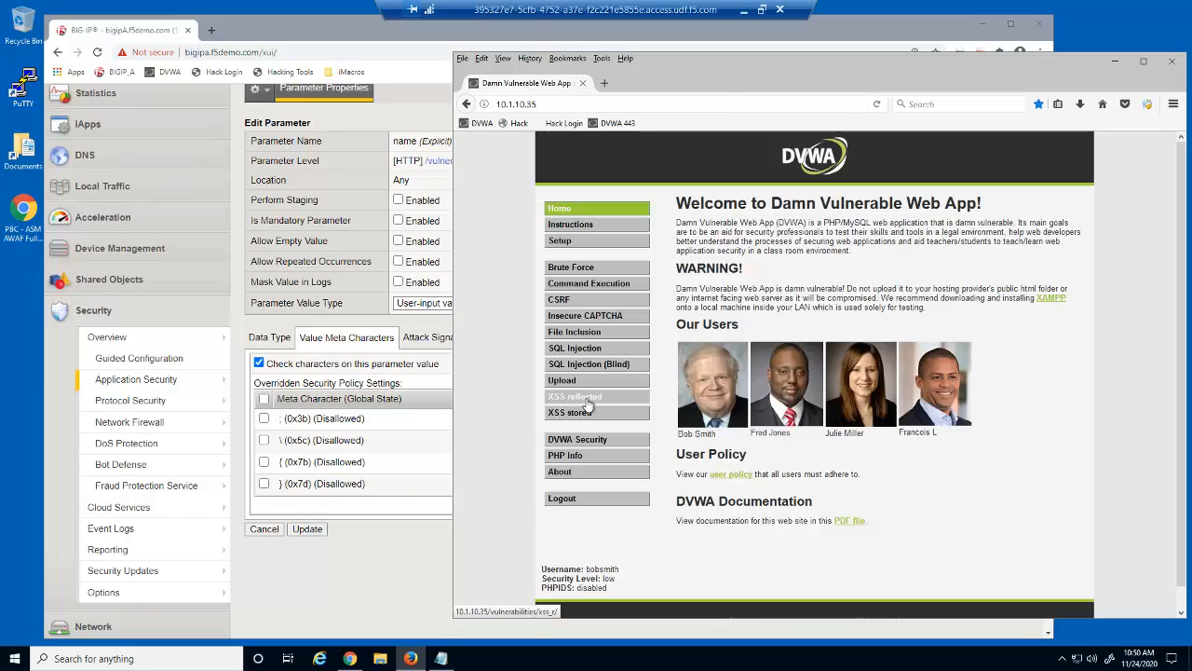
left_click(585, 400)
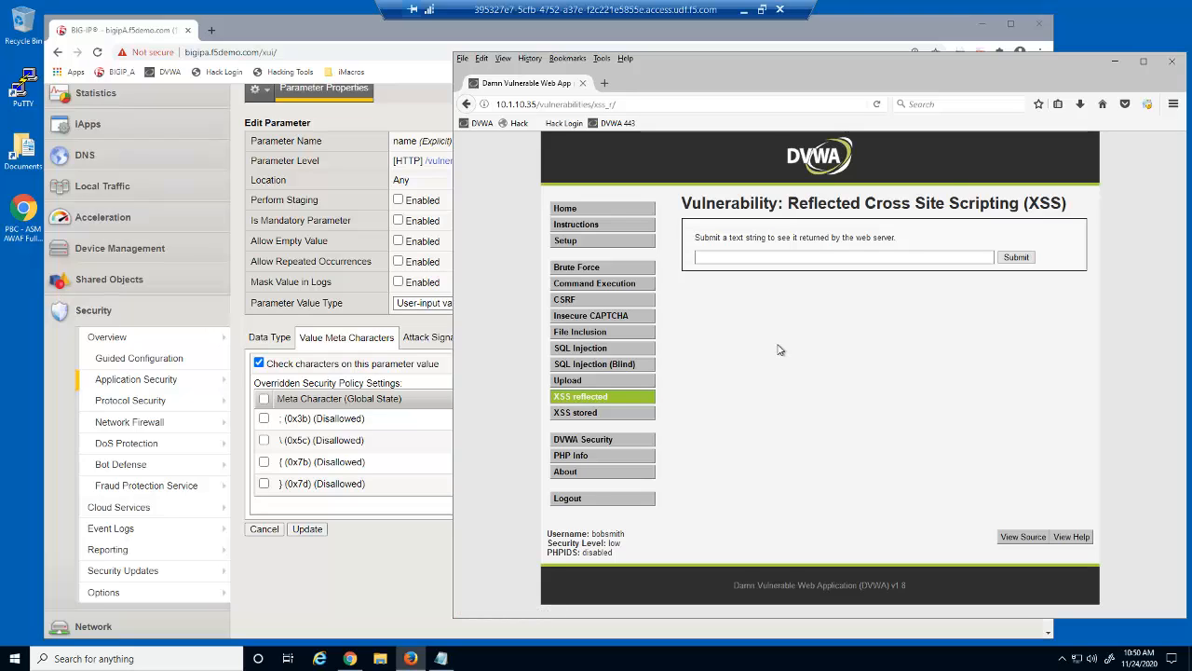
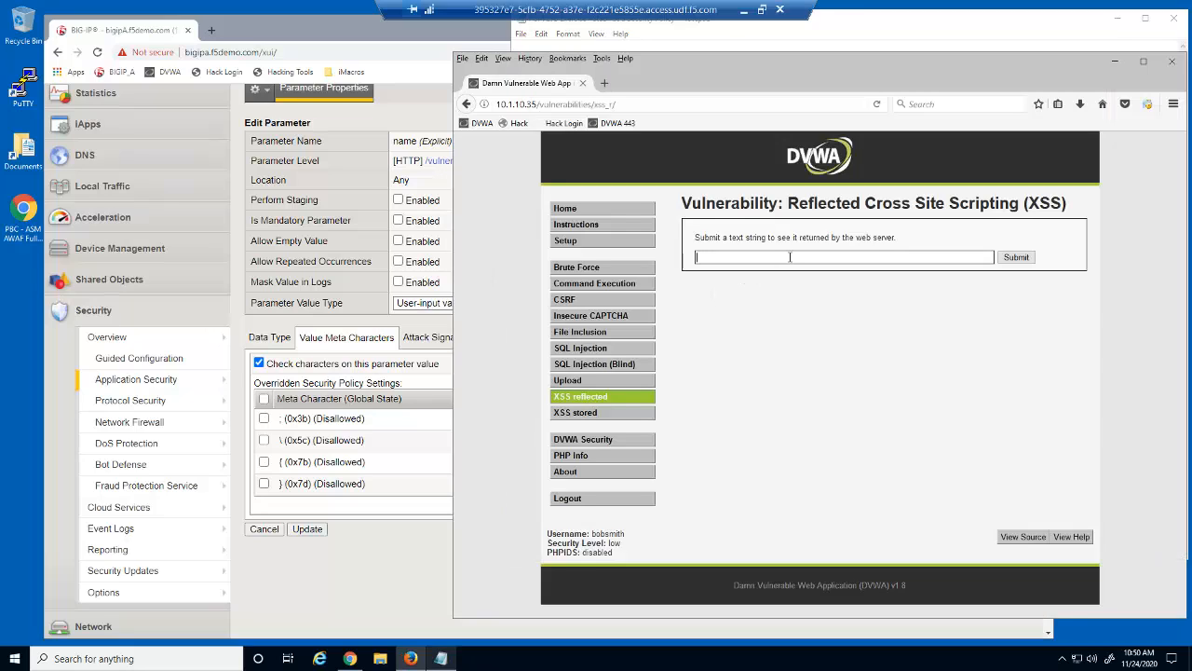
Submit the pasted Yamaha piano description on XSS (Reflected), see it rejected, then return to DVWA
right_click(790, 257)
left_click(820, 309)
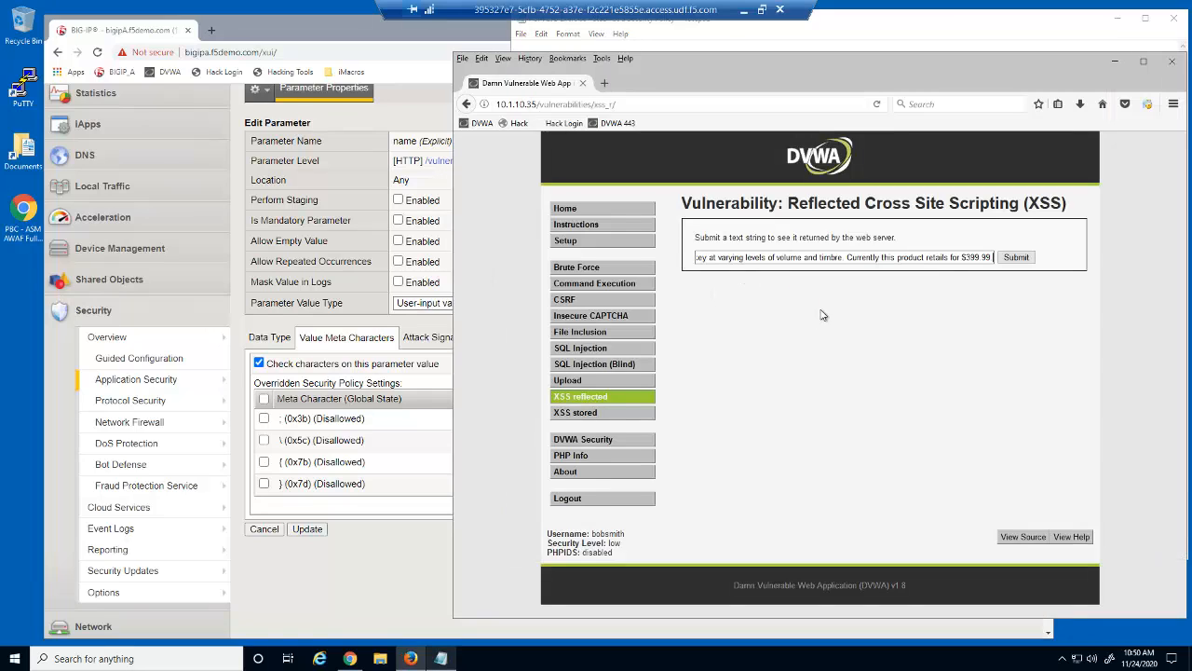
left_click(1018, 258)
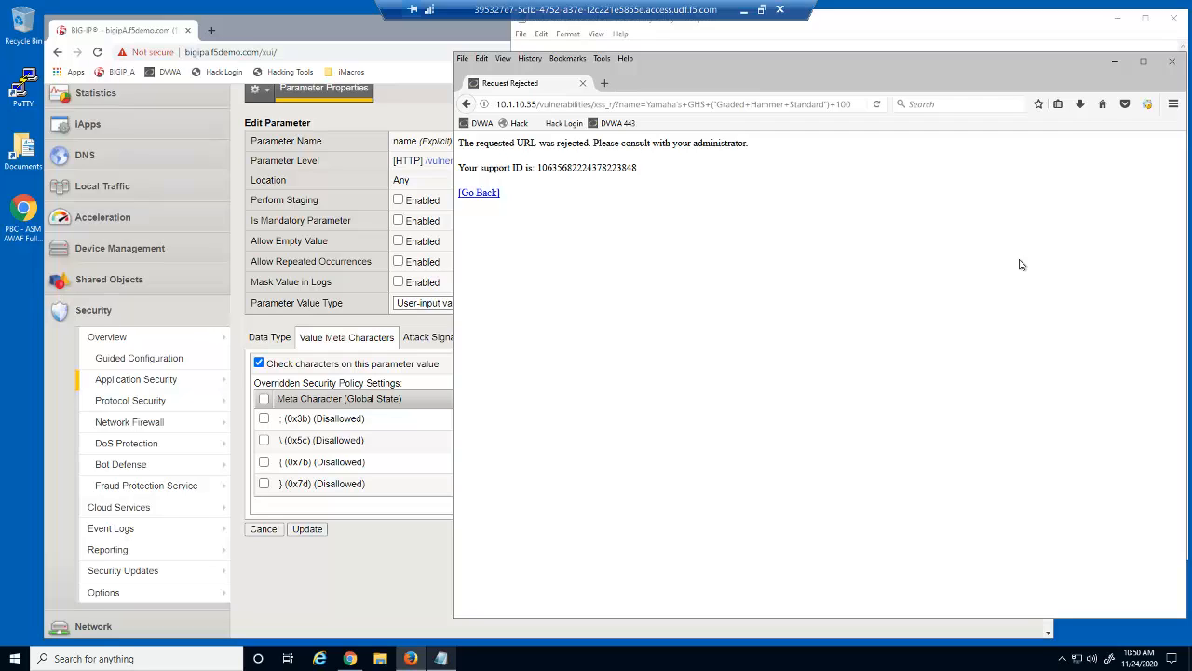
left_click(478, 123)
Open the XSS (Stored) page and enter 'Request' in the Headline field
left_click(576, 414)
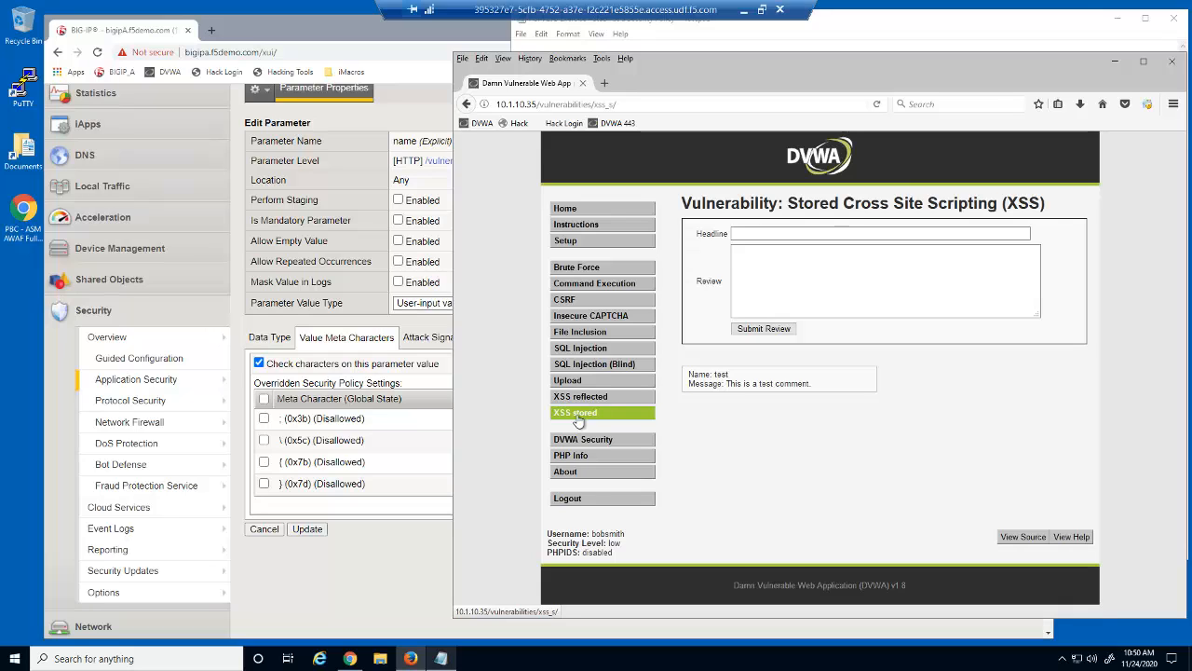
left_click(829, 233)
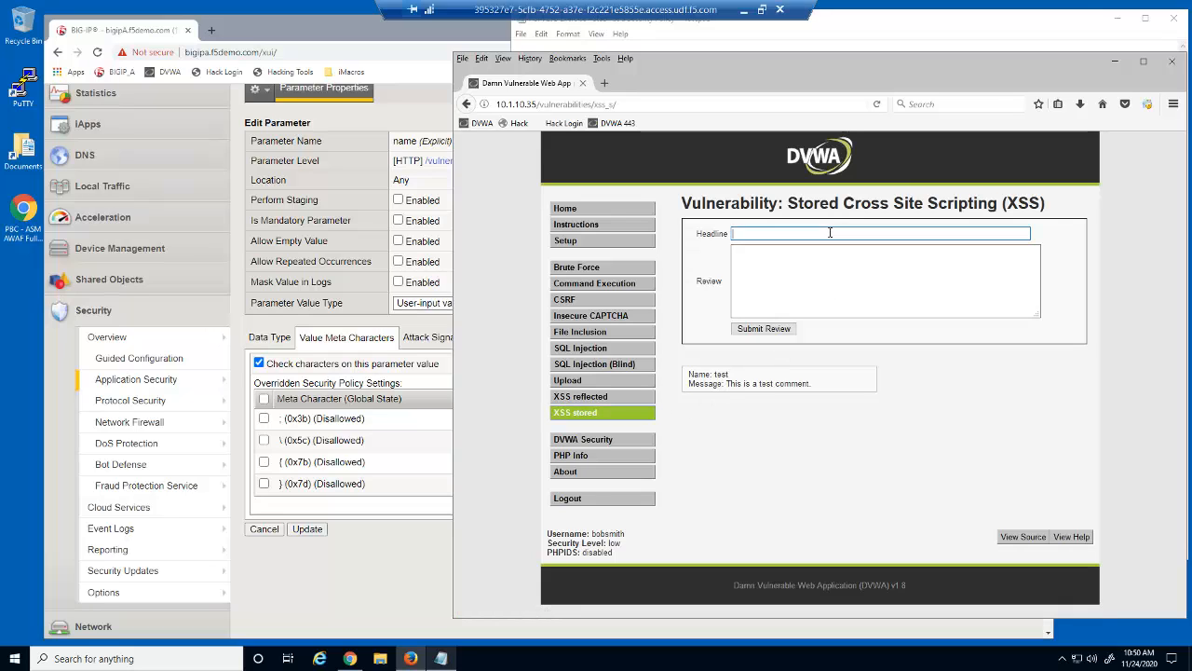
left_click(677, 283)
type("Request")
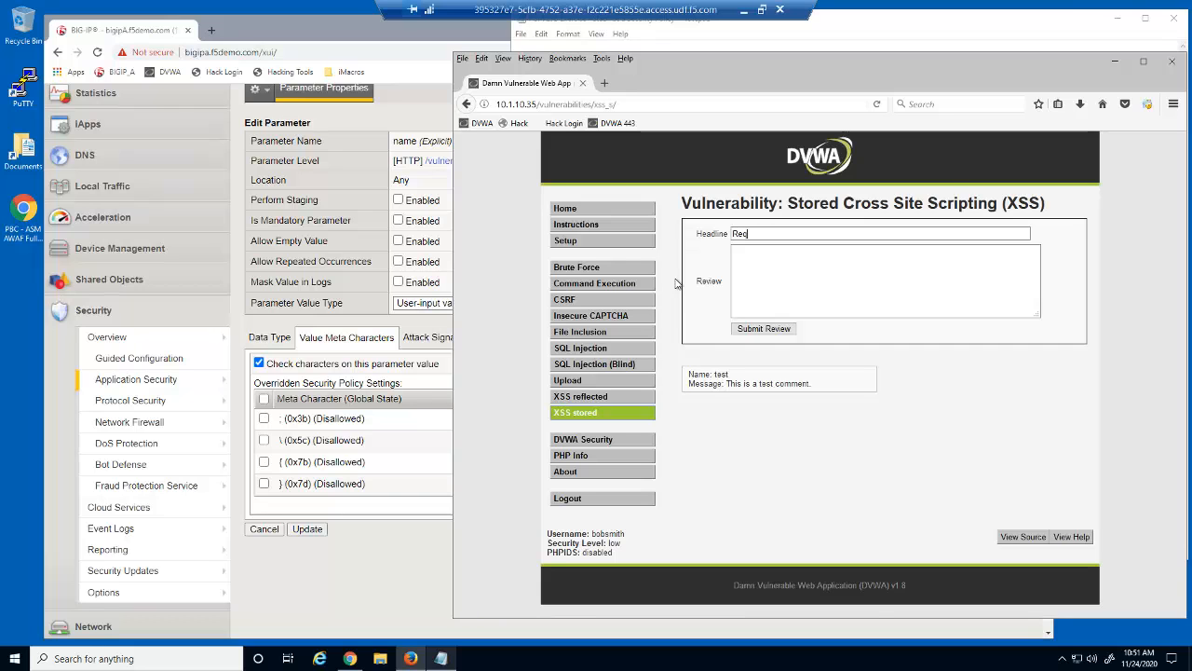
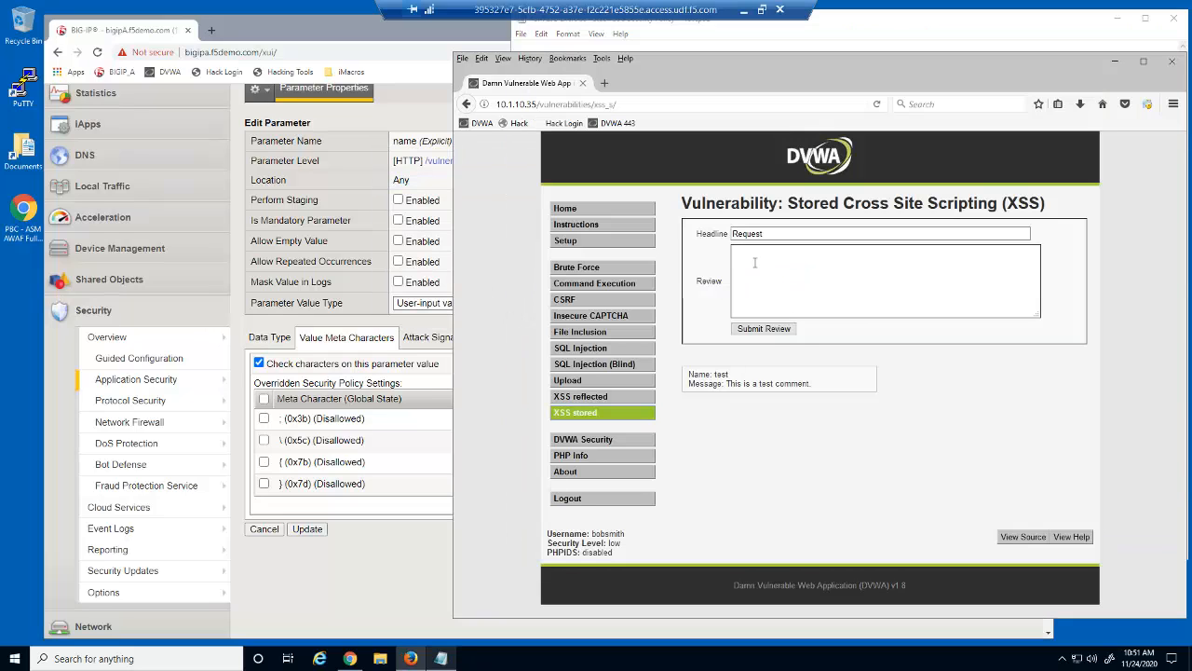
Paste 'Is the outdoor grill really $560?' as the stored-XSS review, submit, and confirm it's rejected
right_click(755, 253)
left_click(805, 312)
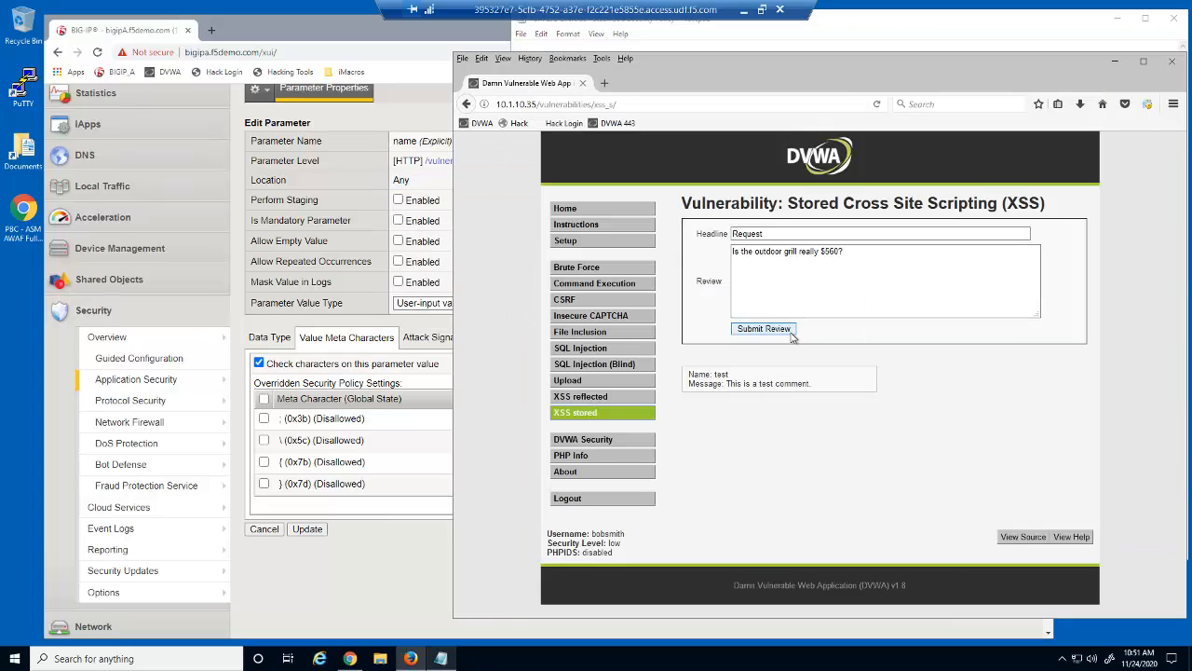
left_click(766, 329)
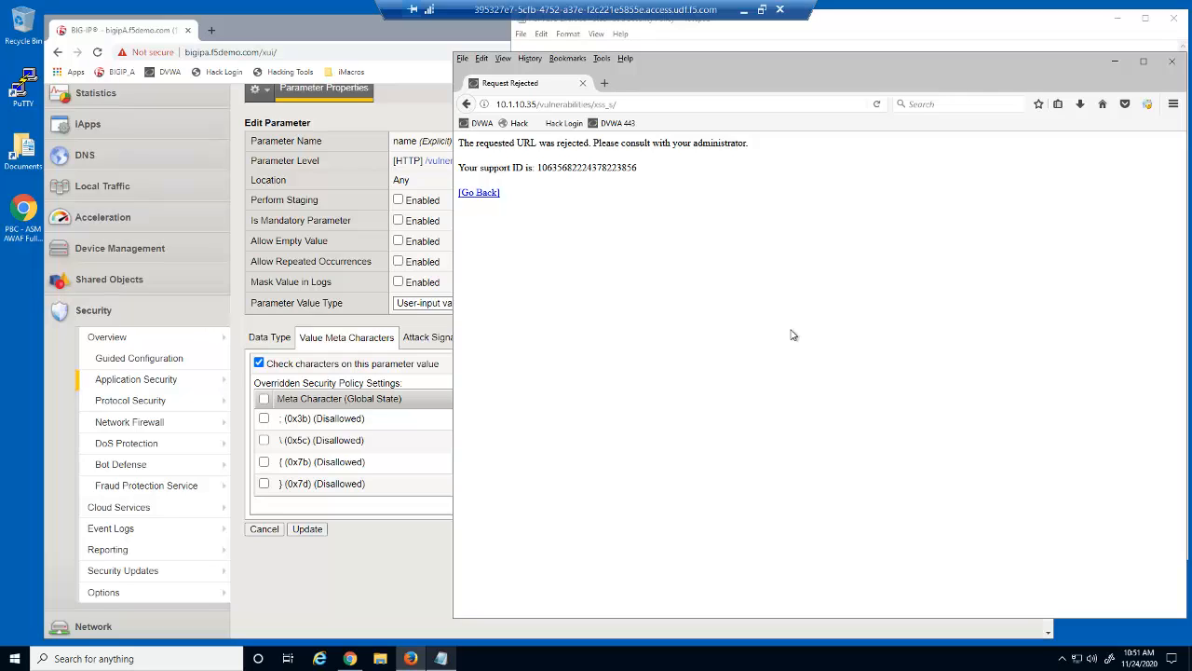
Close Firefox and return to the BIG-IP dvwa_security_policy Parameters List with 23 entries
left_click(1173, 62)
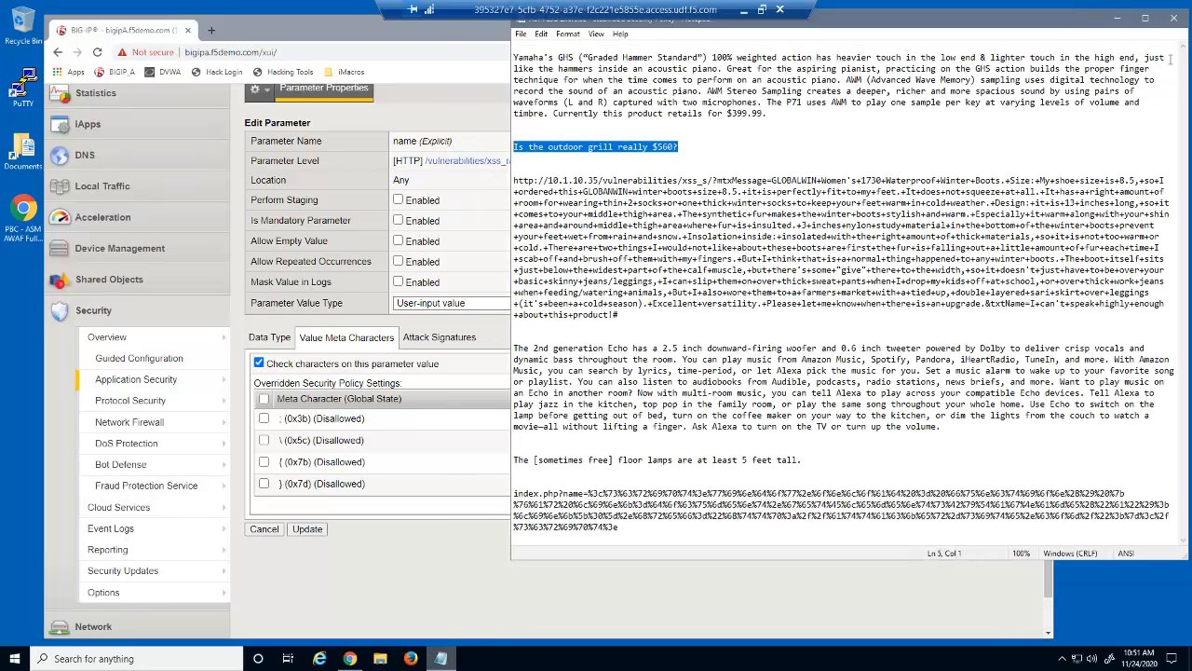
left_click(998, 590)
left_click_drag(1050, 559, 1050, 470)
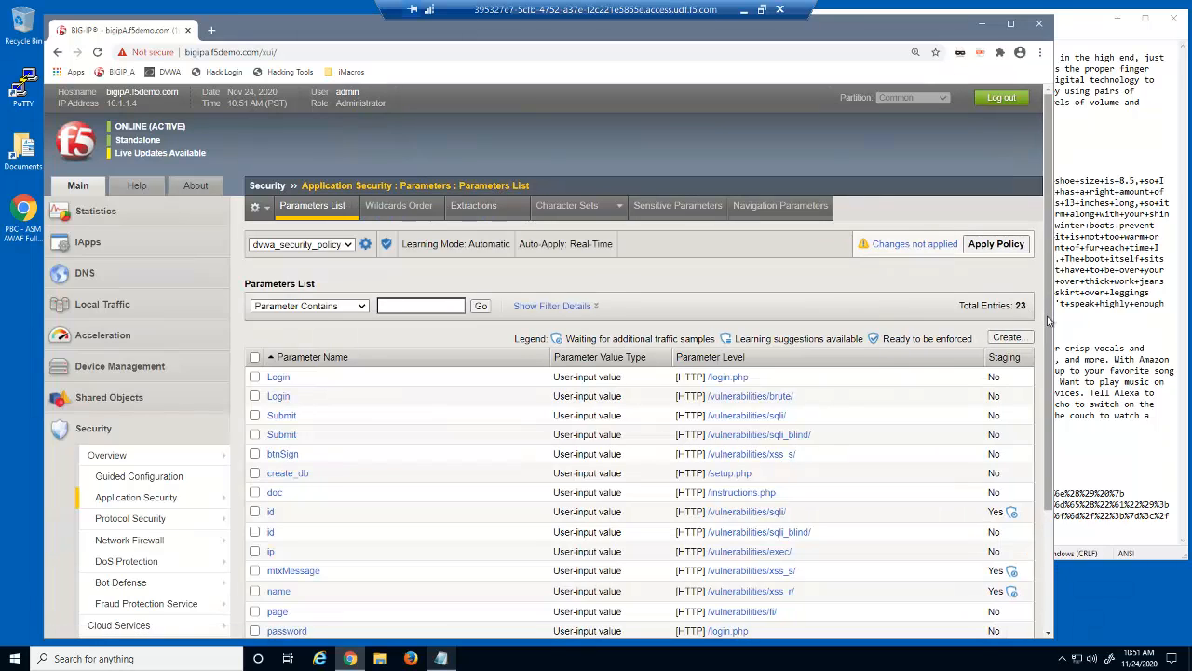
left_click_drag(1047, 320, 1043, 419)
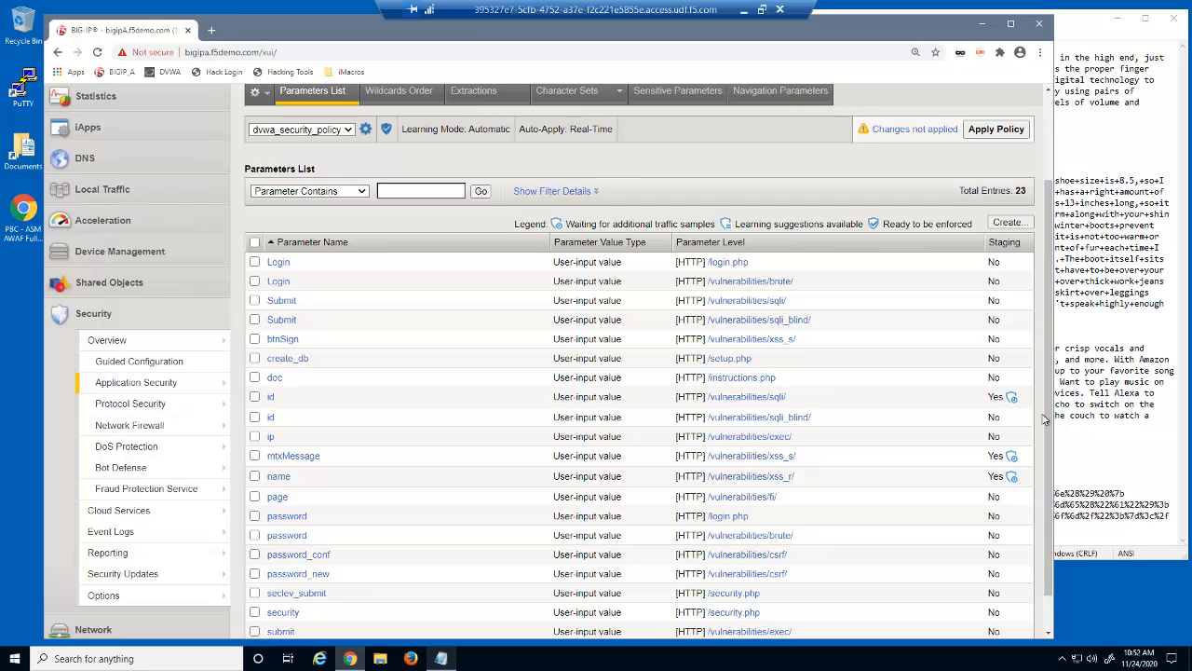
left_click(270, 399)
scroll(1055, 547, "down", 1)
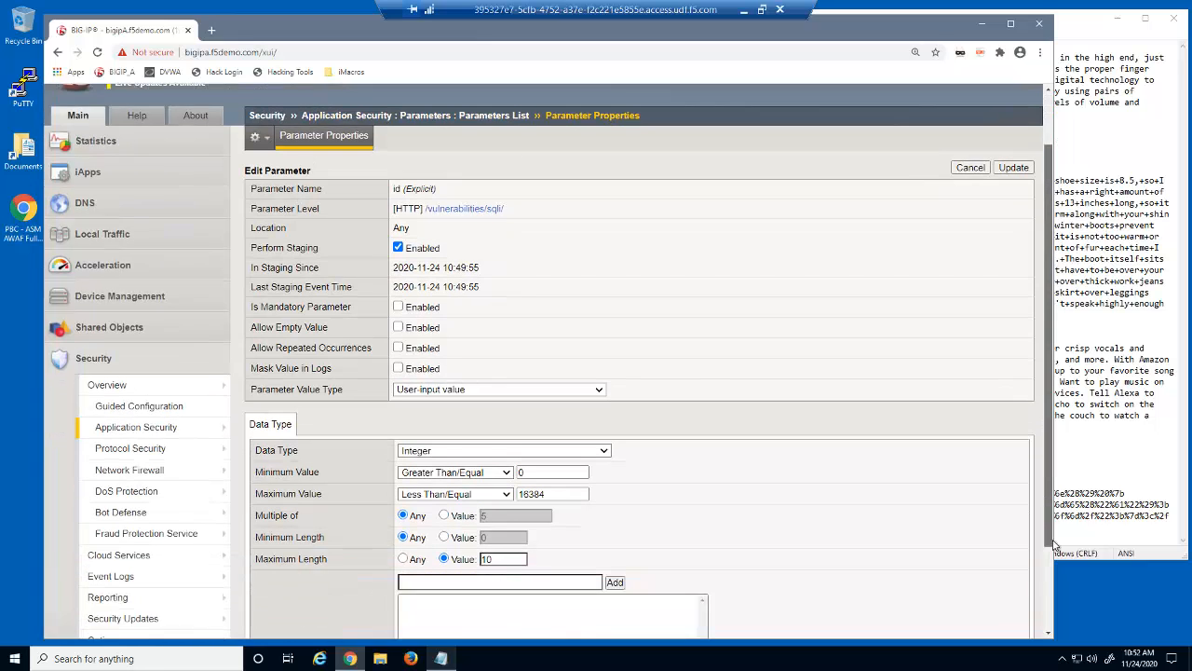
scroll(1055, 547, "down", 1)
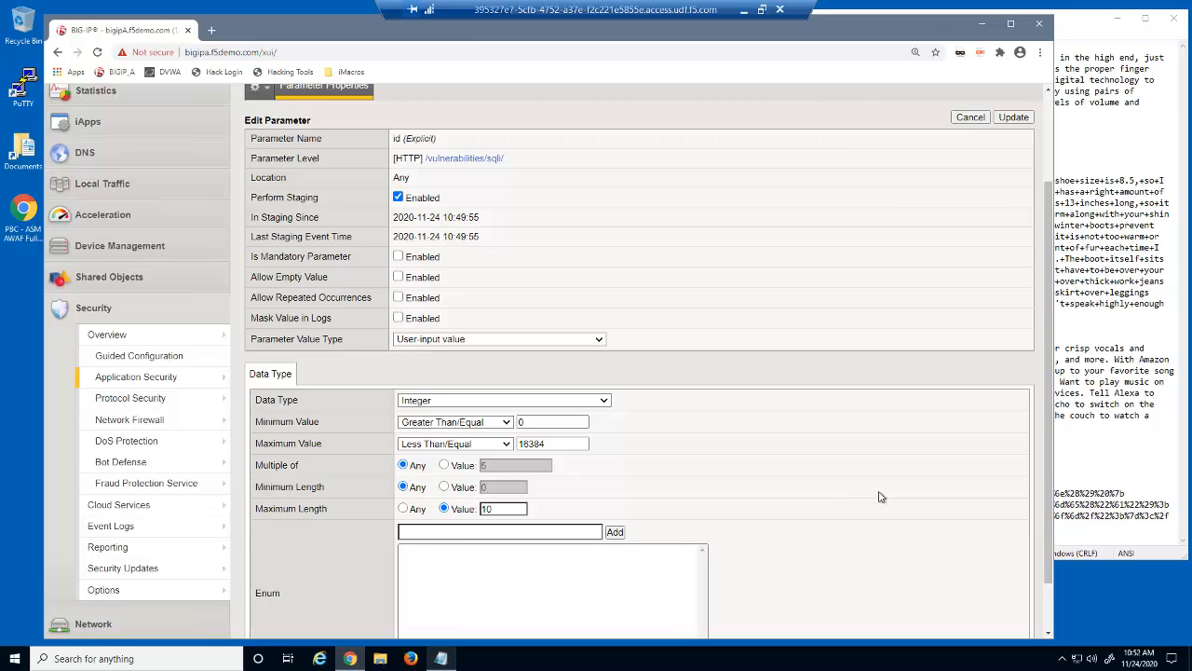
left_click_drag(1045, 491, 1043, 394)
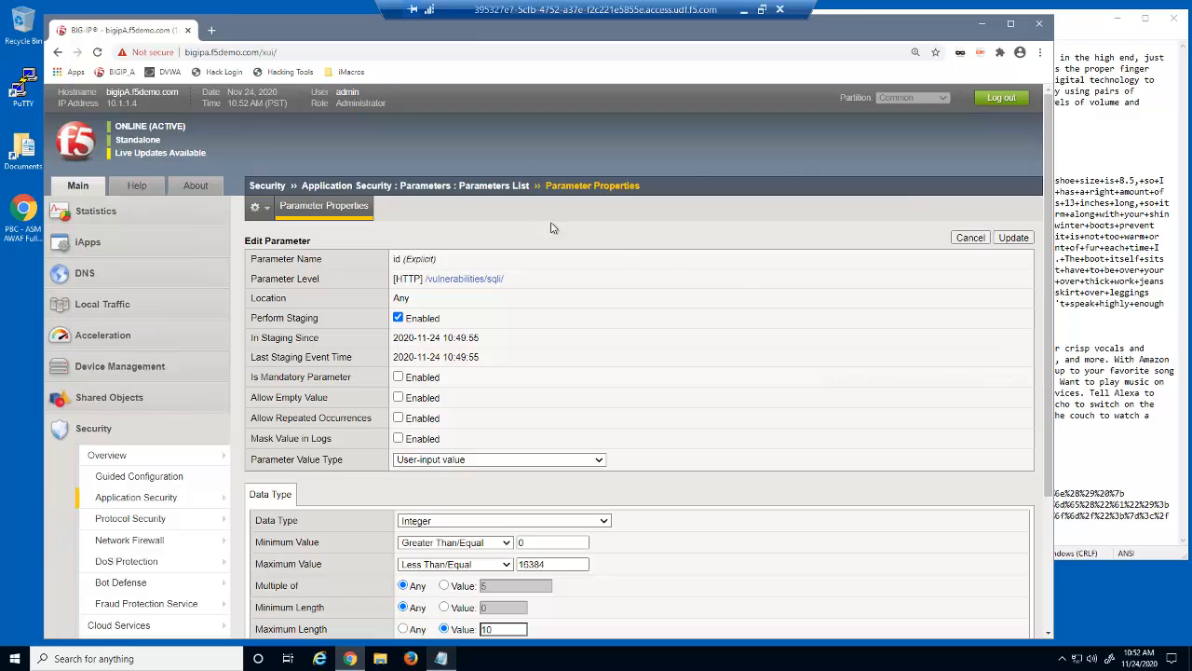
left_click(494, 187)
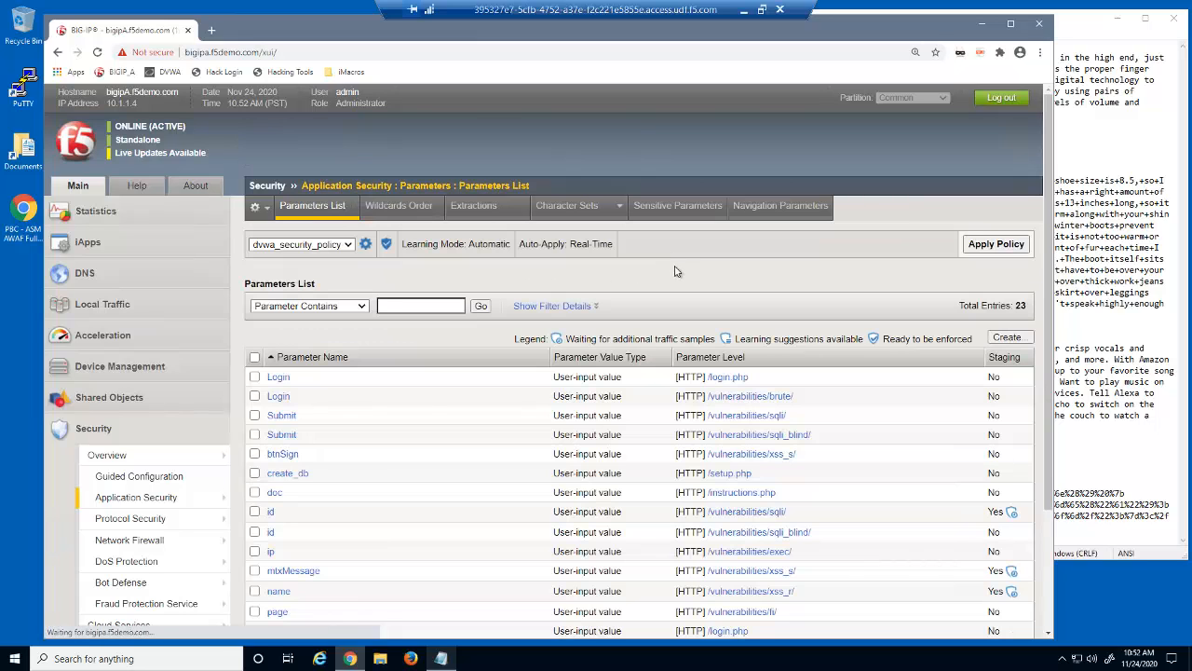
left_click(316, 569)
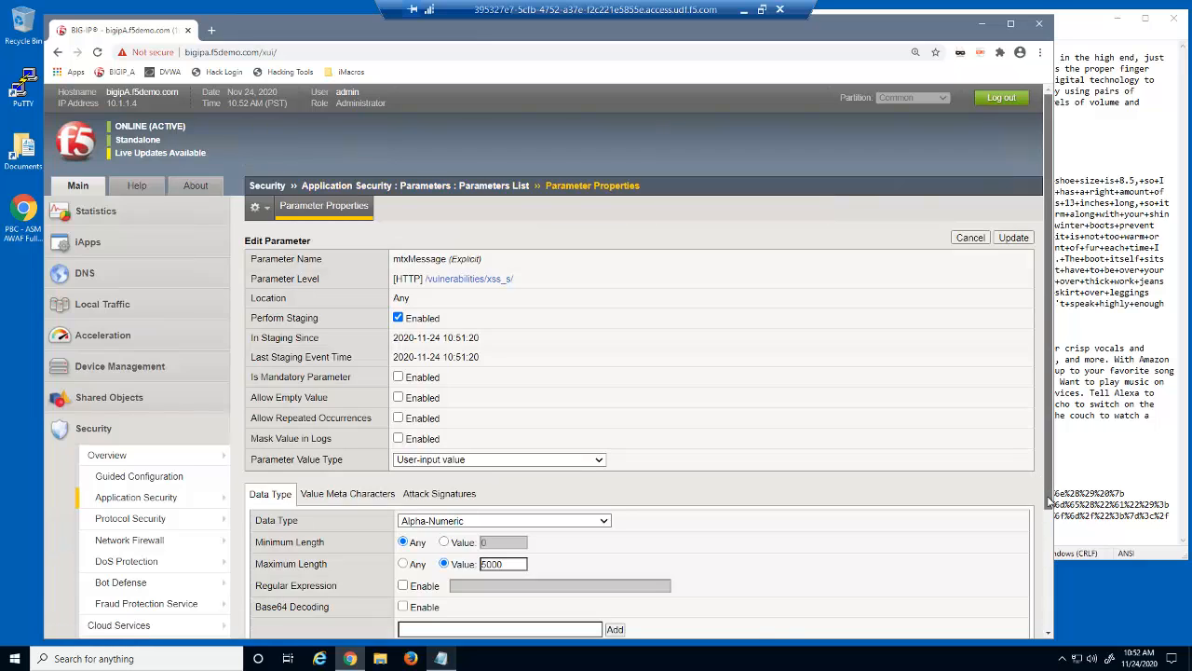
scroll(1025, 475, "down", 2)
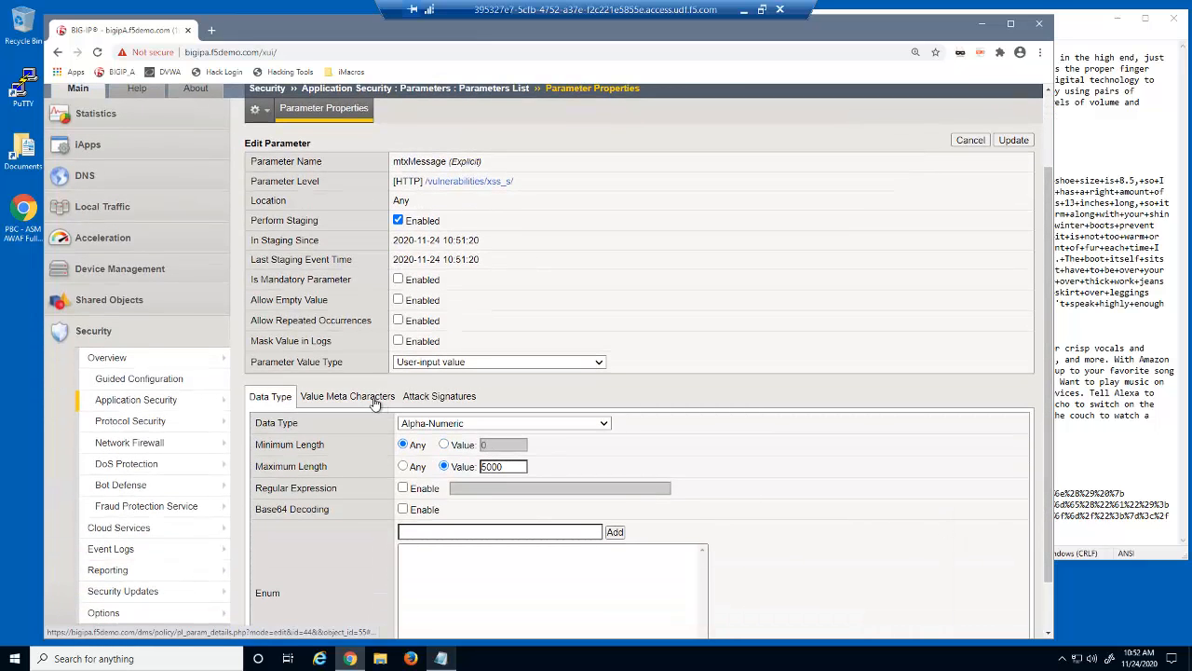
left_click(379, 401)
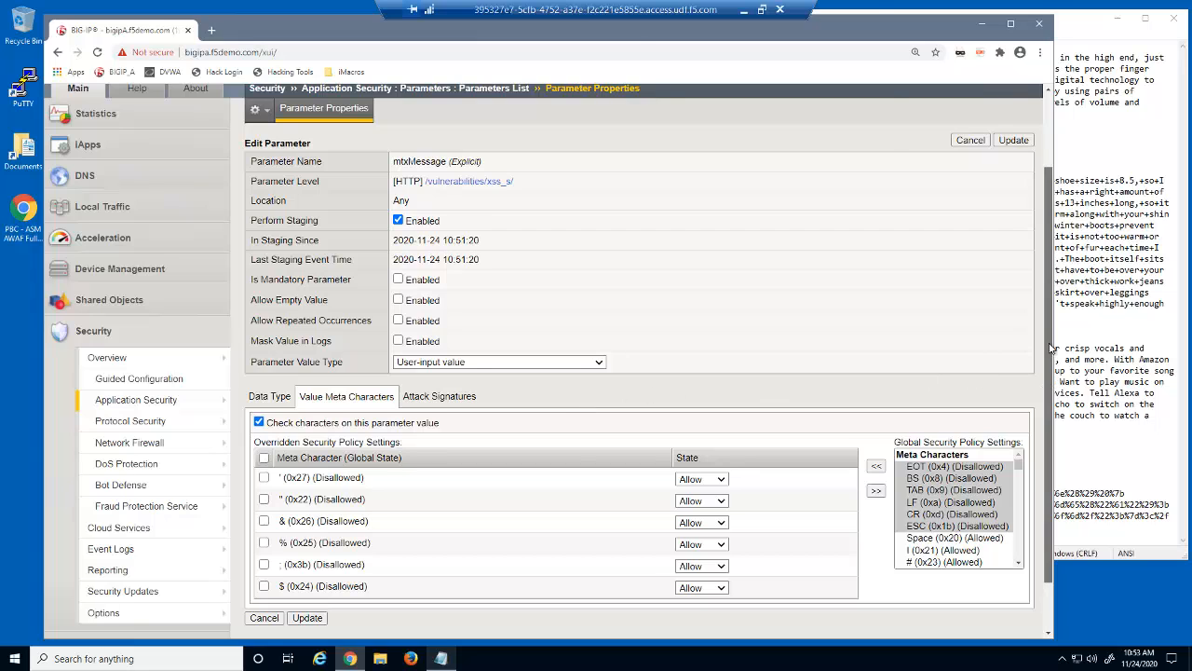
scroll(1025, 386, "up", 2)
left_click(498, 186)
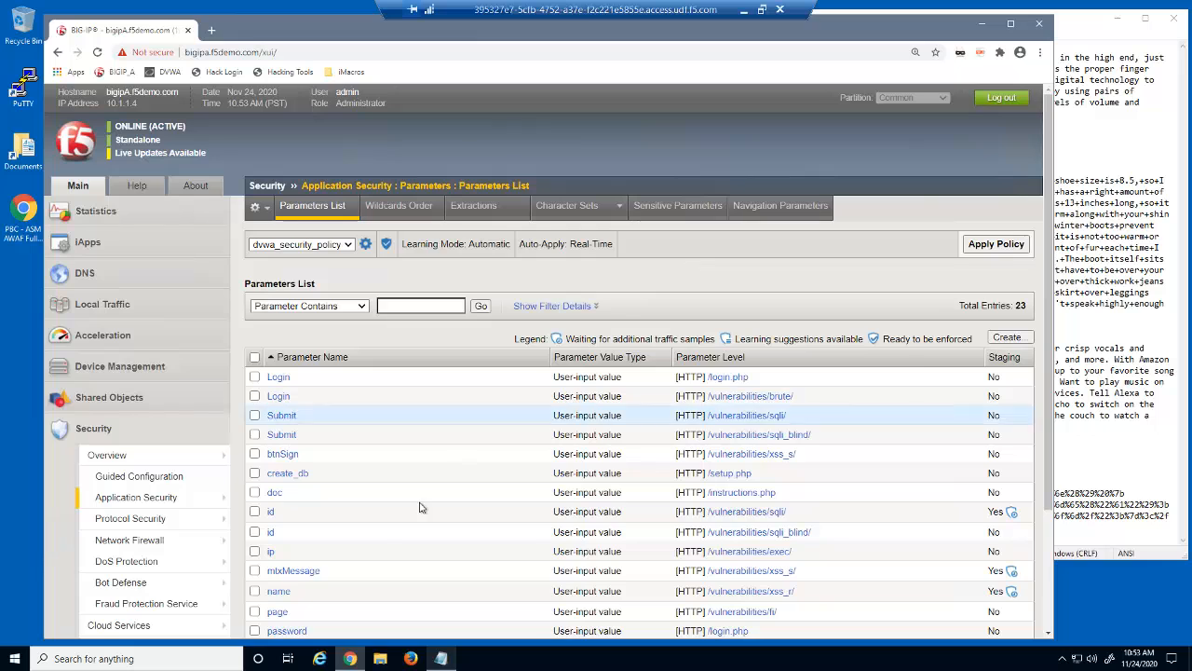
Show the /vulnerabilities/xss_r/ name parameter's value meta characters, with ; \ { } ' % & $ allowed
left_click(278, 591)
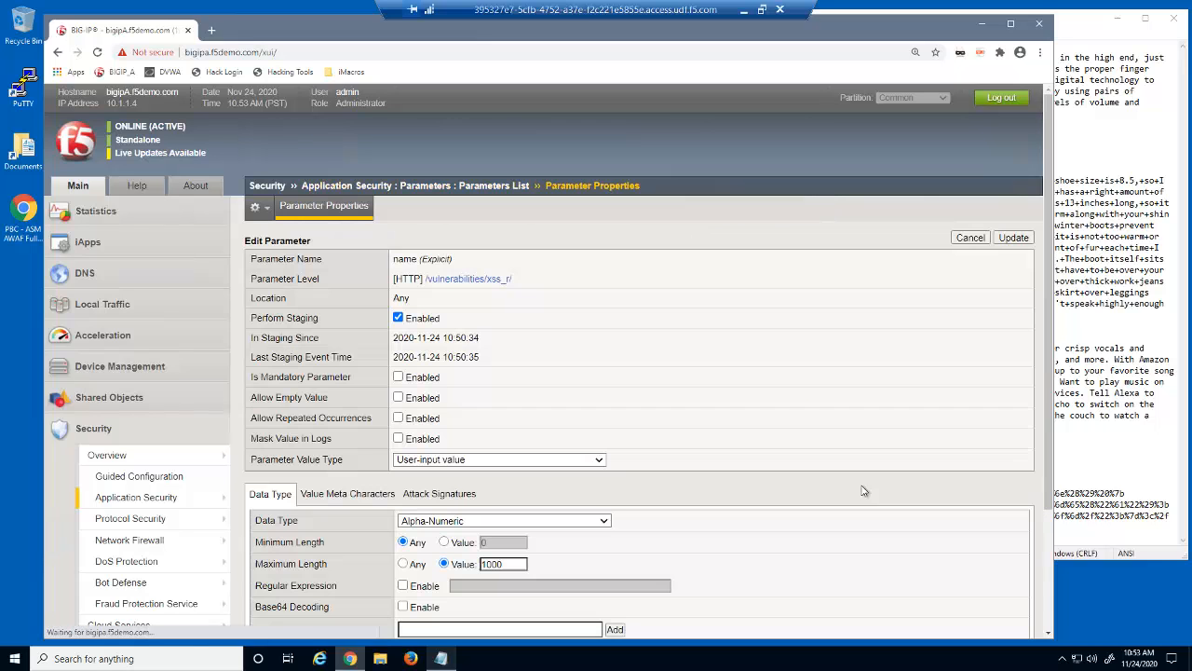
scroll(1043, 585, "down", 2)
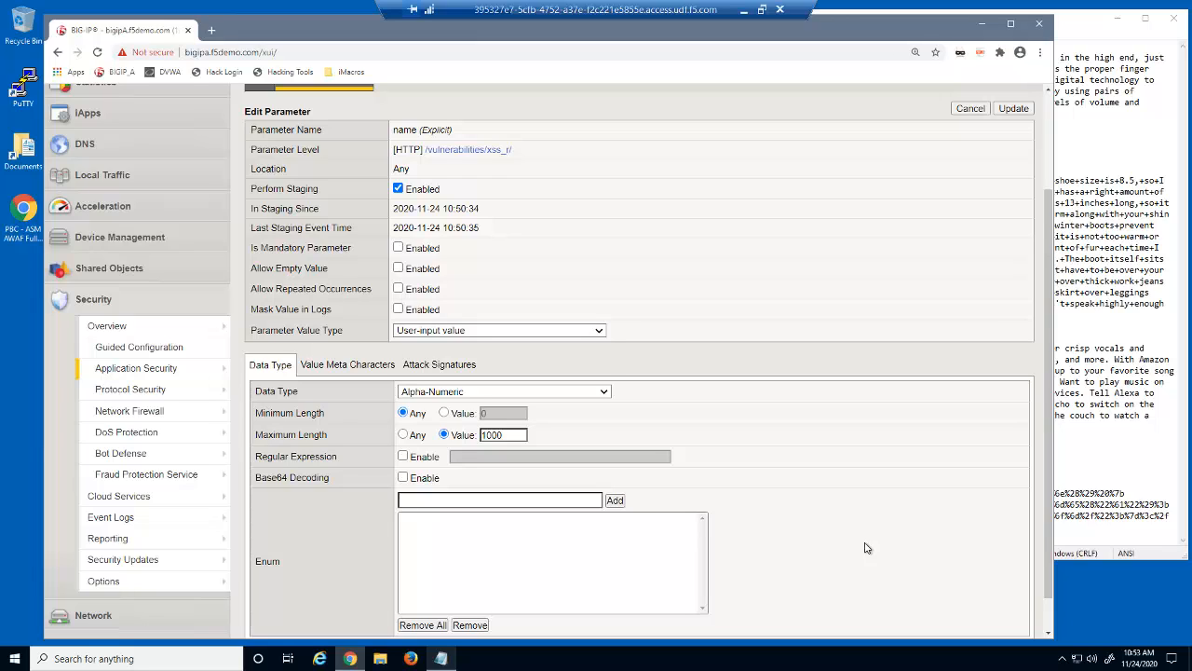
left_click(374, 368)
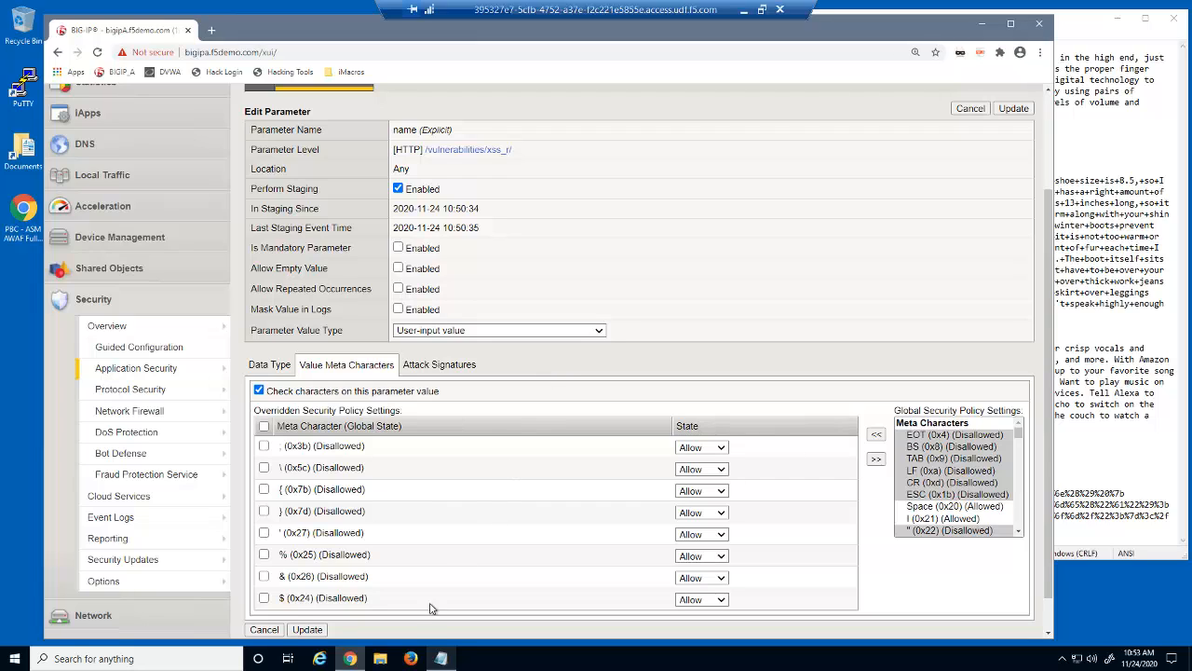
Open a new private Firefox window and load the DVWA login page from the bookmark
left_click(410, 658)
right_click(411, 659)
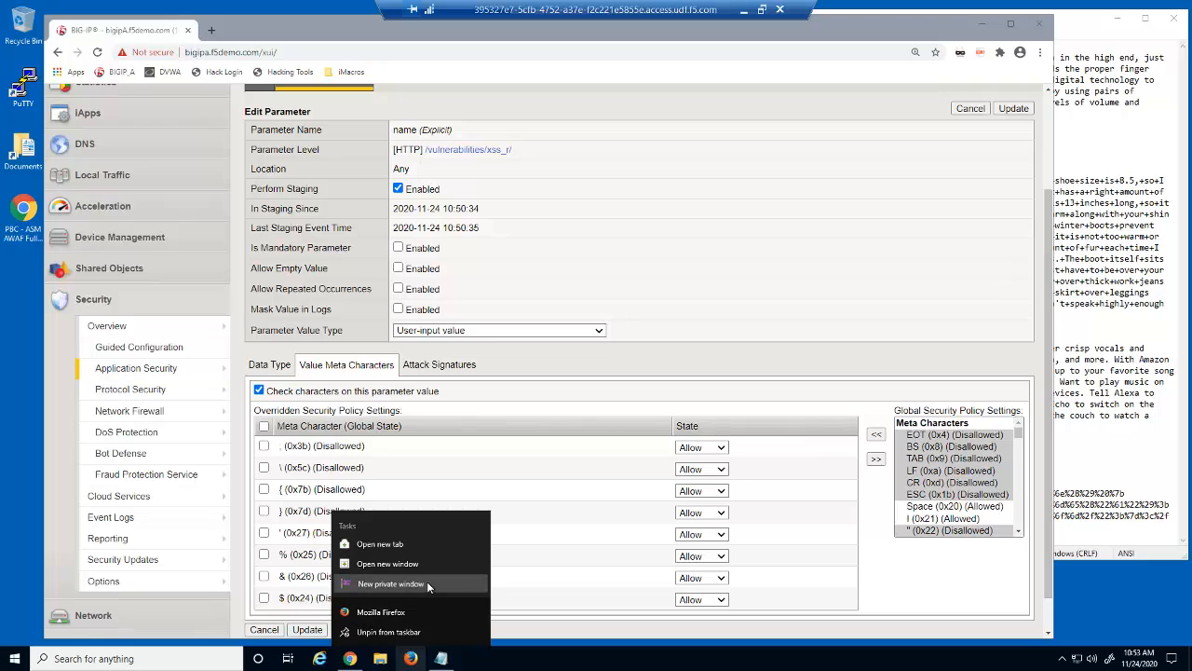
left_click(427, 581)
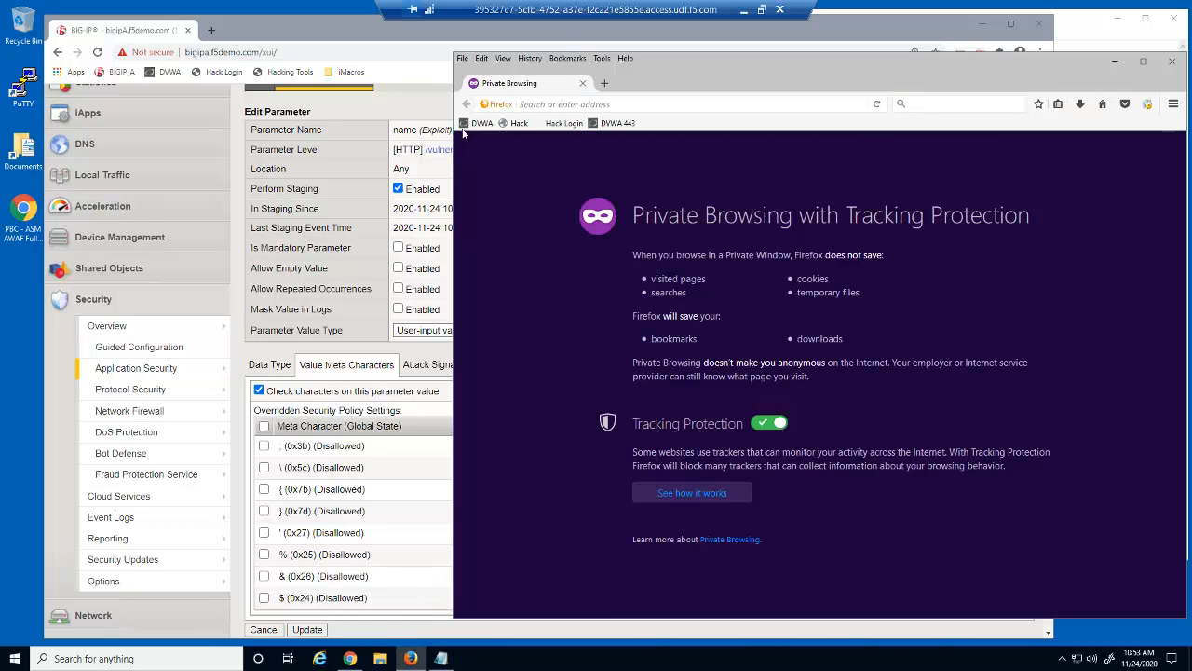
left_click(481, 123)
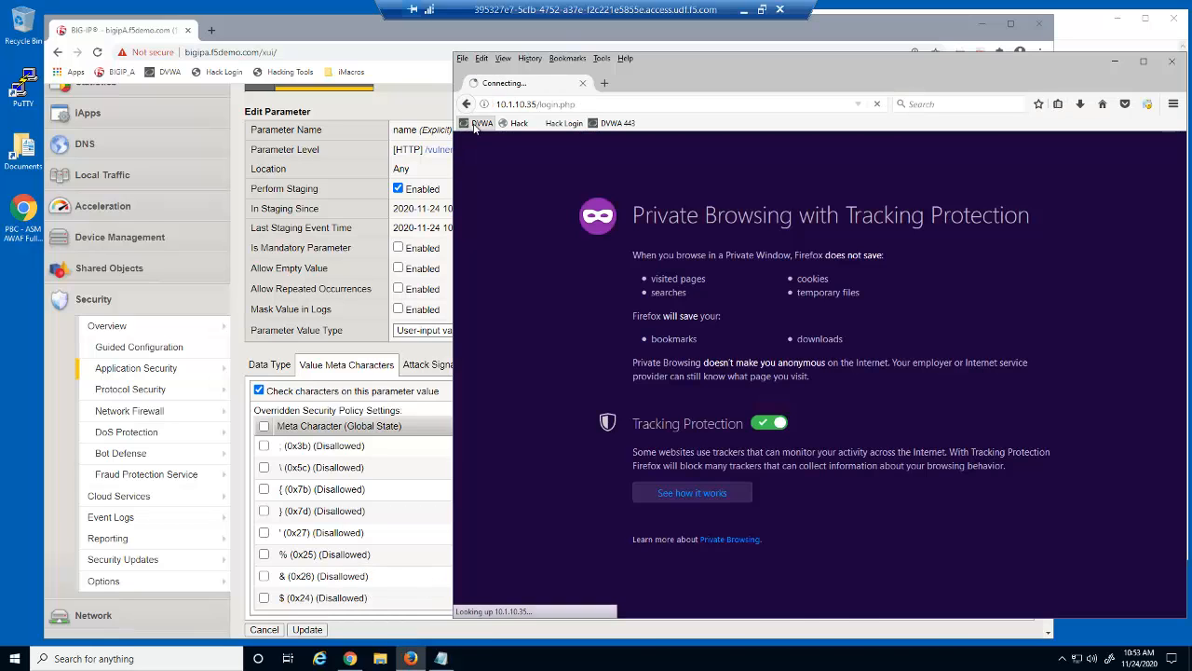
Log in to DVWA with the user's username and password, then open SQL Injection
left_click(723, 277)
type("bobsmith")
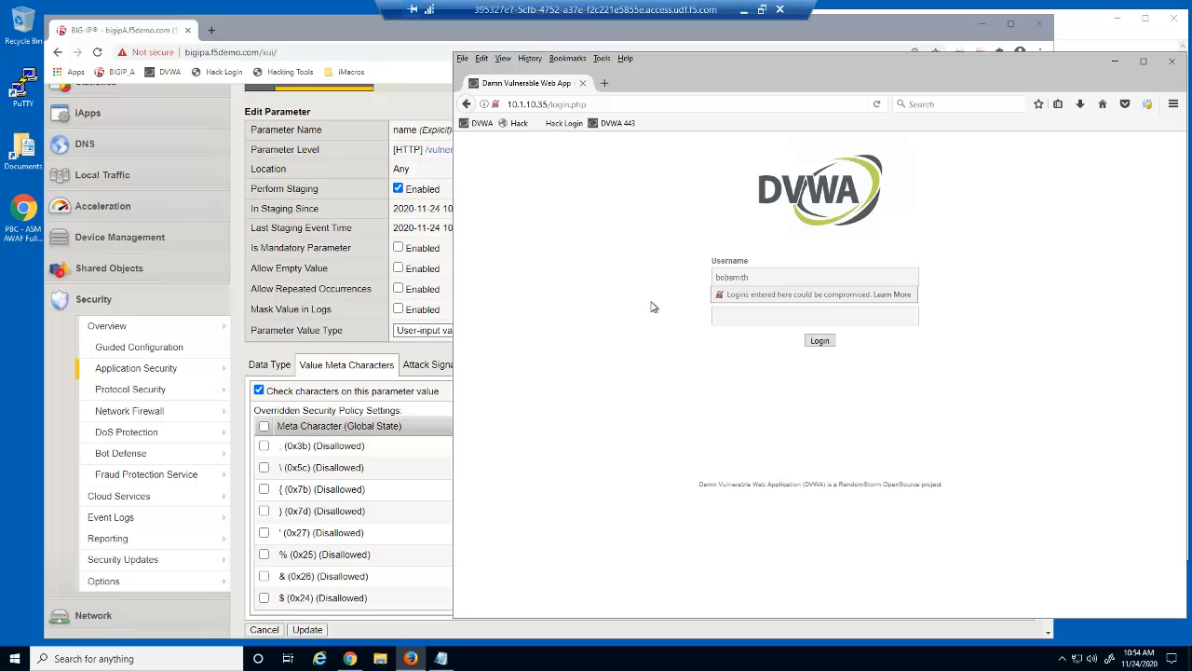
key("Tab")
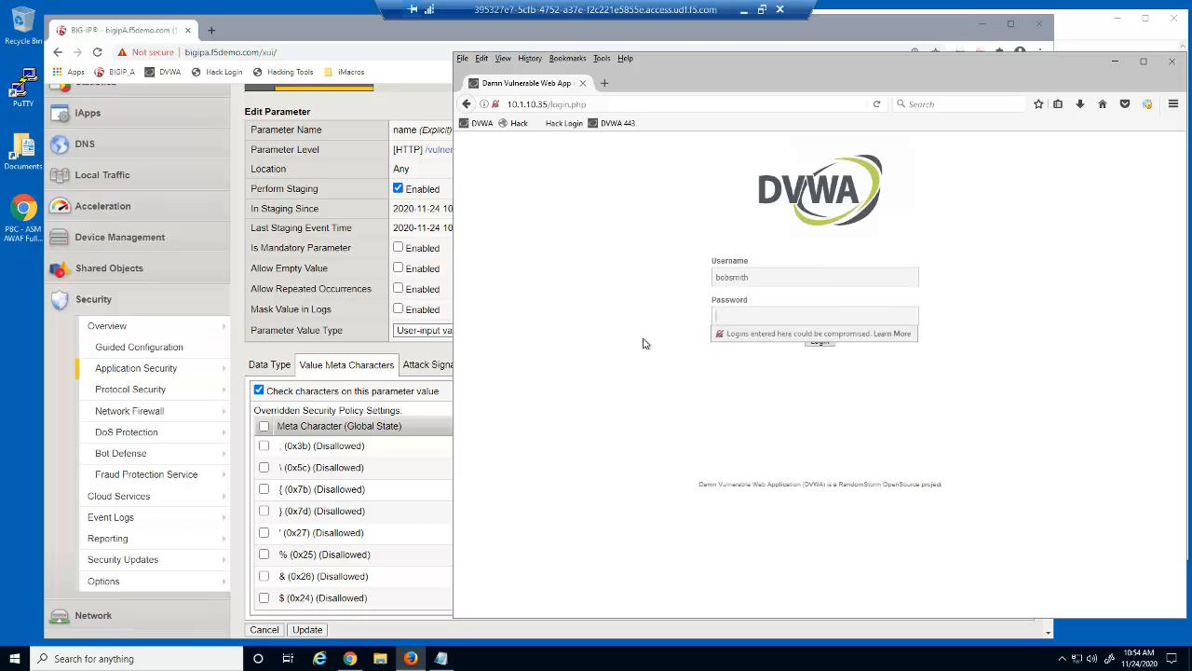
type("••••••••")
left_click(621, 346)
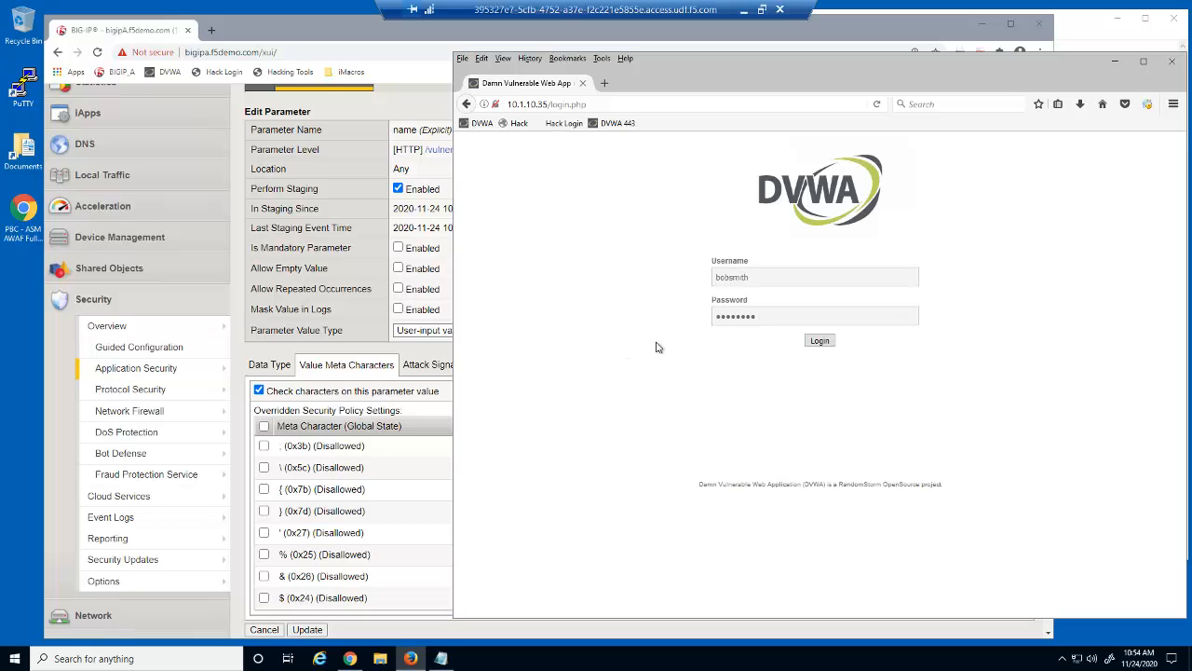
left_click(826, 341)
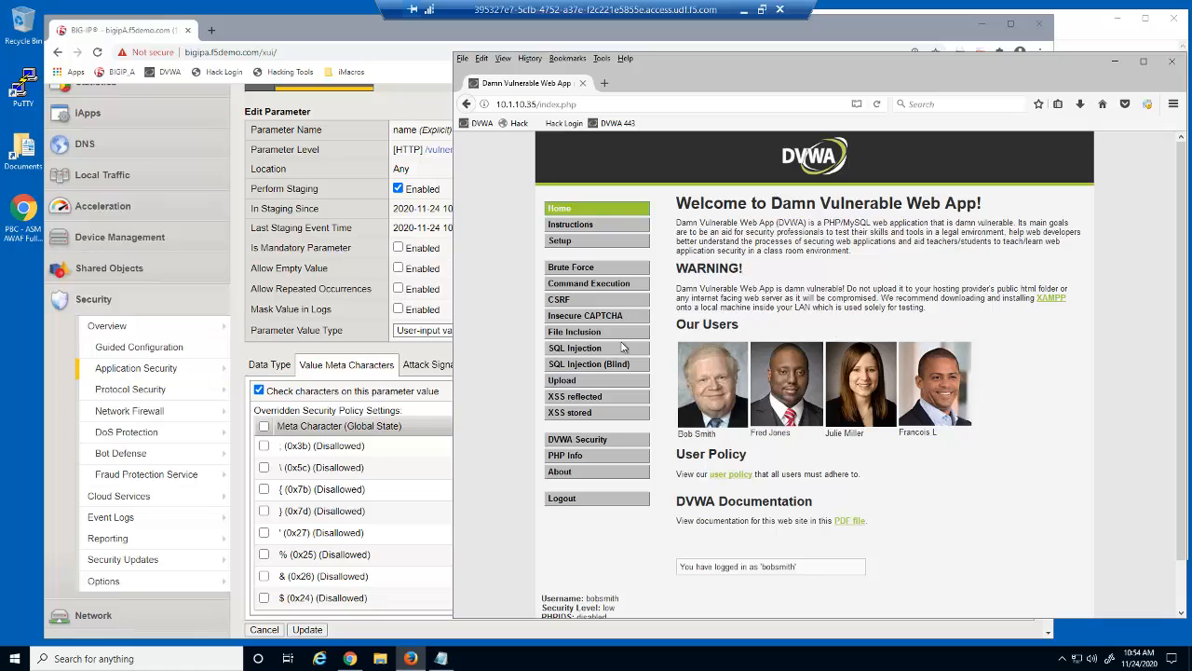
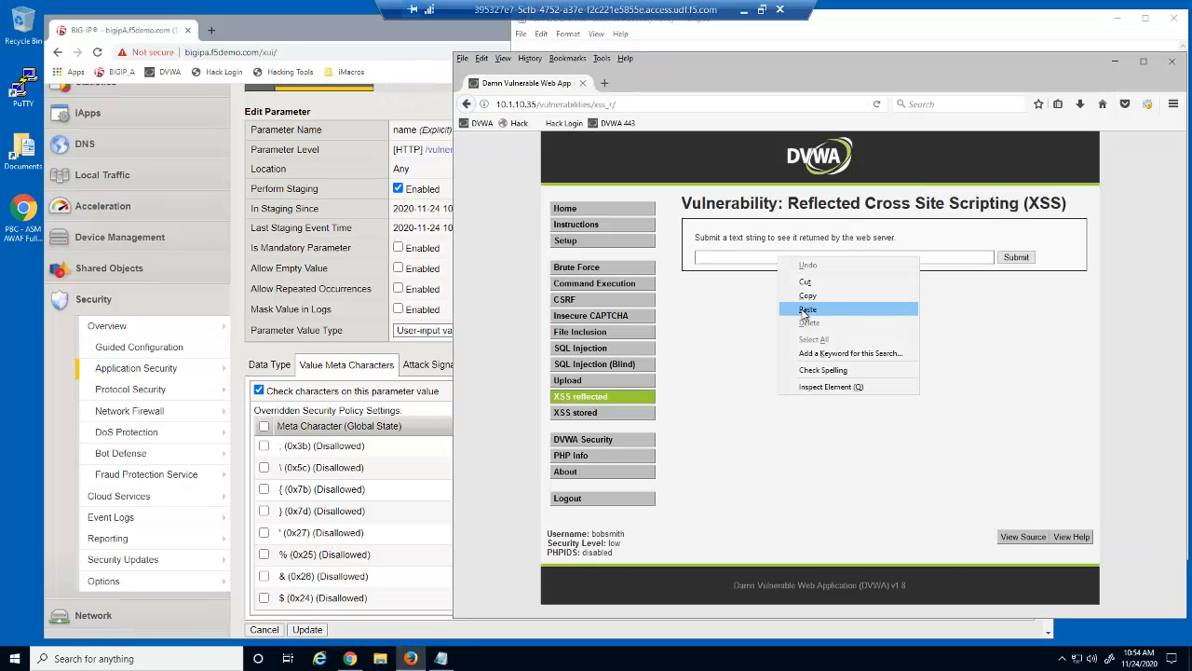
Submit the pasted Yamaha piano paragraph on reflected XSS, then begin a headline on Stored XSS
left_click(810, 307)
left_click(1017, 258)
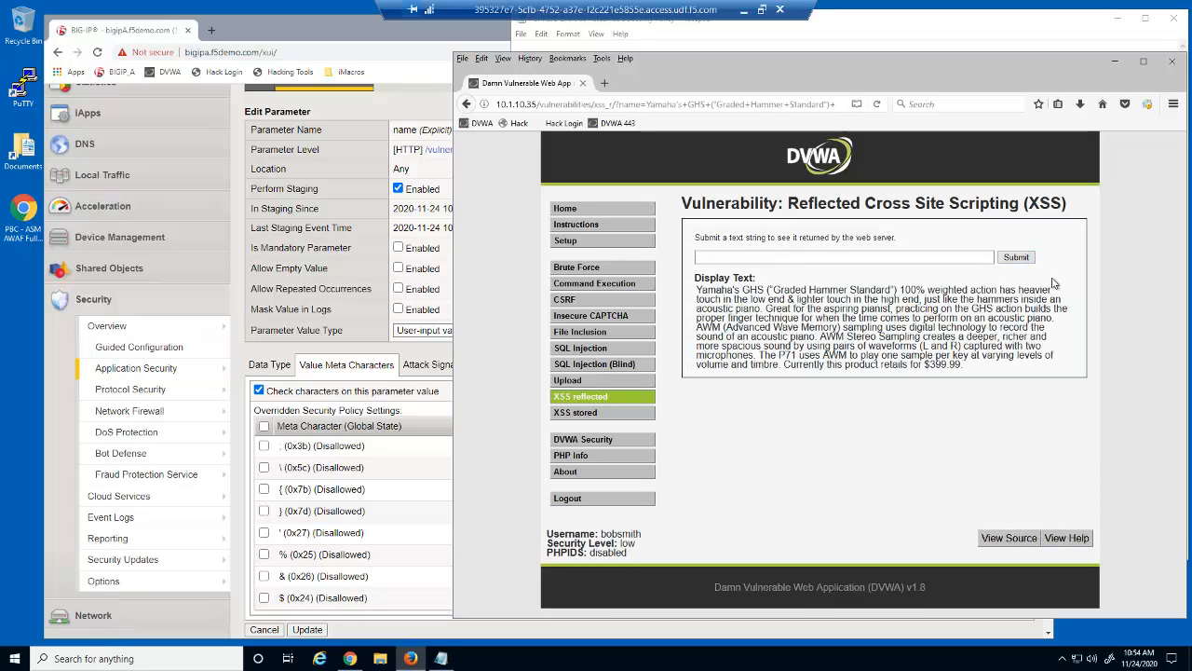
left_click(589, 413)
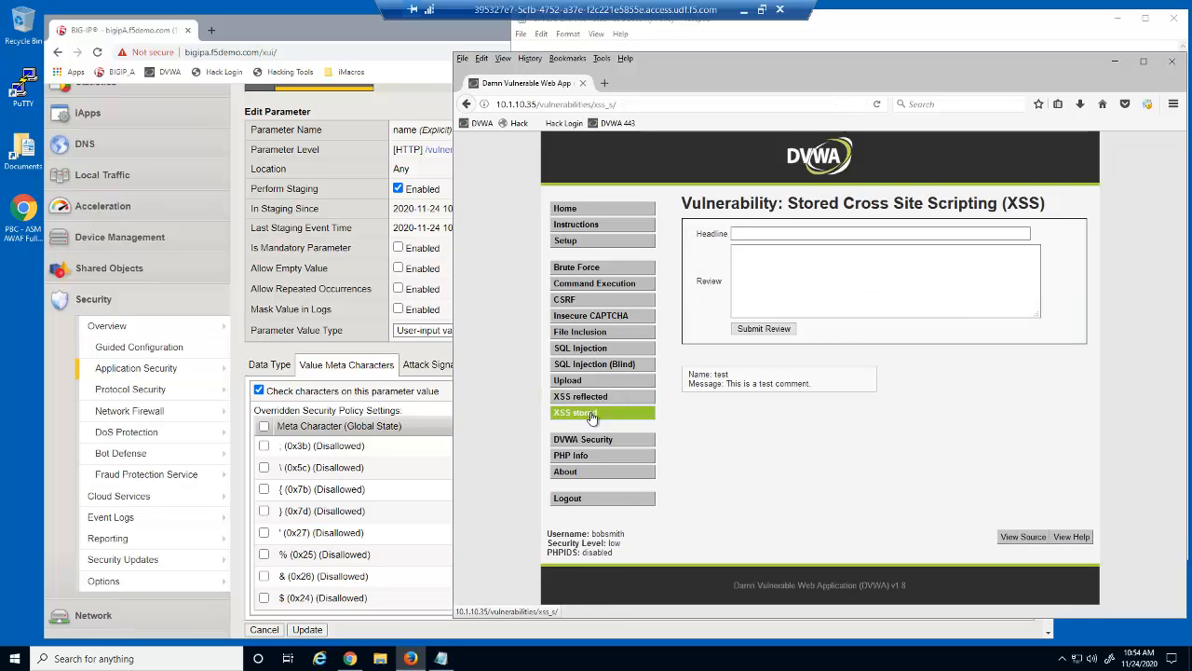
left_click(736, 237)
type("Request")
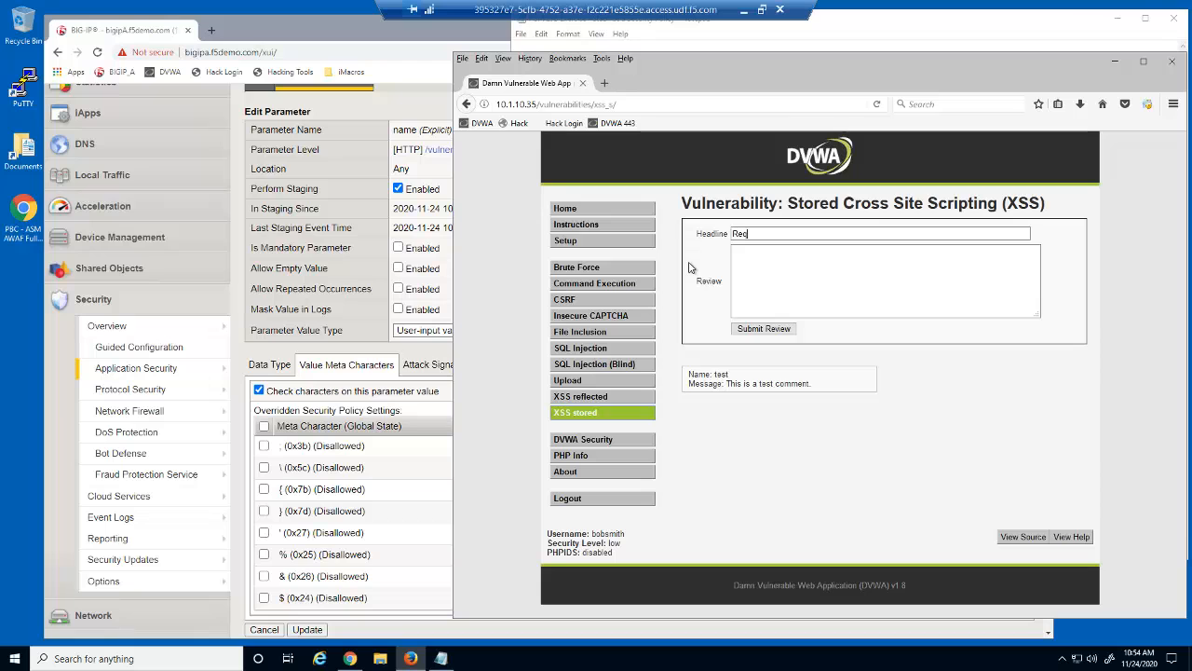
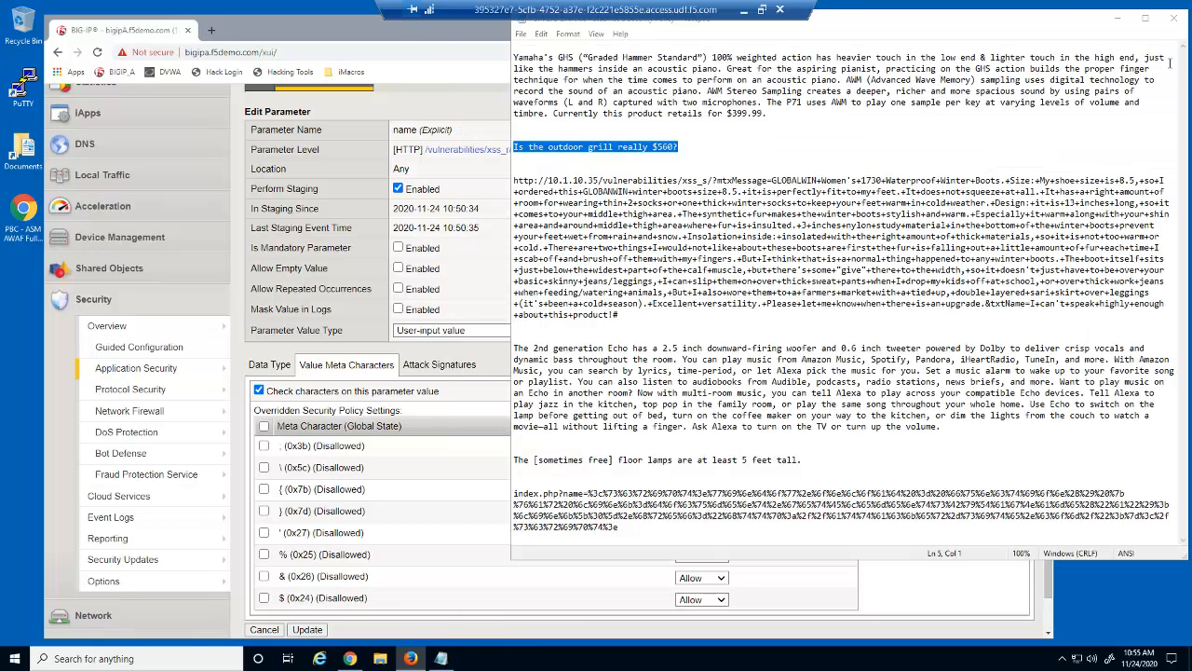
Return from Edit Parameter to the dvwa_security_policy Parameters List with its 23 entries
left_click(1001, 583)
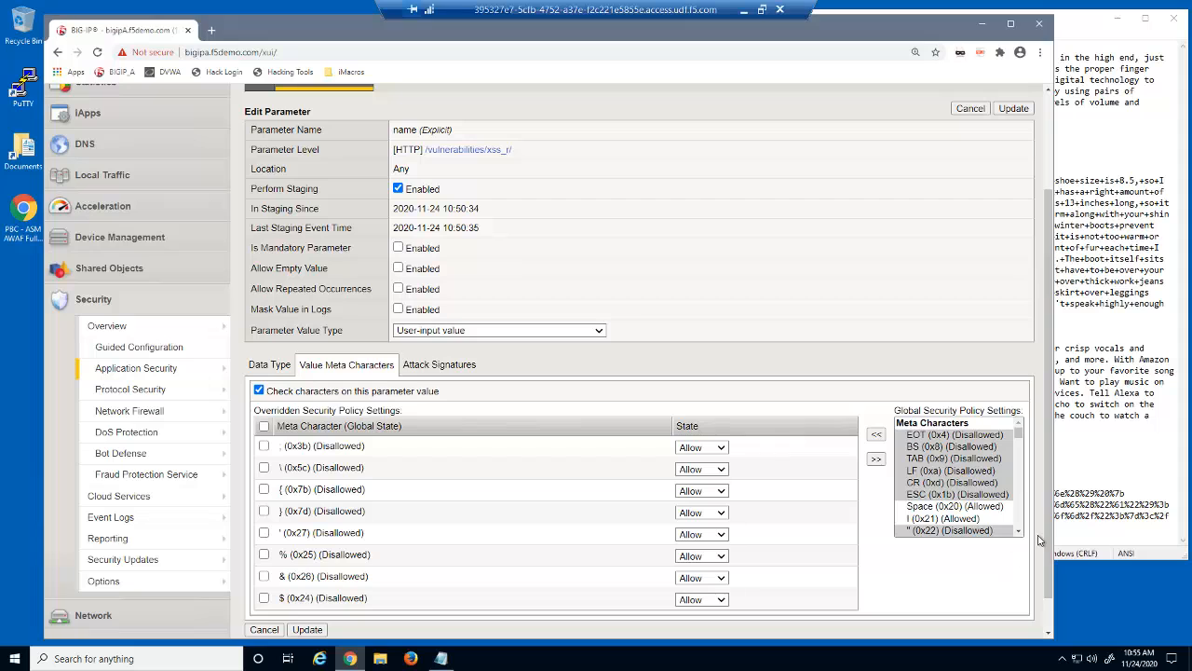
scroll(1040, 540, "up", 3)
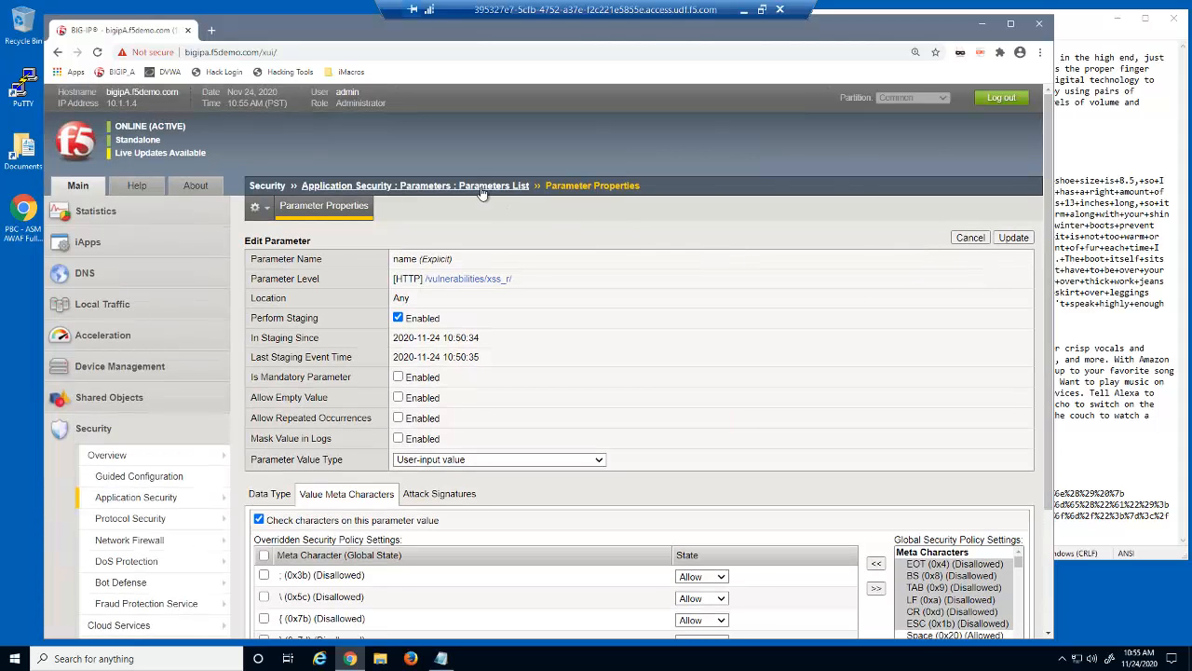
left_click(483, 188)
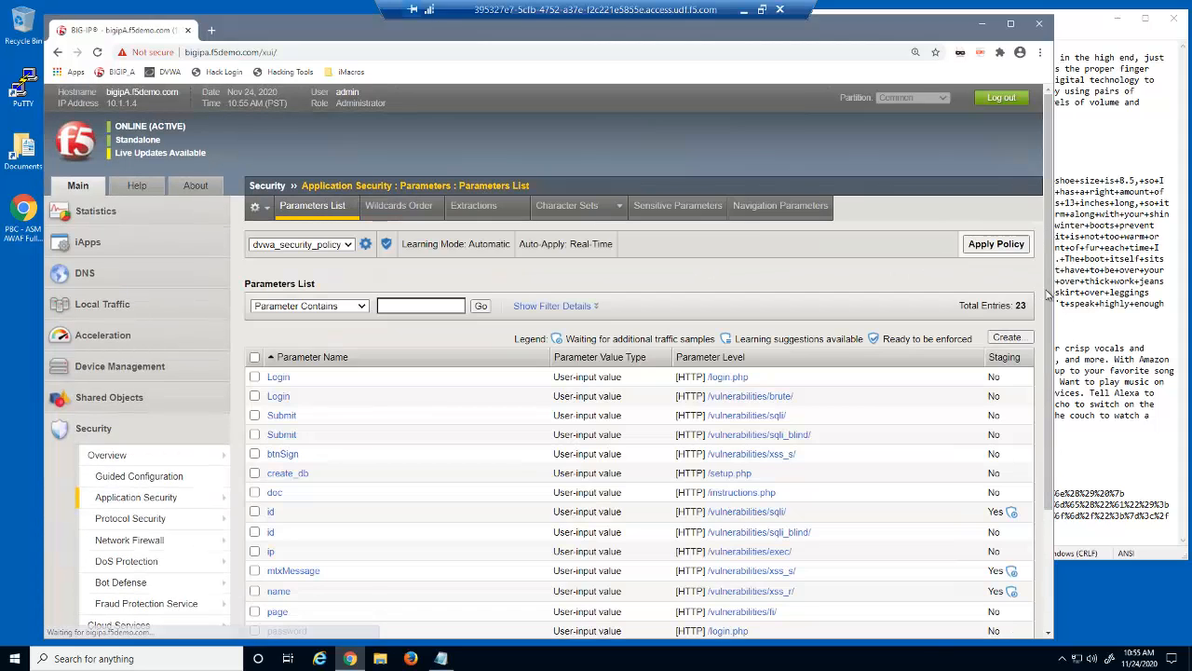
scroll(878, 190, "down", 2)
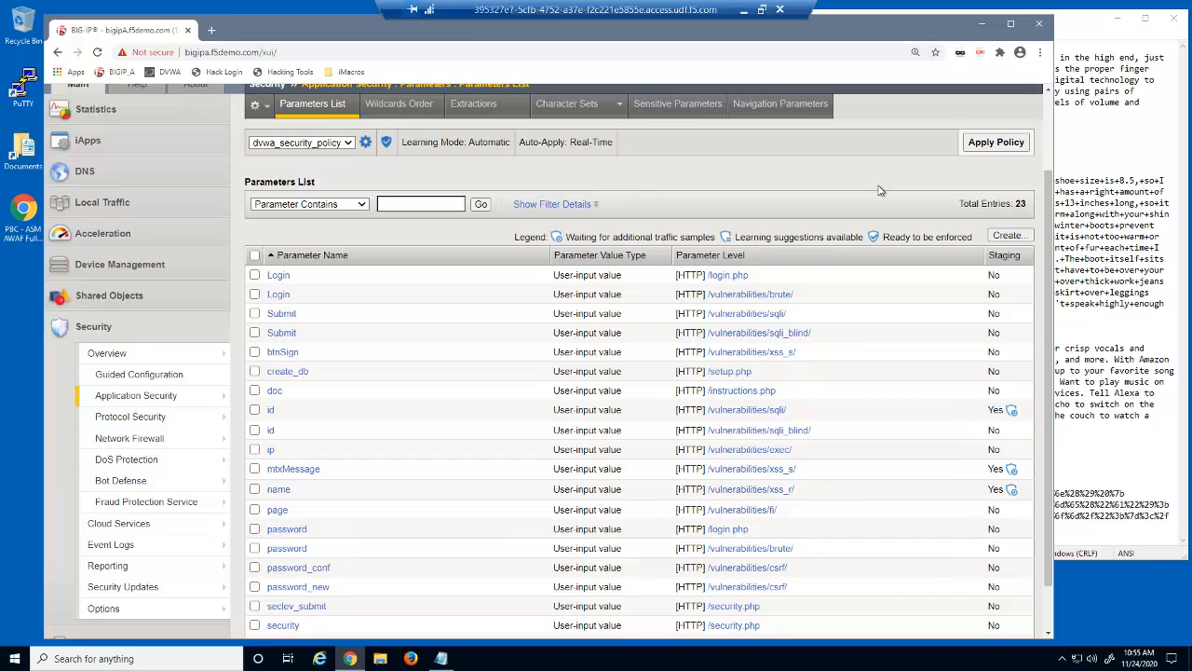
Loop the 29B final.iim iMacros demo against DVWA in a private Firefox window, then close it
right_click(413, 659)
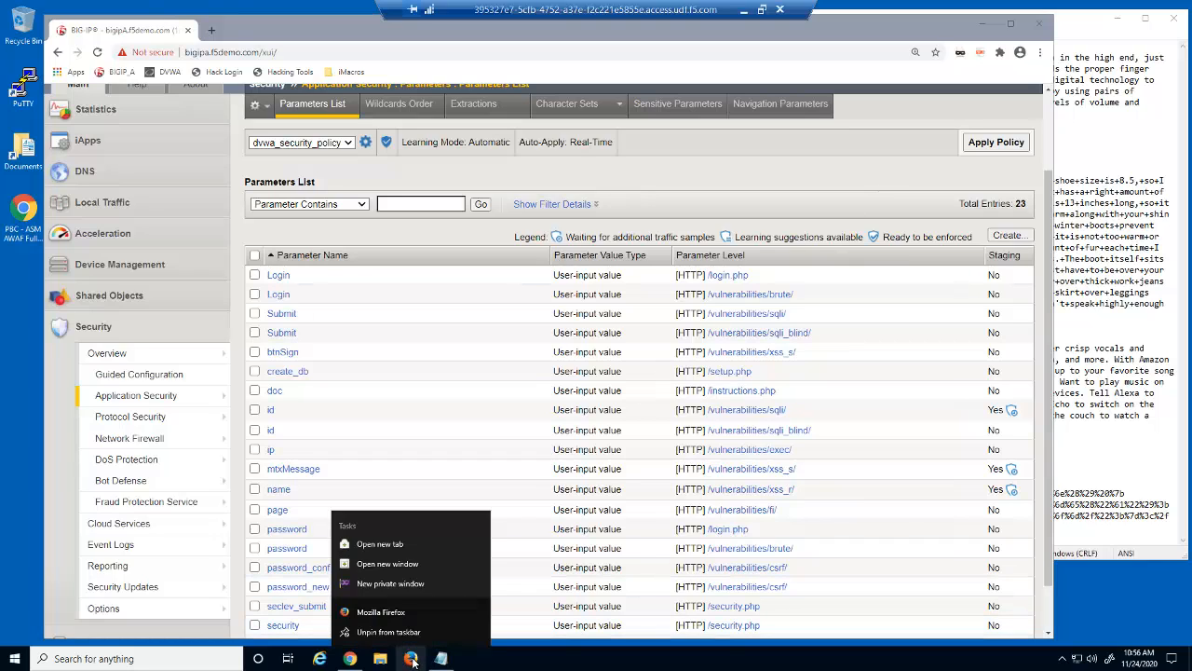
left_click(420, 577)
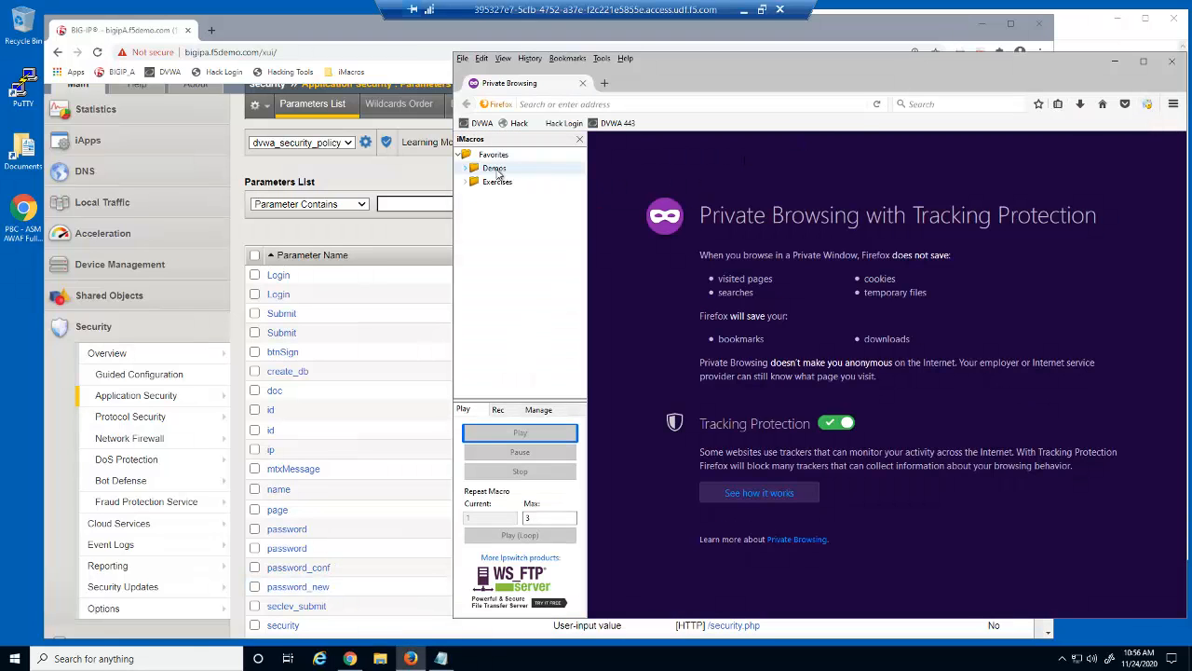
double_click(496, 170)
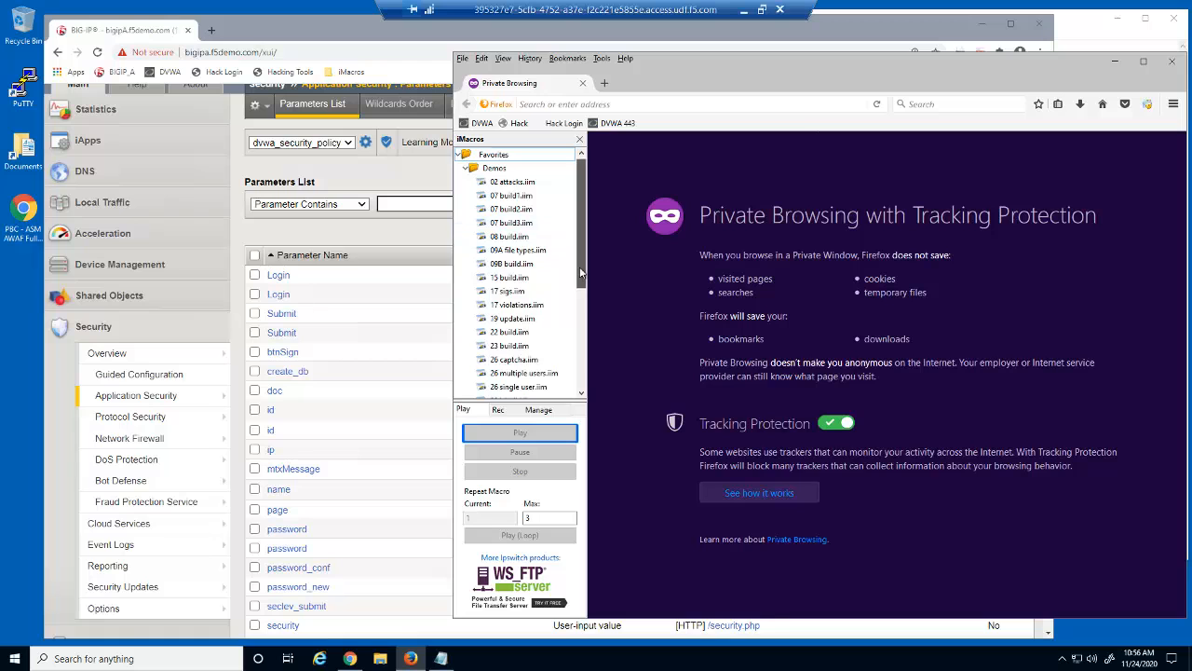
scroll(579, 272, "down", 4)
left_click(546, 332)
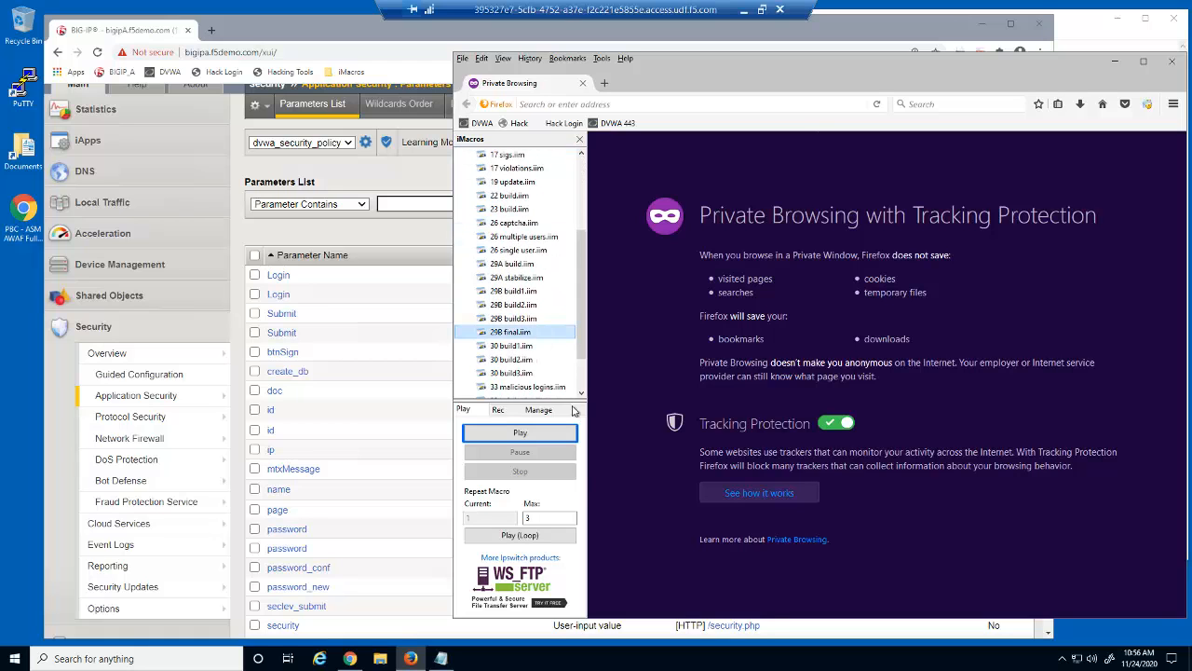
left_click(562, 537)
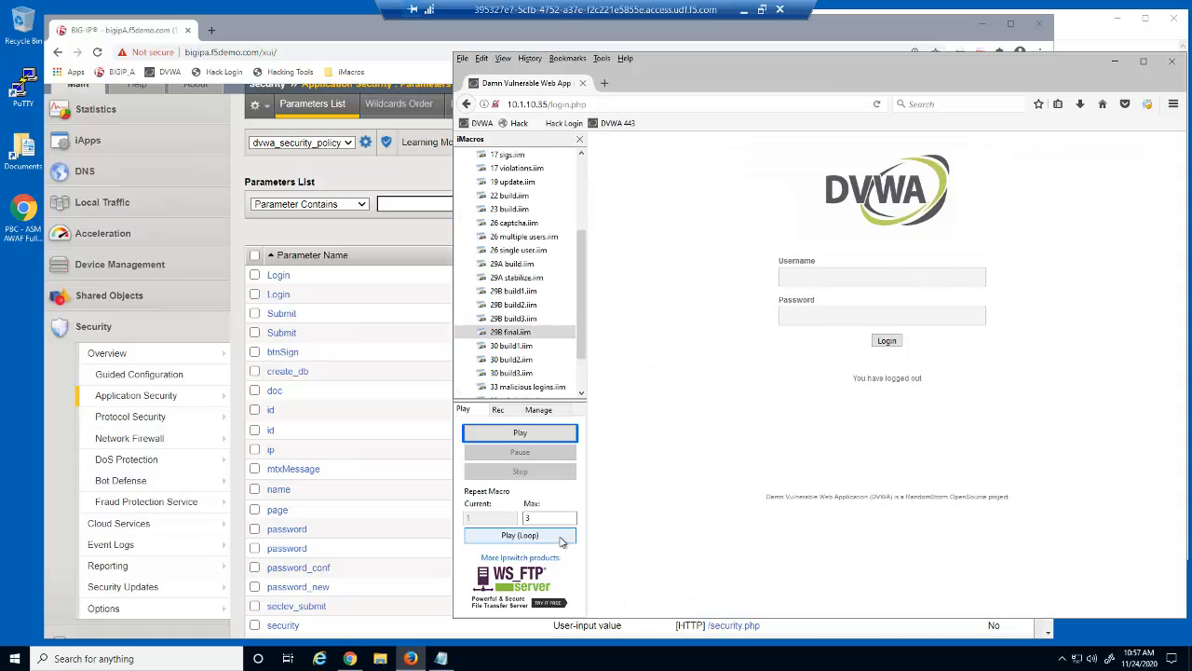
left_click(1172, 60)
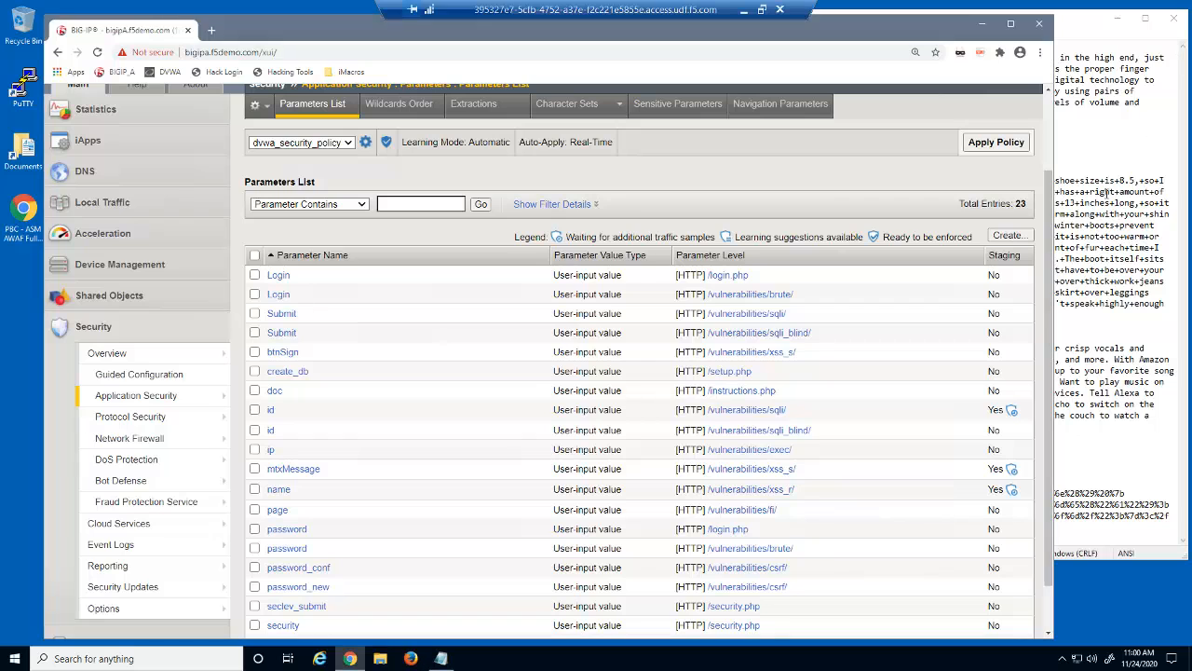
Reload the Parameters List to confirm every DVWA parameter shows staging No, then go to Security Policies
left_click_drag(1048, 234, 1047, 152)
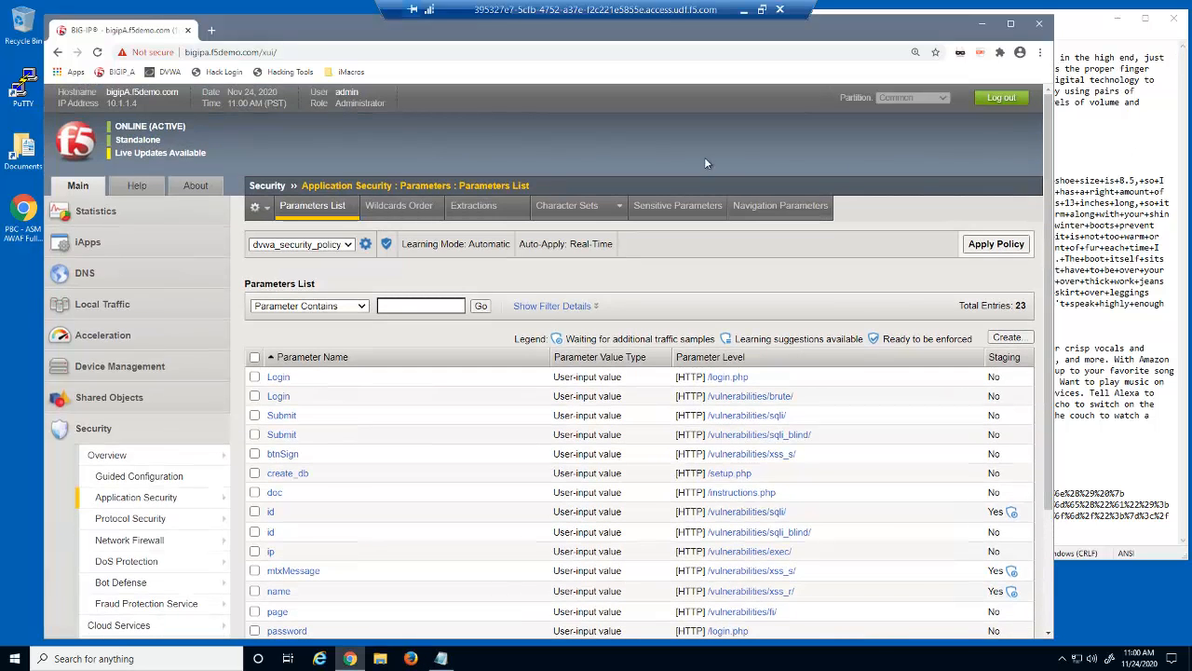
left_click(512, 186)
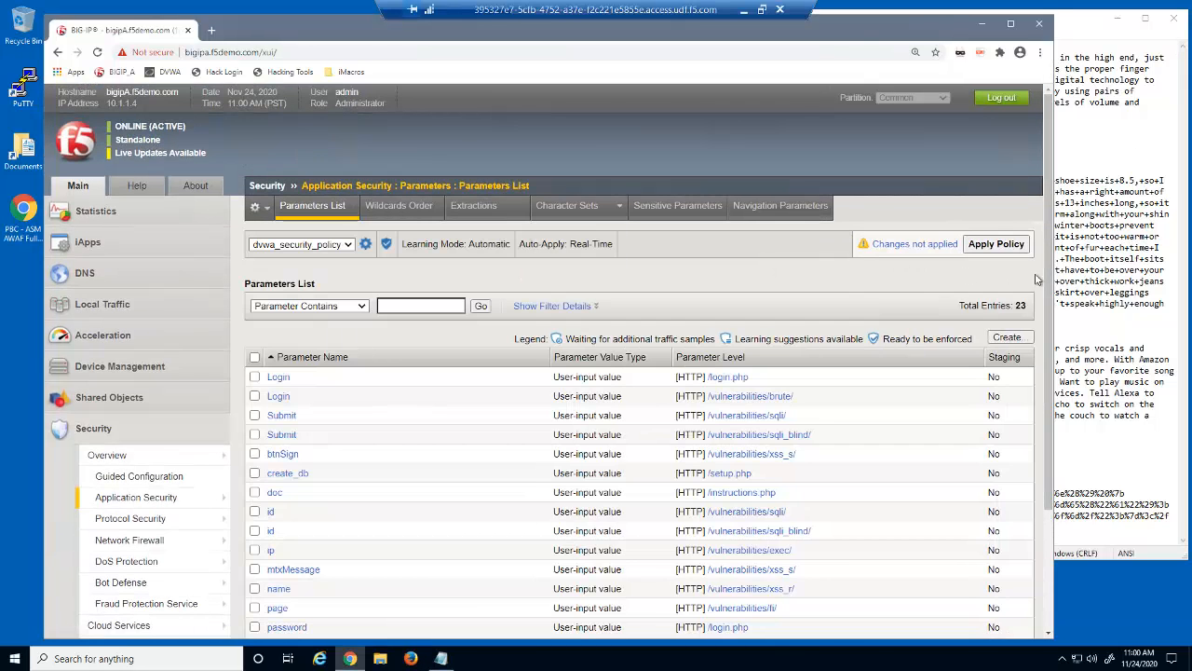
left_click_drag(1037, 279, 1039, 379)
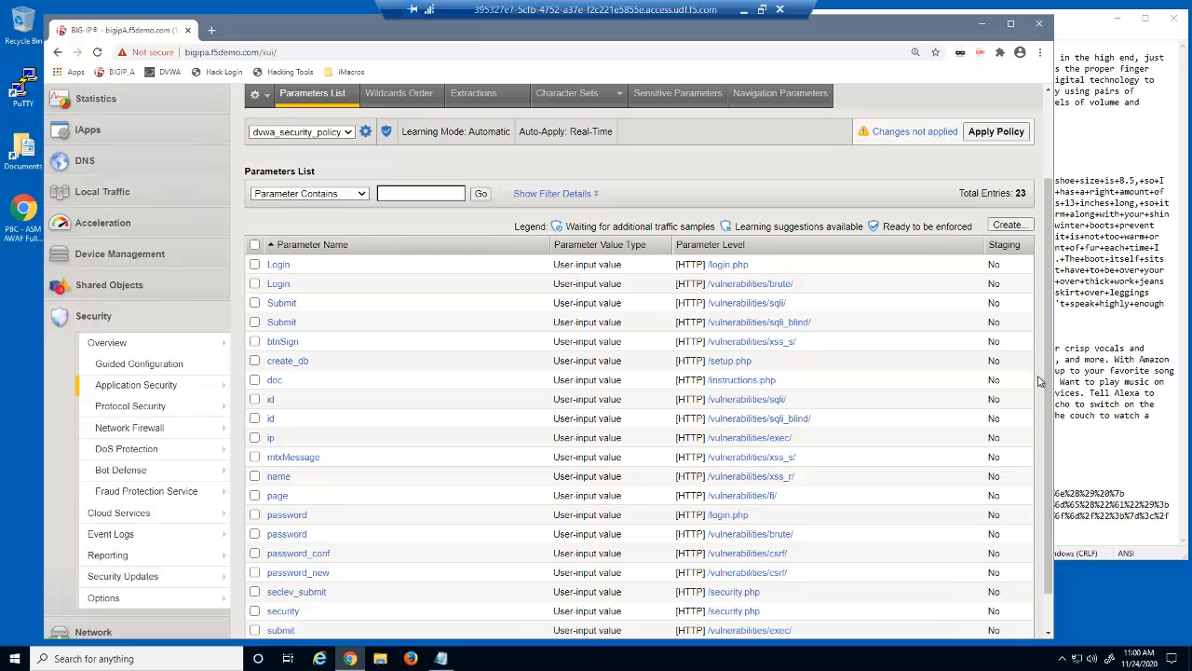
left_click(144, 385)
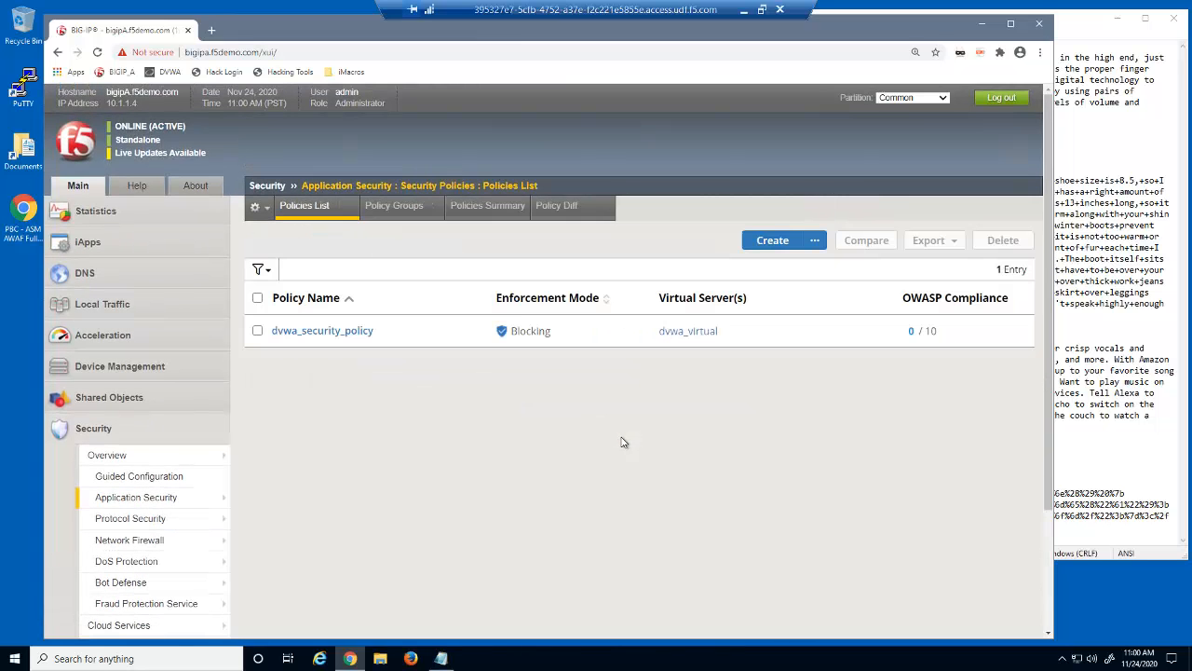
Set dvwa_security_policy's Policy Building Learning Mode to Disabled, save, and apply the policy
left_click(350, 332)
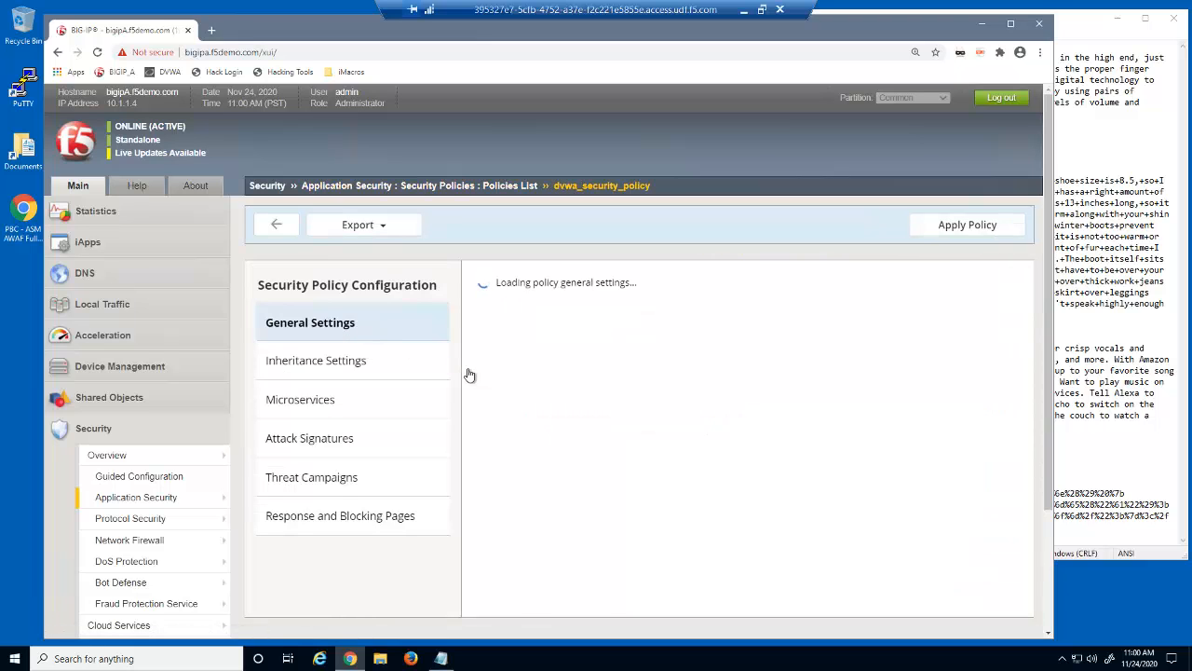
scroll(1001, 428, "down", 4)
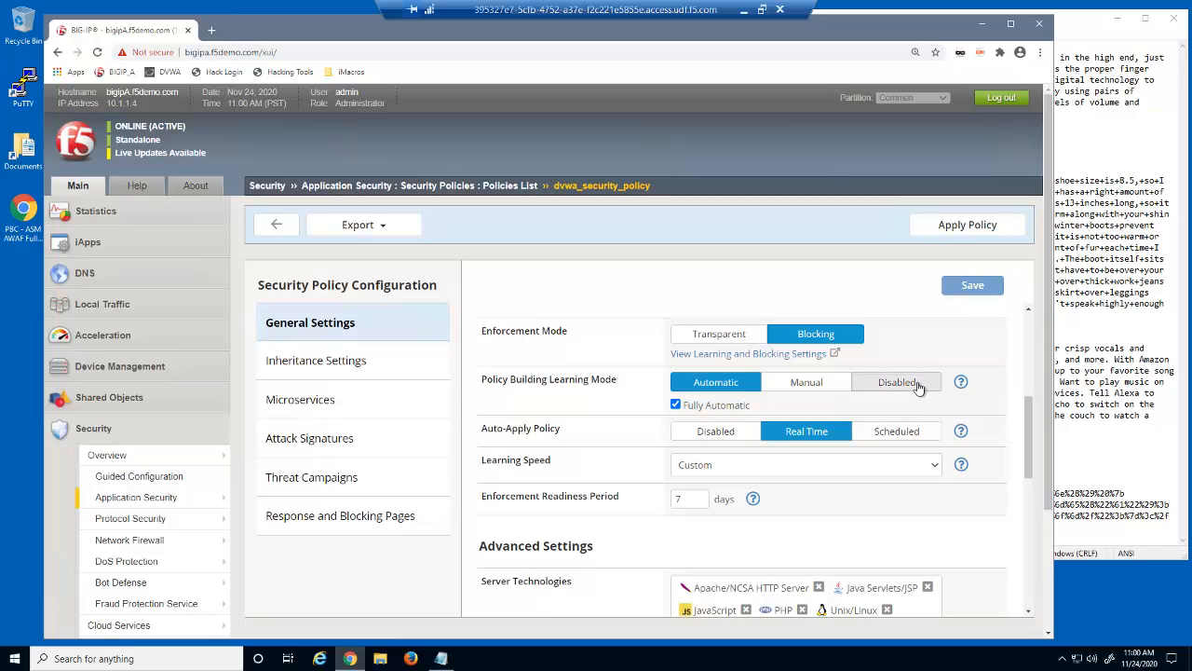
left_click(918, 386)
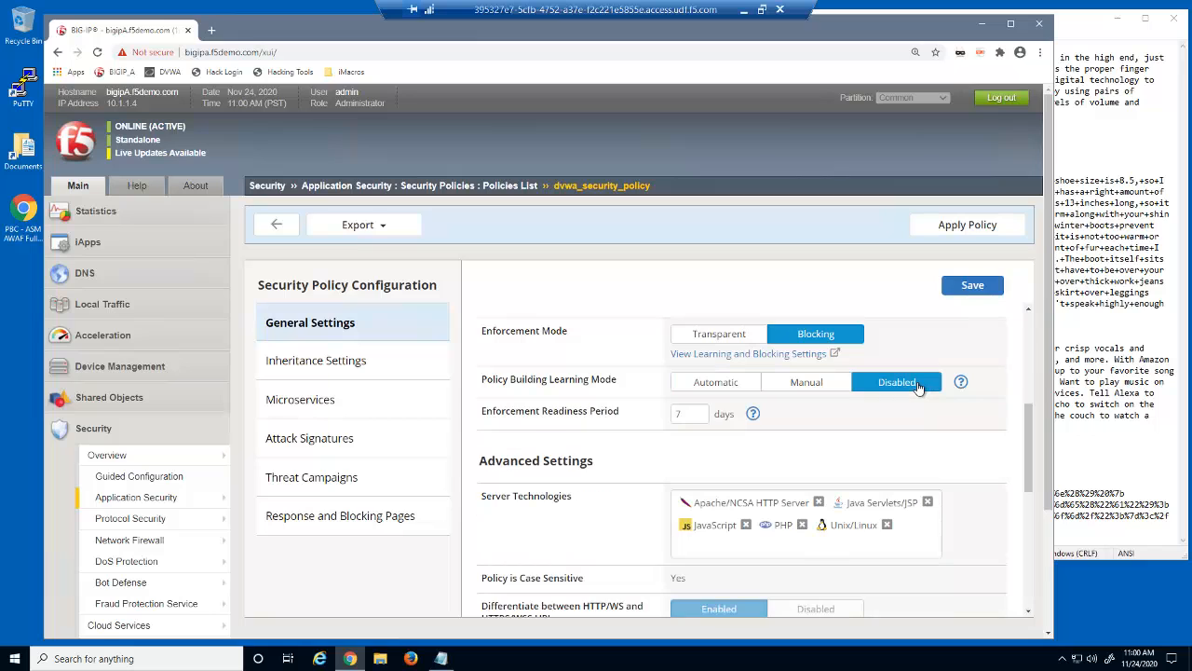
left_click(972, 287)
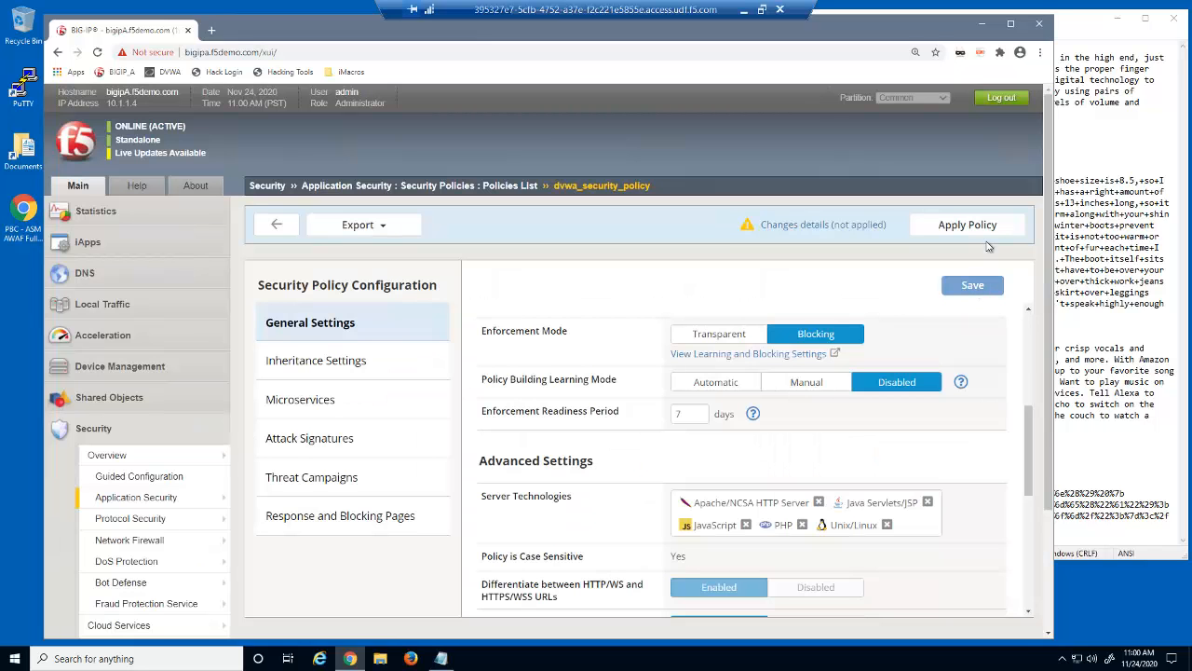
left_click(986, 229)
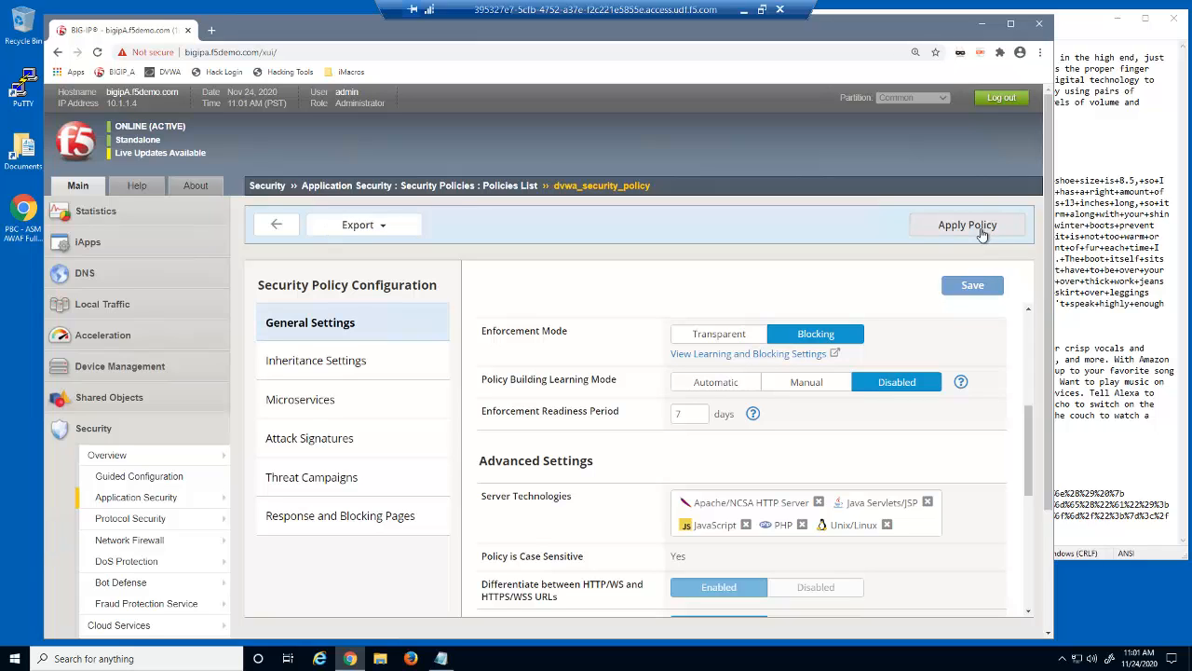
Request 10.1.10.35/README.md from the DVWA bookmark, see it rejected, then reopen the login page to sign in
left_click(410, 659)
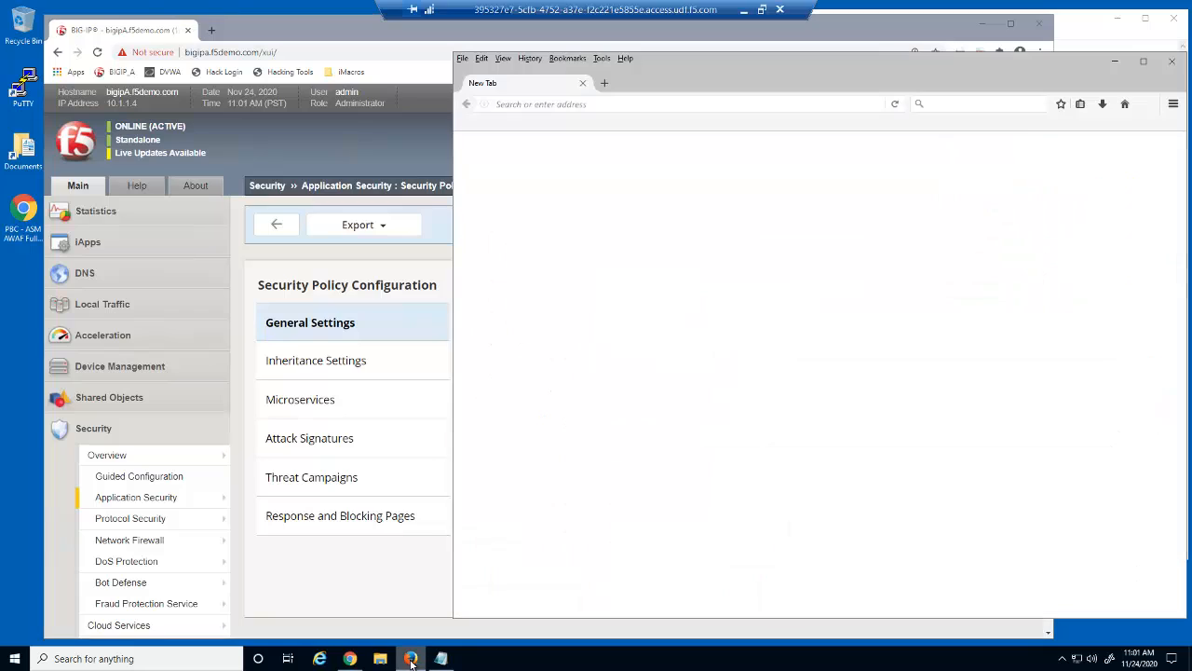
left_click(480, 123)
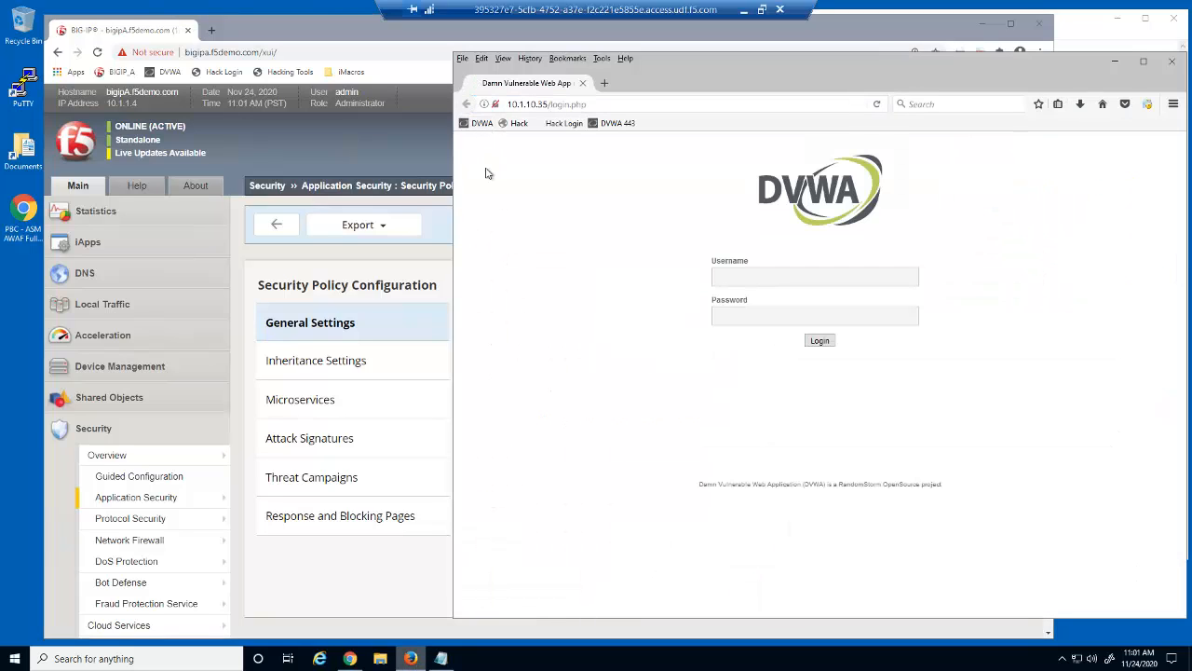
left_click(560, 106)
left_click(553, 105)
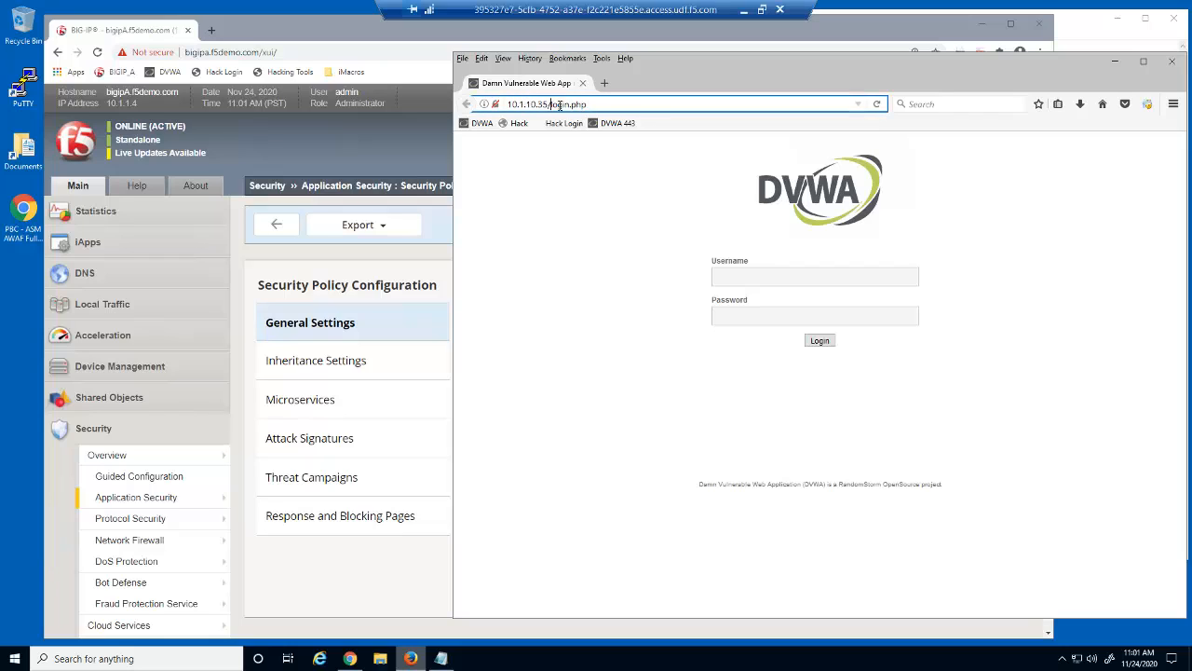
left_click_drag(552, 105, 649, 106)
type("README.md")
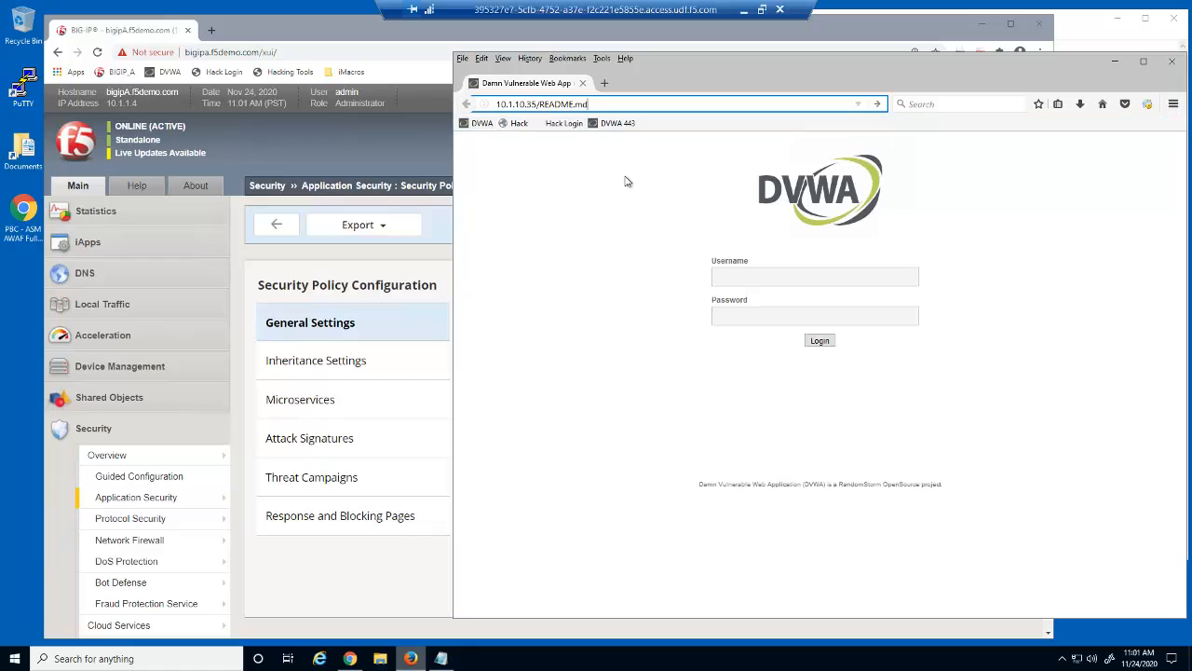
key("Return")
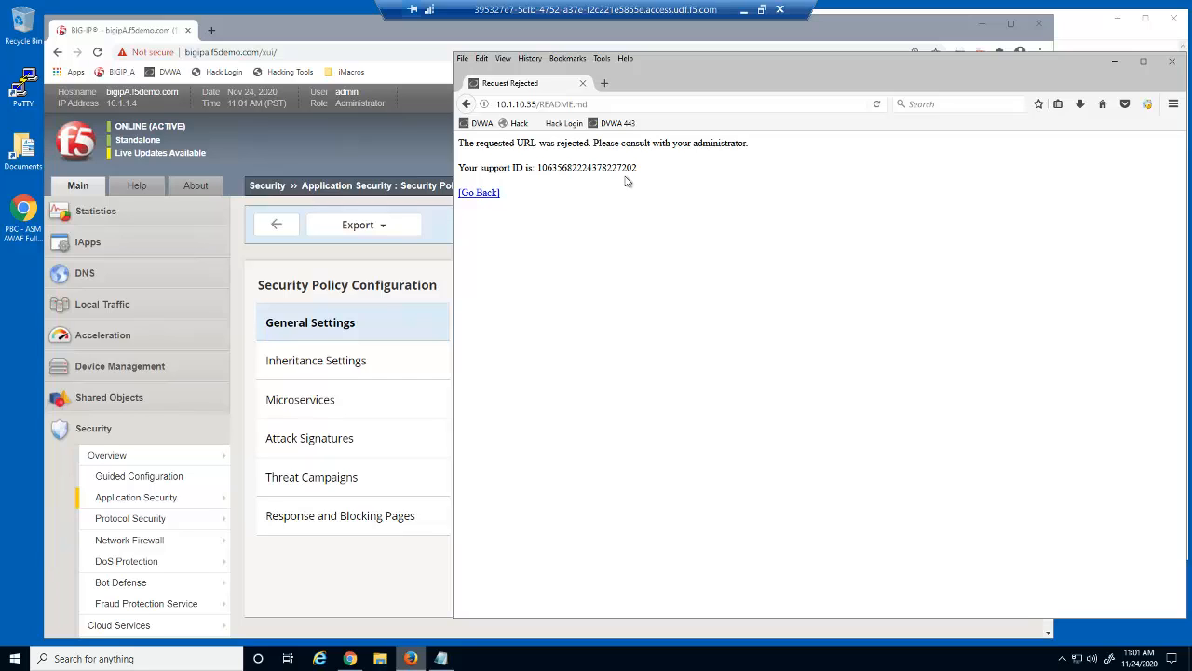
left_click(480, 123)
left_click(721, 275)
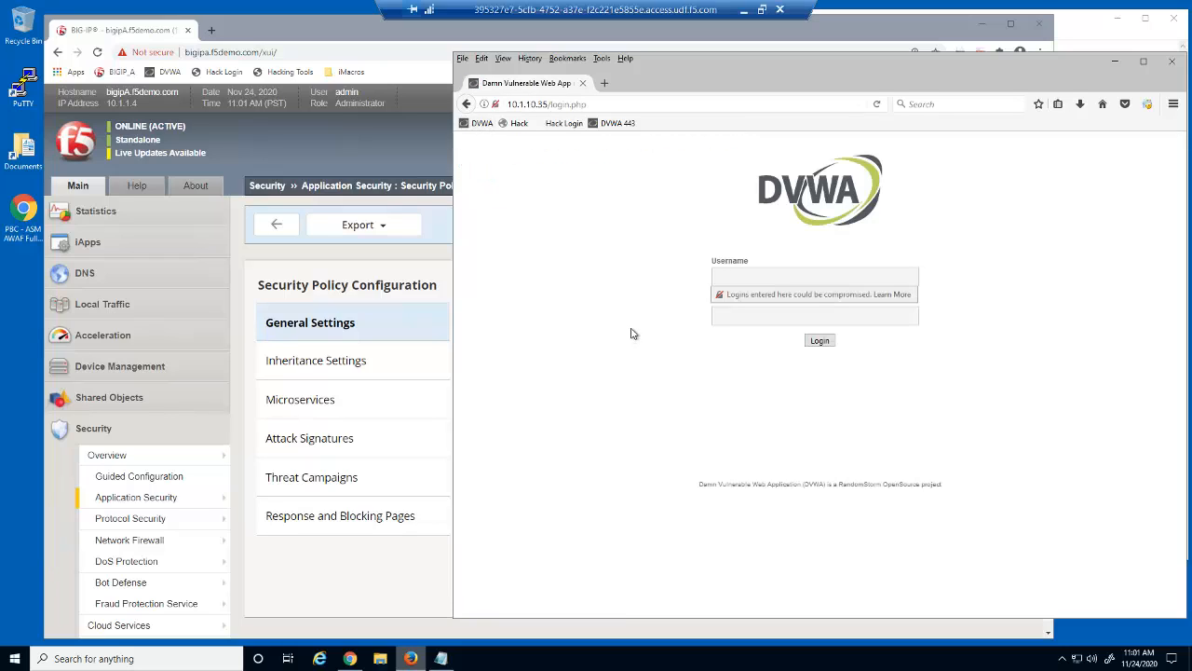
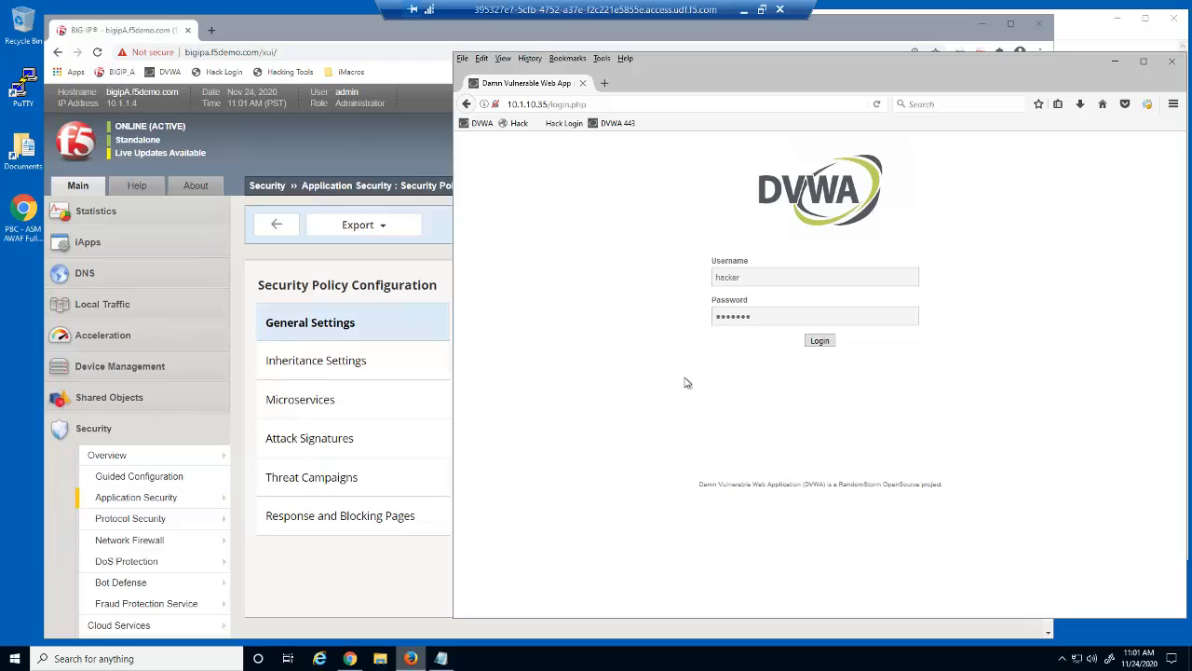
Log in to DVWA with the filled-in credentials to reach the welcome page at security level low
left_click(820, 341)
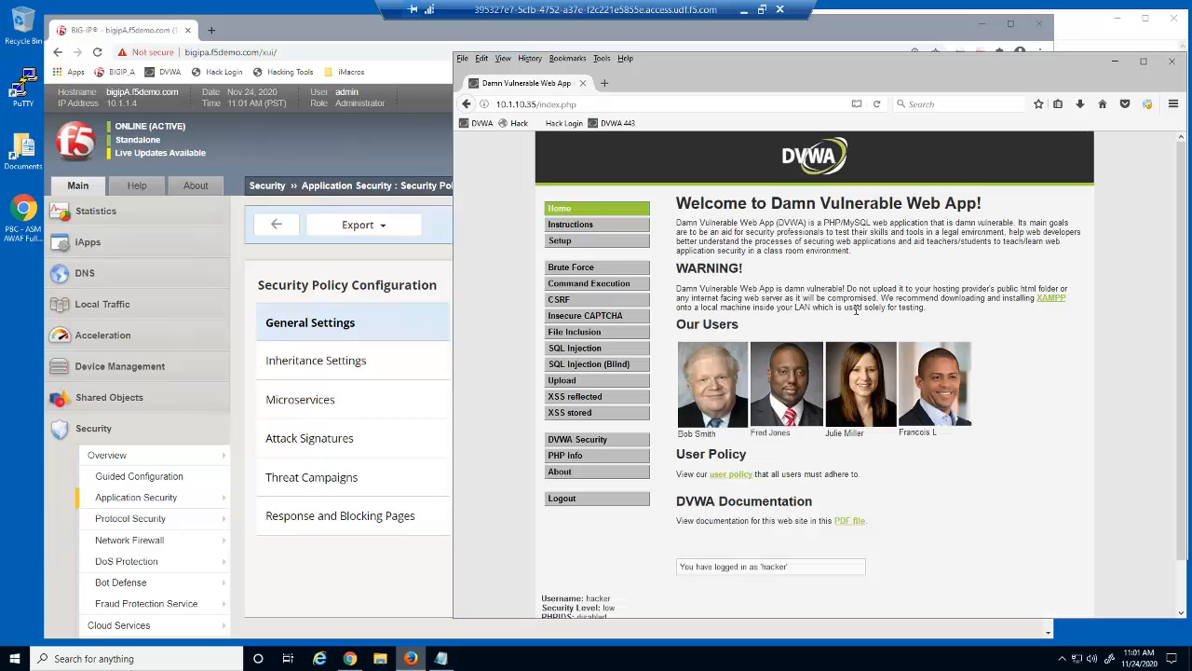
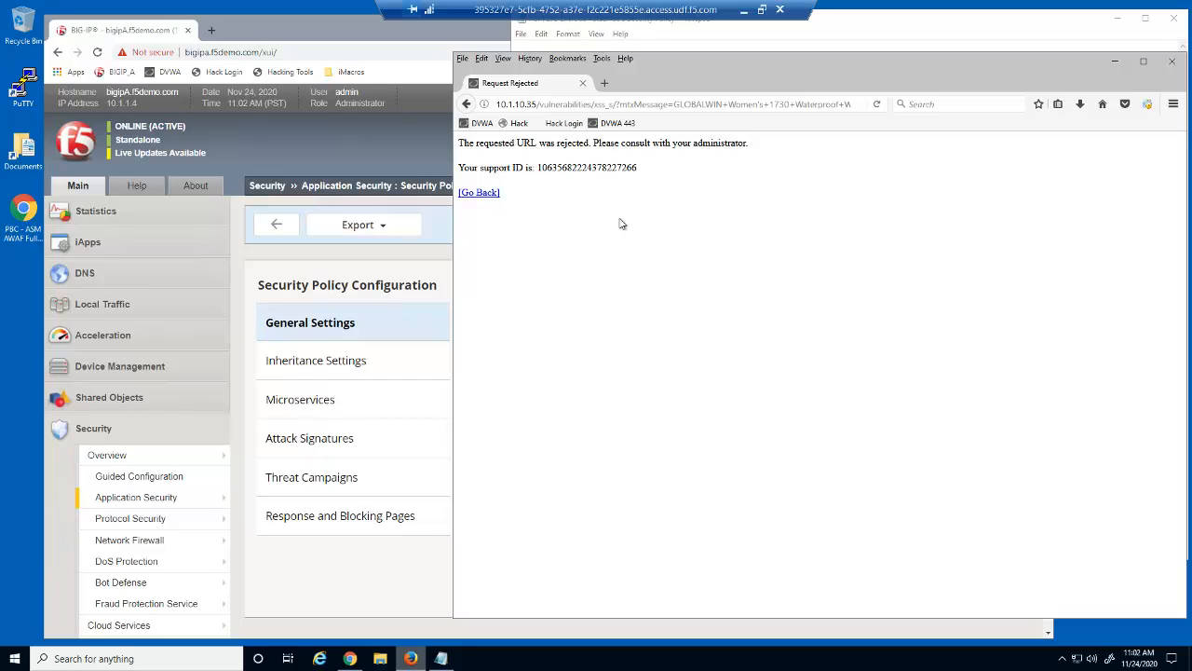
Return to the DVWA home page and open the SQL Injection vulnerability page
left_click(480, 123)
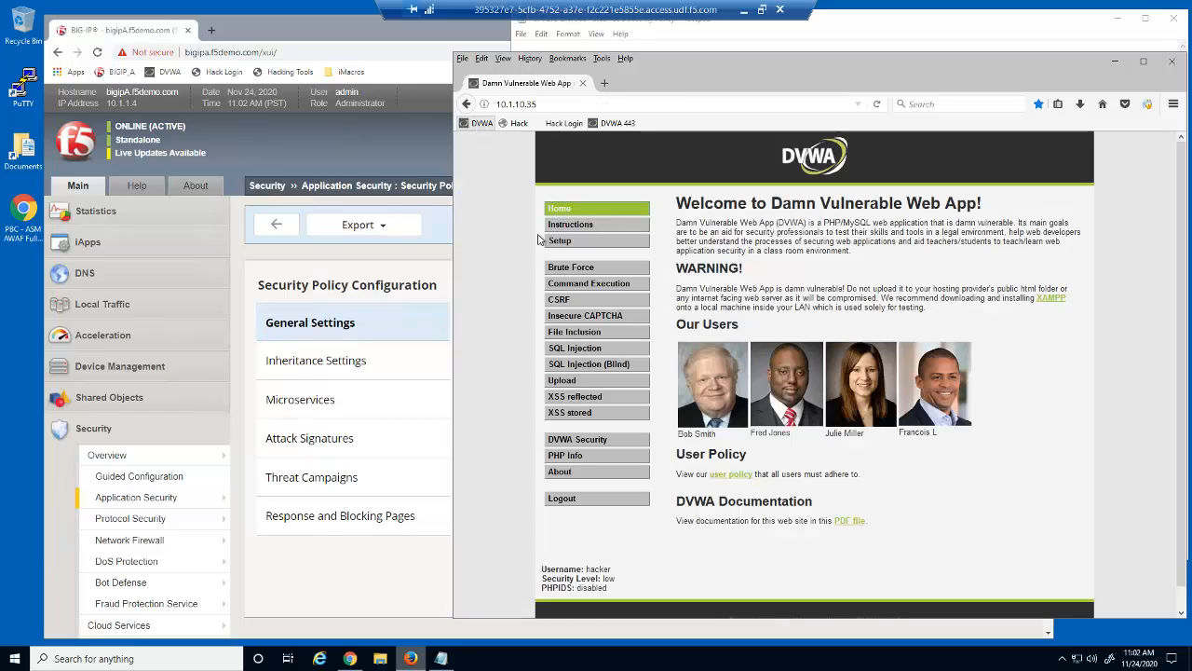
left_click(587, 348)
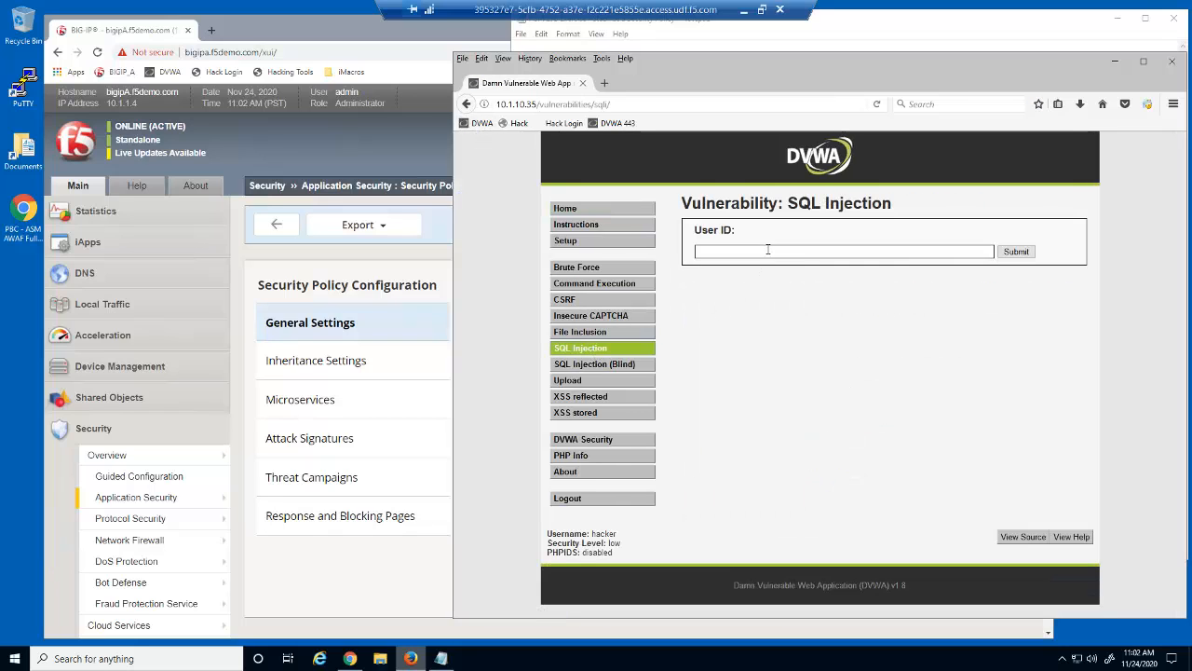
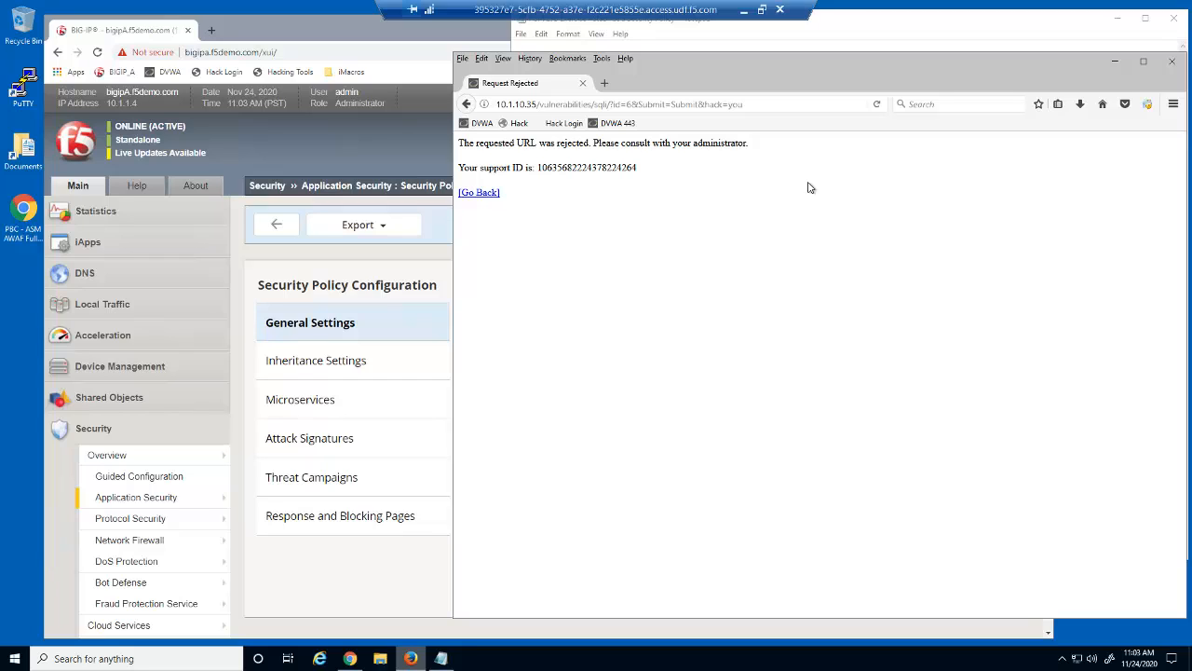
After the rejected hack=you request, go back to DVWA and reopen the SQL Injection page
left_click(477, 123)
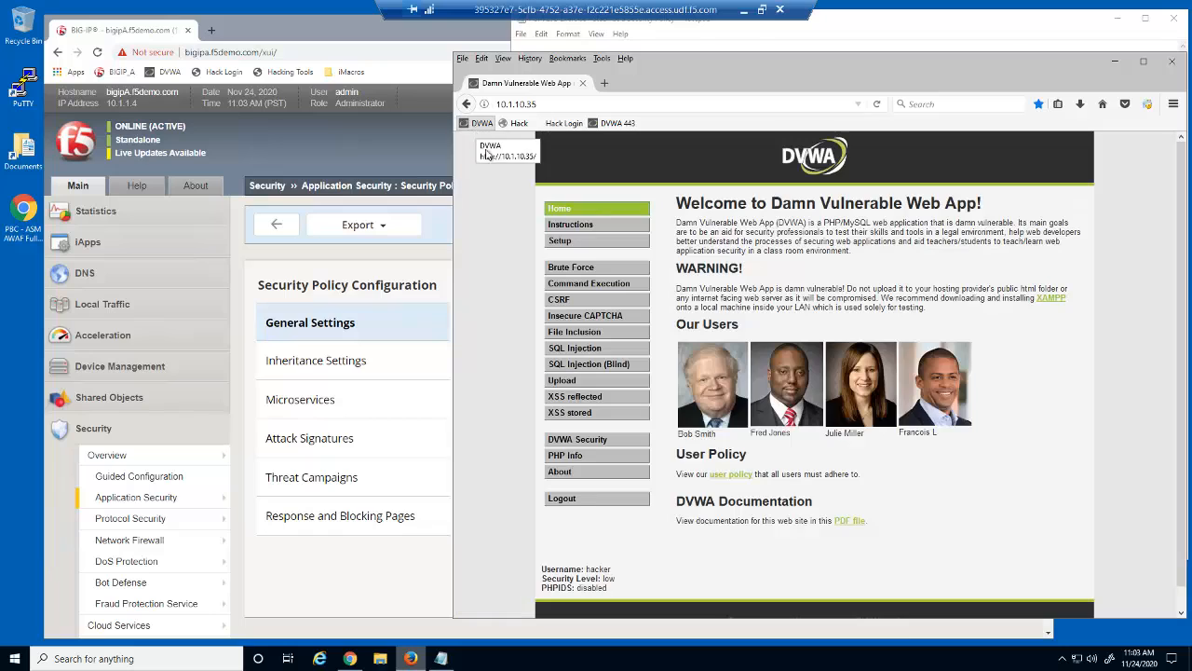
left_click(583, 354)
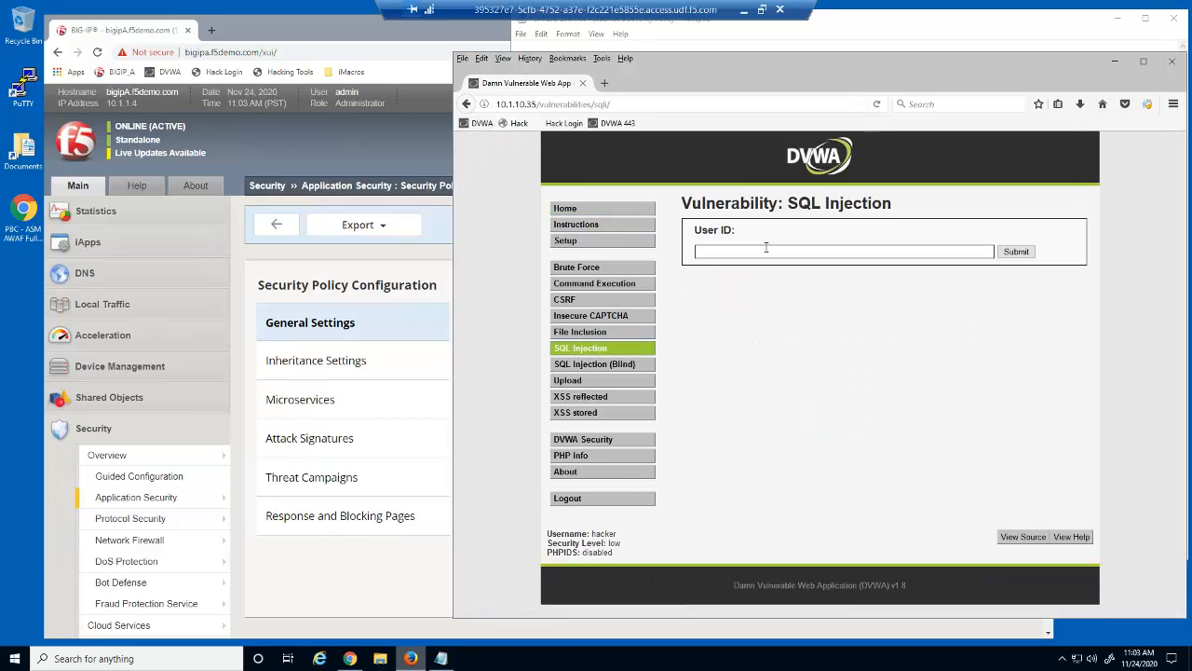
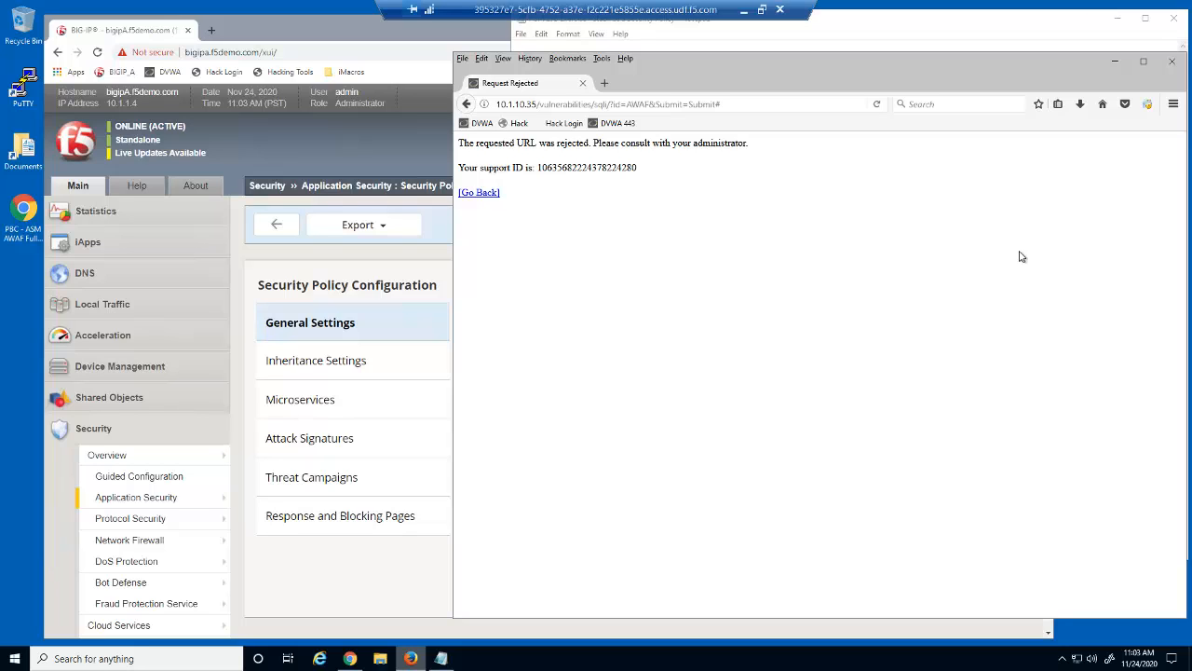
Return to the DVWA home page and open the SQL Injection (Blind) page, ready to enter a User ID
left_click(480, 124)
left_click(601, 364)
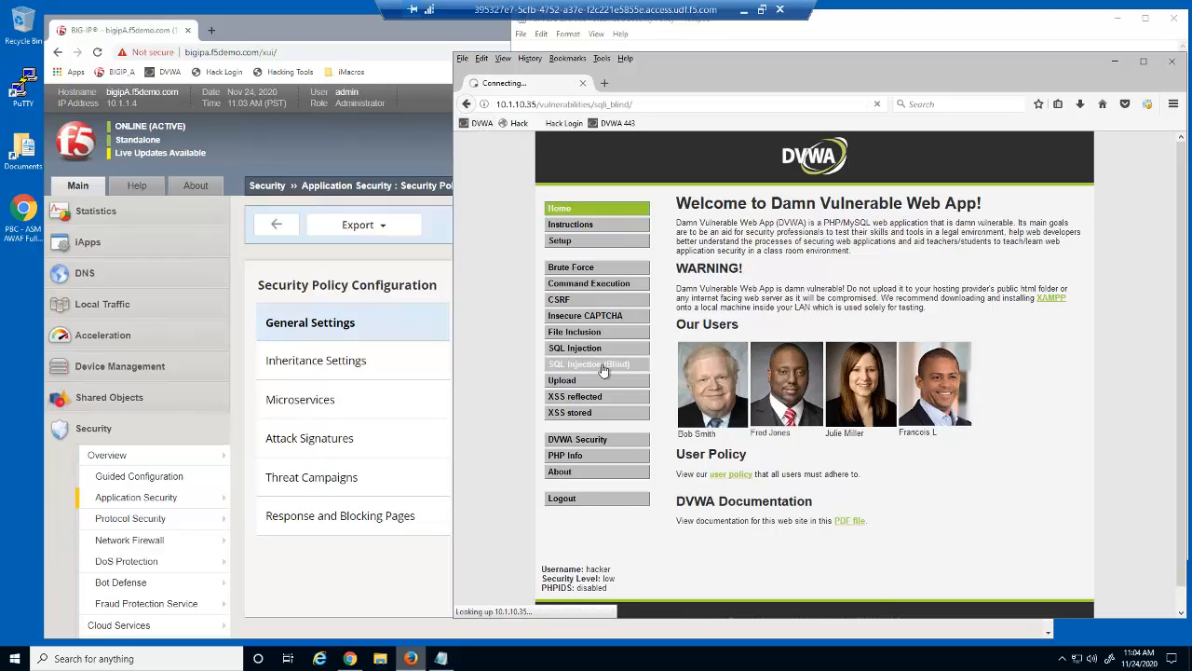
left_click(777, 251)
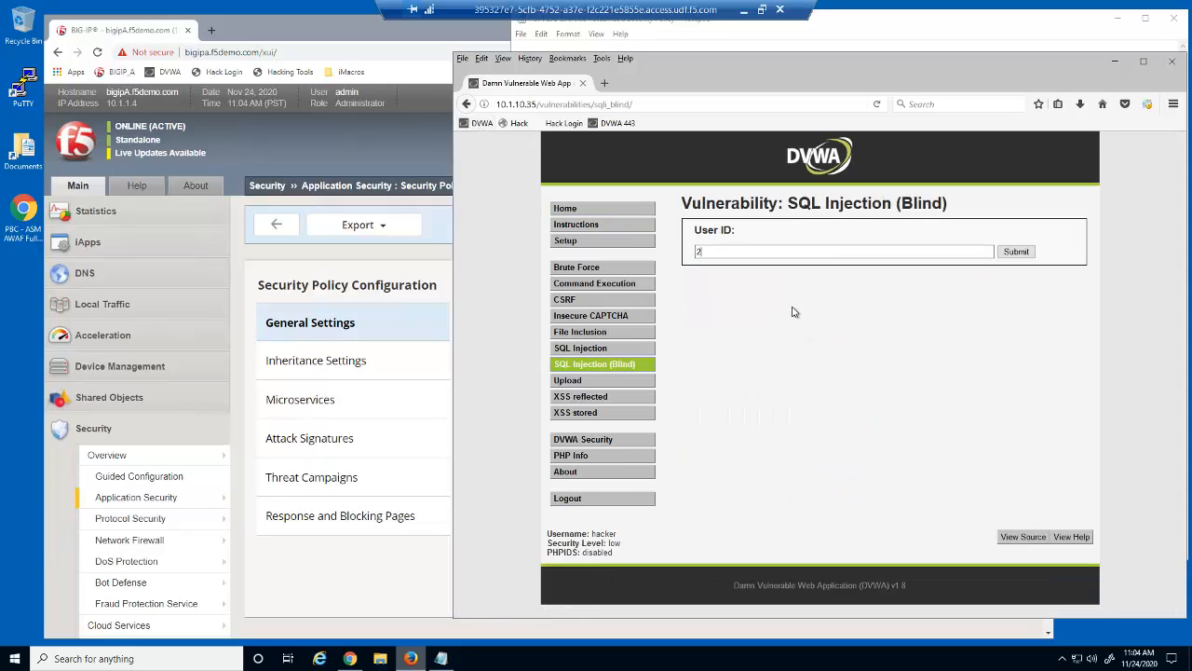
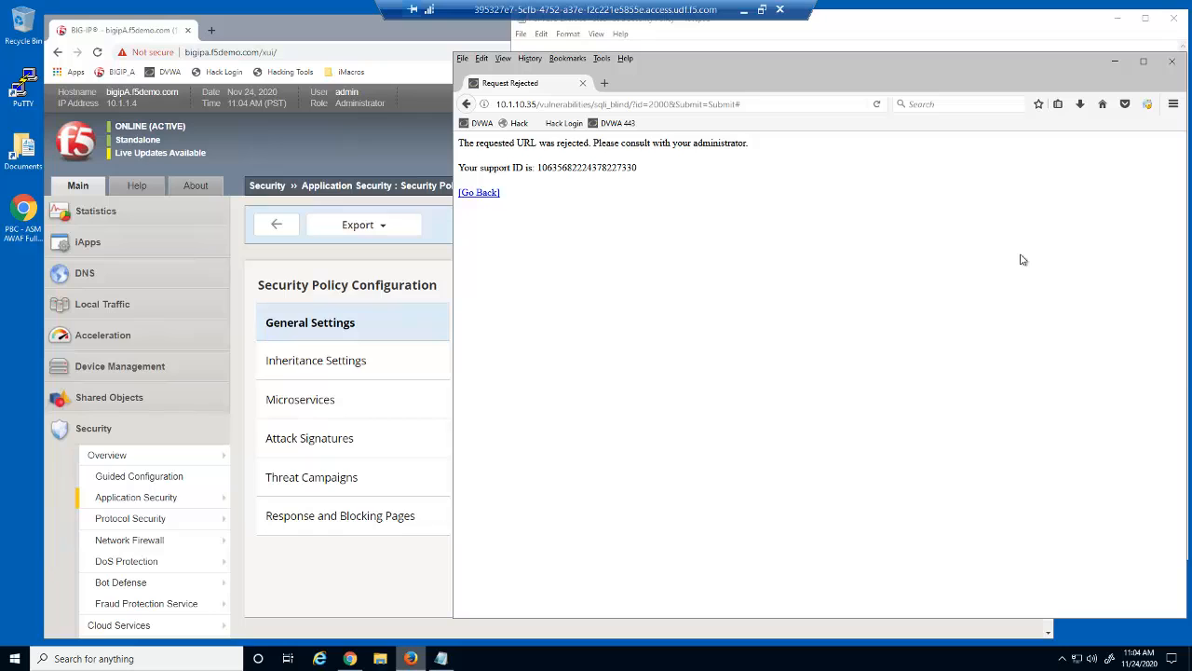
Leave the rejected blind SQL injection page for the DVWA home page and load the XSS reflected exercise
left_click(481, 124)
left_click(586, 396)
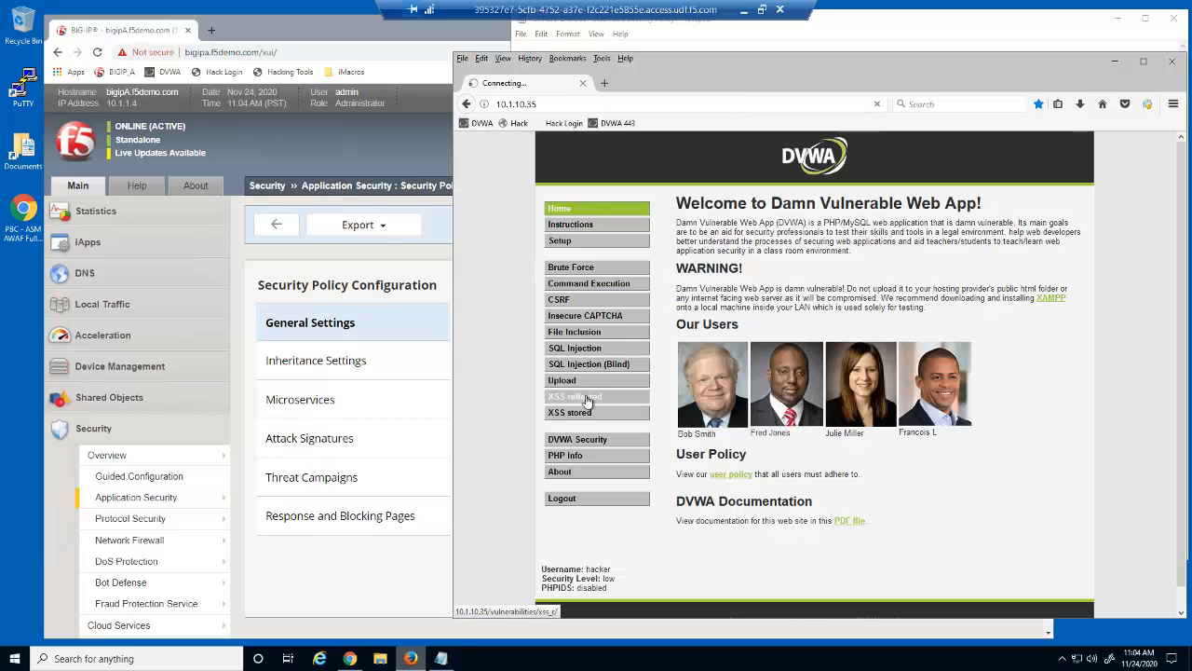
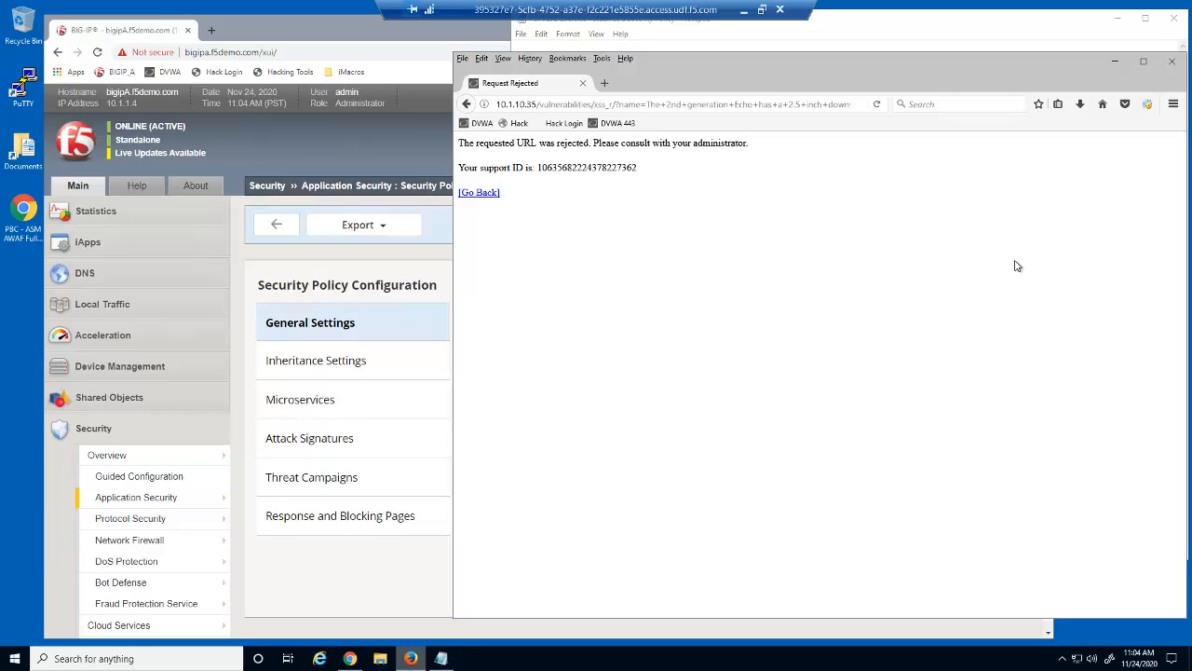
Go to DVWA's Stored XSS page and enter 'Request' in the Headline field
left_click(483, 124)
left_click(579, 416)
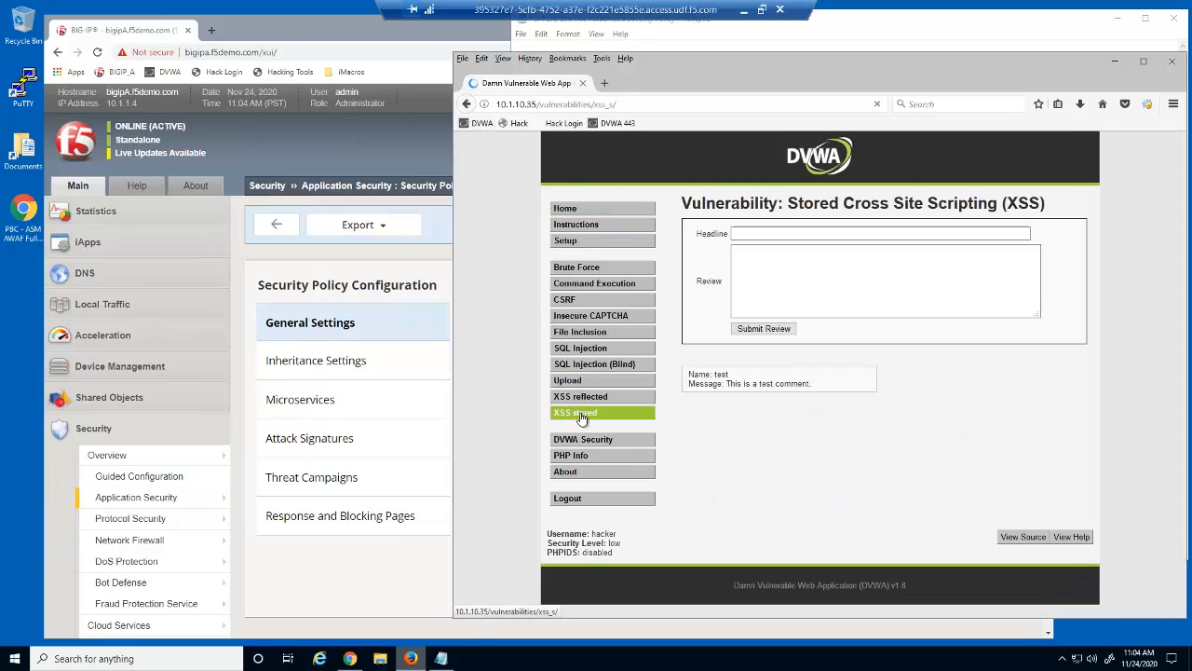
left_click(773, 234)
type("Re")
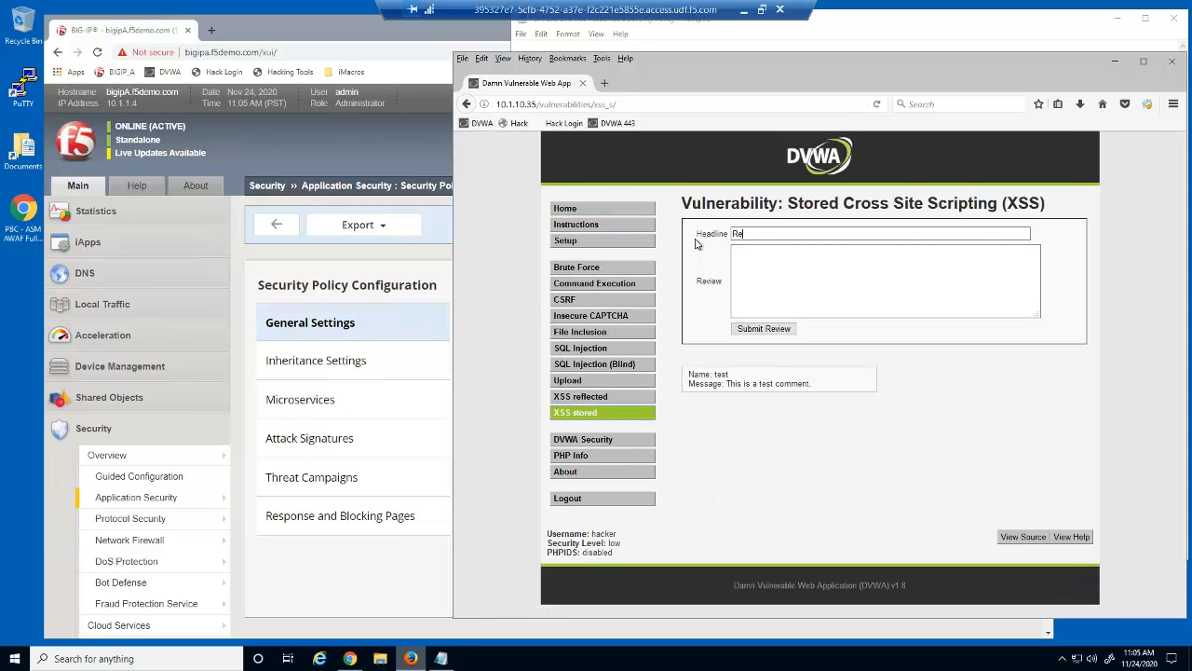
type("quest")
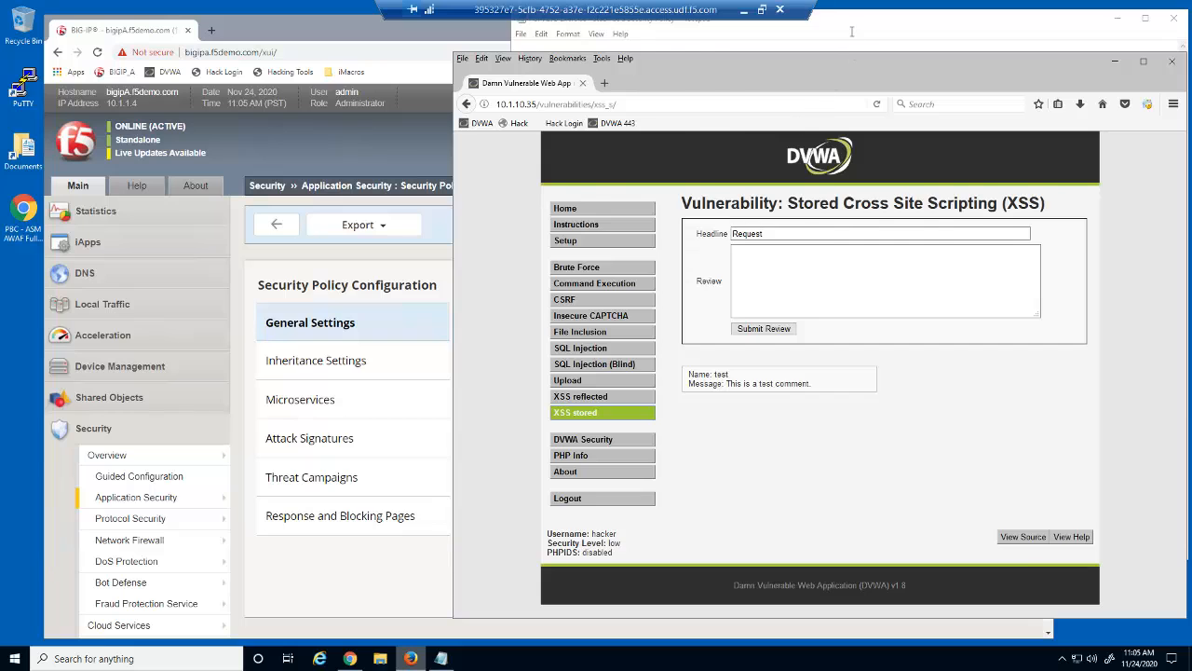
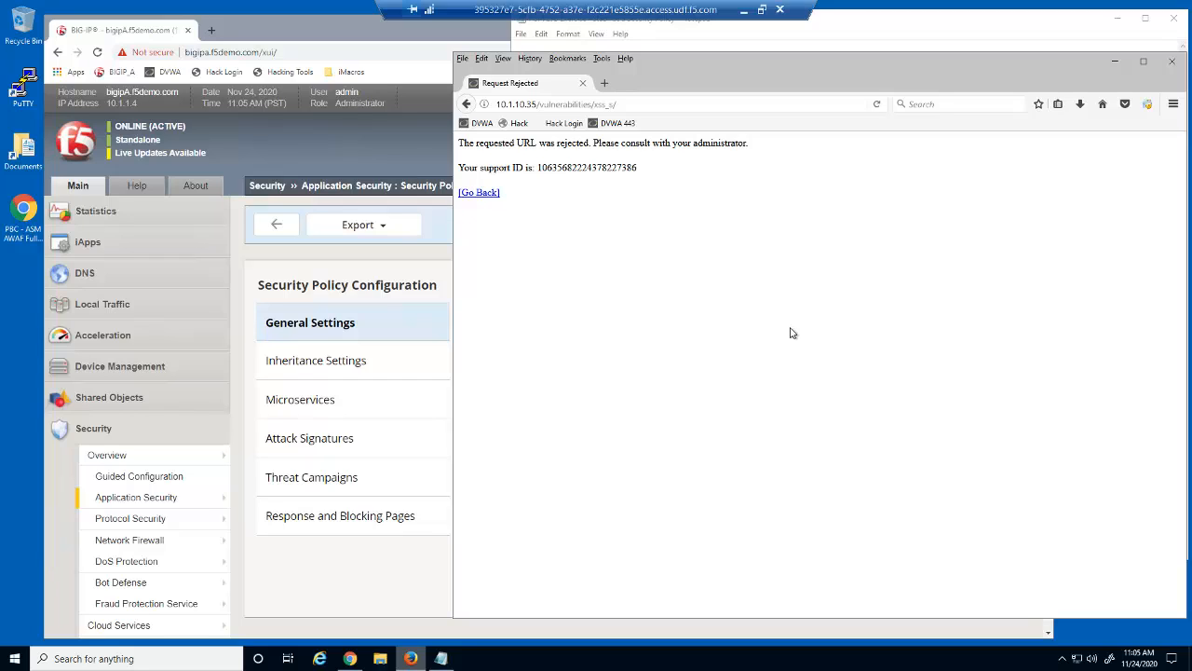
Return from the rejection page to DVWA's Stored XSS page and enter 'Encoding' as the headline
left_click(481, 124)
left_click(574, 412)
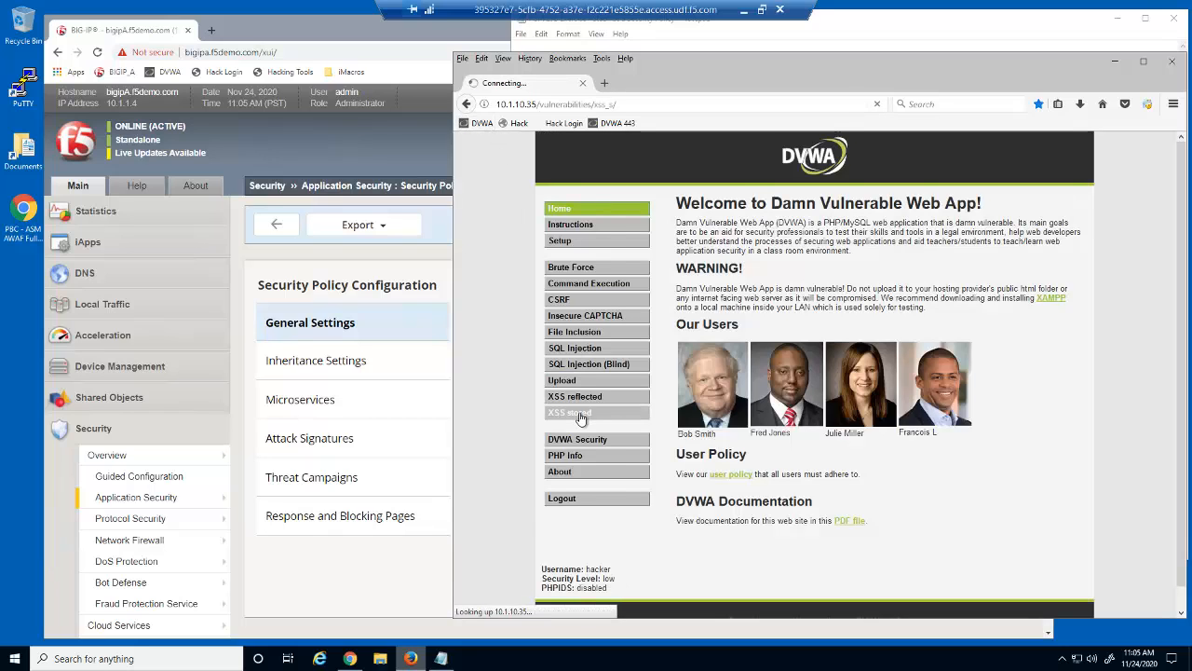
left_click(753, 234)
type("Encoding")
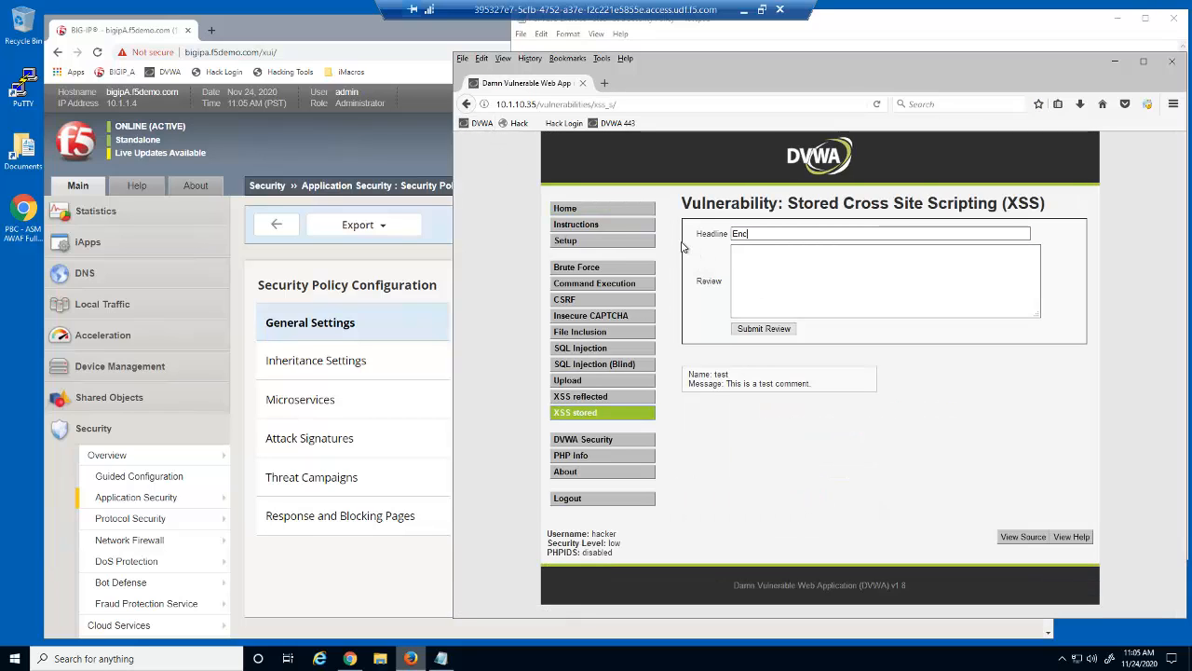
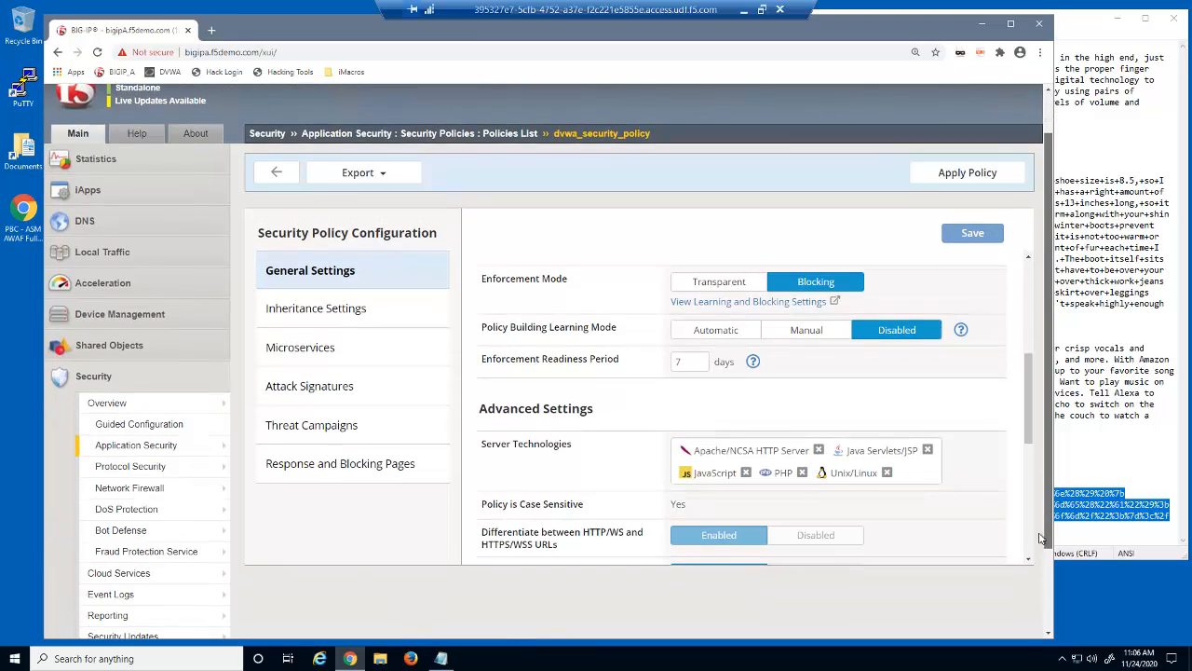
Filter the Application Requests log to Request Status Blocked (12 entries) and open the README.md request
left_click(179, 594)
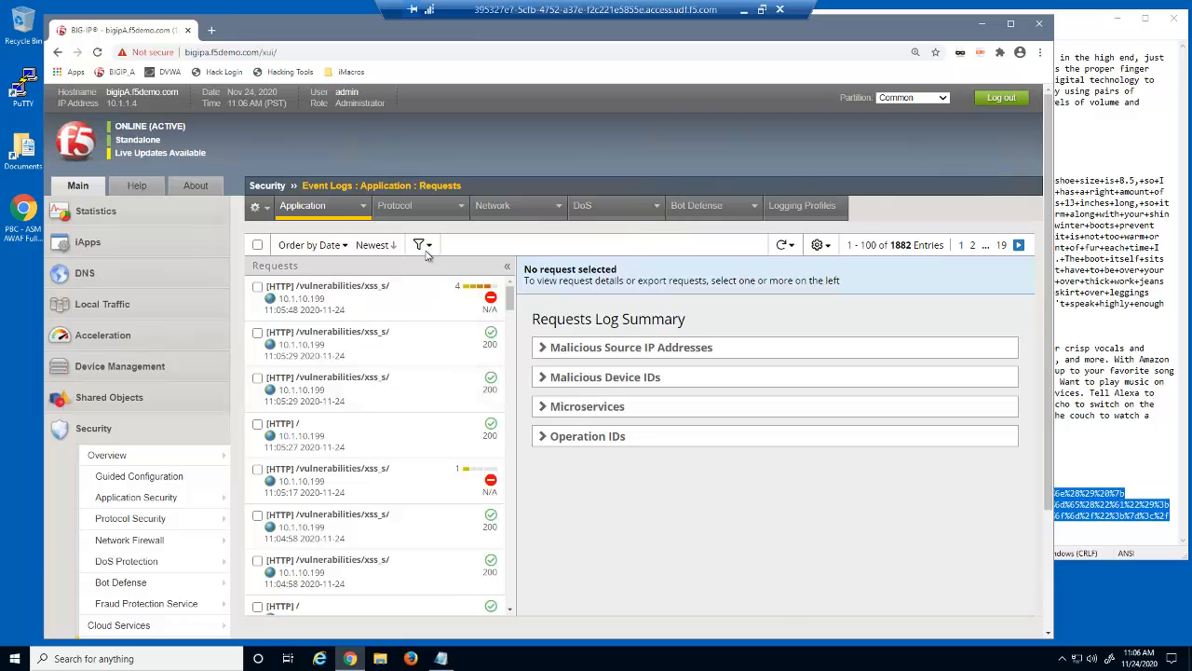
left_click(421, 245)
left_click(663, 571)
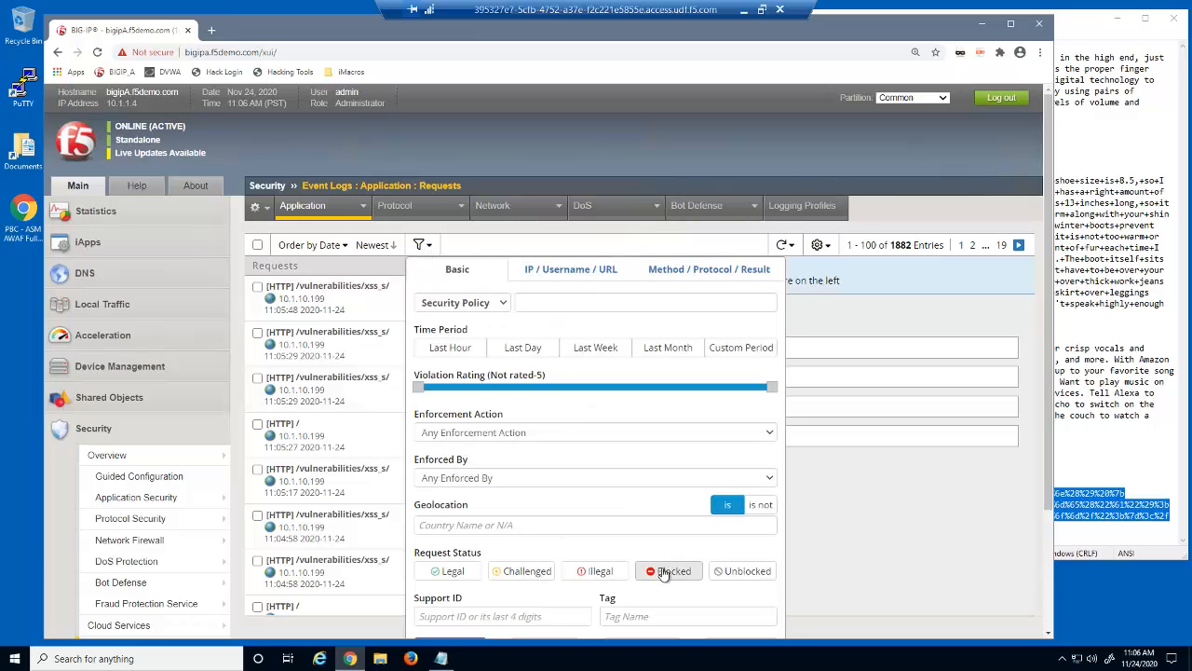
scroll(1051, 491, "down", 2)
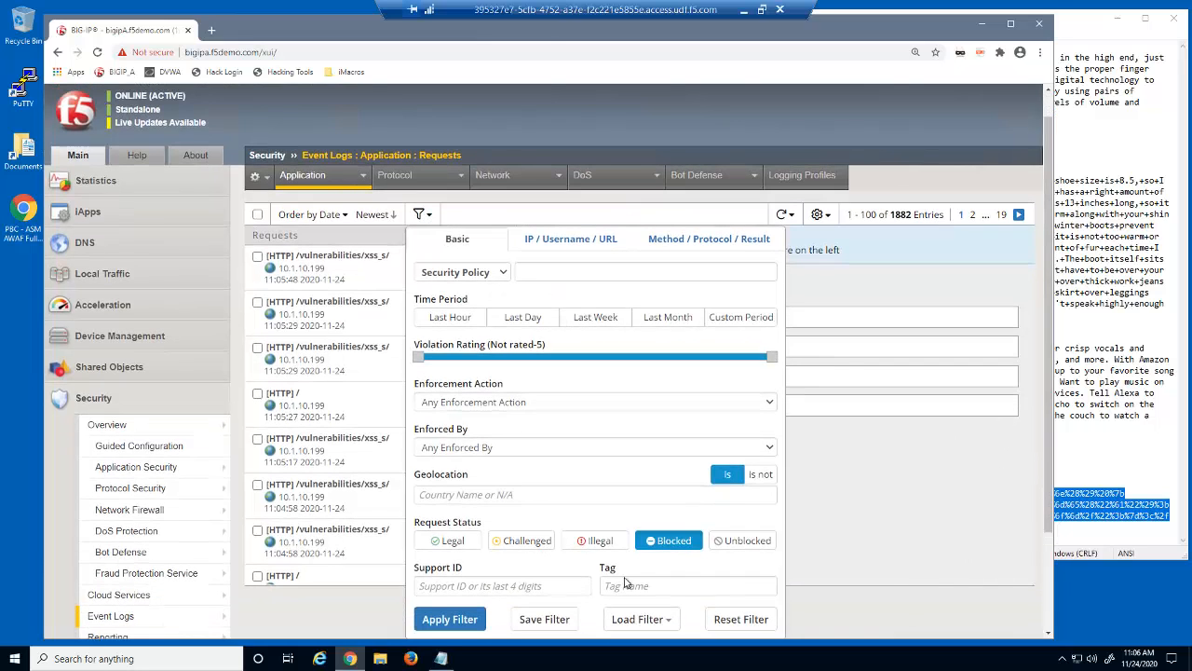
left_click(450, 618)
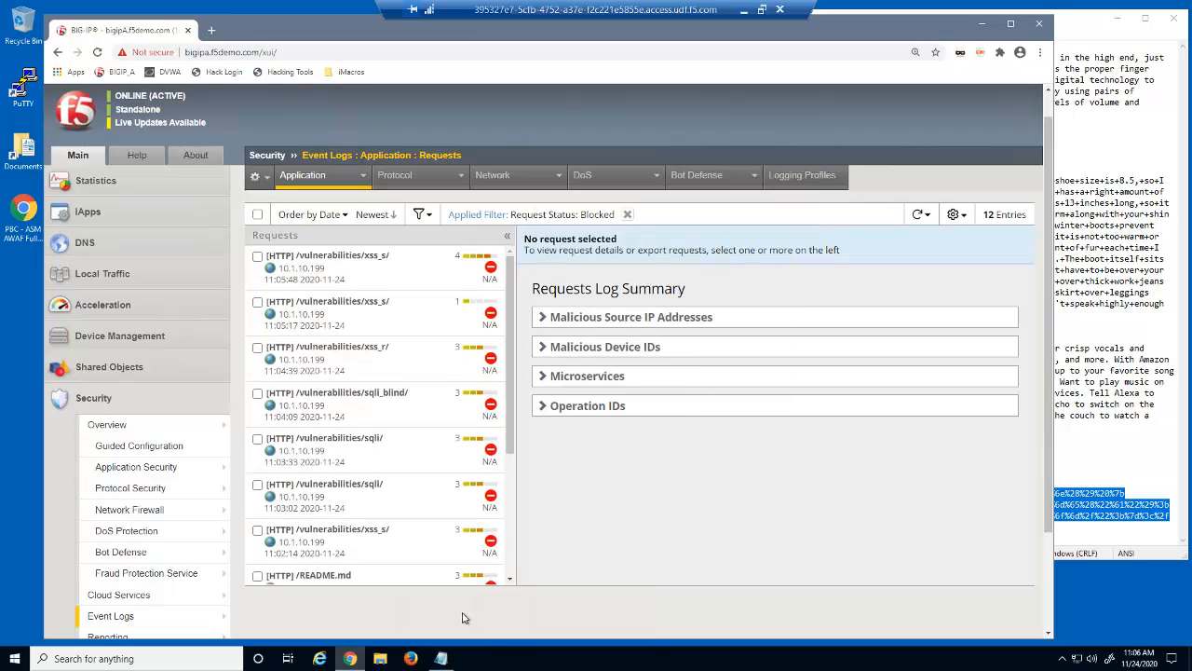
left_click(512, 582)
left_click(410, 568)
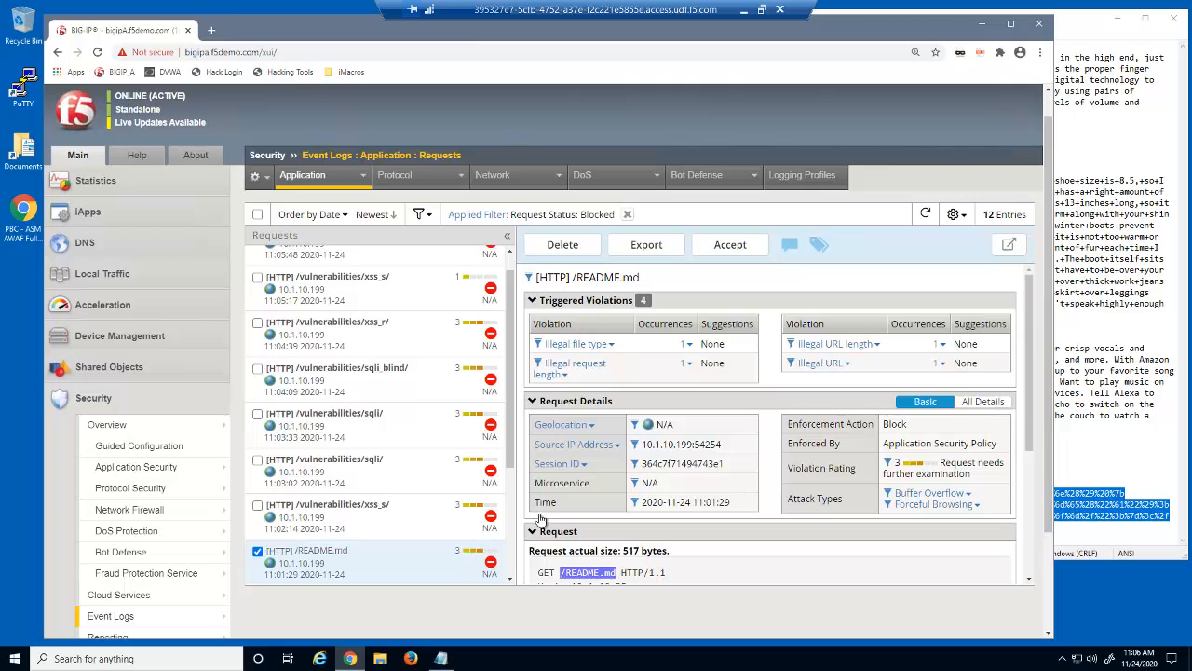
Review README.md's Illegal file type violation and the 11:02:14 xss_s request's illegal query string length violation
left_click(687, 345)
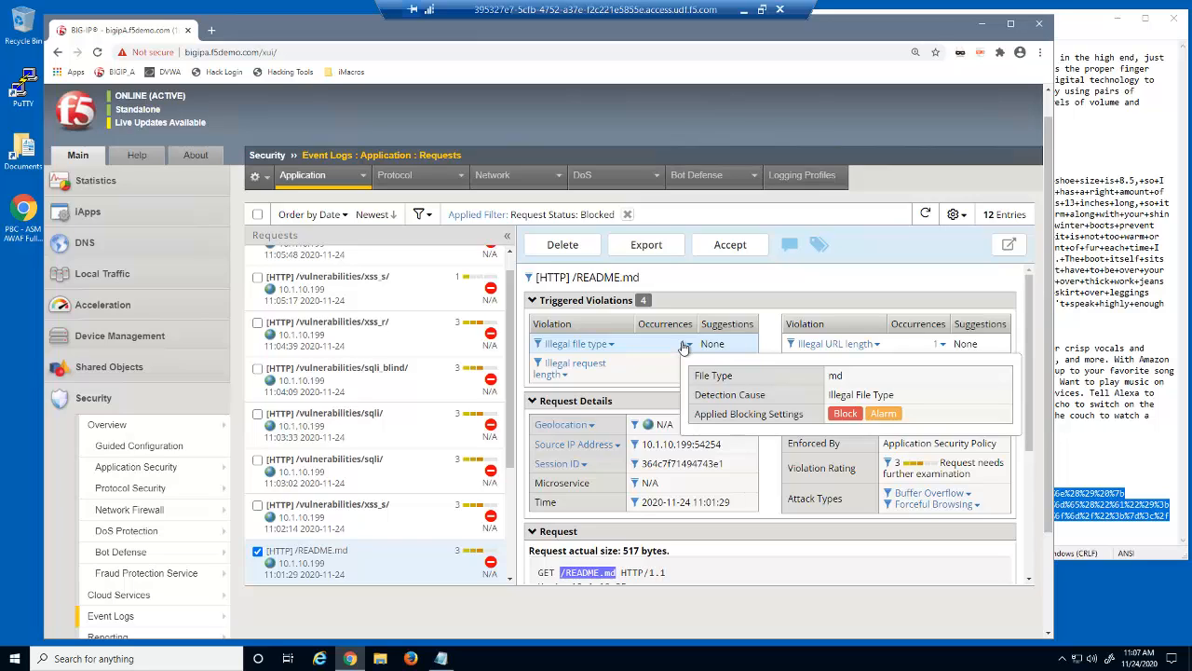
left_click(395, 519)
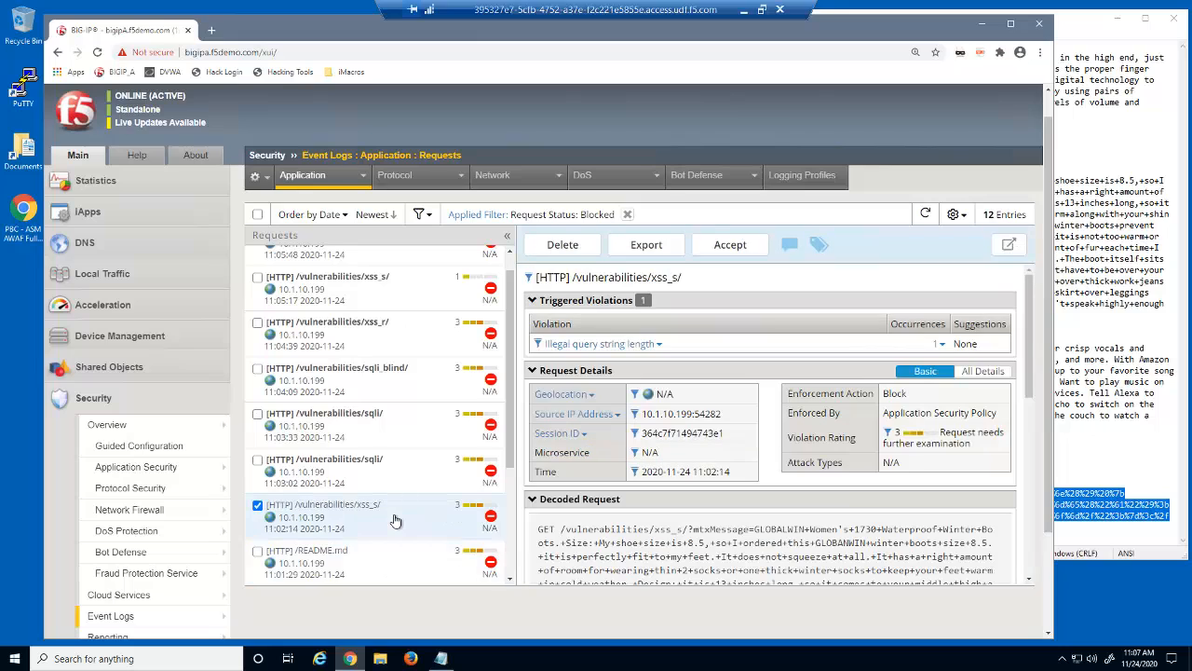
left_click(938, 346)
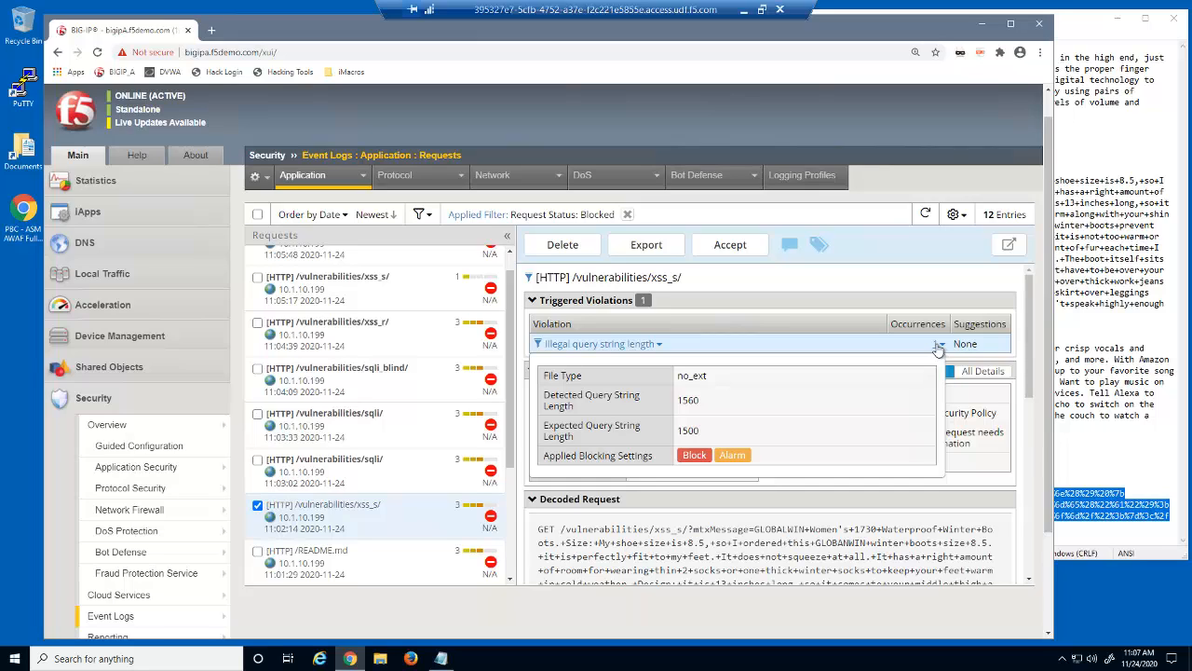
Review the two sqli requests' illegal parameter and parameter data type violations, then open the sqli_blind request
left_click(420, 477)
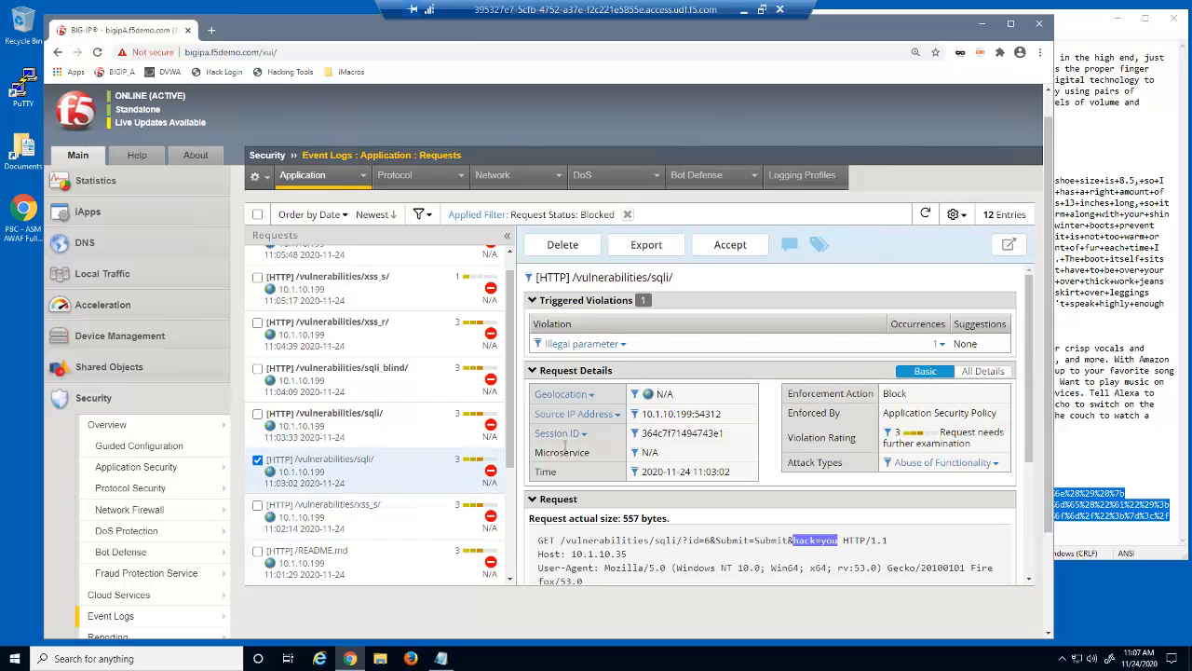
left_click(939, 346)
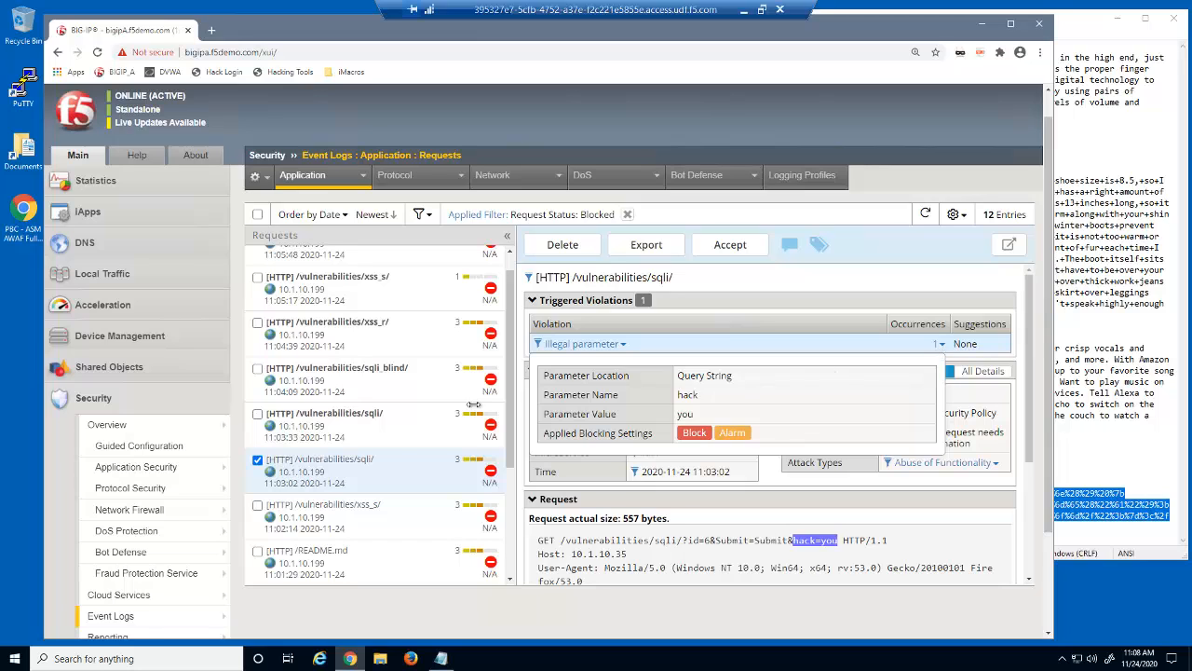
left_click(416, 430)
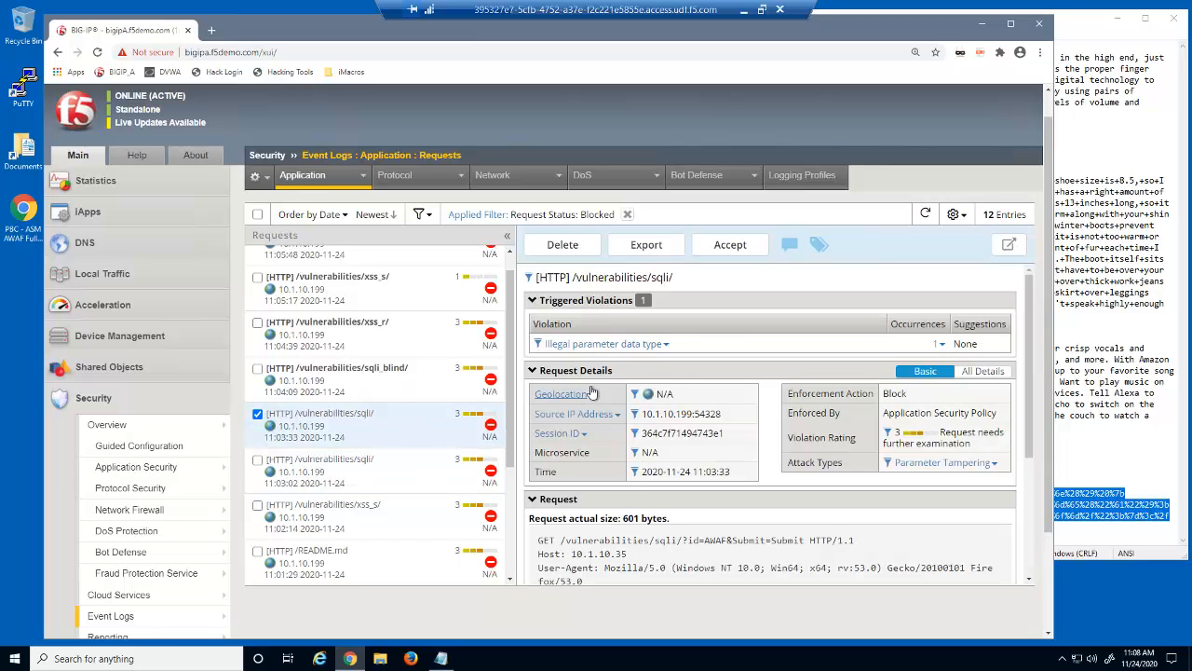
left_click(935, 345)
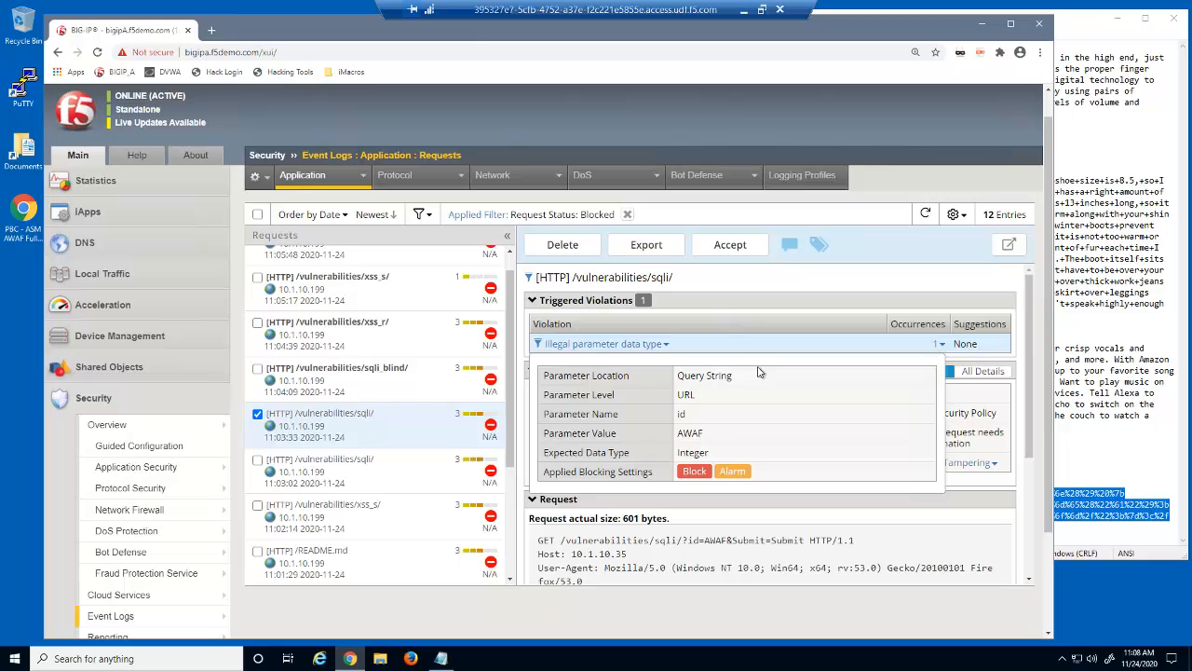
left_click(430, 382)
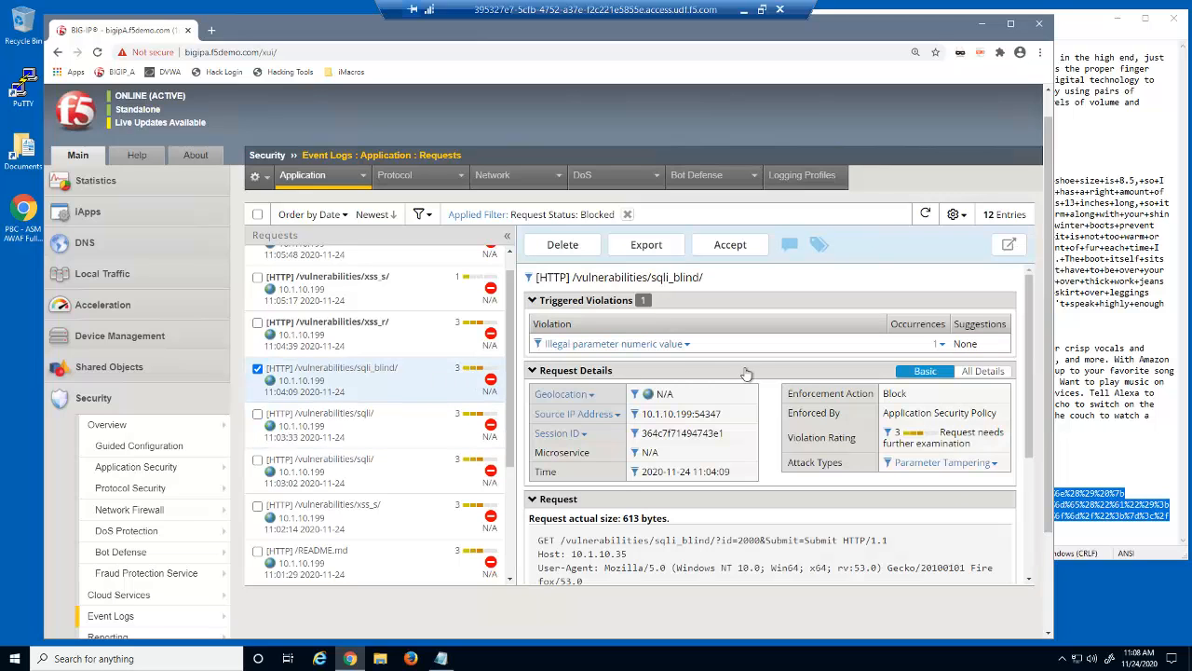
Inspect the sqli_blind violation details, then the xss_r request's illegal parameter value length violation
mouse_move(939, 345)
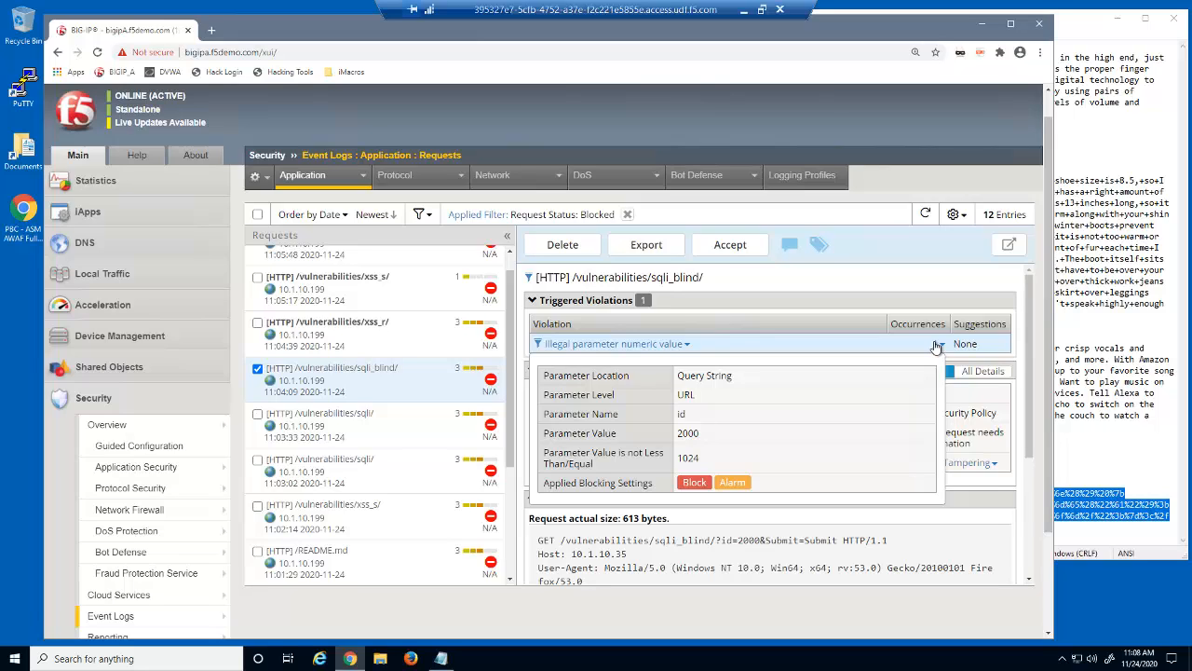
left_click(422, 336)
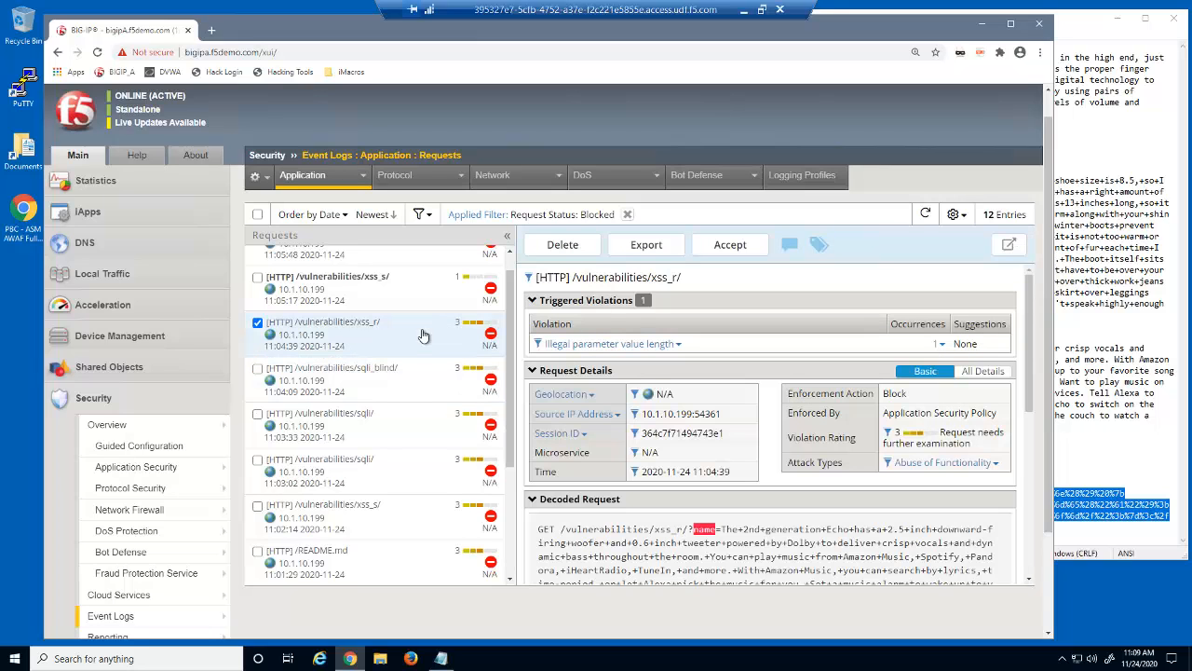
left_click(937, 345)
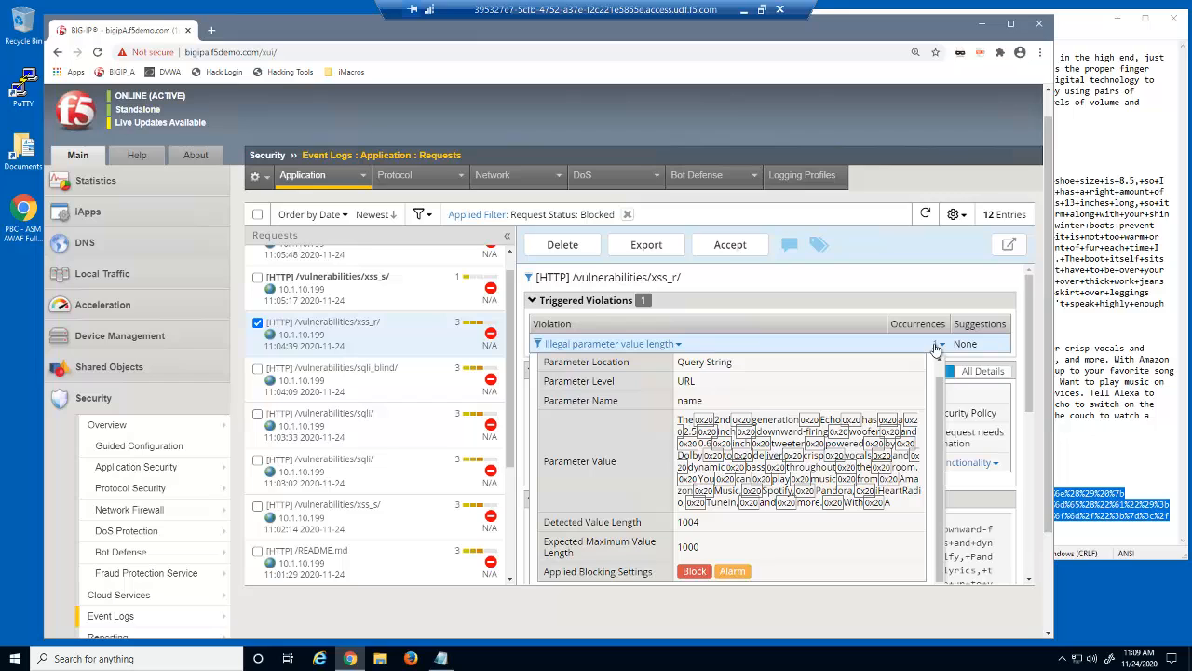
Inspect the 11:05:17 xss_s request's illegal meta character violation, then open the 11:05:48 xss_s request
left_click(424, 293)
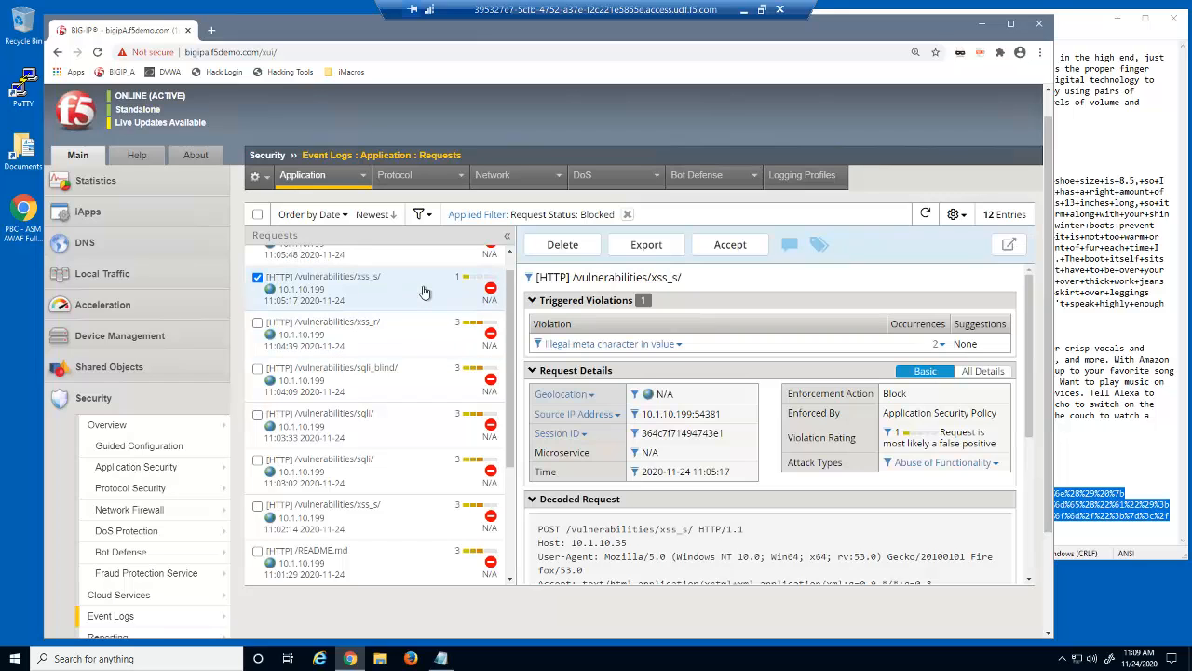
left_click(939, 345)
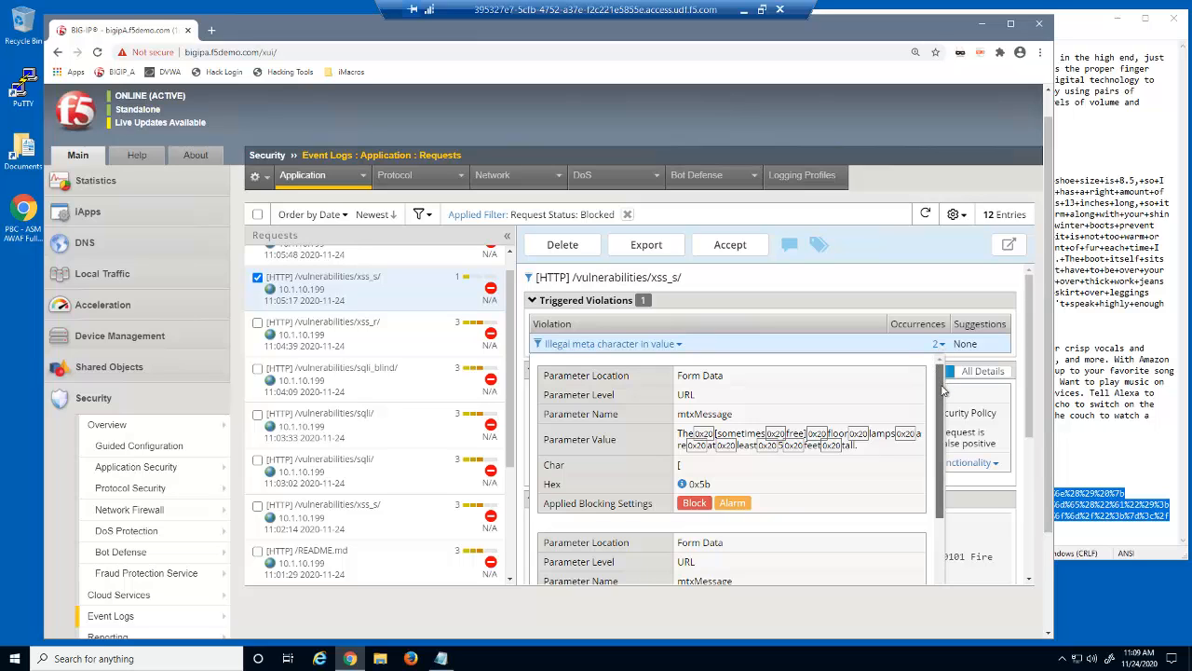
left_click_drag(942, 389, 931, 454)
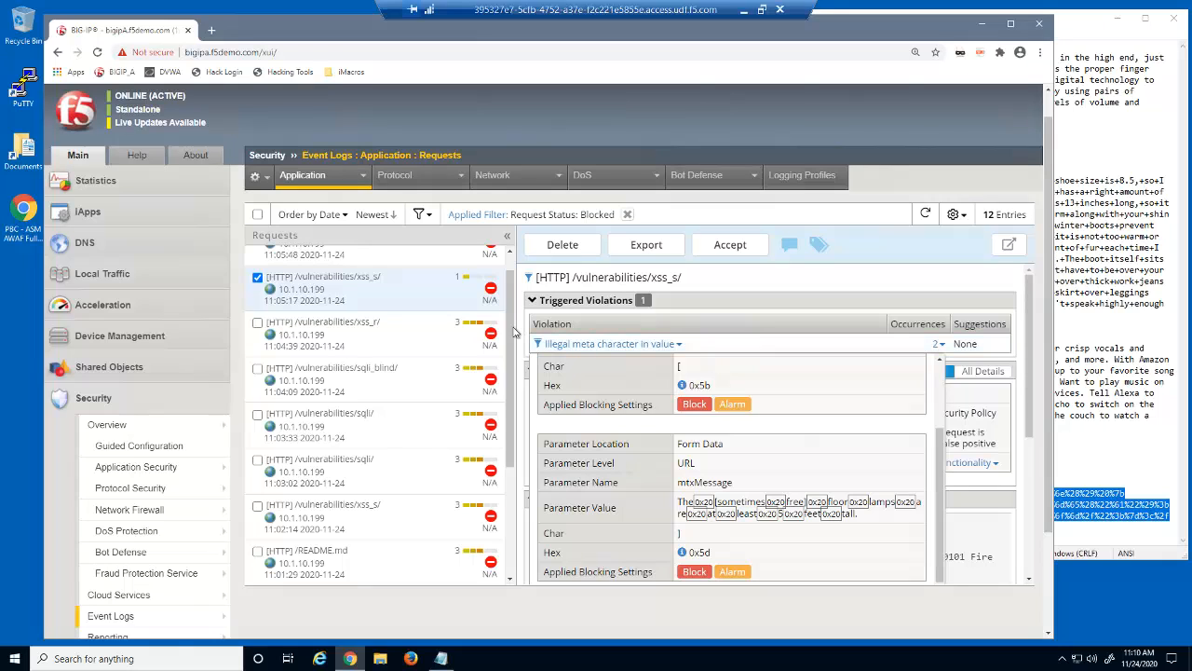
scroll(511, 327, "up", 2)
left_click(417, 268)
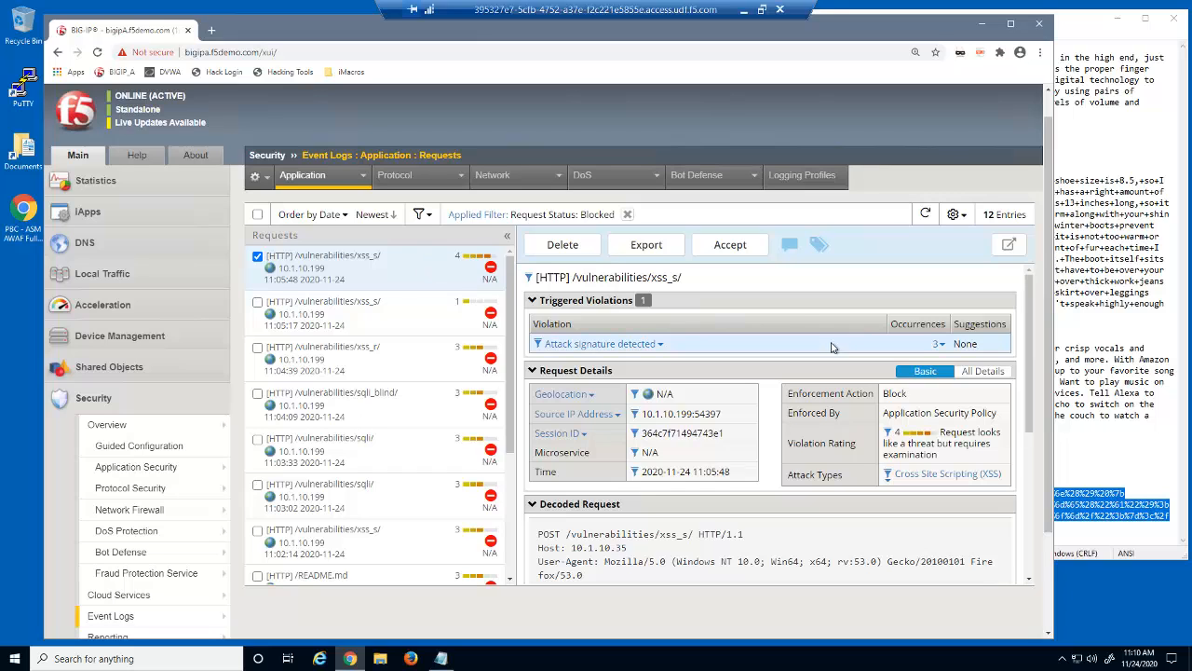
Inspect the XSS script tag and onload signature matches, then scroll to the decoded mtxMessage script payload
left_click(937, 346)
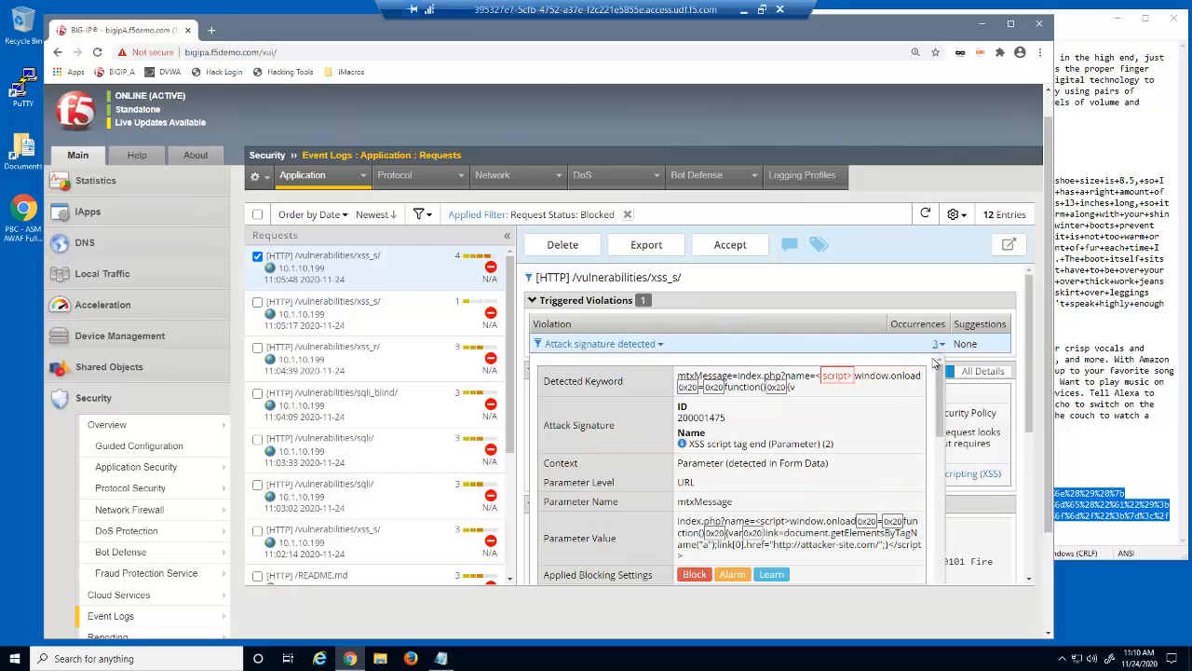
left_click_drag(935, 398, 933, 518)
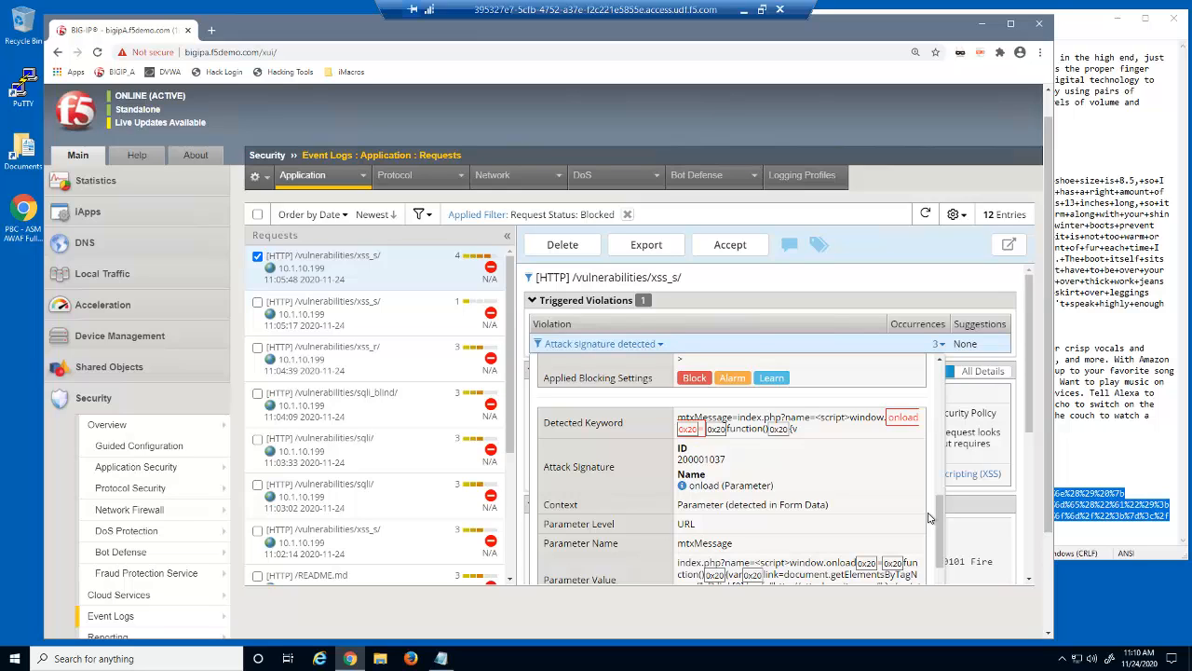
left_click(938, 346)
left_click_drag(1028, 373, 1017, 500)
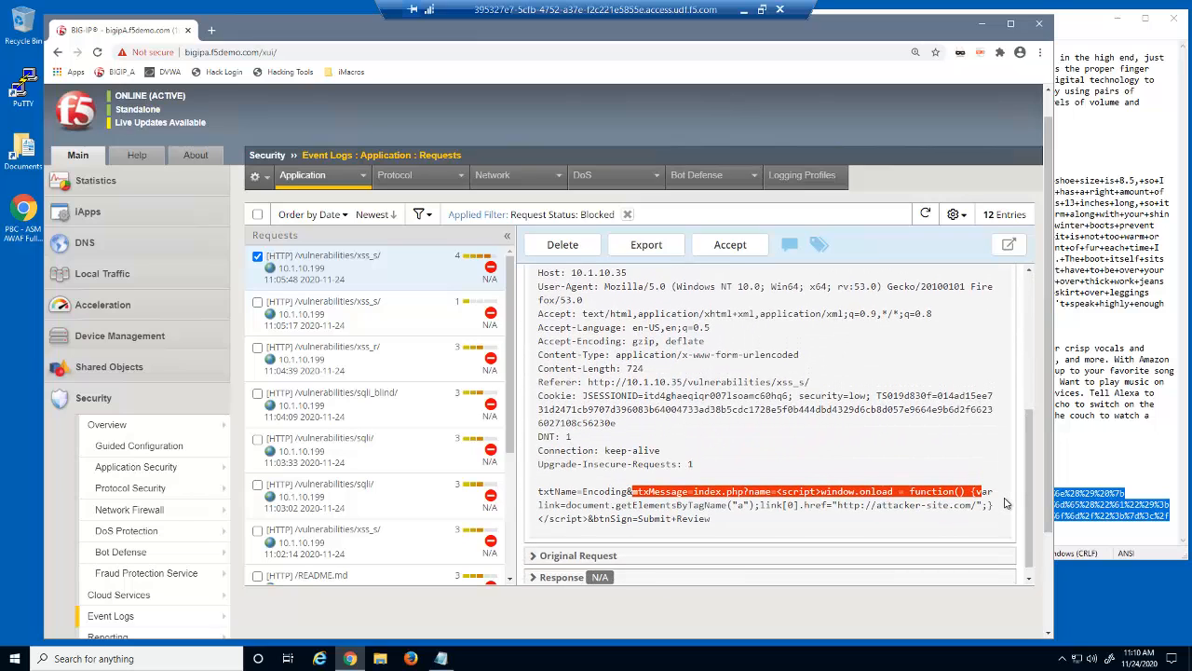